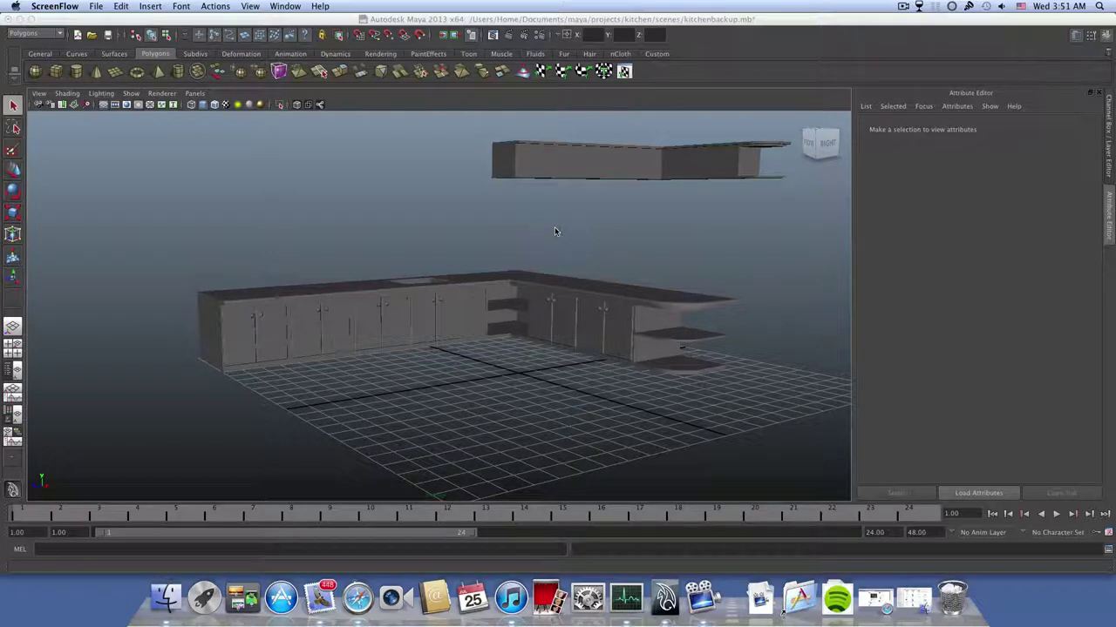
- Examine the kitchen's base cabinets, countertop and wall cabinets from several angles
mouse_move(528, 322)
left_mouse_down("alt")
mouse_move(531, 309)
mouse_move(594, 325)
mouse_move(520, 322)
left_mouse_up("alt")
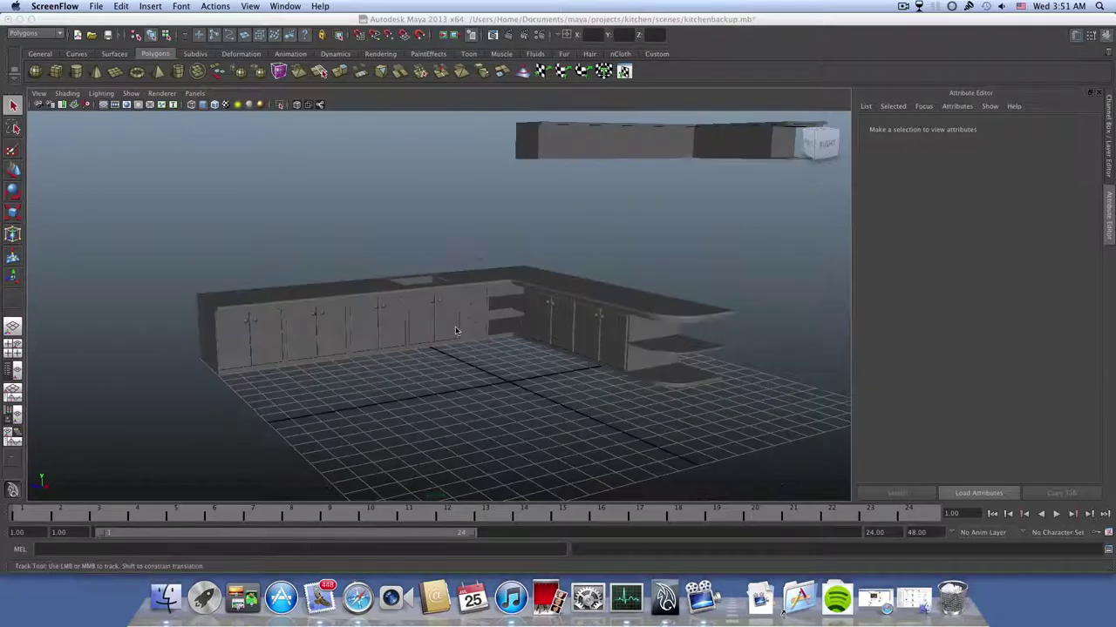
left_click_drag(448, 336, 400, 337, "alt")
right_click_drag(400, 334, 526, 347, "alt")
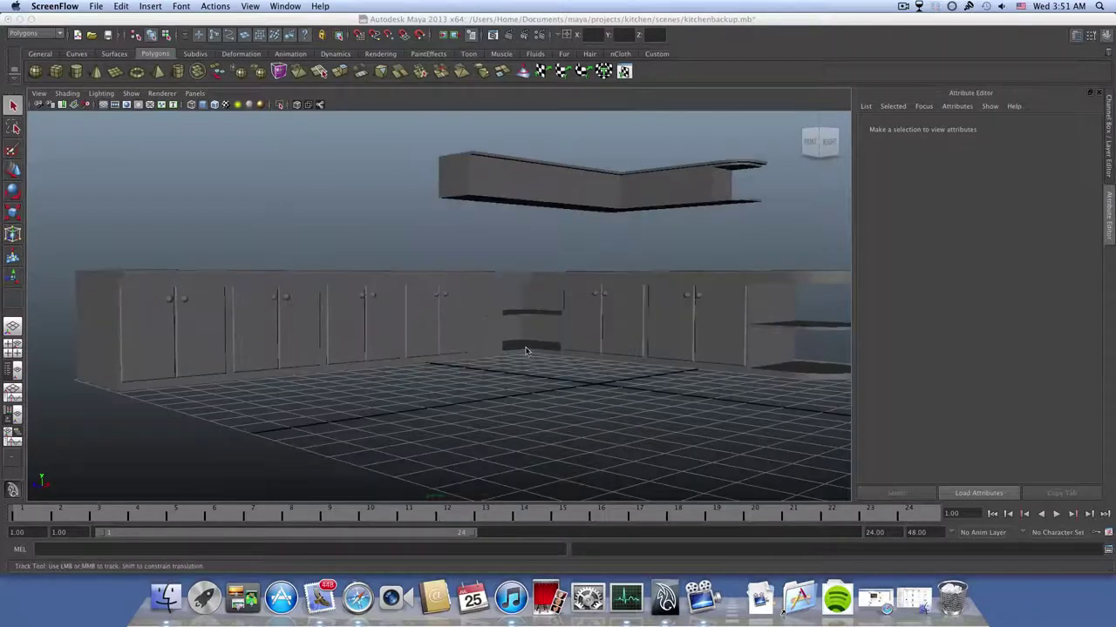
left_click_drag(473, 346, 551, 365, "alt")
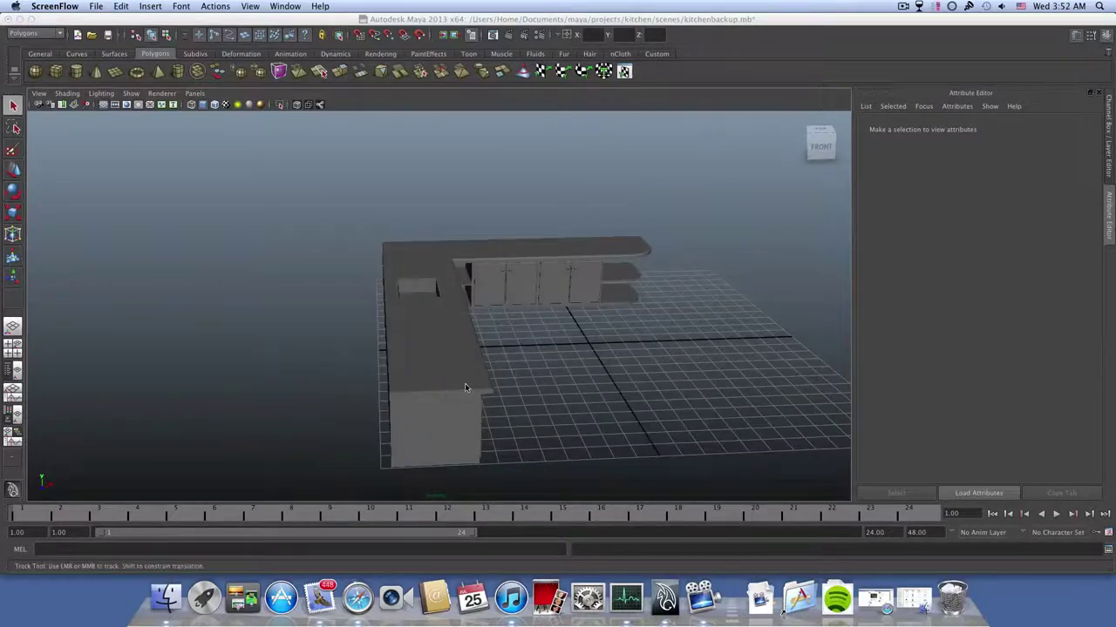
left_click(535, 374)
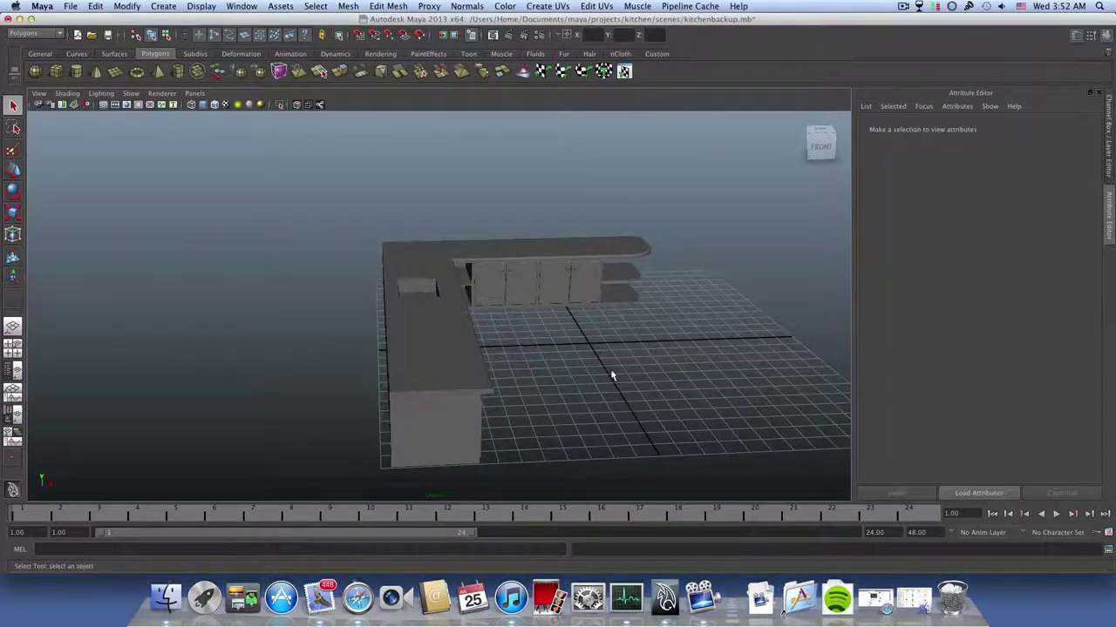
left_click_drag(611, 370, 585, 356, "alt")
middle_click_drag(585, 356, 474, 369, "alt")
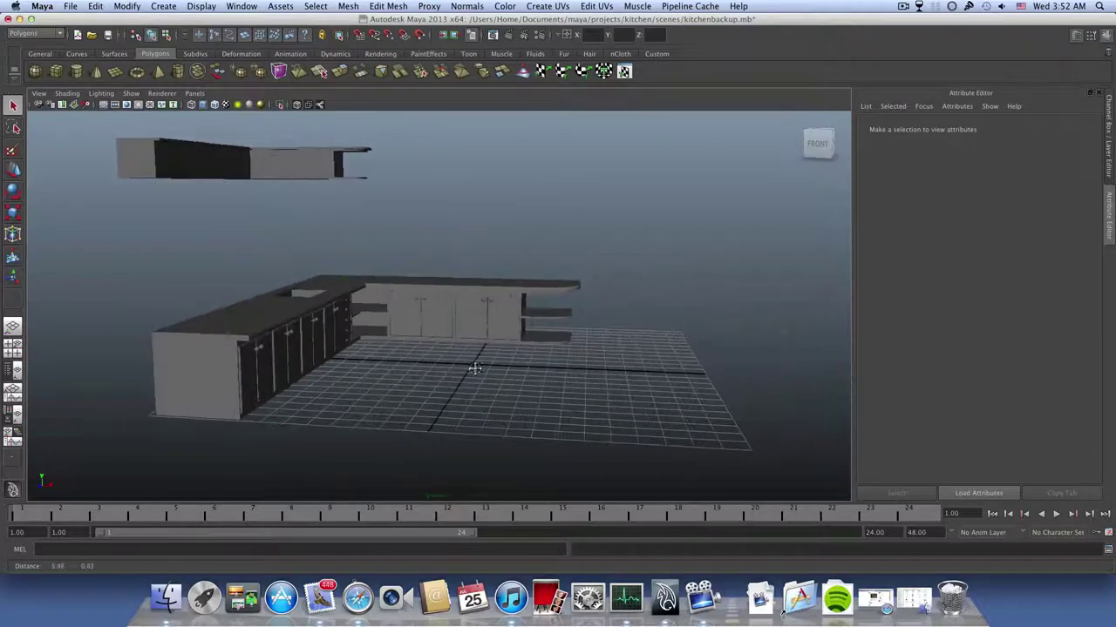
left_click_drag(475, 368, 490, 376, "alt")
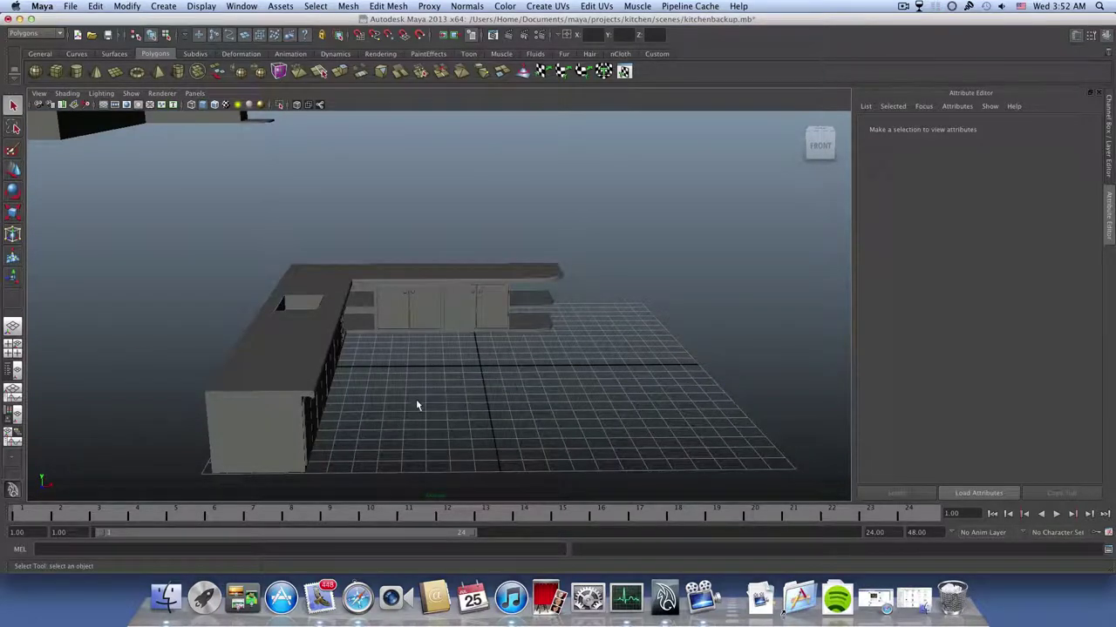
mouse_move(417, 406)
left_mouse_down("alt")
mouse_move(411, 391)
mouse_move(350, 392)
mouse_move(433, 389)
mouse_move(381, 391)
mouse_move(406, 387)
left_mouse_up("alt")
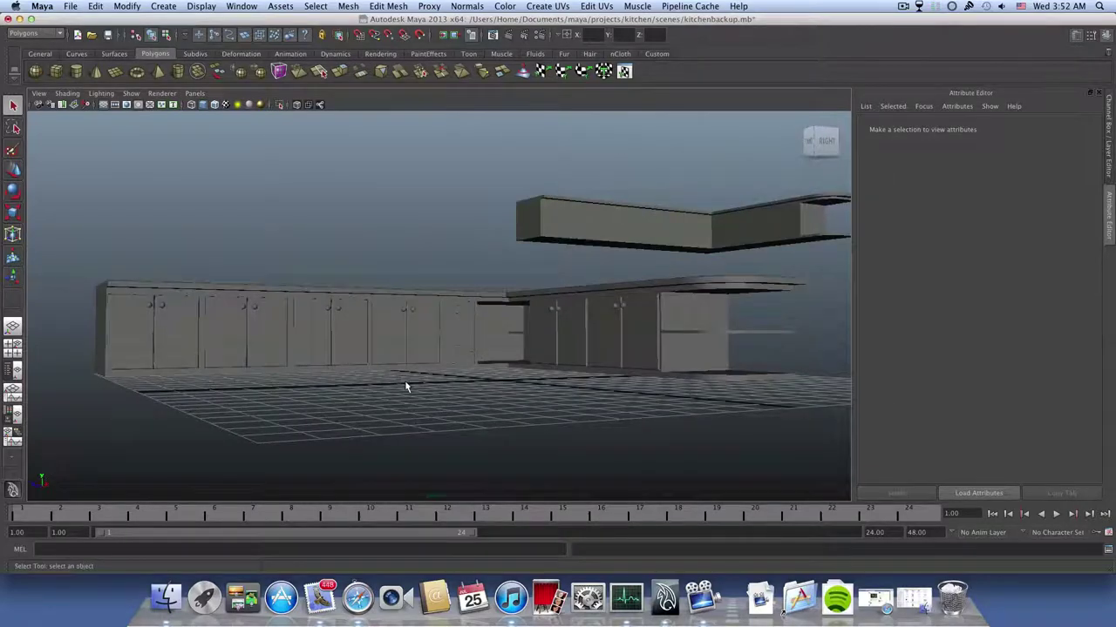
- Open the render settings and choose mental ray as the renderer
left_click(540, 38)
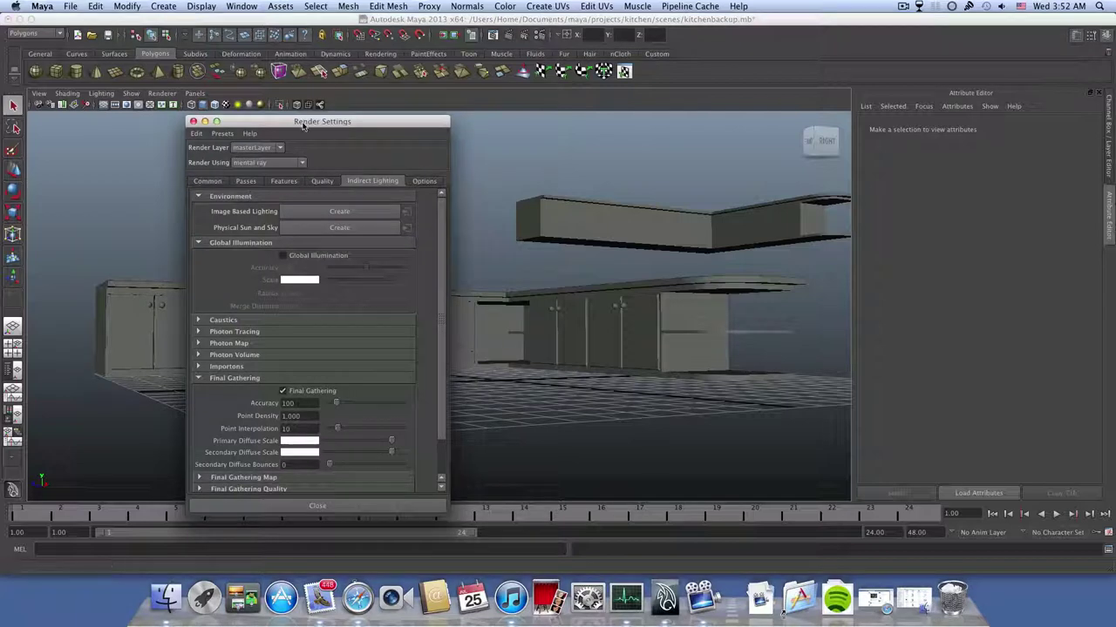
left_click_drag(303, 127, 353, 111)
left_click(256, 166)
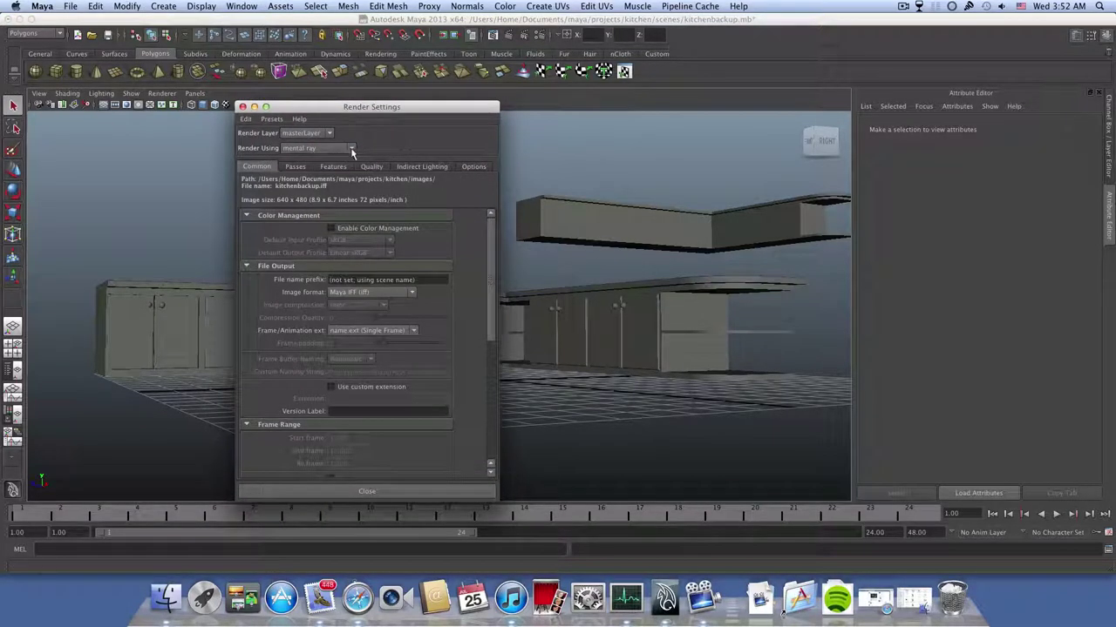
left_click_drag(383, 109, 408, 105)
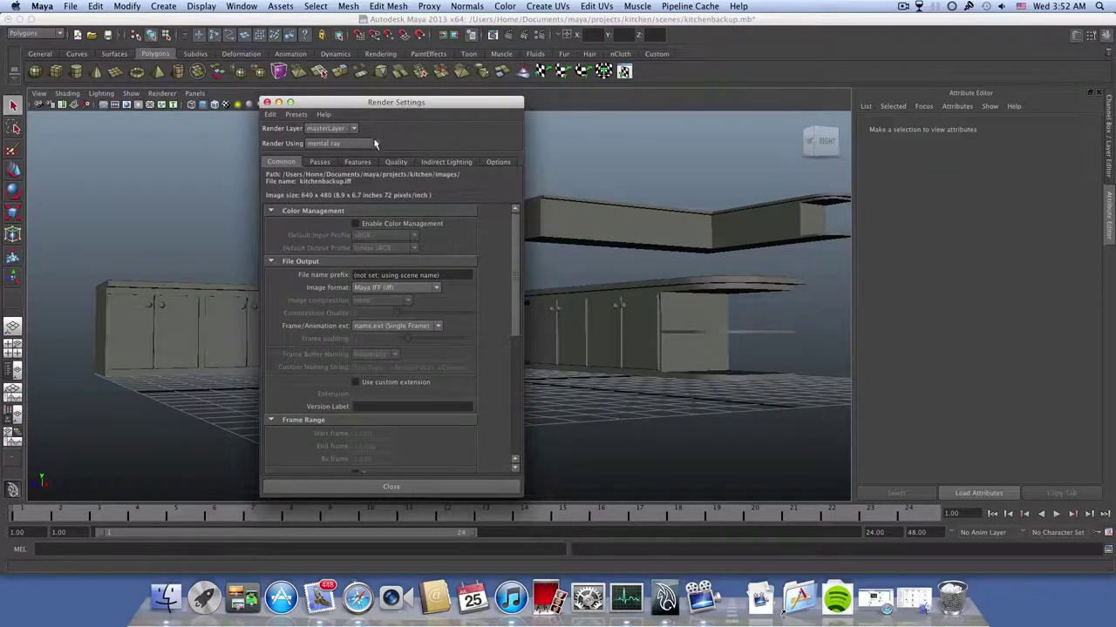
left_click(375, 144)
left_click(315, 145)
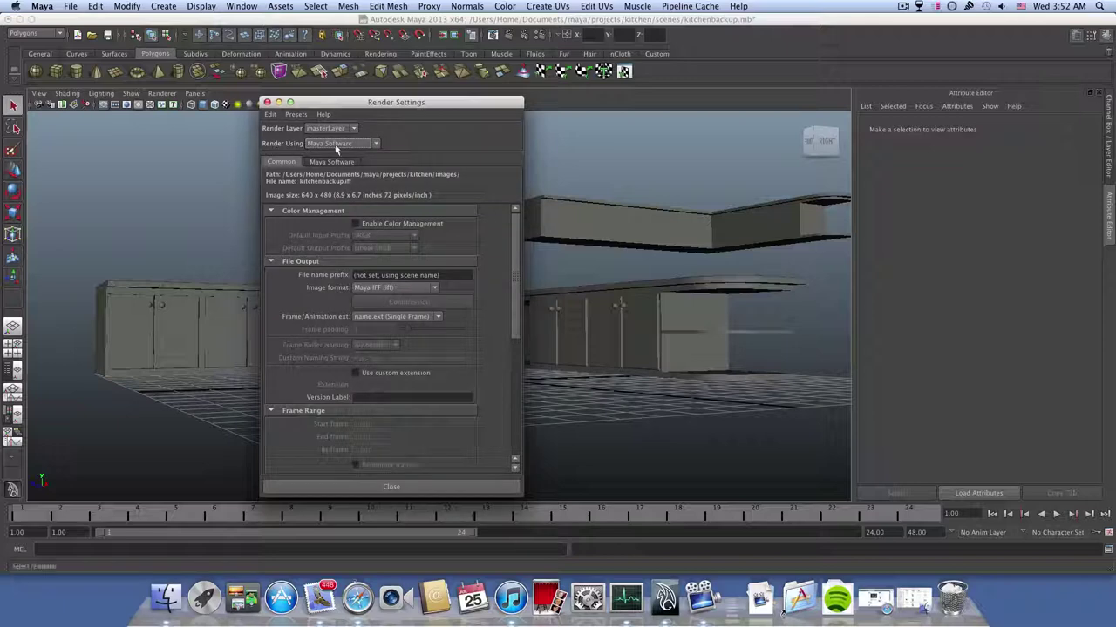
left_click(375, 144)
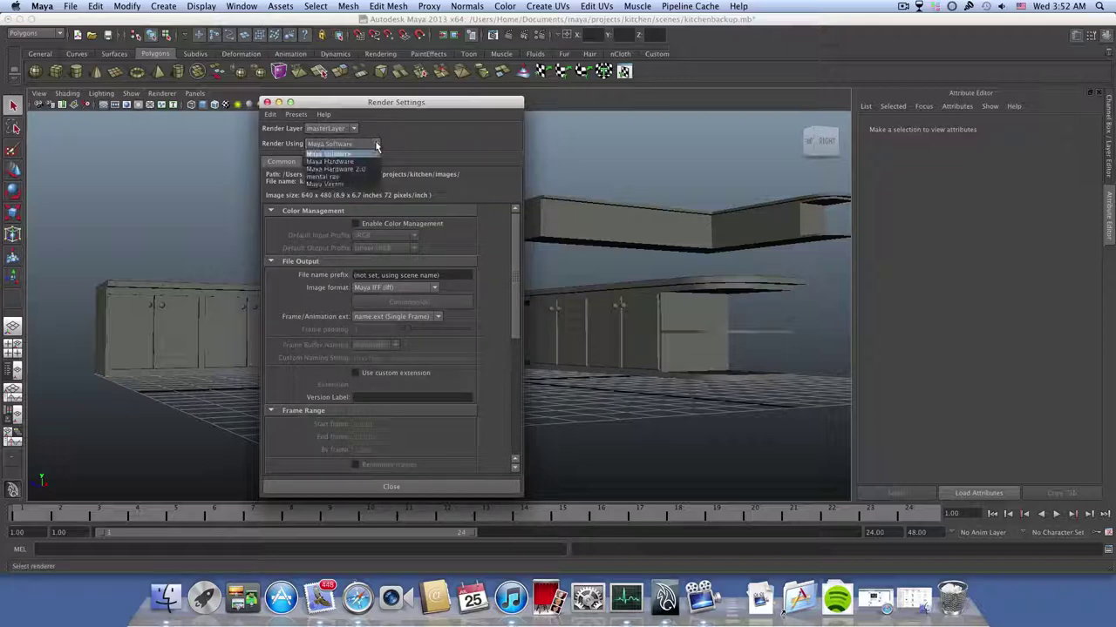
left_click(340, 178)
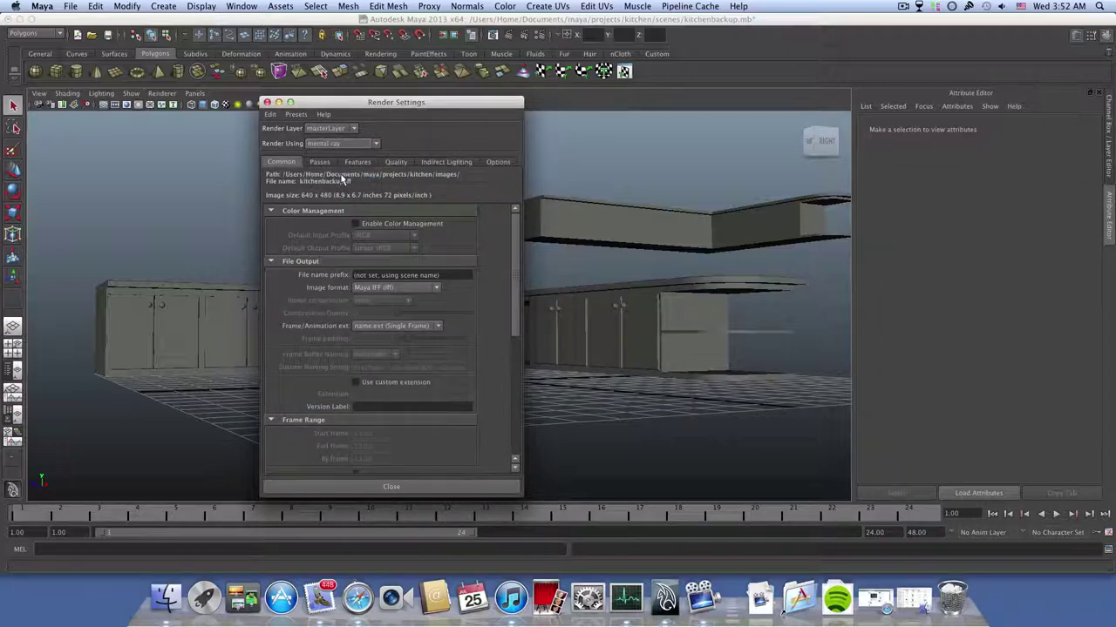
- Set the render image size to the HD 720 preset in the common render settings
scroll(345, 206, "down", 3)
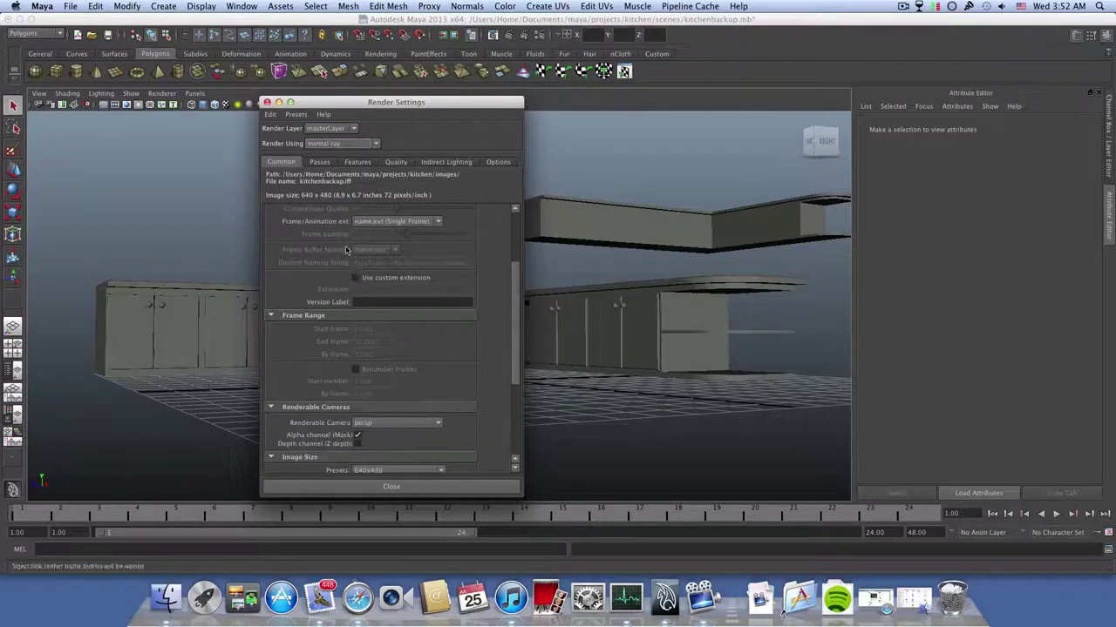
scroll(349, 257, "up", 3)
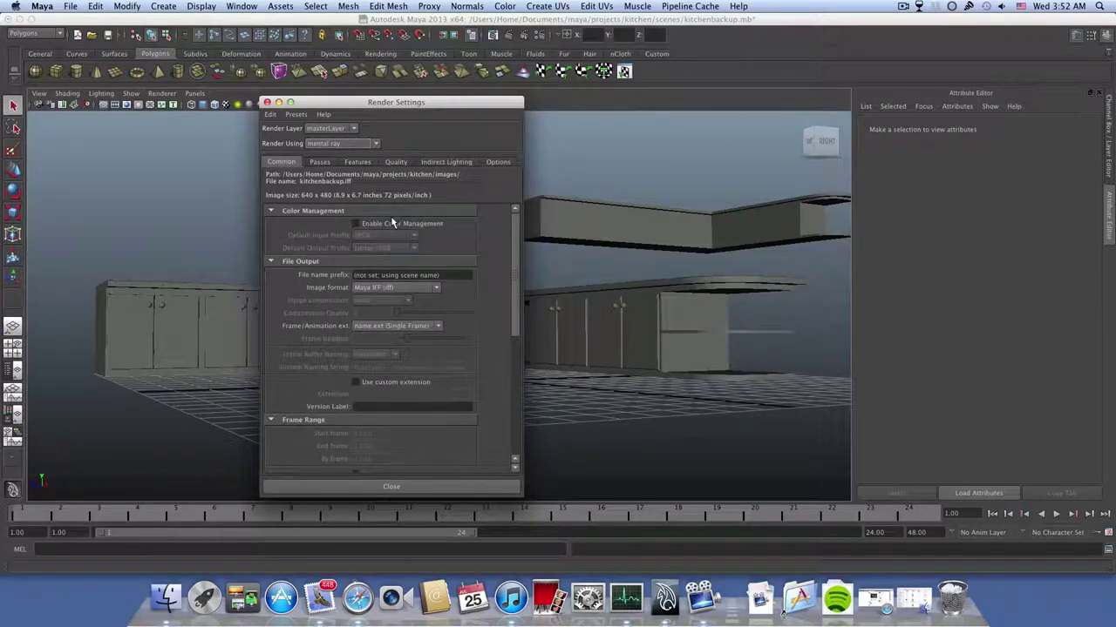
scroll(371, 231, "down", 3)
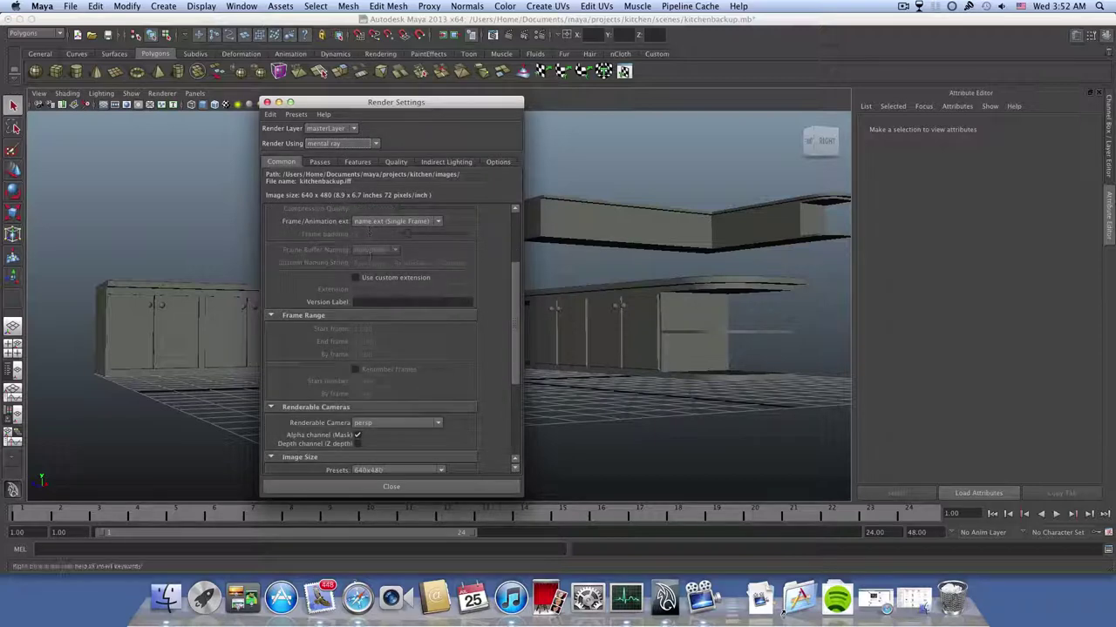
scroll(370, 252, "down", 1)
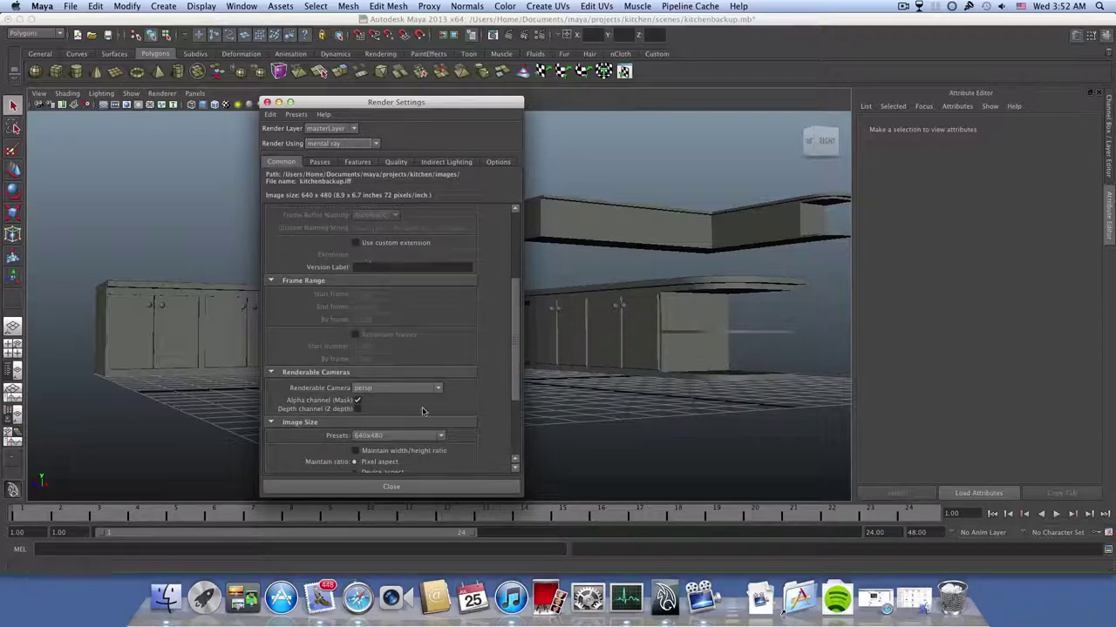
scroll(421, 416, "down", 1)
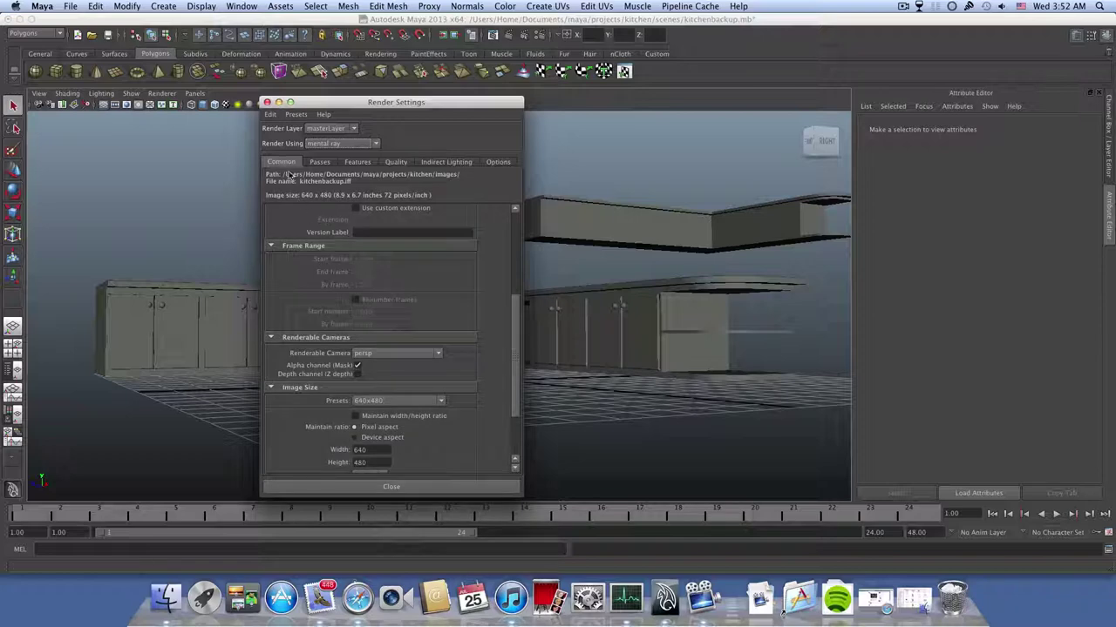
scroll(402, 318, "down", 2)
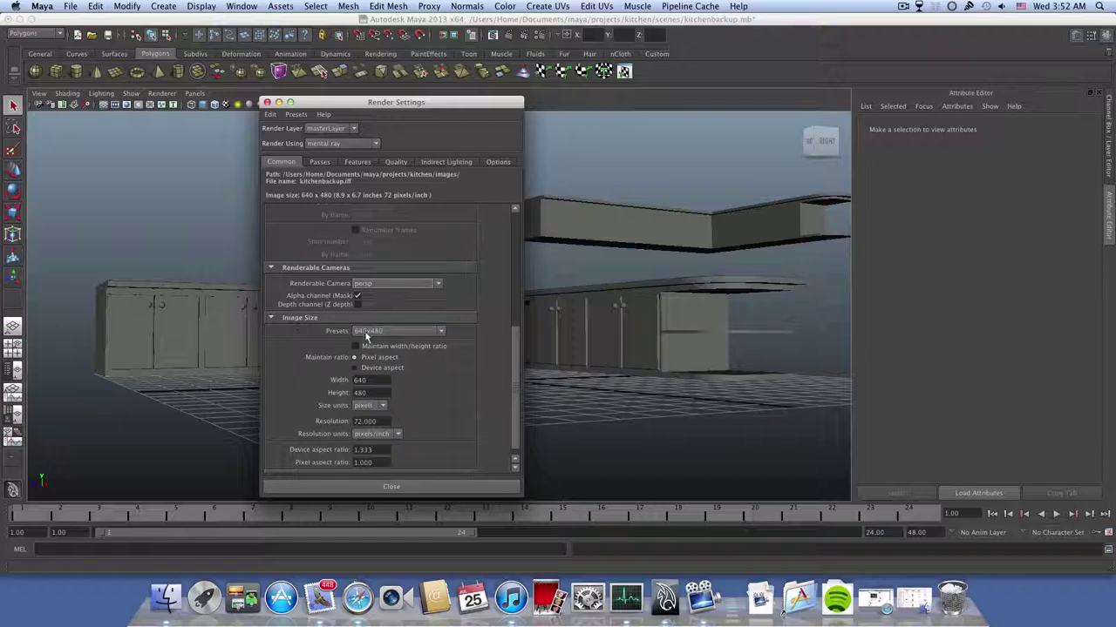
left_click(394, 333)
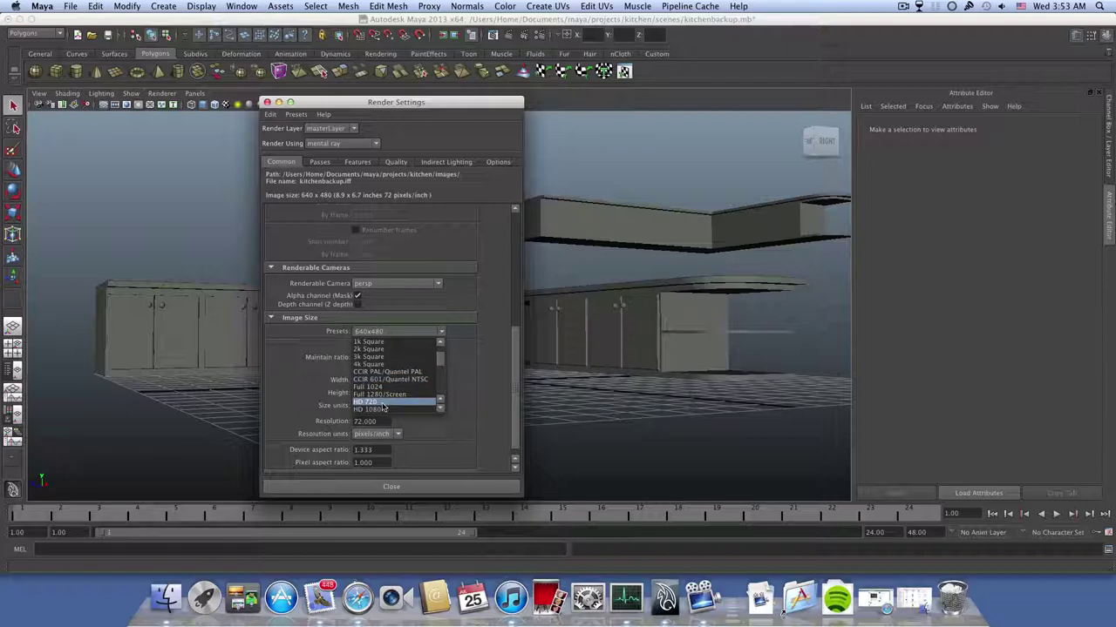
left_click(380, 402)
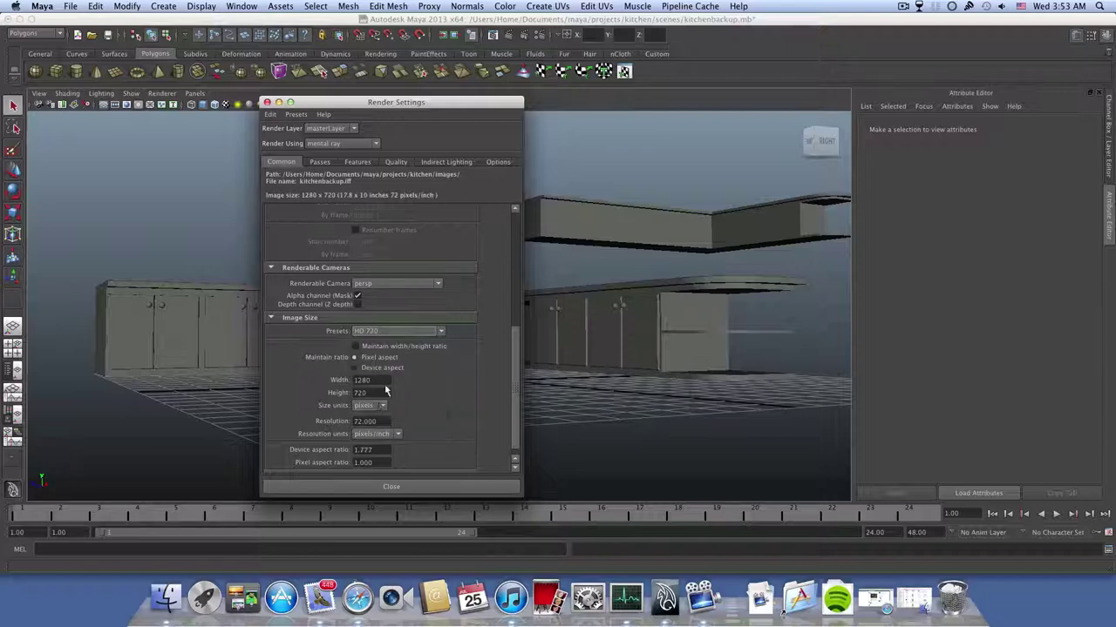
- Raise the Max Sample Level in mental ray's raytrace/scanline anti-aliasing quality settings
left_click(397, 163)
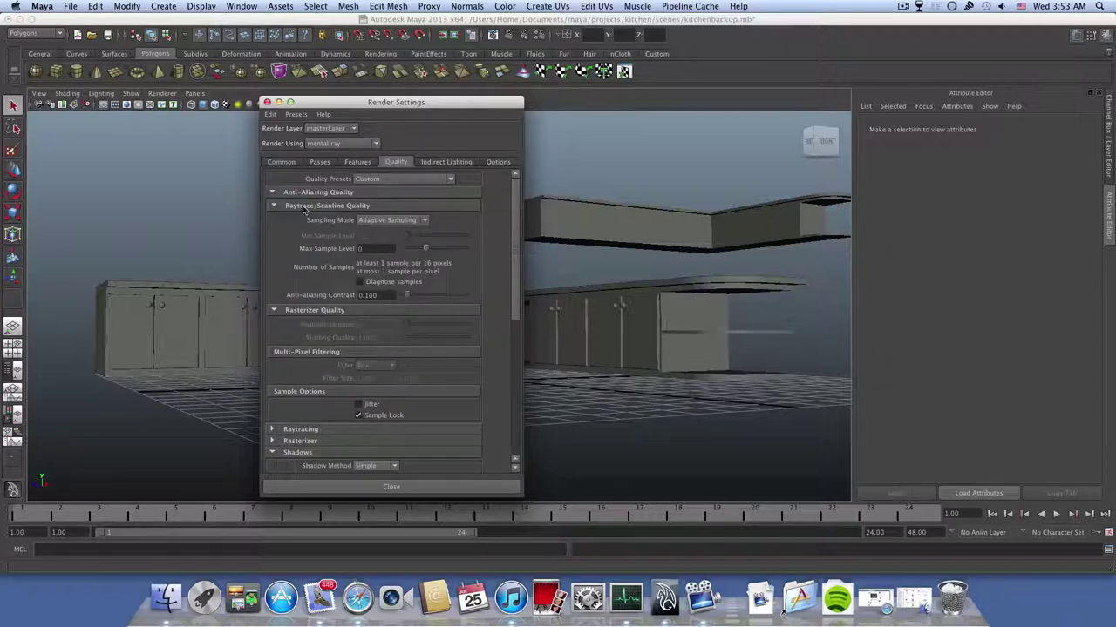
left_click(366, 249)
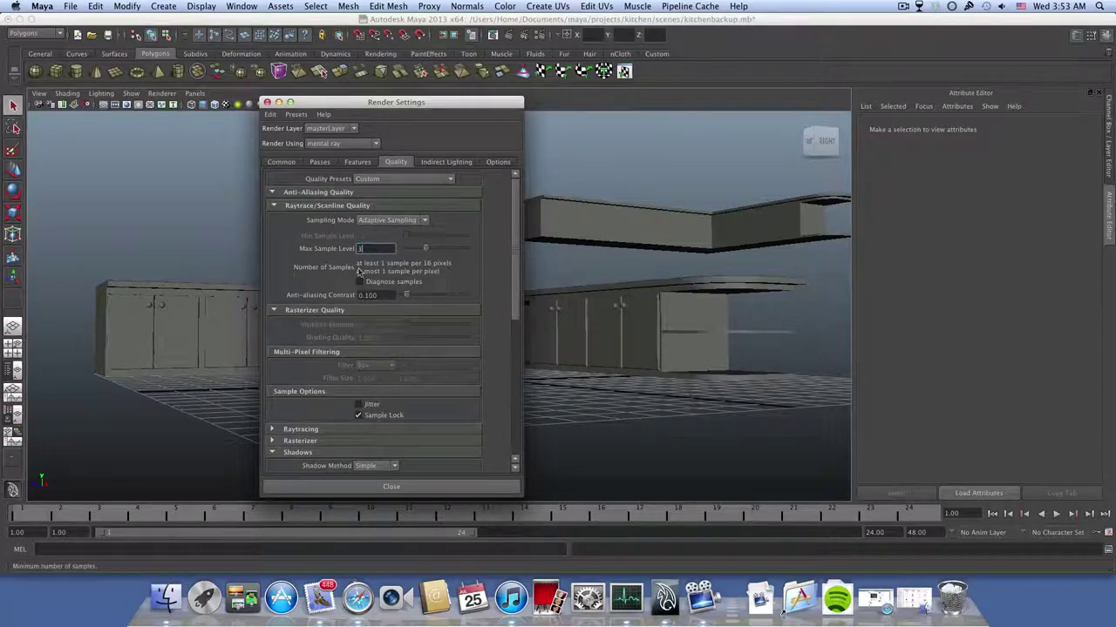
scroll(343, 323, "down", 3)
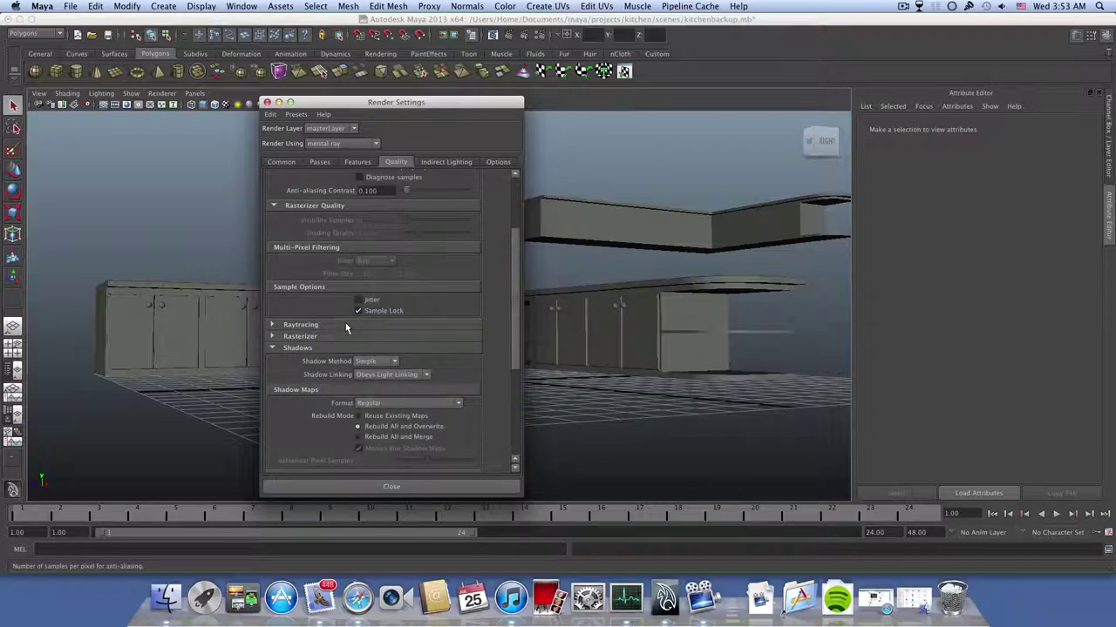
- Create a Physical Sun and Sky in the indirect lighting settings and minimize the render settings window
left_click(434, 162)
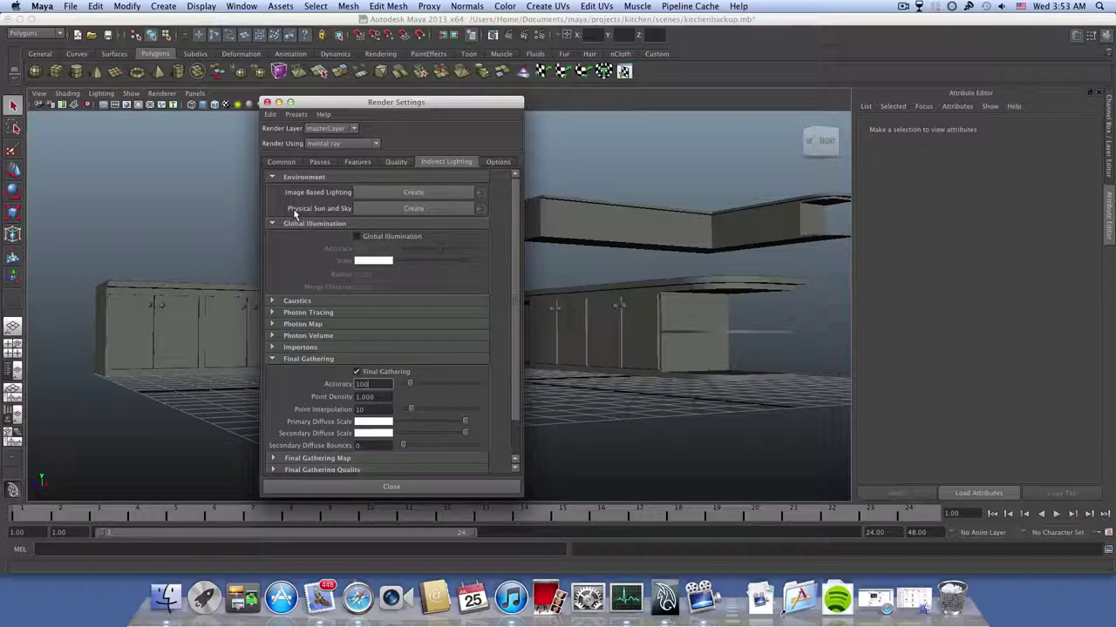
left_click(404, 209)
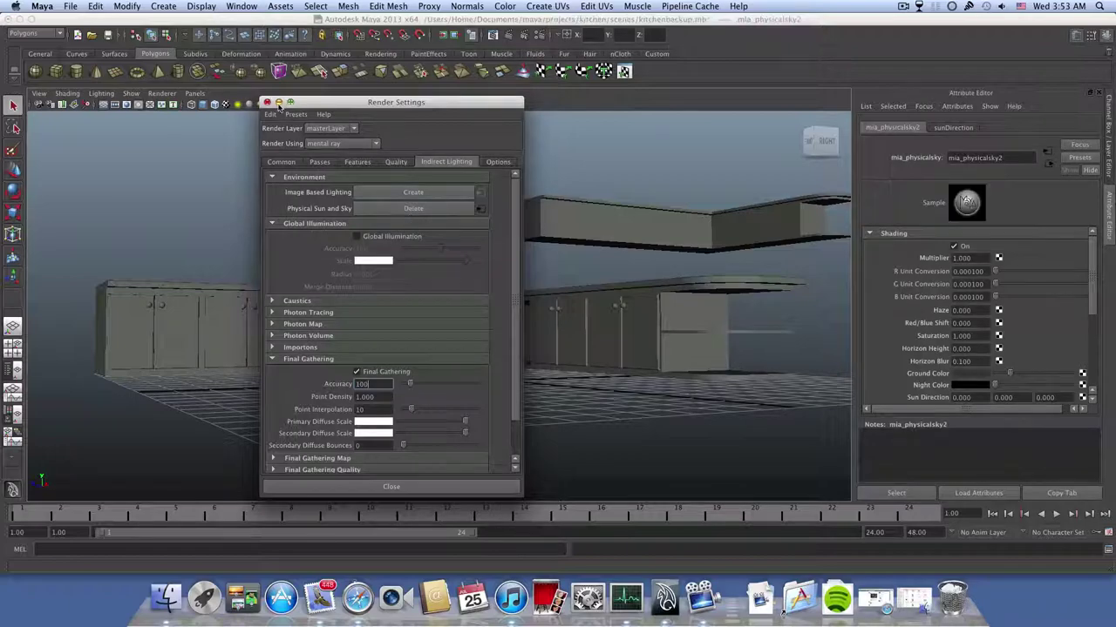
left_click(278, 104)
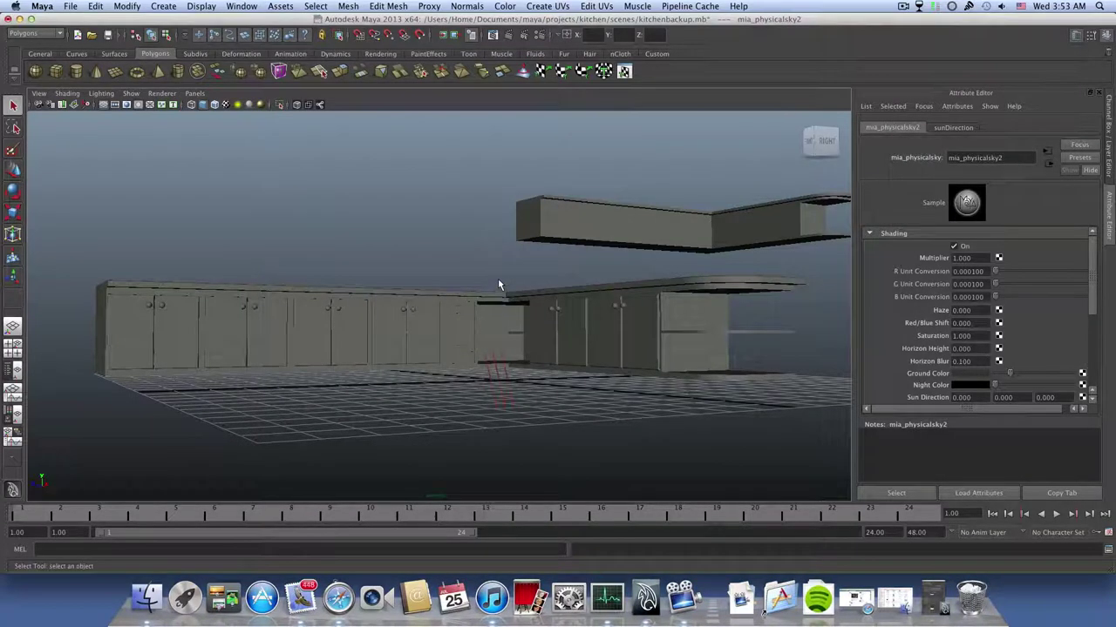
- Create a polygon plane at the origin and scale it uniformly to about 25 as the kitchen floor
left_click_drag(498, 281, 453, 277, "alt")
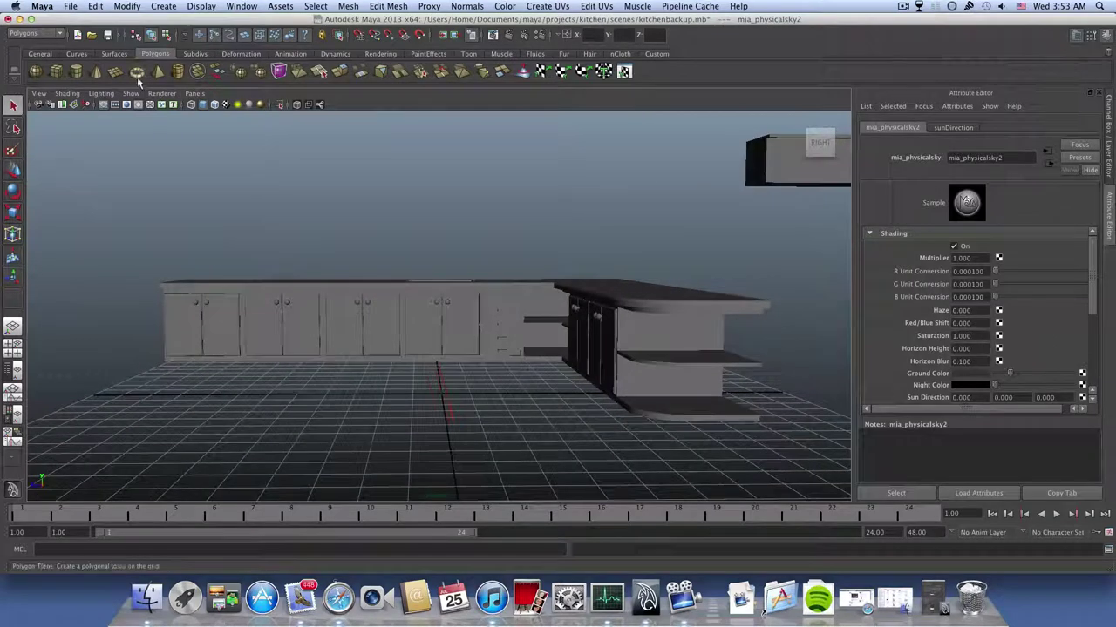
left_click(115, 72)
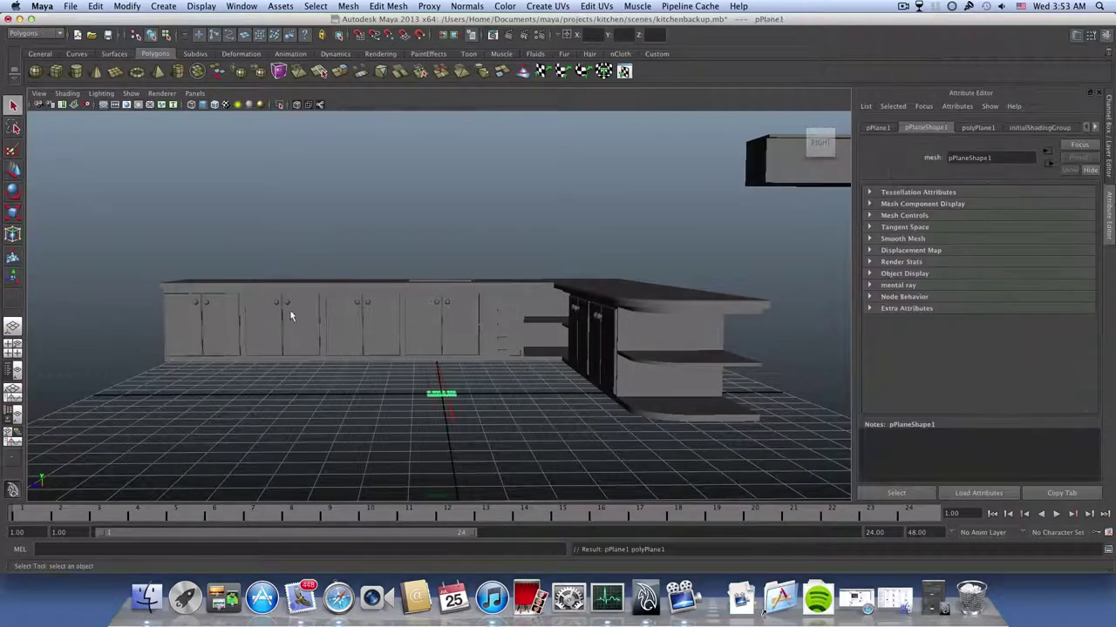
left_click(13, 213)
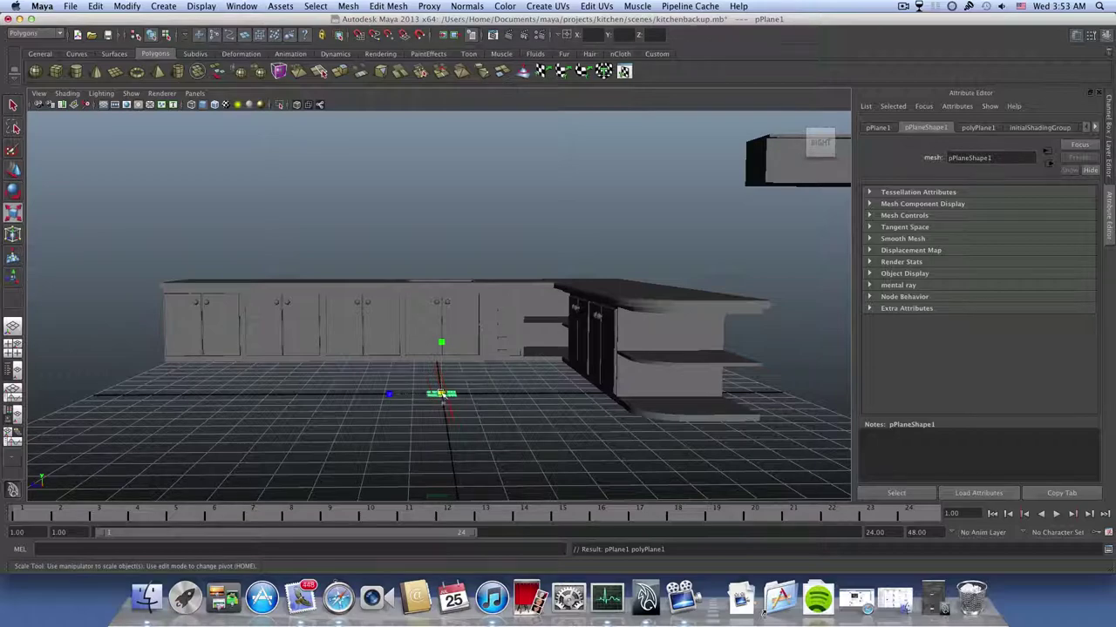
left_click_drag(441, 395, 898, 433)
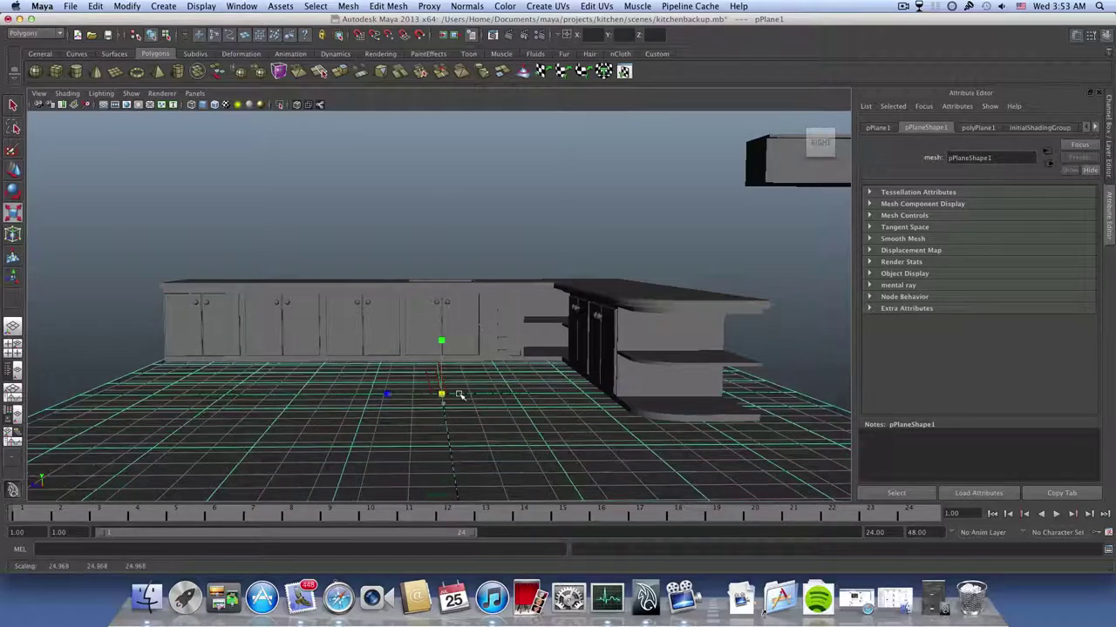
- Select the sun's directional light at the centre of the floor and rotate it to change the sunlight direction
left_click_drag(462, 396, 488, 400, "alt")
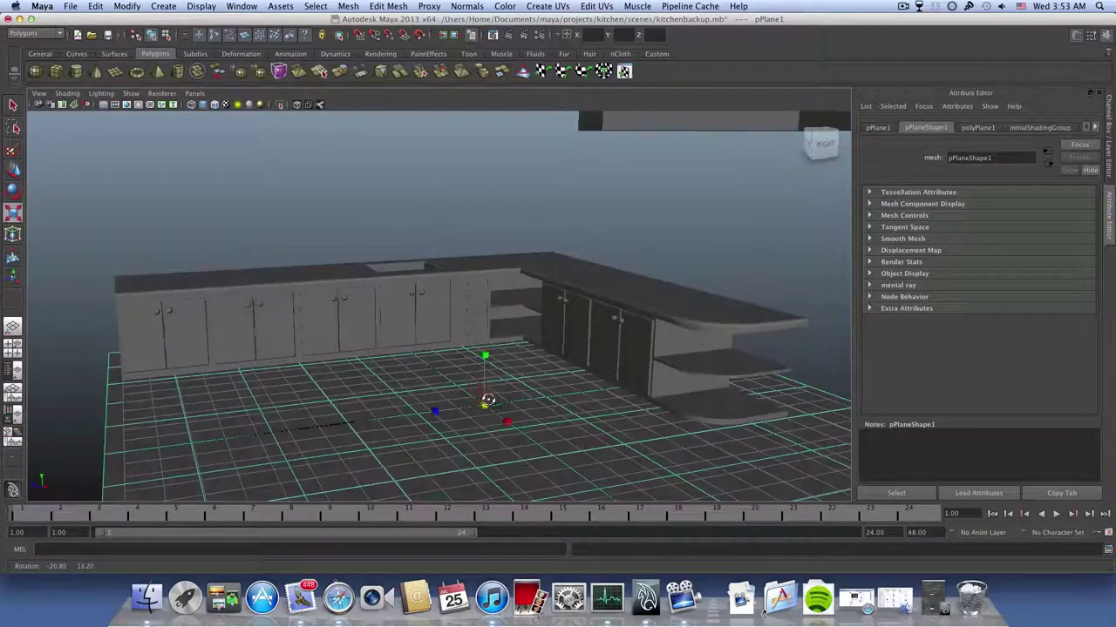
middle_click_drag(488, 400, 487, 377, "alt")
left_click_drag(484, 378, 482, 354, "alt")
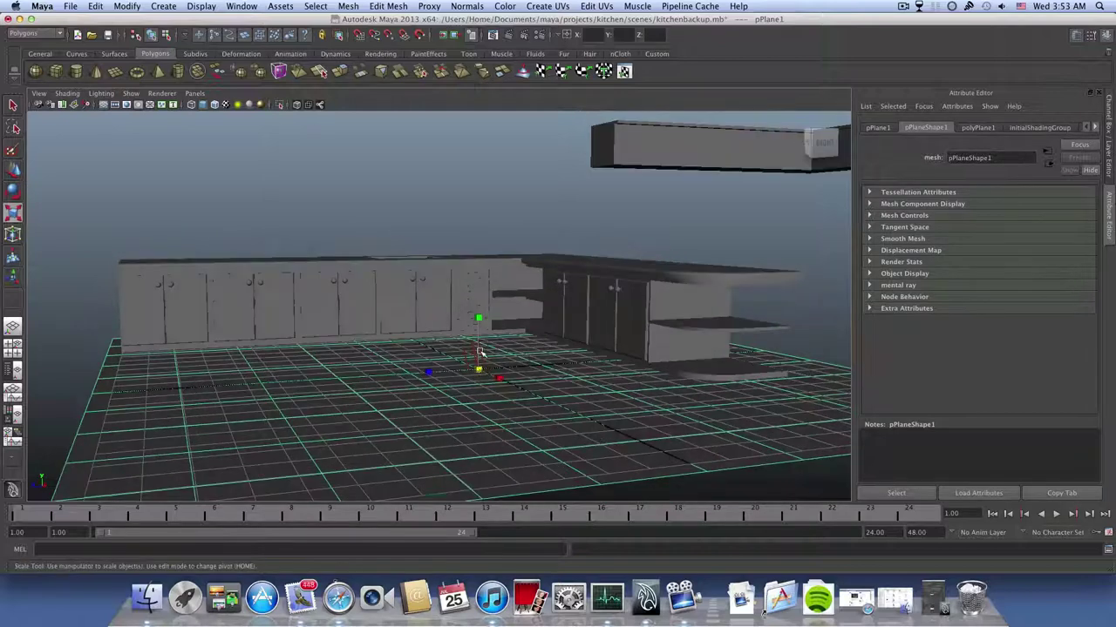
left_click(467, 352)
key("e")
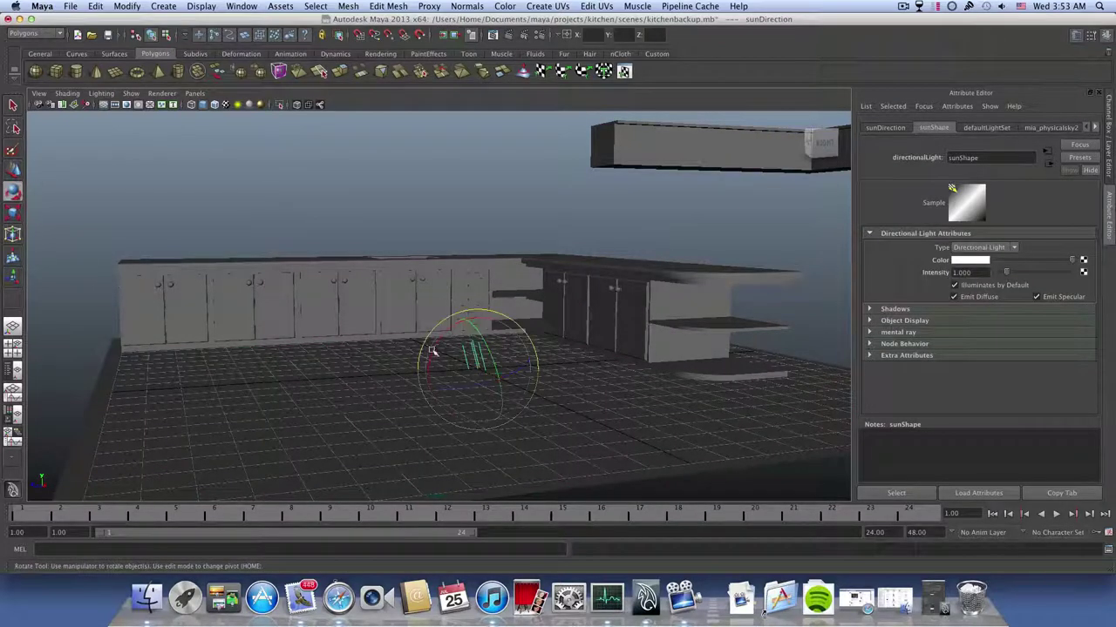
left_click_drag(449, 328, 585, 378)
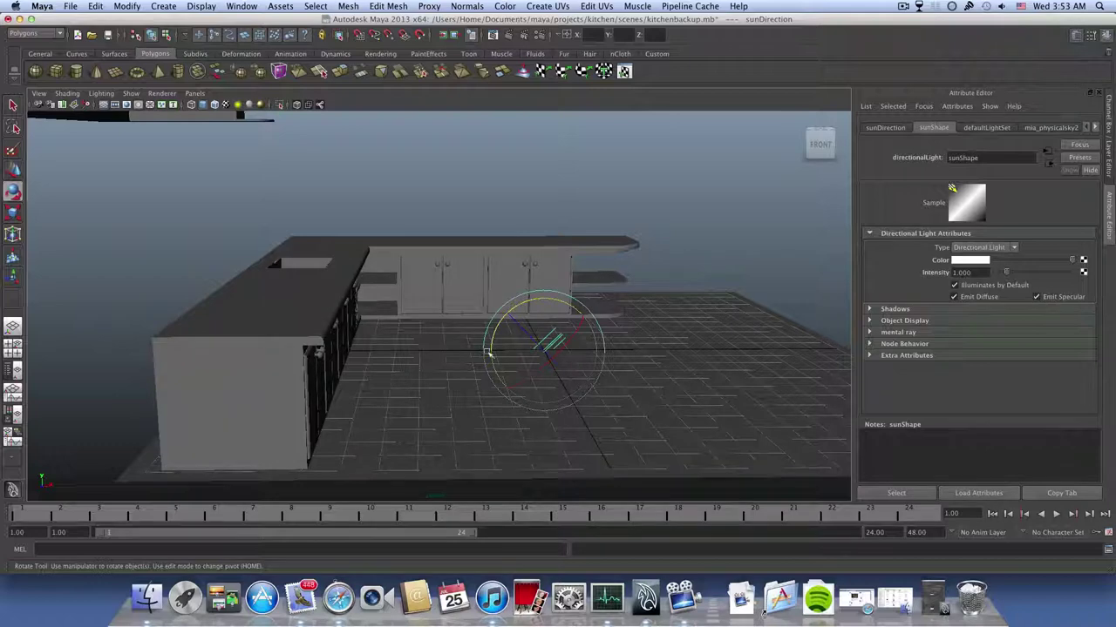
- Show the resolution gate in the perspective view and frame both the base and wall cabinets inside it
left_click_drag(488, 353, 473, 324, "alt")
left_click_drag(451, 371, 423, 372, "alt")
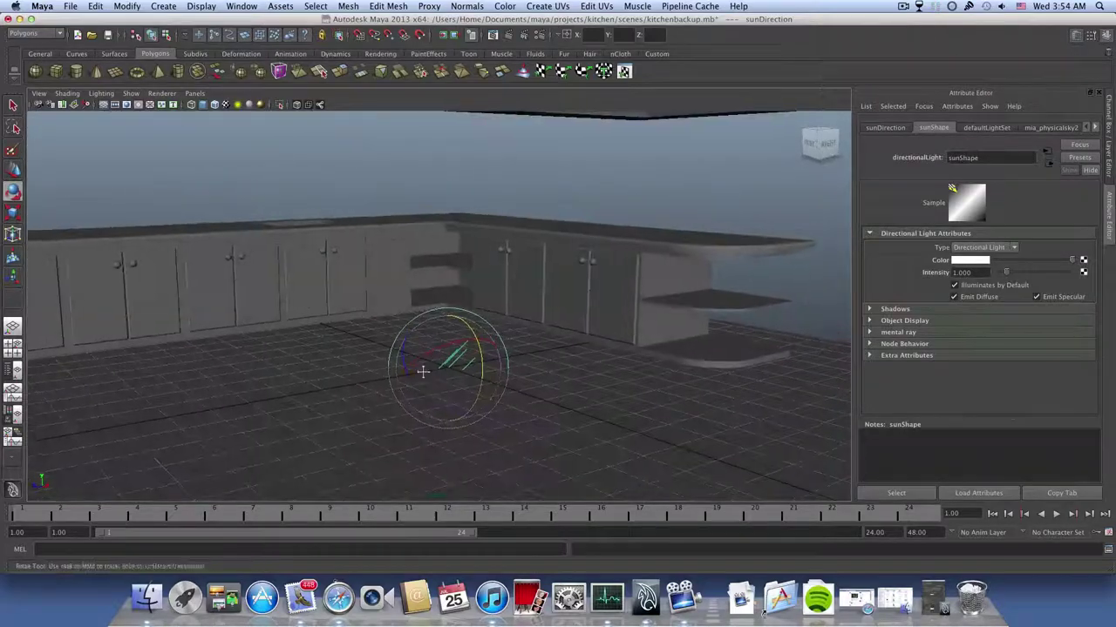
middle_click_drag(422, 372, 497, 374, "alt")
right_click_drag(497, 374, 473, 366, "alt")
left_click_drag(473, 366, 466, 353, "alt")
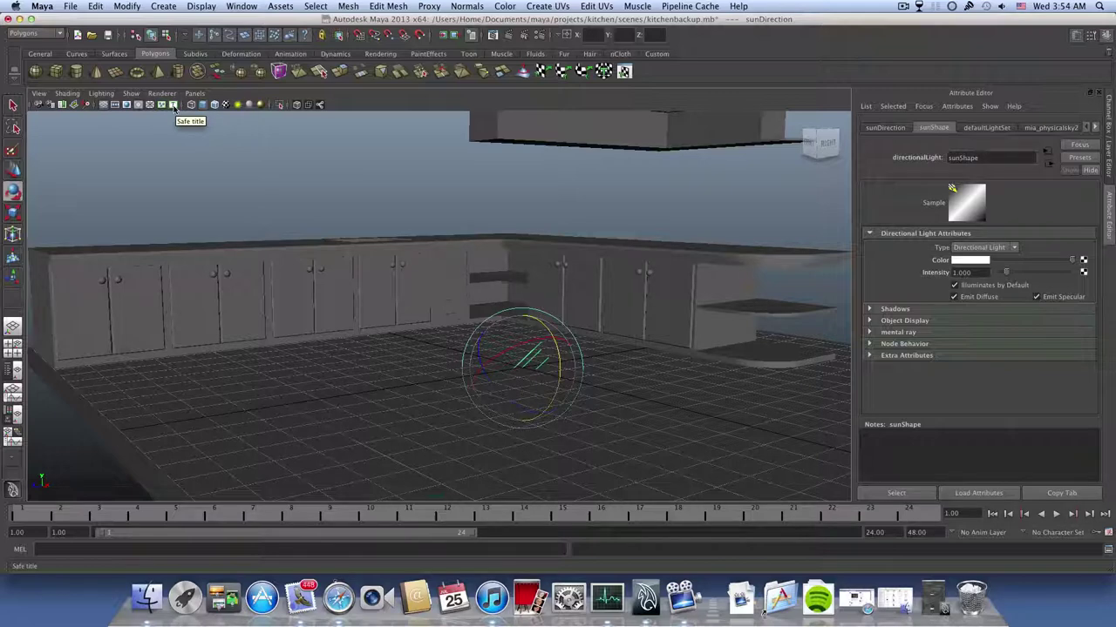
left_click(115, 105)
scroll(378, 301, "down", 4)
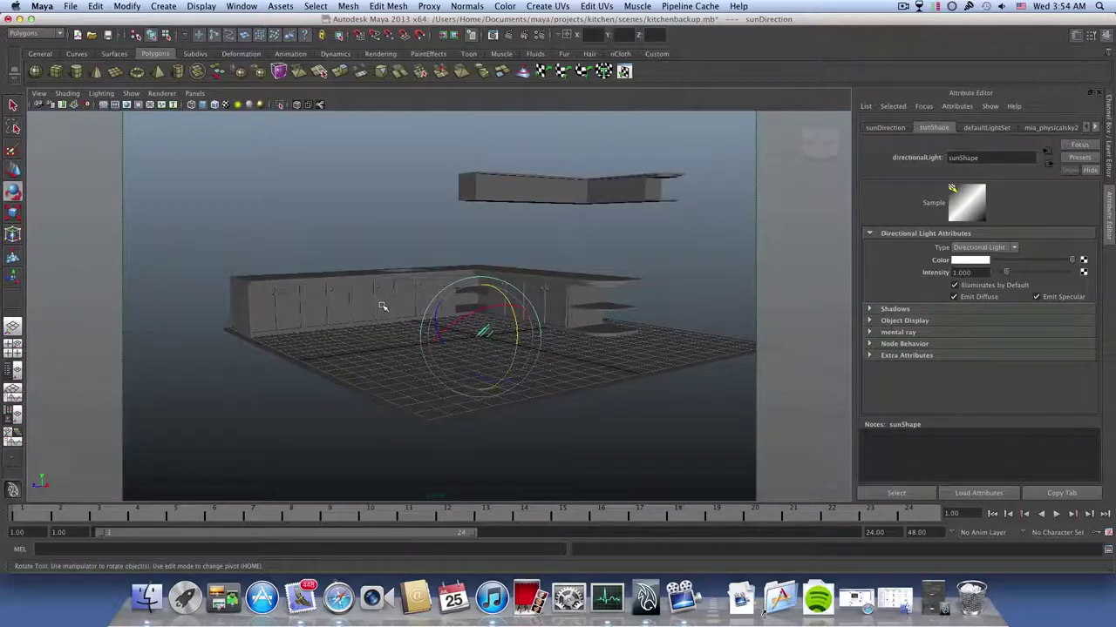
scroll(381, 306, "up", 3)
scroll(381, 306, "up", 2)
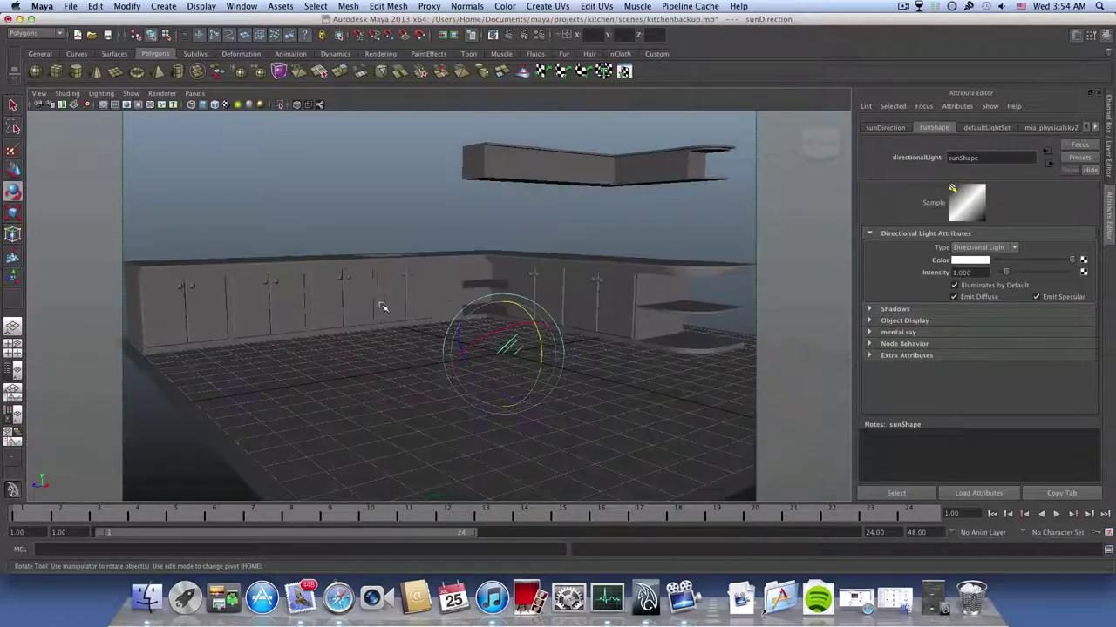
left_click_drag(382, 306, 383, 299, "alt")
middle_click_drag(383, 299, 388, 328, "alt")
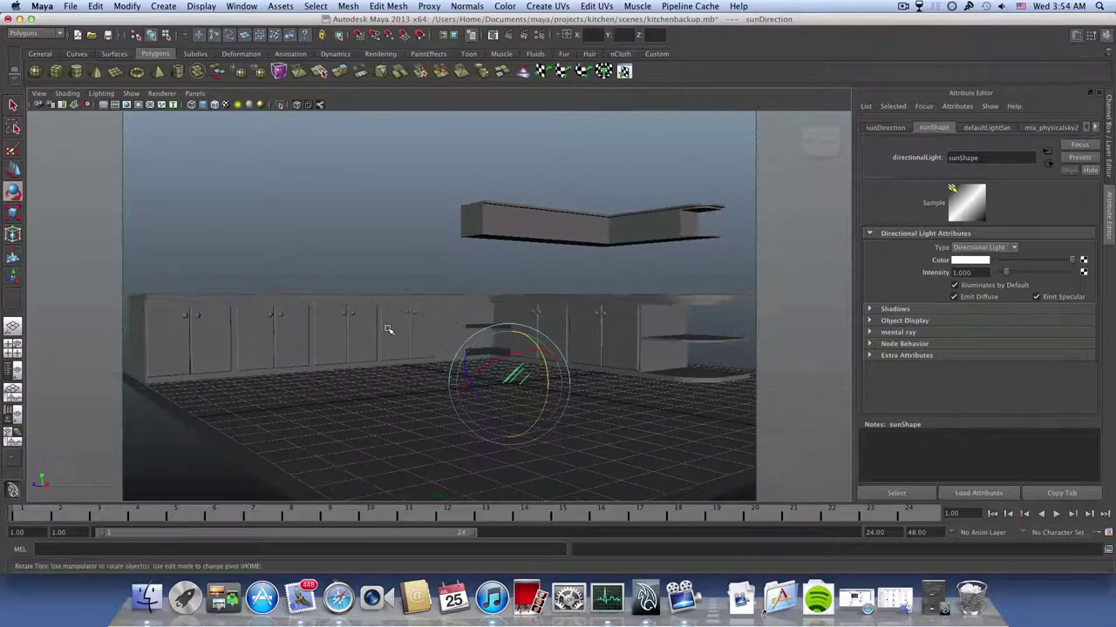
scroll(388, 329, "down", 2)
scroll(387, 329, "up", 2)
right_click_drag(465, 291, 431, 287, "alt")
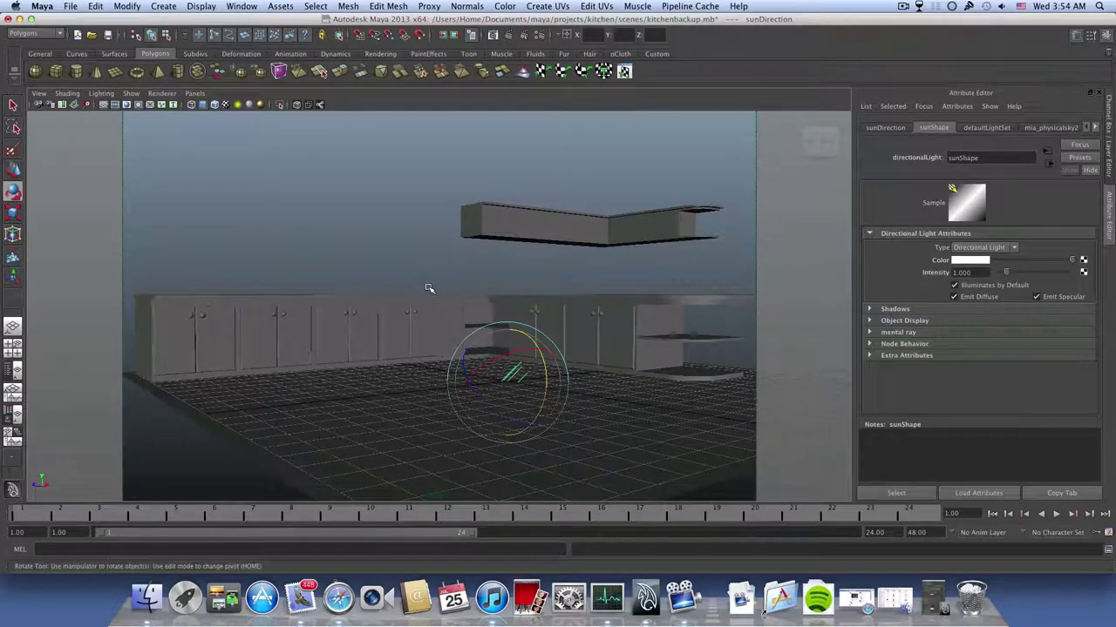
- Render the framed kitchen view with mental ray and close the render window
left_click(509, 39)
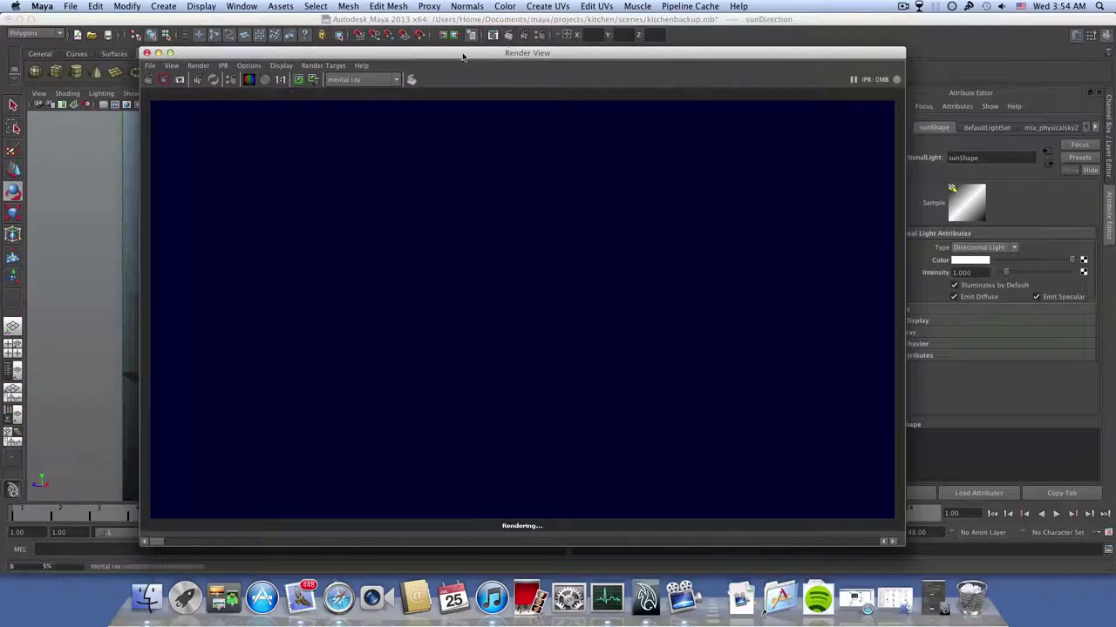
left_click_drag(462, 53, 469, 47)
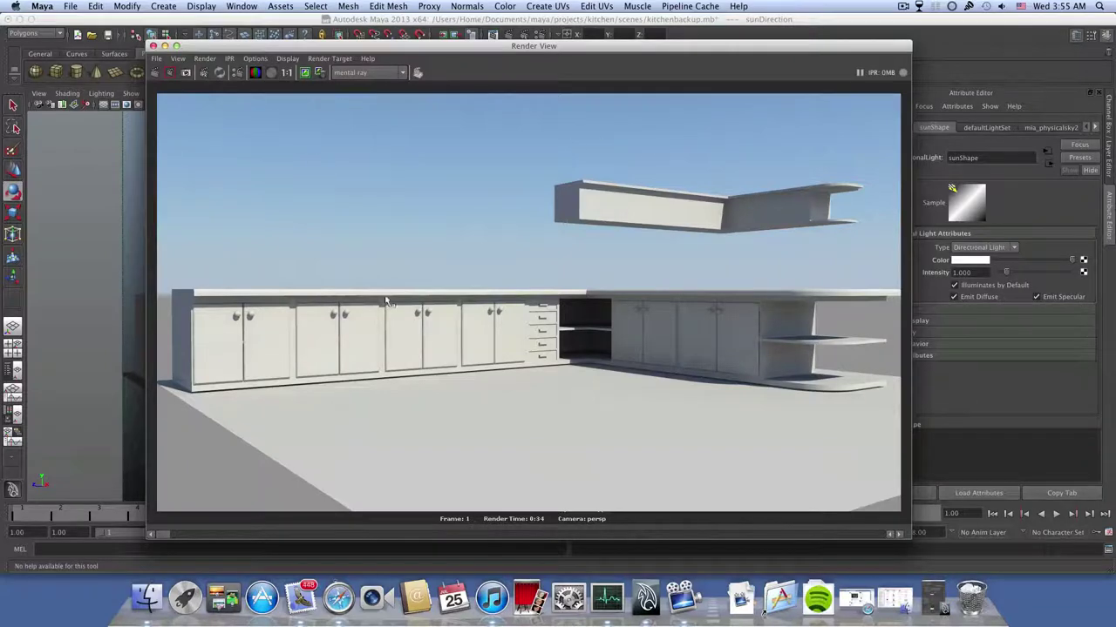
left_click(153, 46)
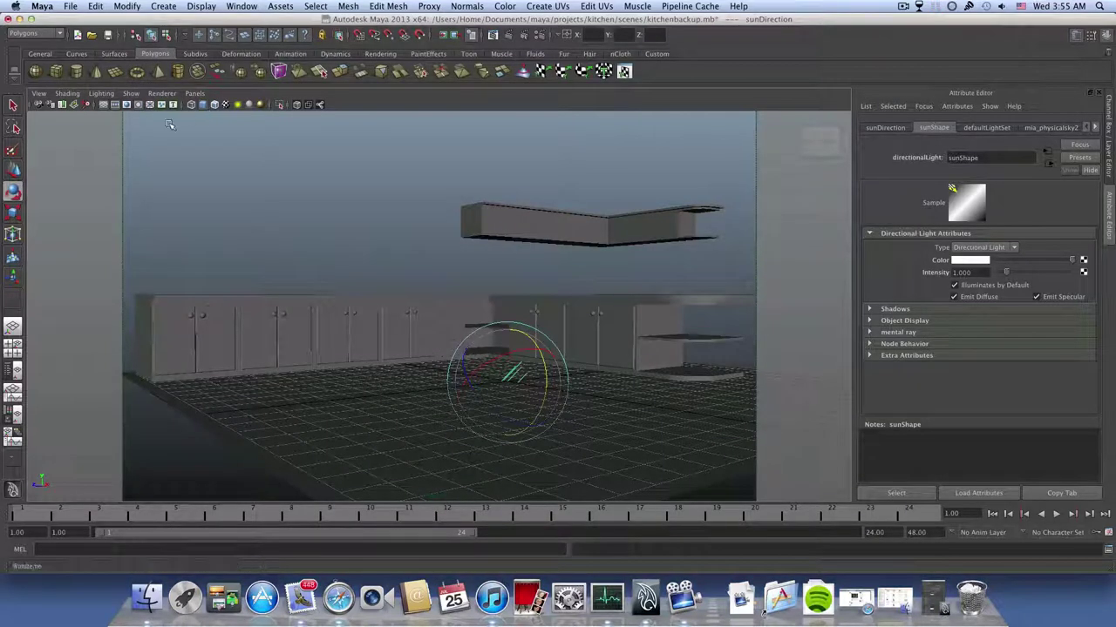
- Hide the resolution gate, show the Channel Box and Layer Editor, and leave nothing selected
left_click(114, 105)
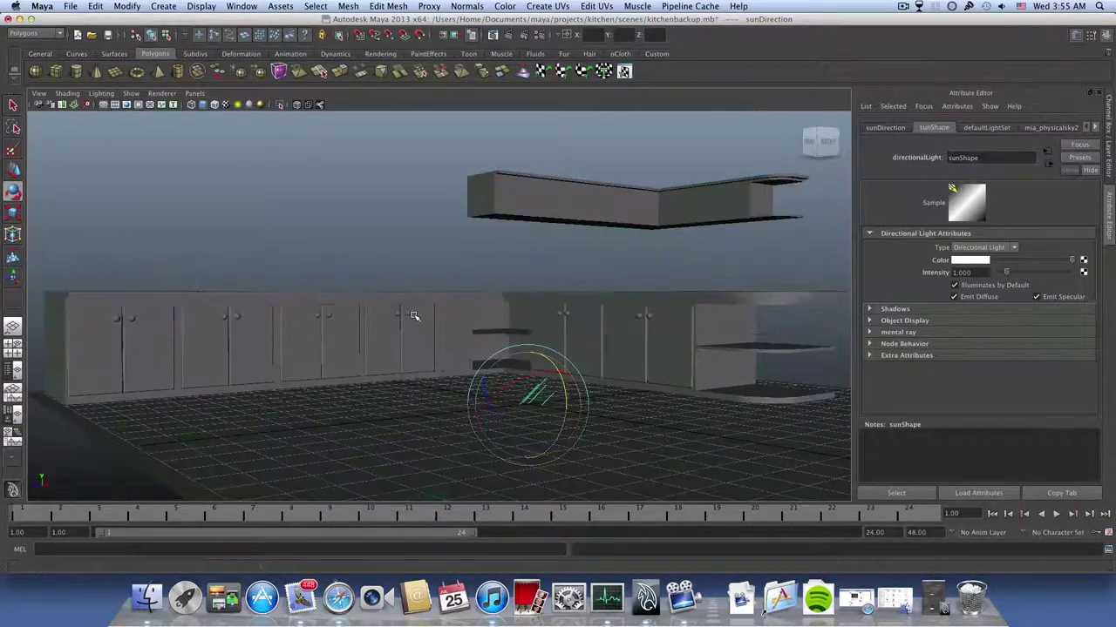
left_click_drag(386, 326, 543, 300, "alt")
left_click(511, 307)
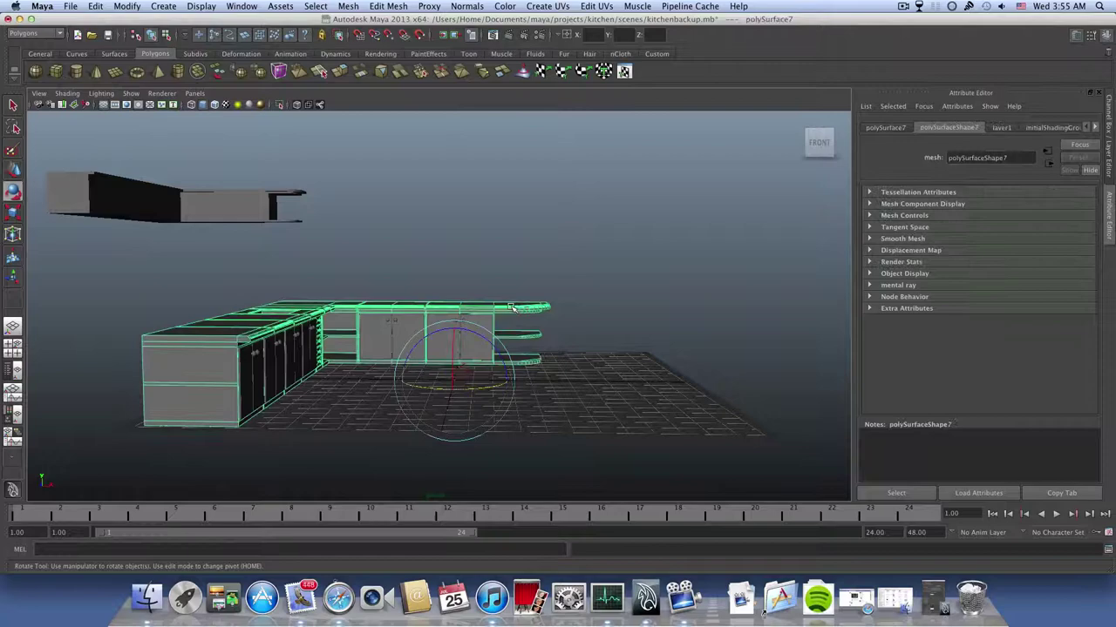
left_click(1107, 35)
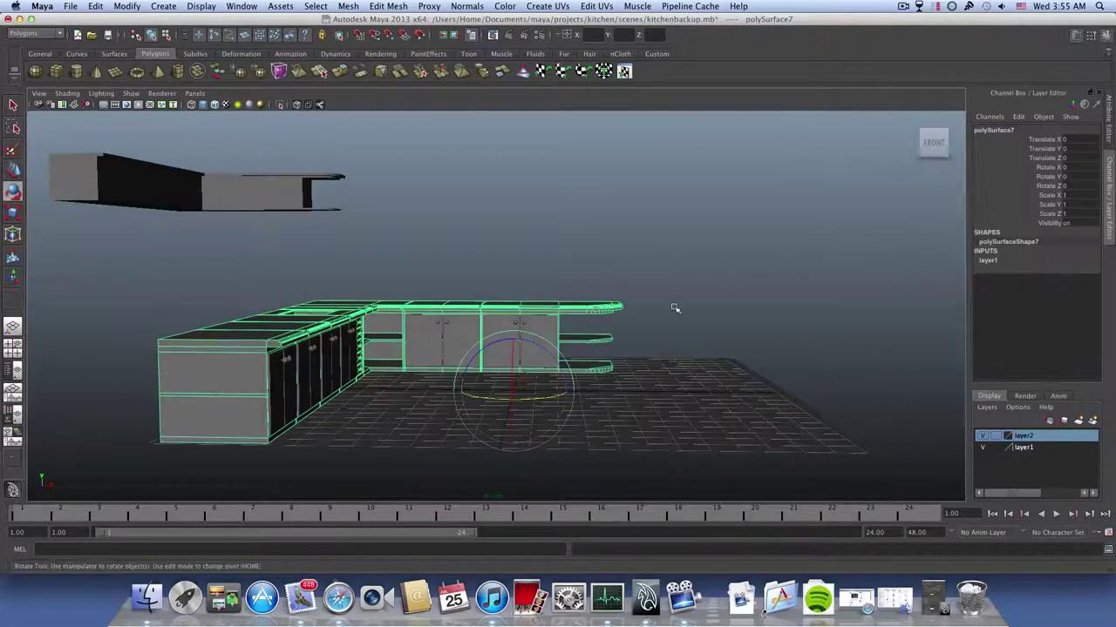
left_click_drag(564, 291, 702, 371, "alt")
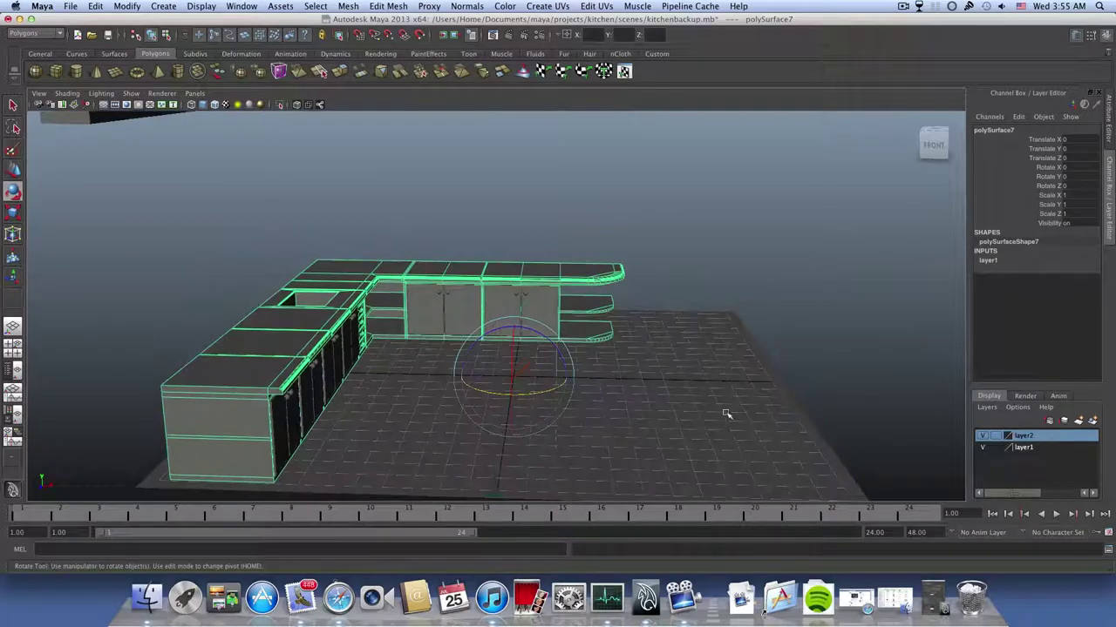
left_click(677, 263)
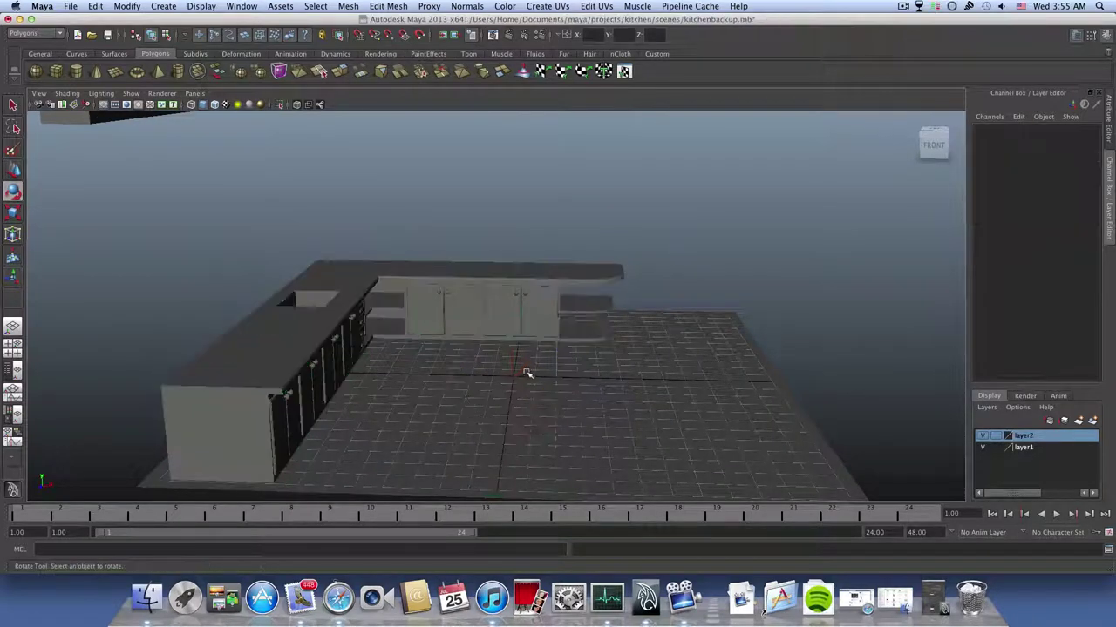
- Create a new display layer and add the sun light and the floor plane to it
left_click(524, 360)
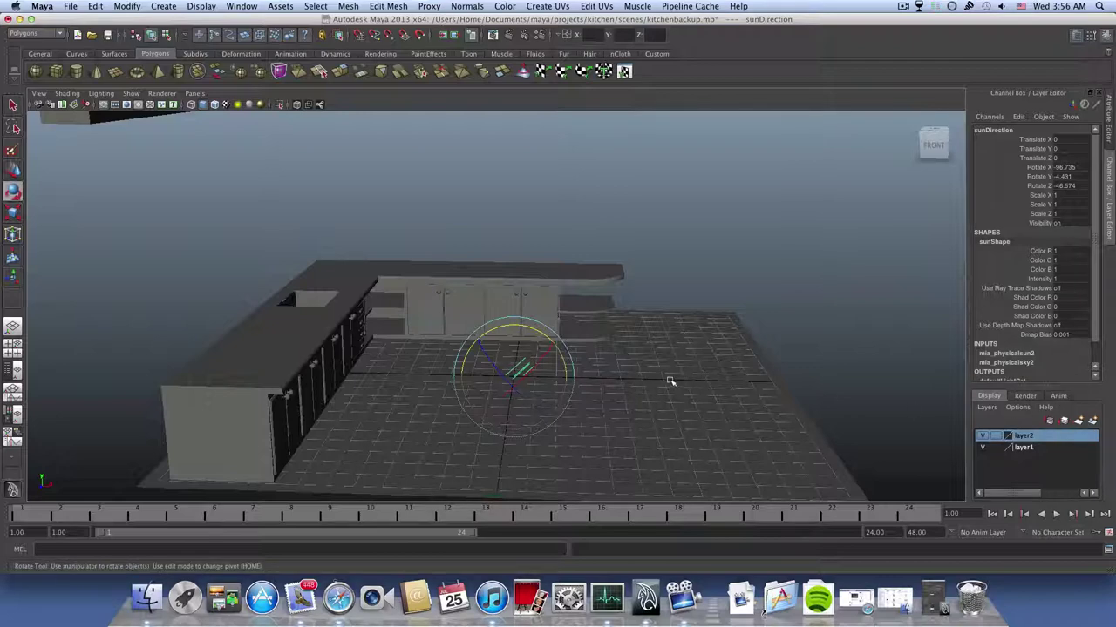
mouse_move(541, 362)
left_mouse_down("alt")
mouse_move(532, 348)
mouse_move(546, 358)
left_mouse_up("alt")
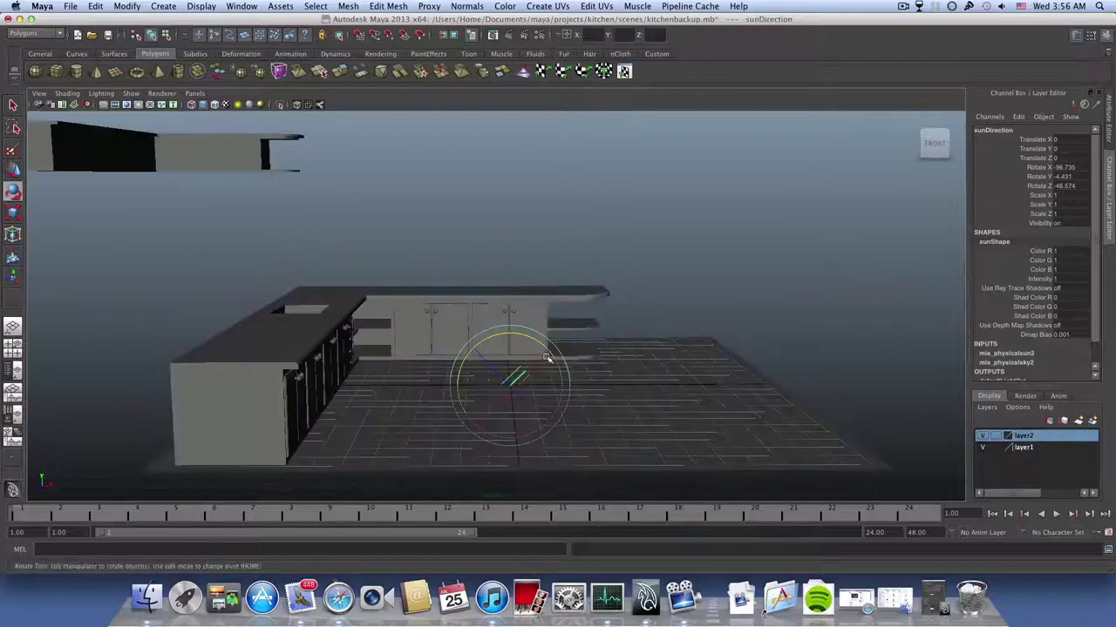
left_click(636, 383)
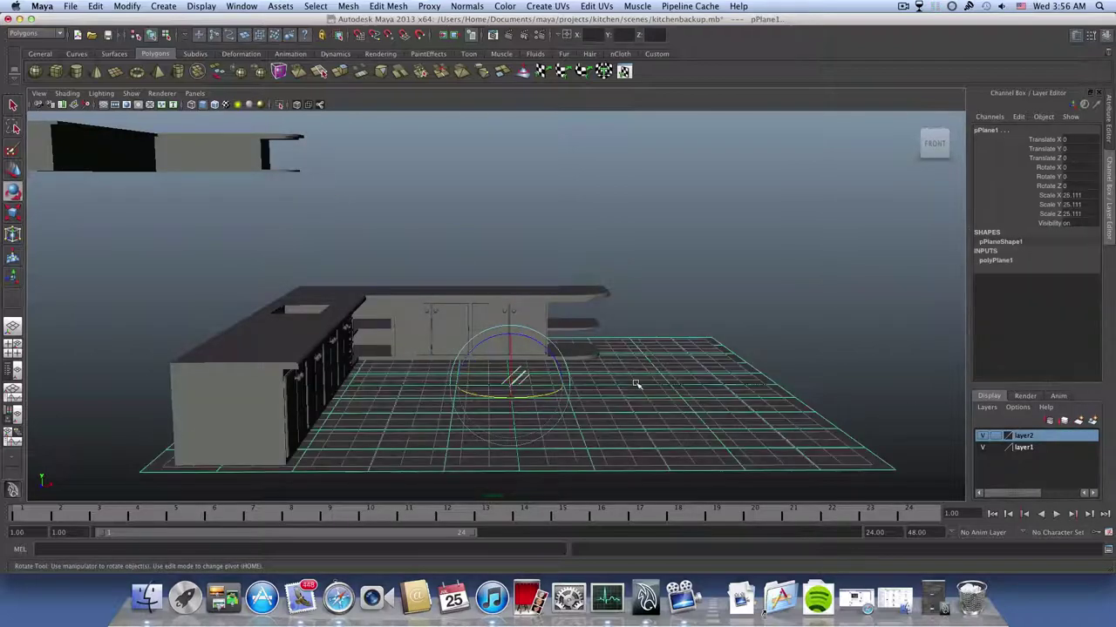
left_click(1078, 421)
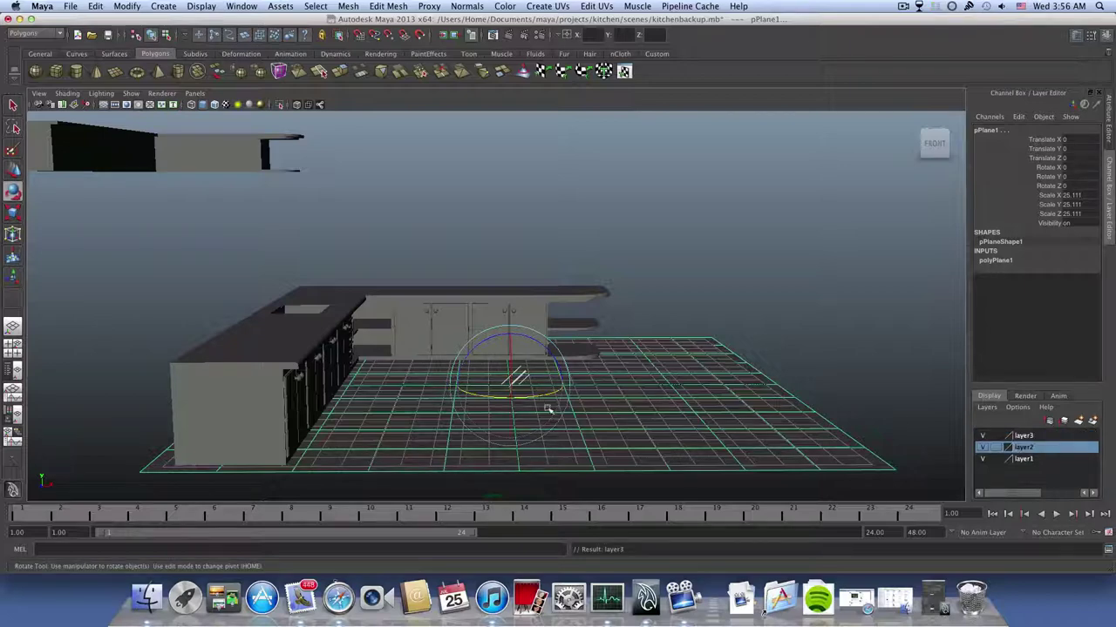
scroll(549, 413, "up", 2)
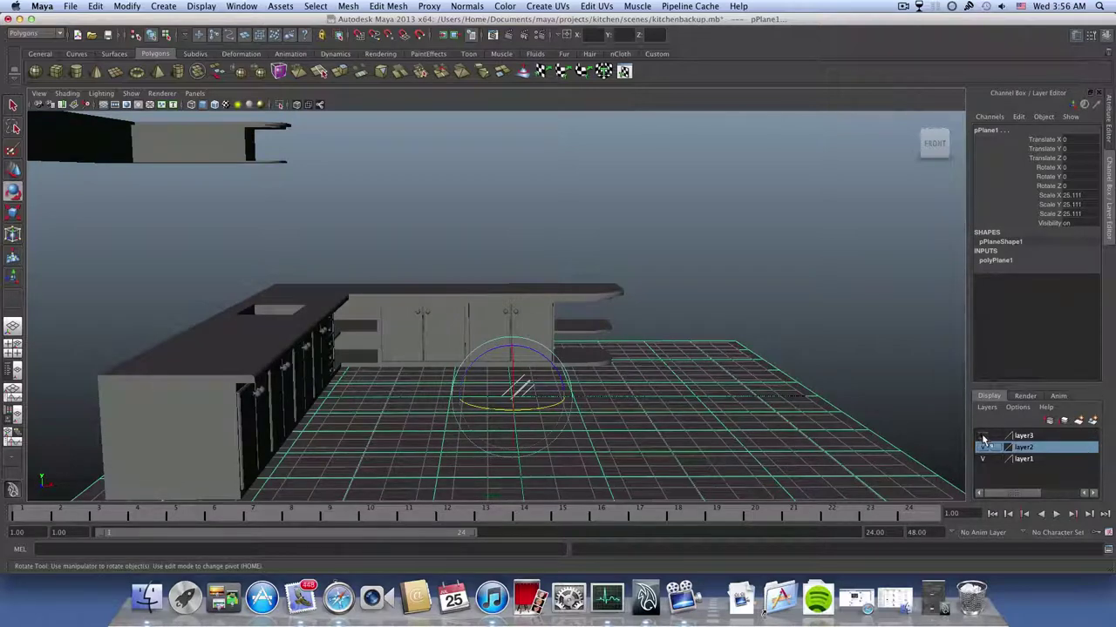
left_click(1021, 437)
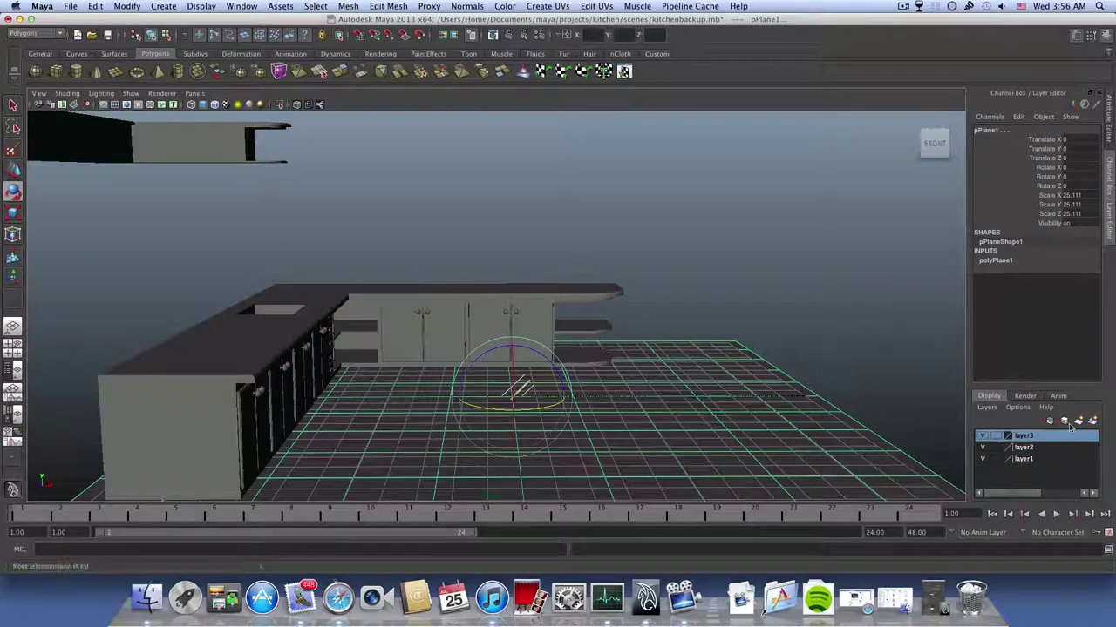
right_click(1033, 438)
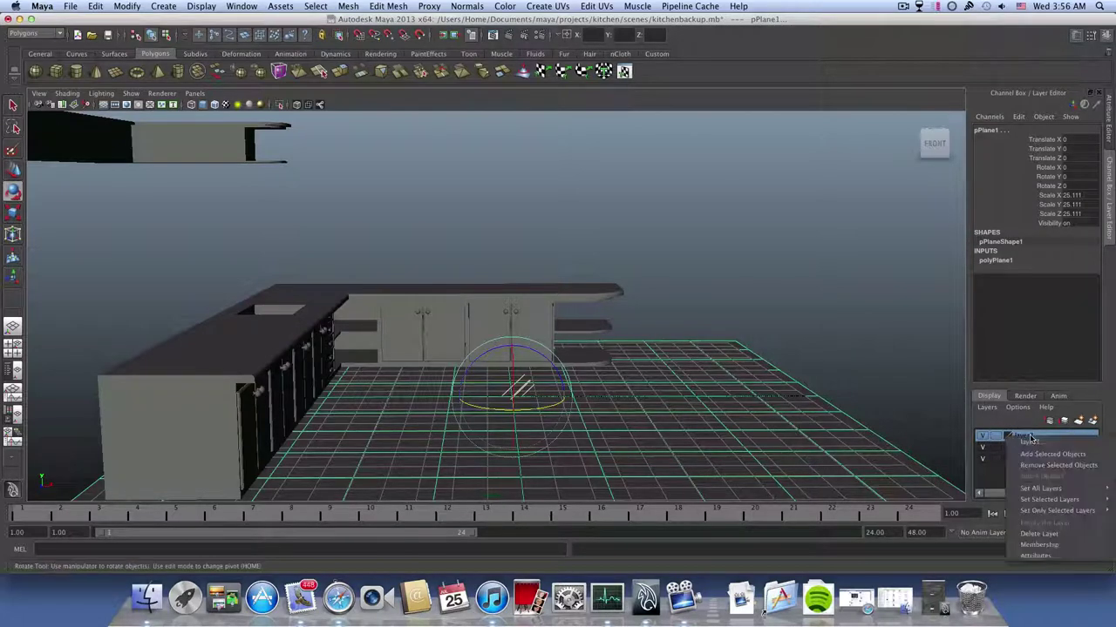
left_click(1033, 454)
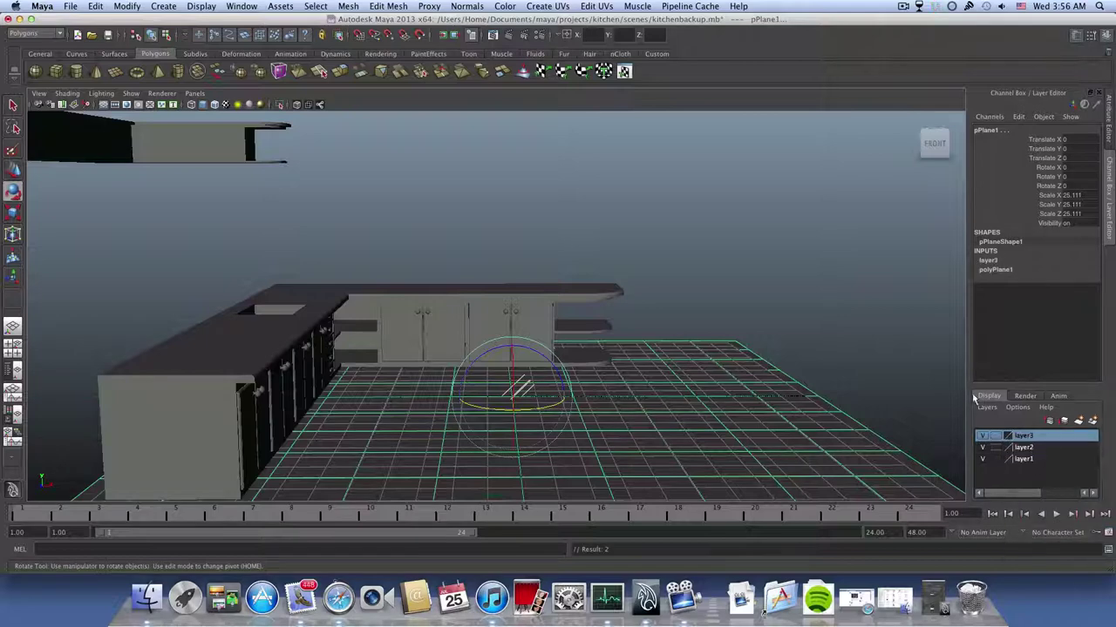
- Test the visibility of the display layer holding the sun light and floor plane, leaving it hidden
left_click(983, 437)
left_click(982, 437)
left_click(982, 437)
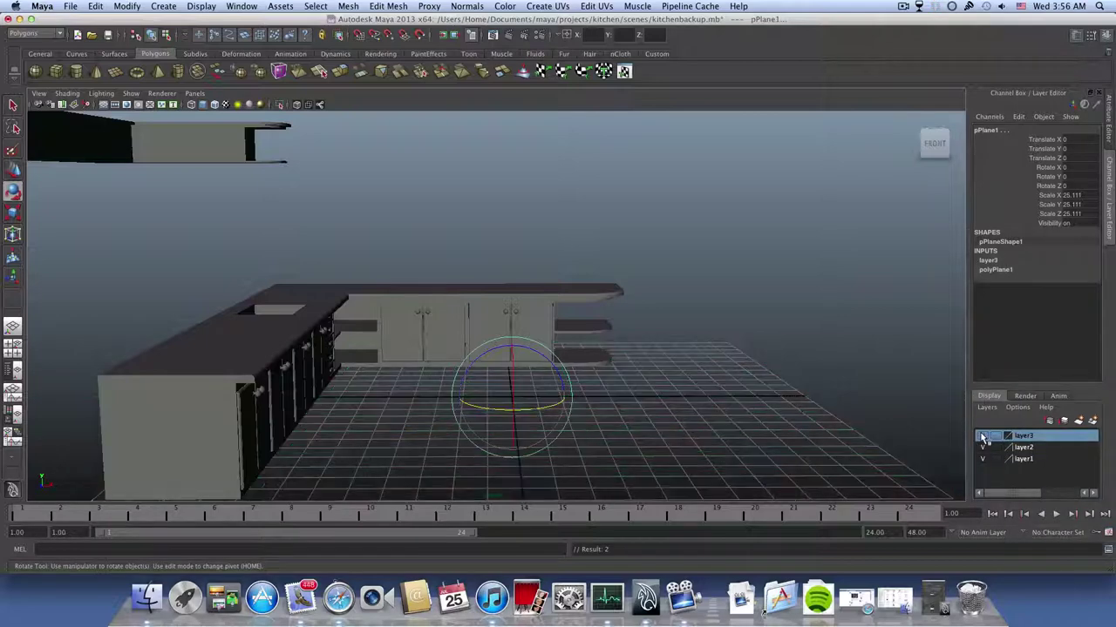
left_click(982, 436)
left_click(754, 327)
left_click_drag(740, 324, 653, 364, "alt")
mouse_move(443, 344)
left_mouse_down("alt")
mouse_move(404, 366)
mouse_move(453, 331)
mouse_move(436, 331)
left_mouse_up("alt")
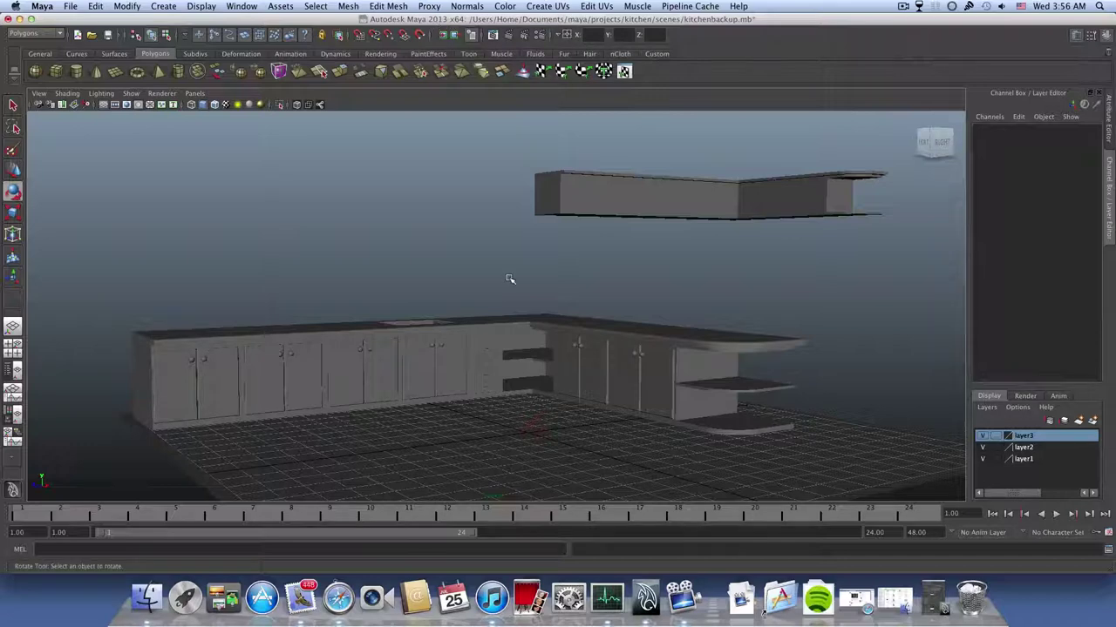
left_click_drag(510, 279, 375, 300, "alt")
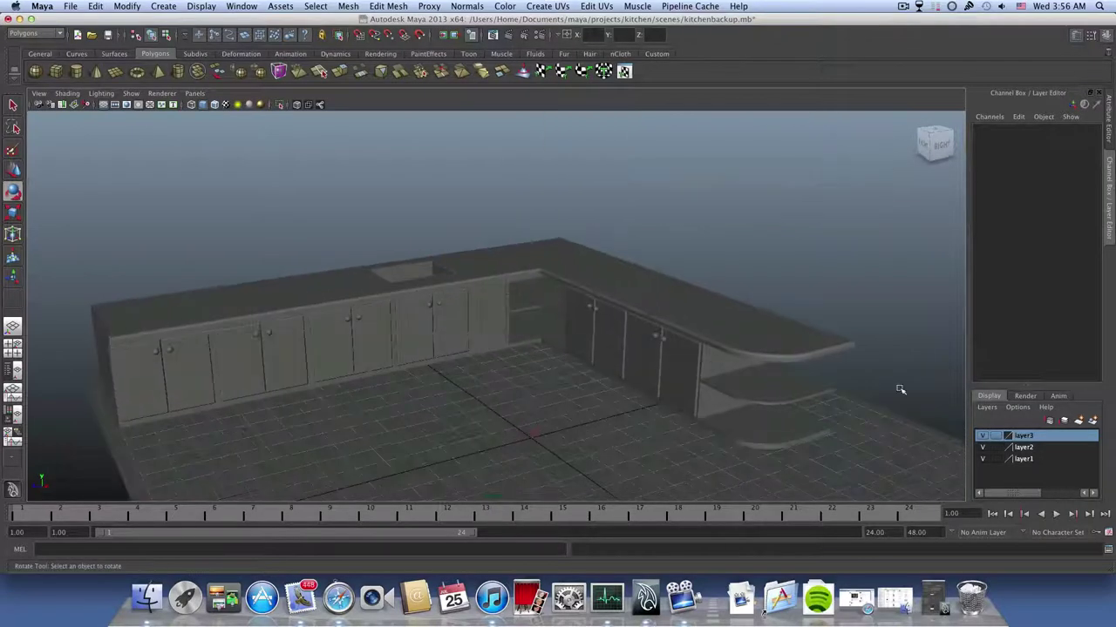
left_click(982, 436)
- Create a polygon cube at the origin and scale it to about 8 in X and 9.5 in Z
left_click_drag(435, 391, 613, 364, "alt")
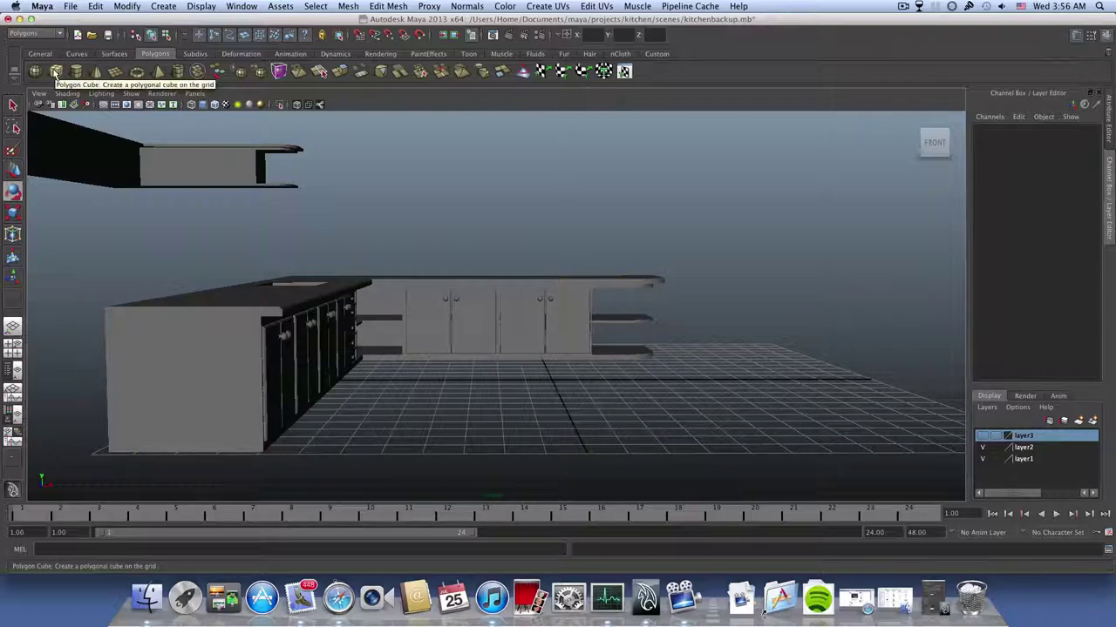
left_click_drag(588, 364, 464, 379, "alt")
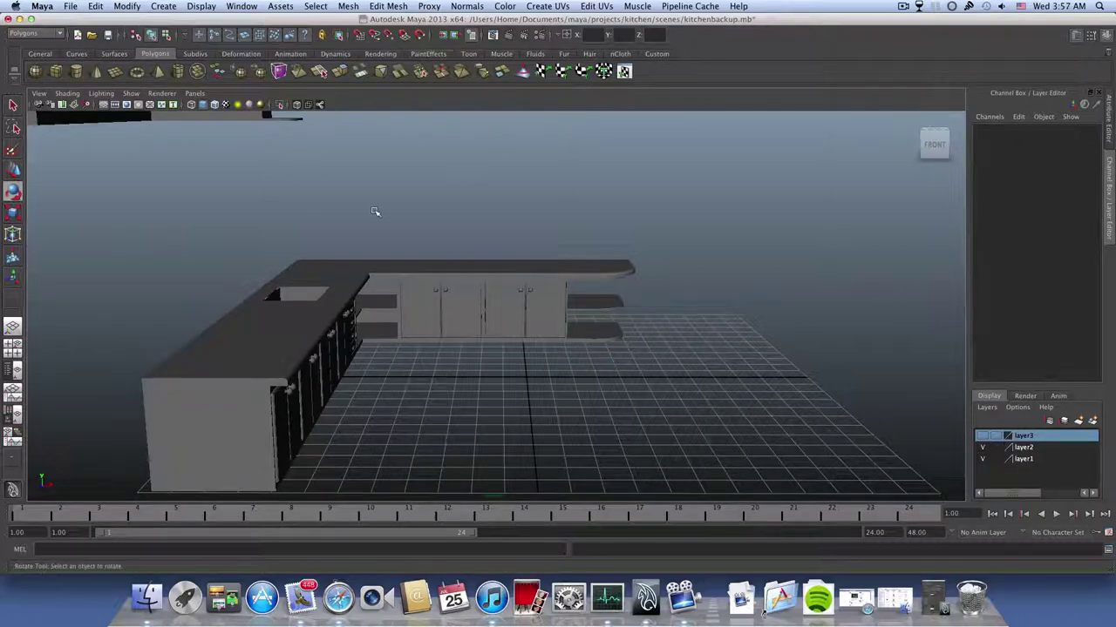
left_click_drag(499, 322, 479, 288, "alt")
middle_click_drag(403, 255, 378, 253, "alt")
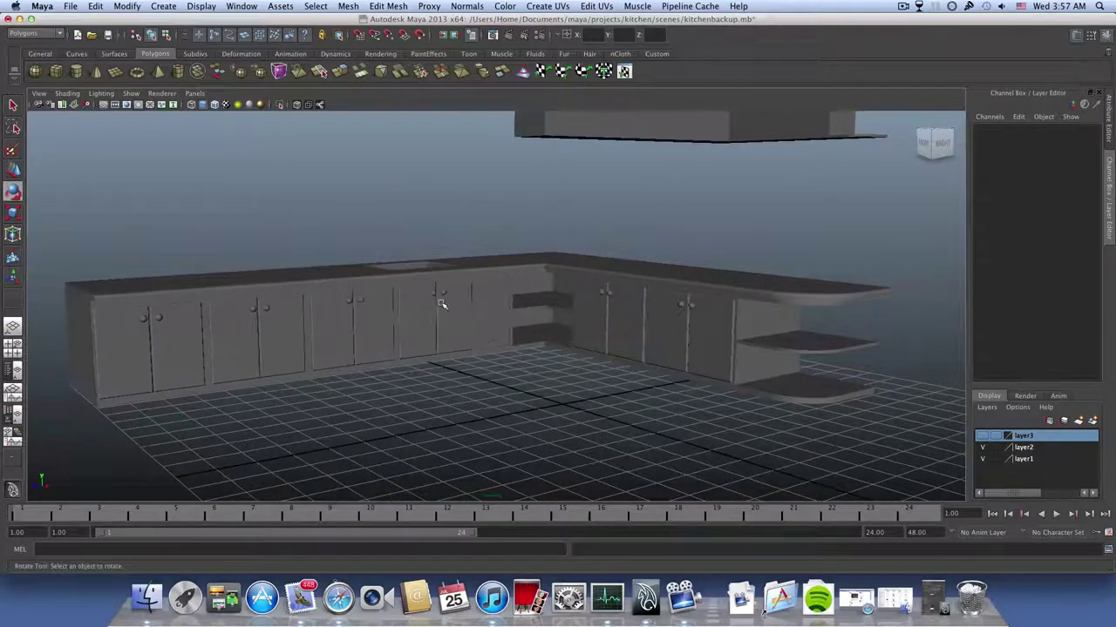
middle_click_drag(443, 305, 520, 295, "alt")
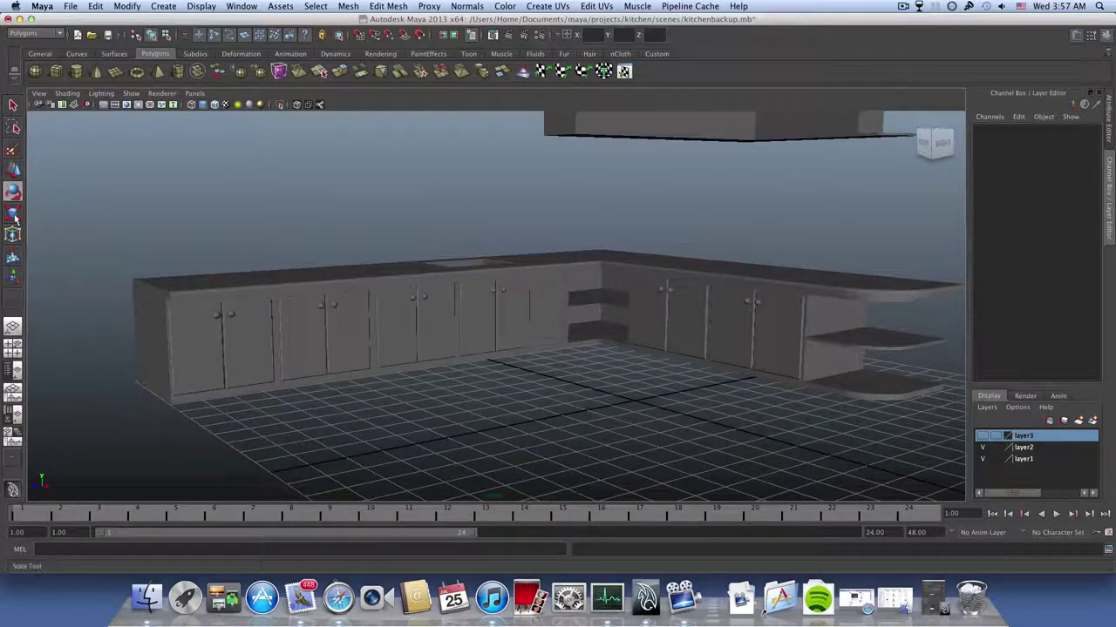
mouse_move(602, 361)
left_mouse_down("alt")
mouse_move(573, 344)
mouse_move(587, 355)
mouse_move(645, 351)
mouse_move(605, 346)
left_mouse_up("alt")
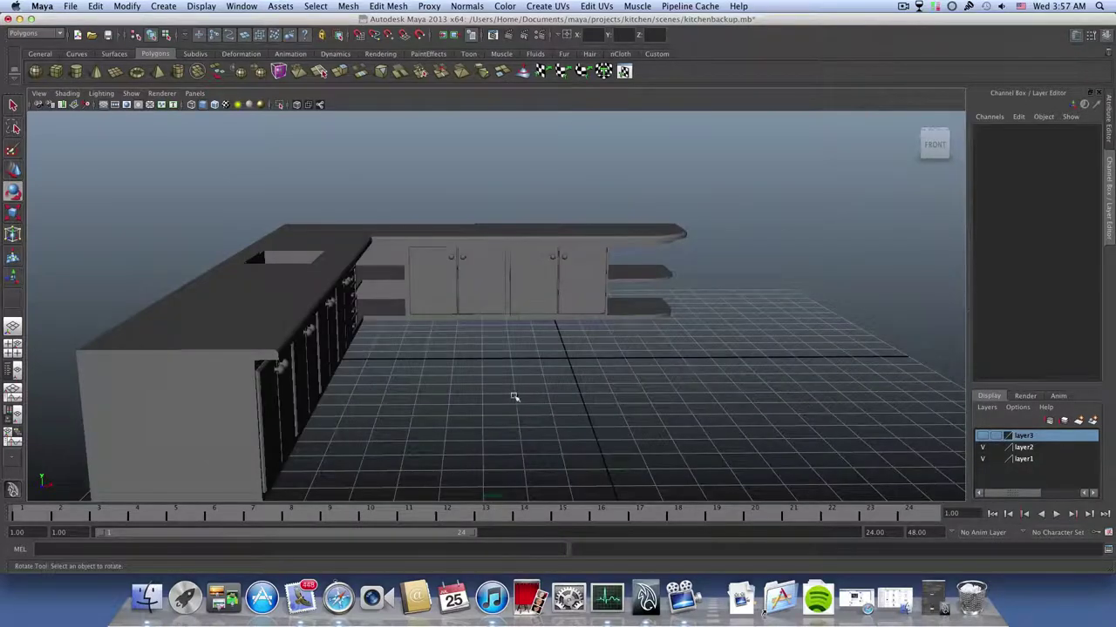
left_click_drag(515, 361, 518, 363, "alt")
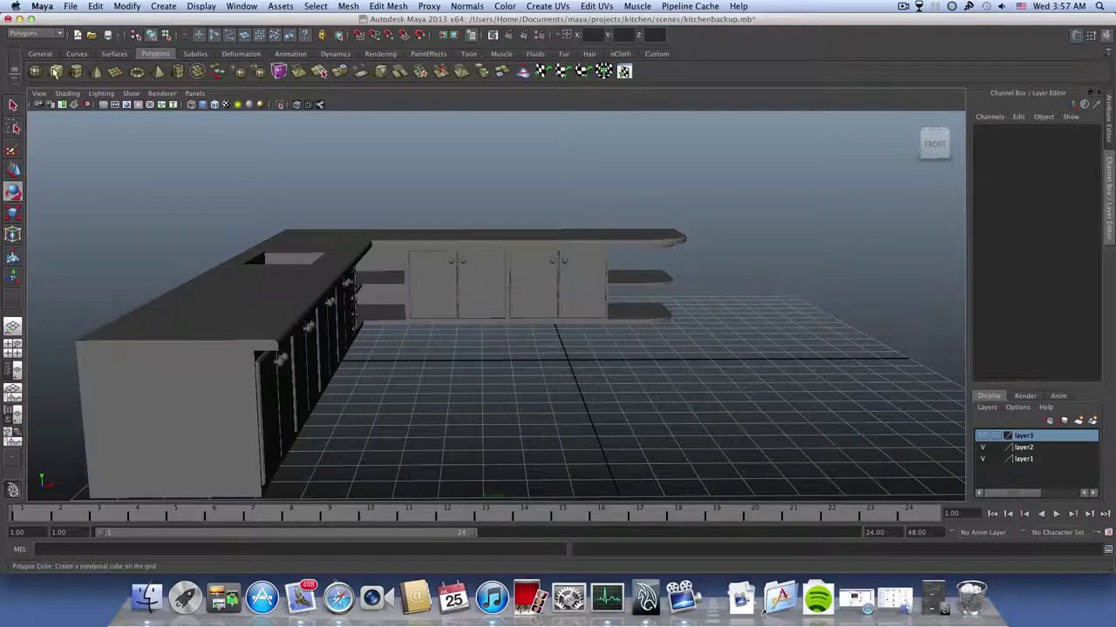
left_click(56, 73)
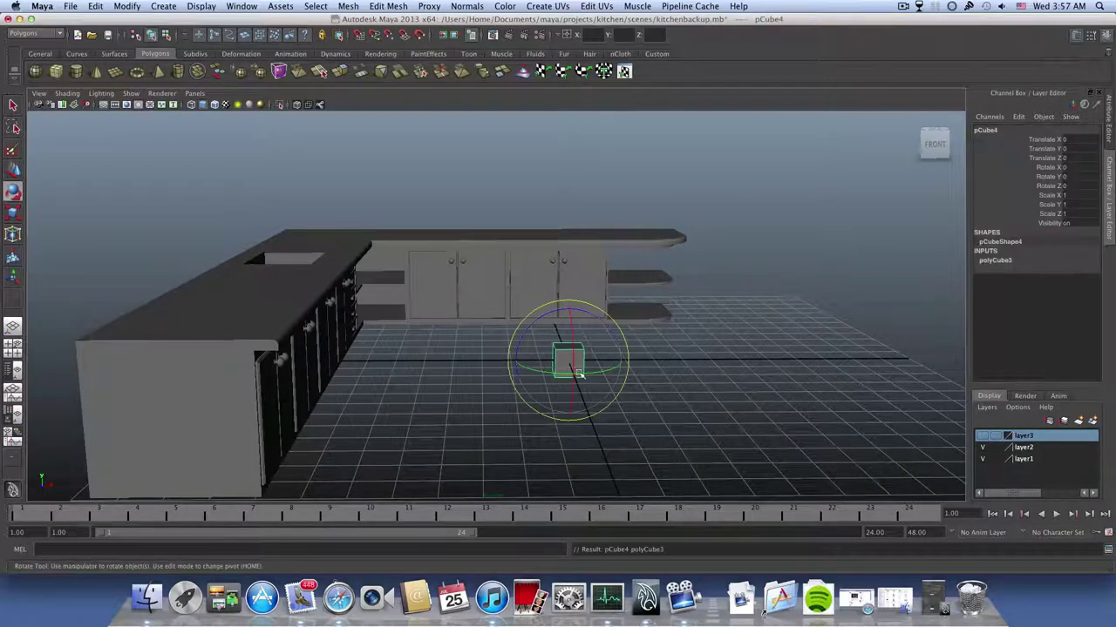
left_click_drag(577, 373, 887, 391, "alt")
key("r")
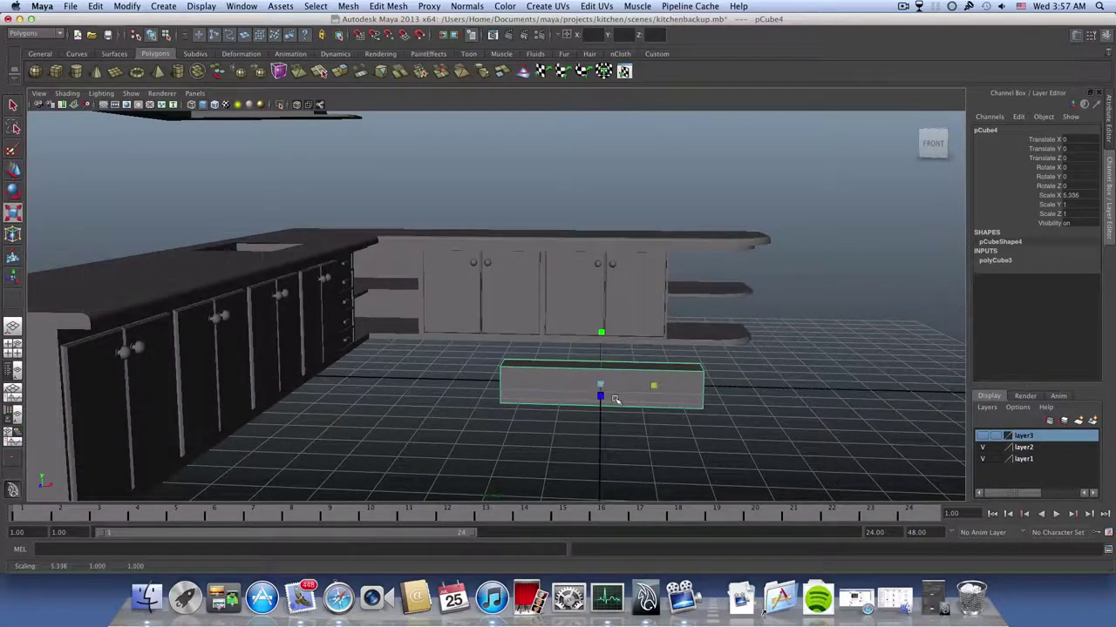
left_click_drag(654, 388, 448, 392)
- Position the block at about 0.27 in Y and 2.57 in Z, and flatten it to about 0.36 in Y
left_click(14, 171)
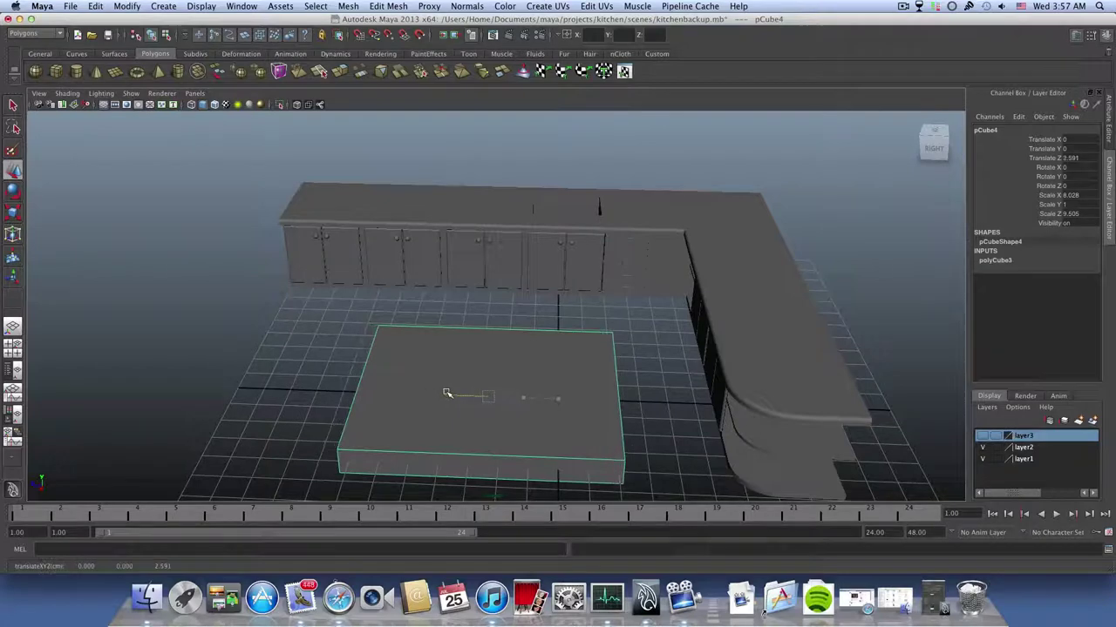
left_click_drag(595, 324, 508, 397, "alt")
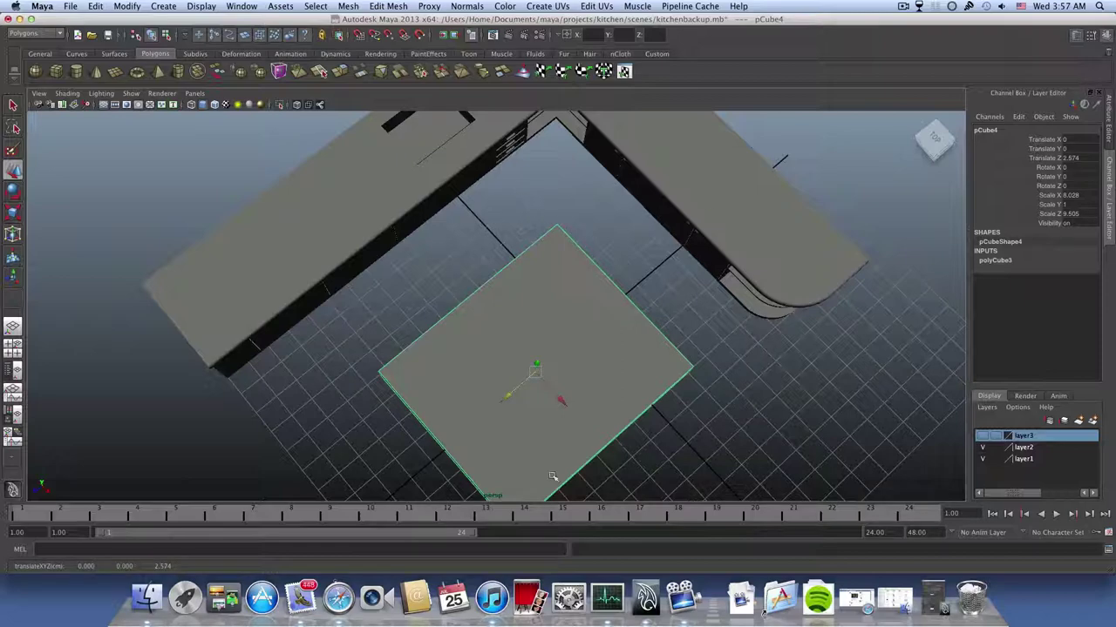
left_click_drag(552, 477, 635, 359, "alt")
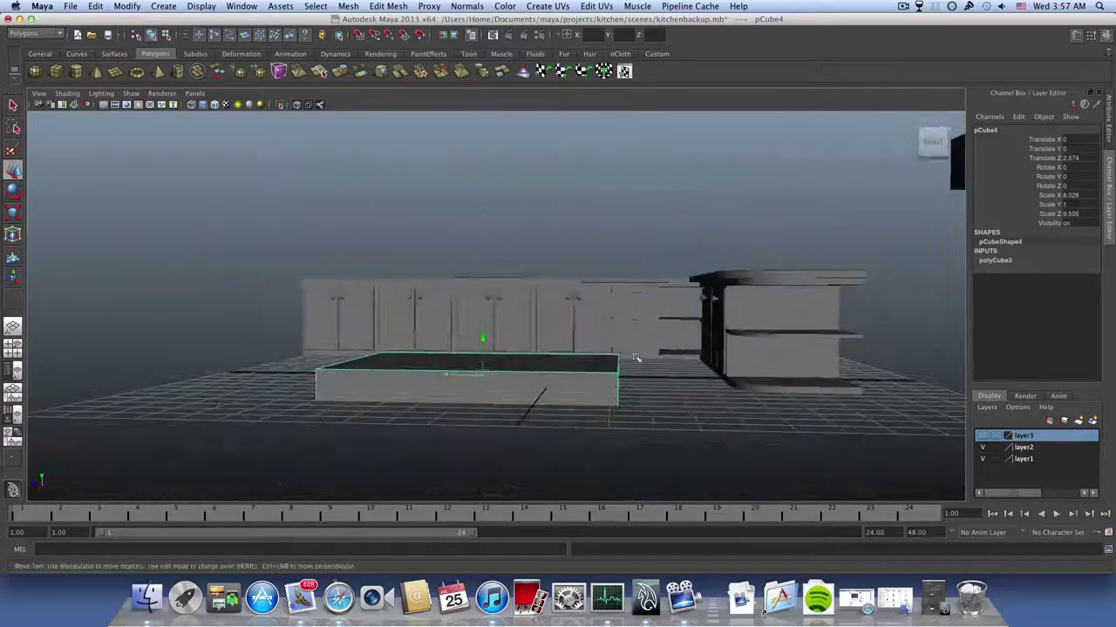
left_click(12, 211)
left_click_drag(485, 324, 468, 349)
left_click(14, 170)
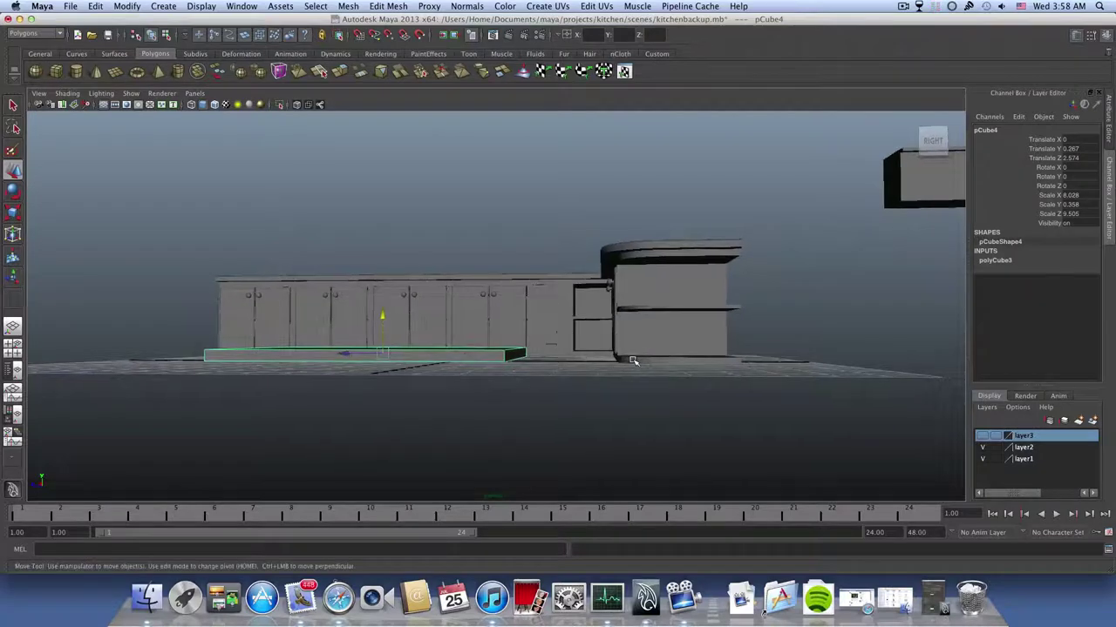
- Slide the block to about -0.91 in Z beside the rounded end shelf's base and thin it to about 0.305 in Y
left_click_drag(590, 369, 576, 363, "alt")
right_click_drag(575, 364, 687, 358, "alt")
middle_click_drag(688, 358, 584, 348, "alt")
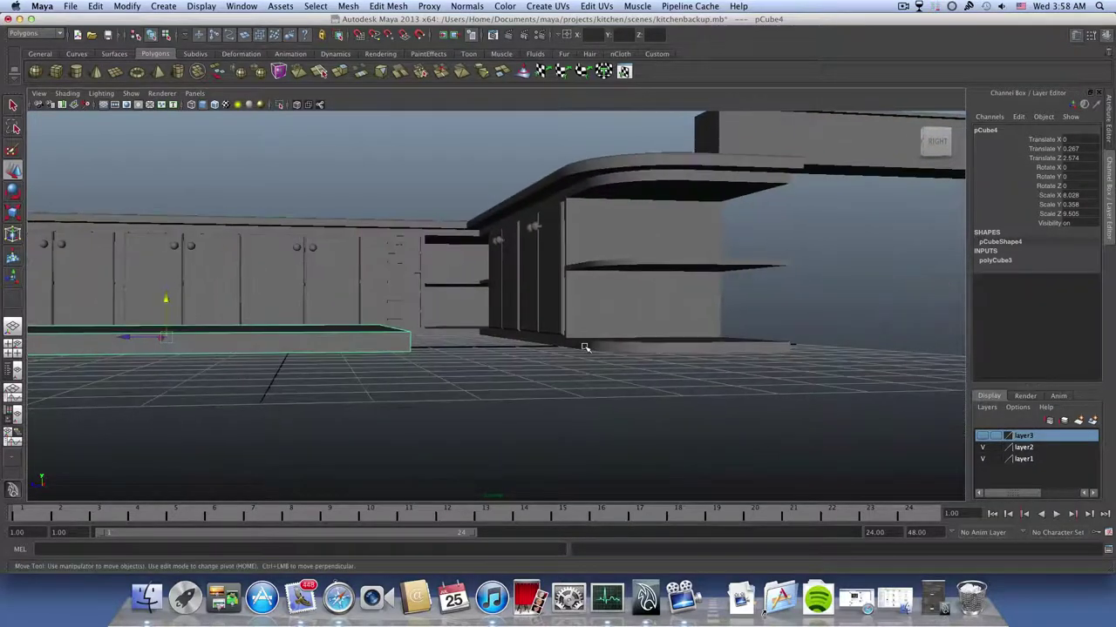
left_click(584, 348)
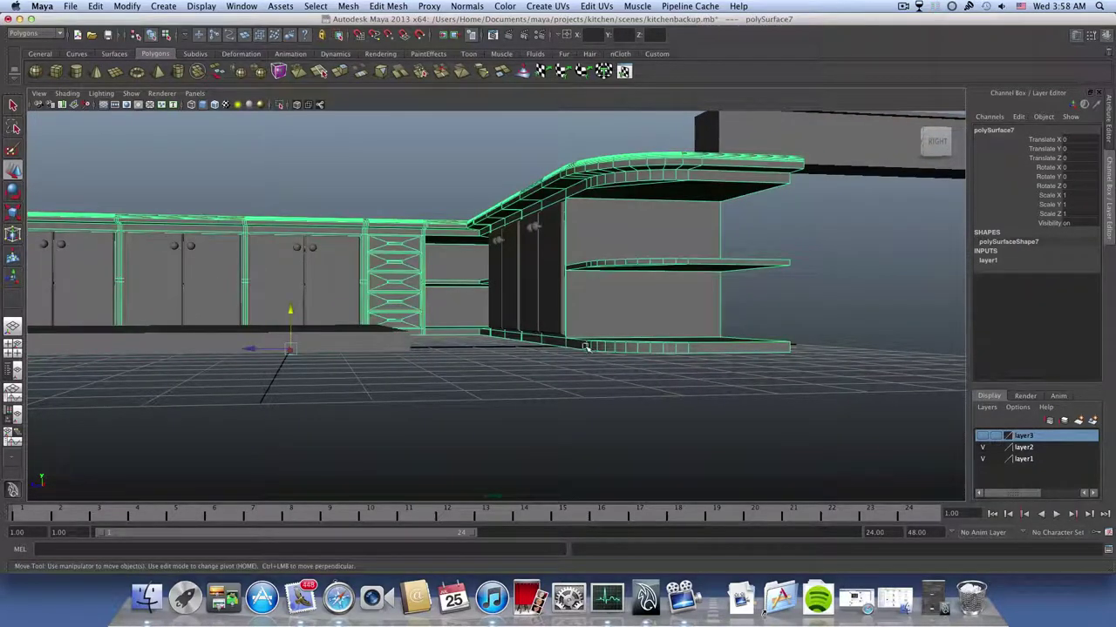
left_click(371, 345)
left_click_drag(125, 341, 354, 363)
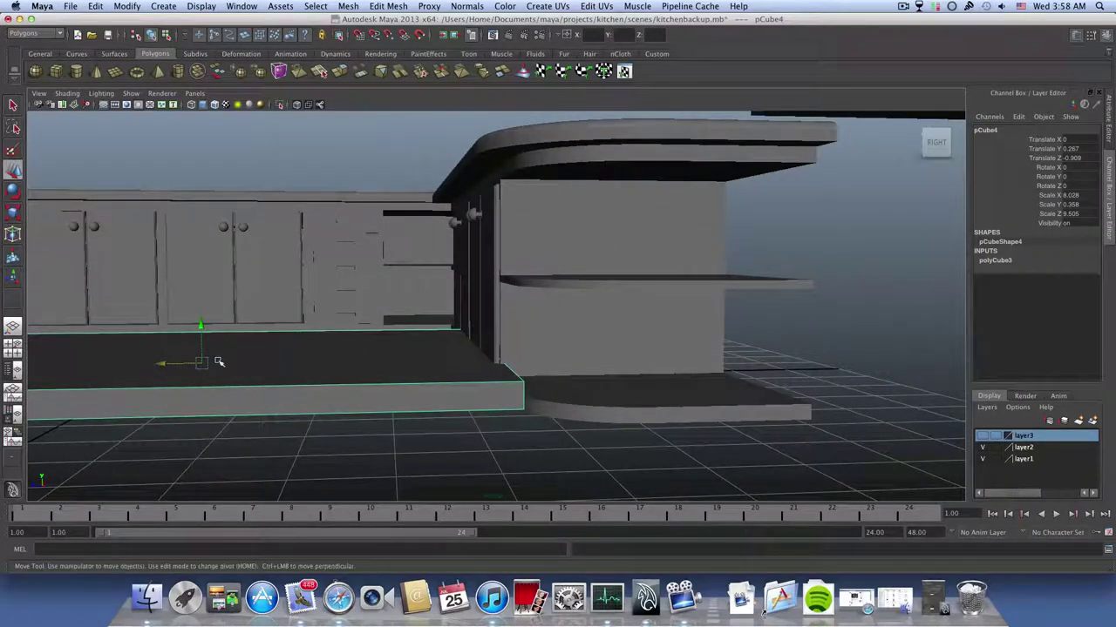
left_click(13, 214)
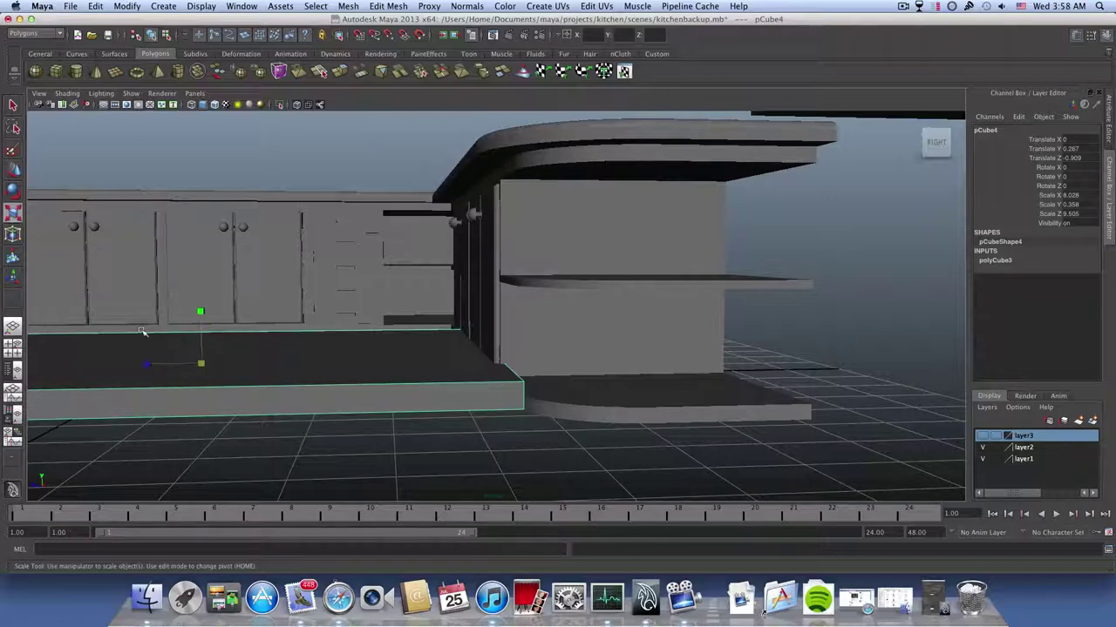
left_click(202, 313)
left_click_drag(201, 313, 202, 319)
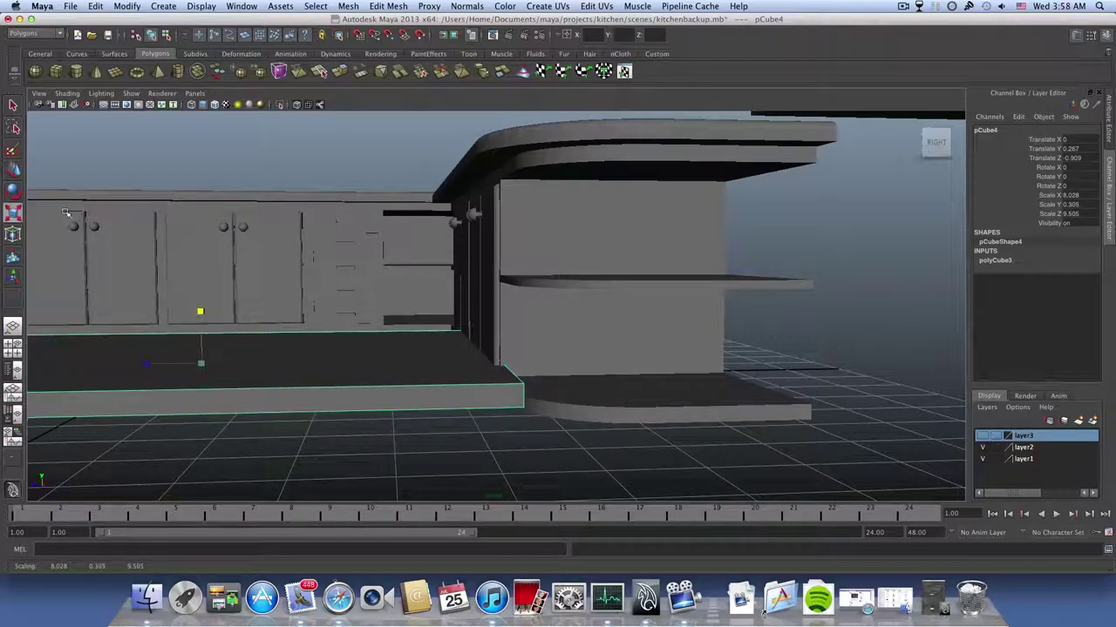
- In the front view, lower the block to 0.22 in Y so its underside lines up with the cabinet base
left_click_drag(331, 306, 388, 317, "alt")
right_click_drag(389, 316, 346, 313, "alt")
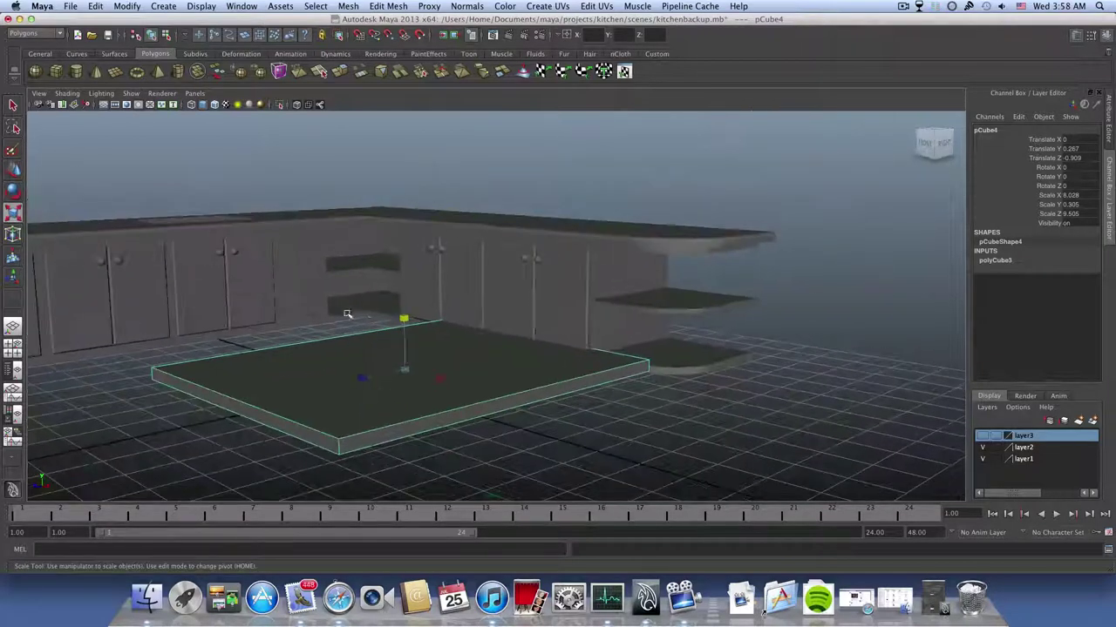
left_click_drag(346, 314, 368, 313, "alt")
left_click(12, 348)
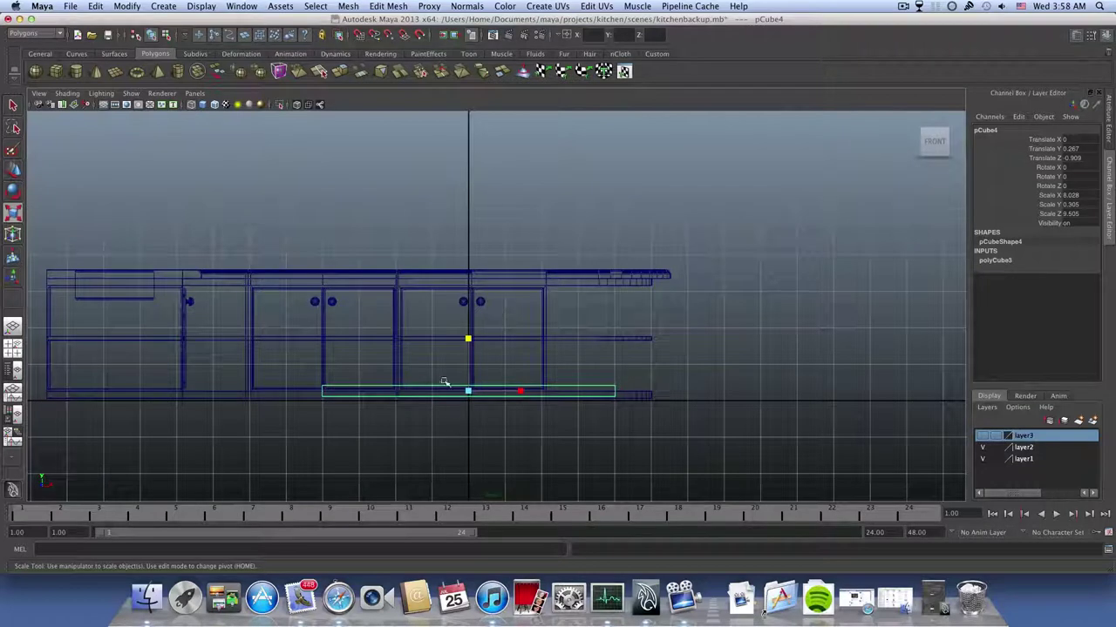
scroll(432, 438, "up", 2)
middle_click_drag(435, 451, 436, 413, "alt")
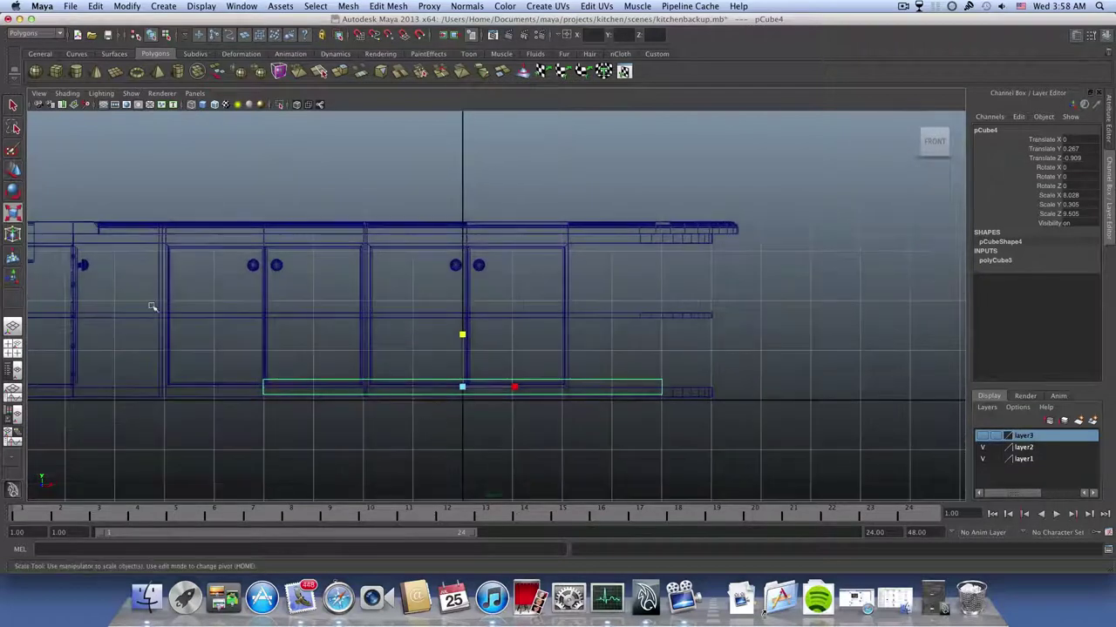
key("w")
left_click_drag(462, 347, 464, 352)
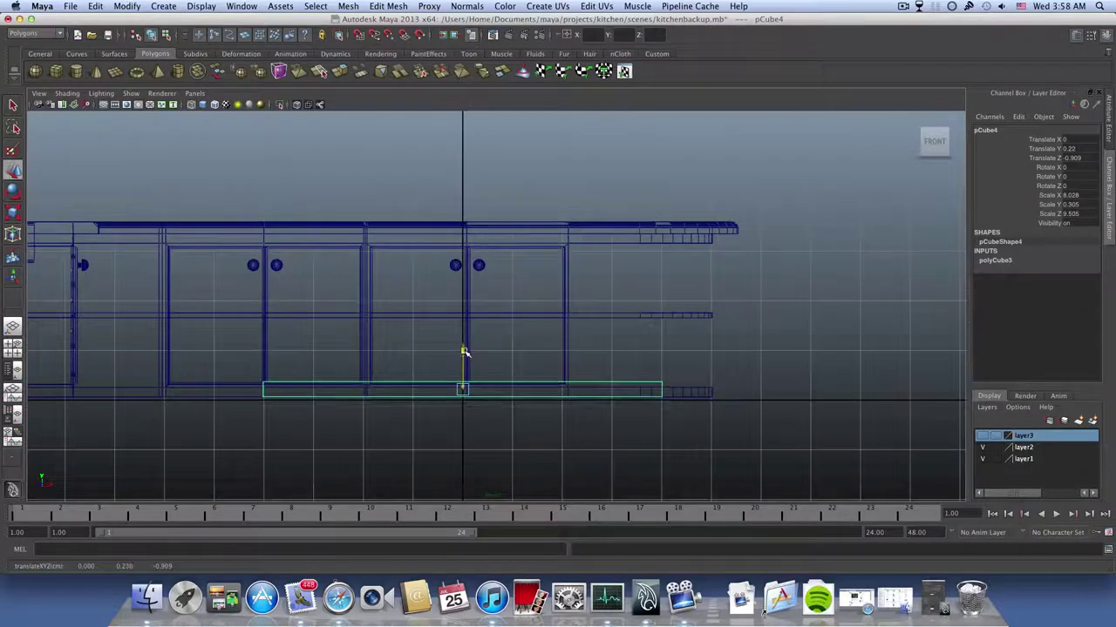
- Lower the block's top vertices to match the top of the cabinets' bottom shelf, then return to object mode
scroll(475, 405, "up", 5)
middle_click_drag(474, 382, 419, 280, "alt")
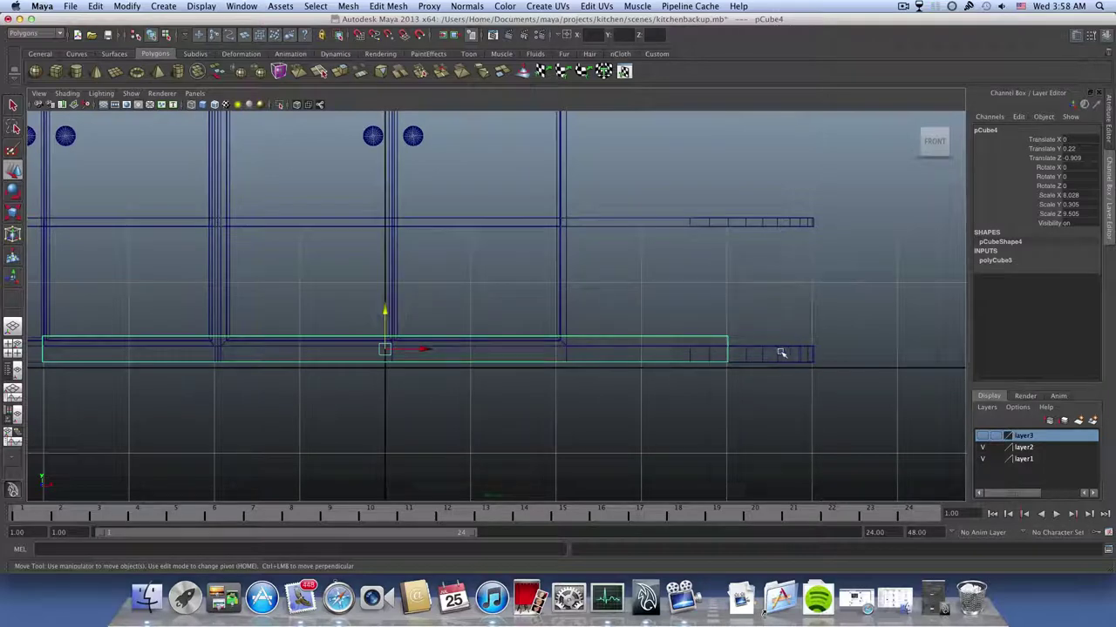
middle_click_drag(291, 317, 447, 308, "alt")
left_click(12, 214)
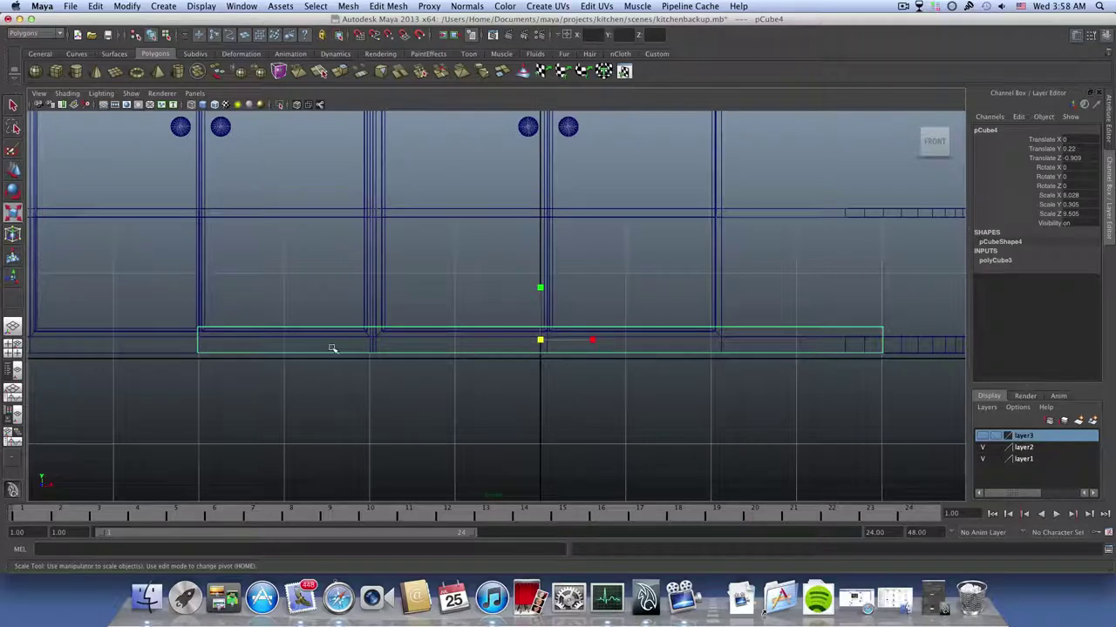
right_click_drag(769, 356, 732, 354)
left_click_drag(128, 298, 951, 338)
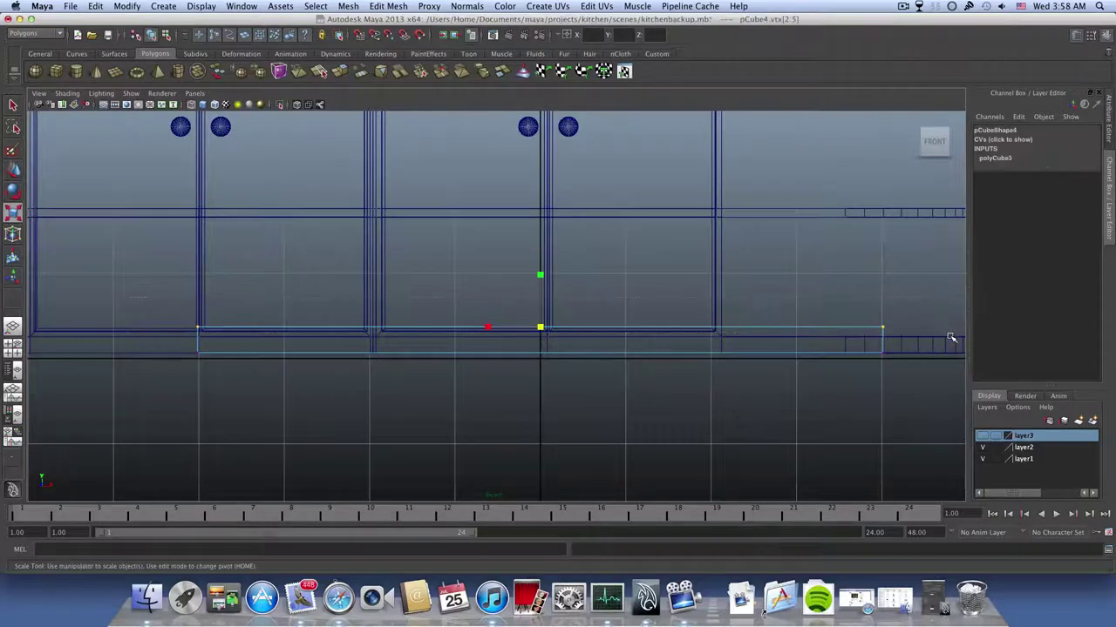
left_click(13, 172)
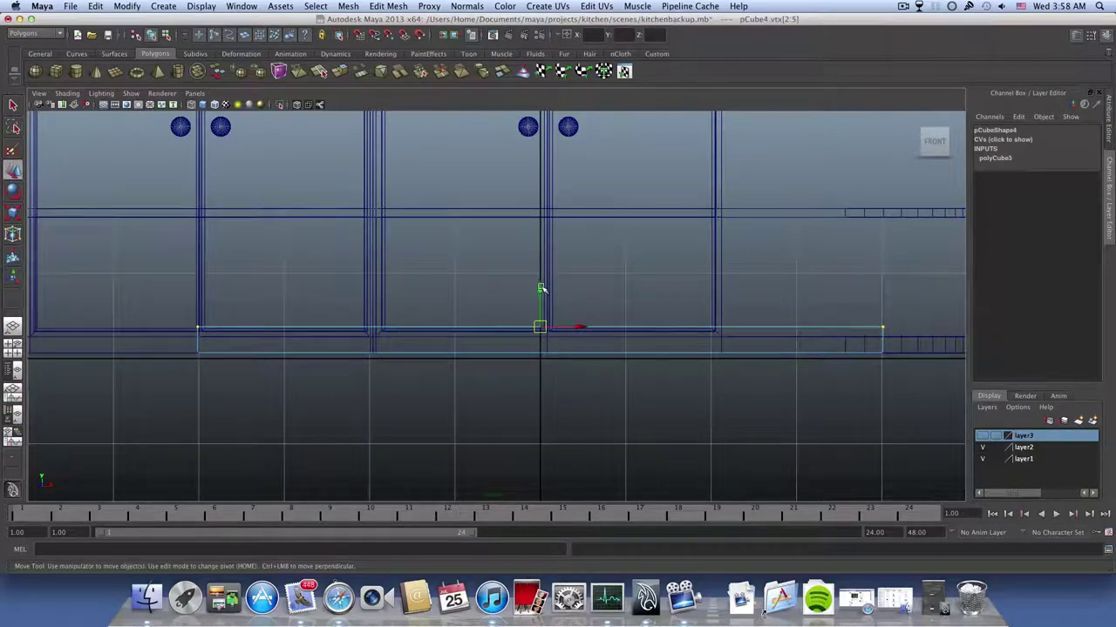
left_click_drag(540, 288, 541, 298)
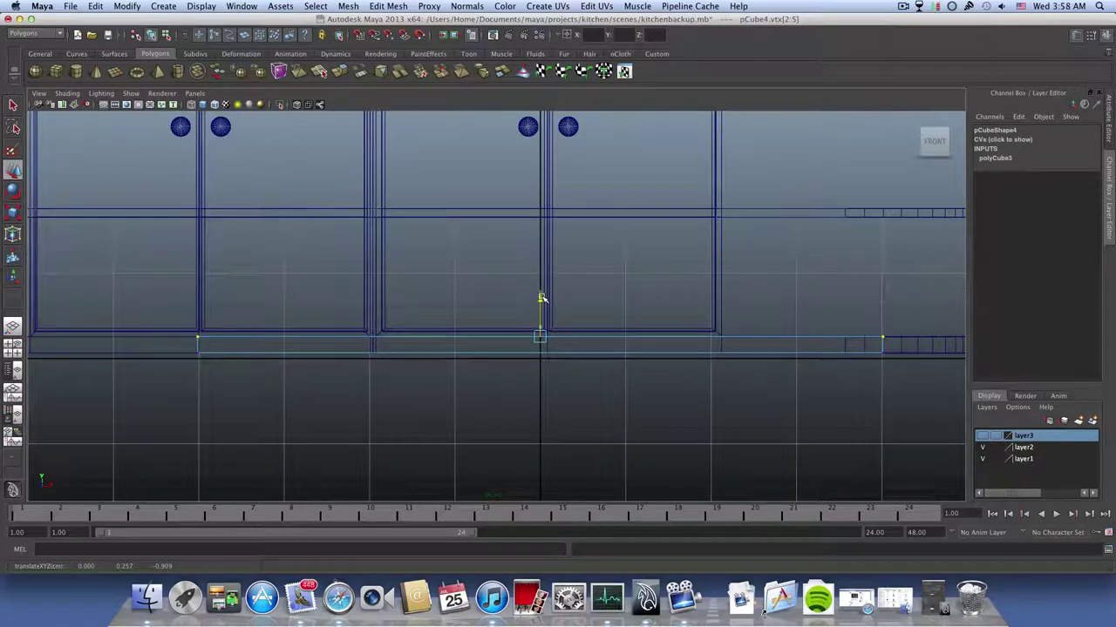
middle_click_drag(760, 358, 659, 364, "alt")
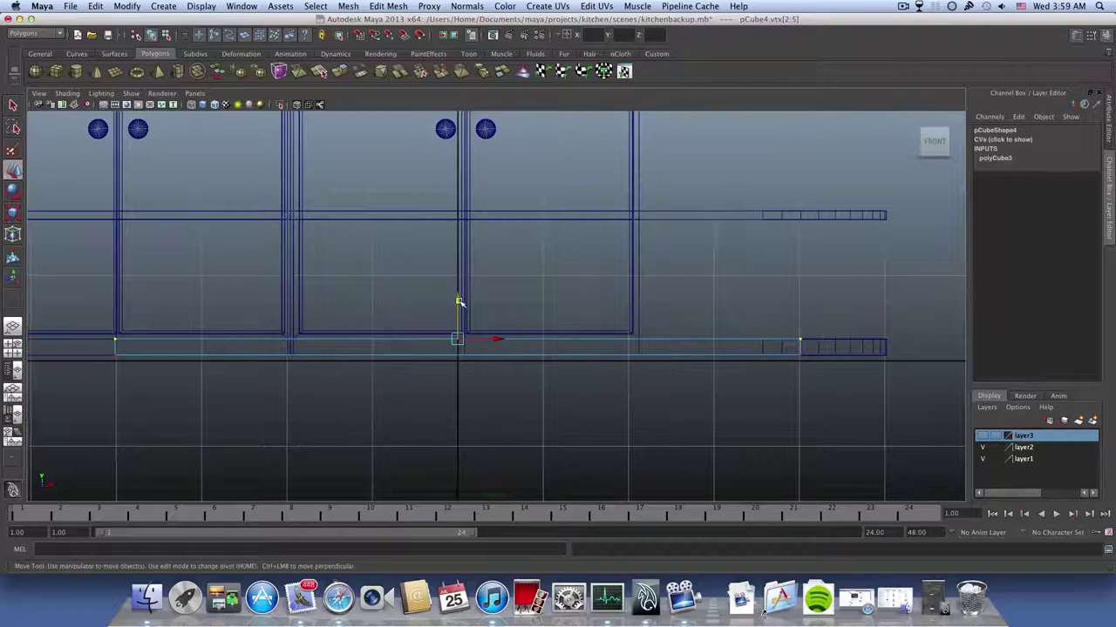
left_click_drag(459, 301, 462, 303)
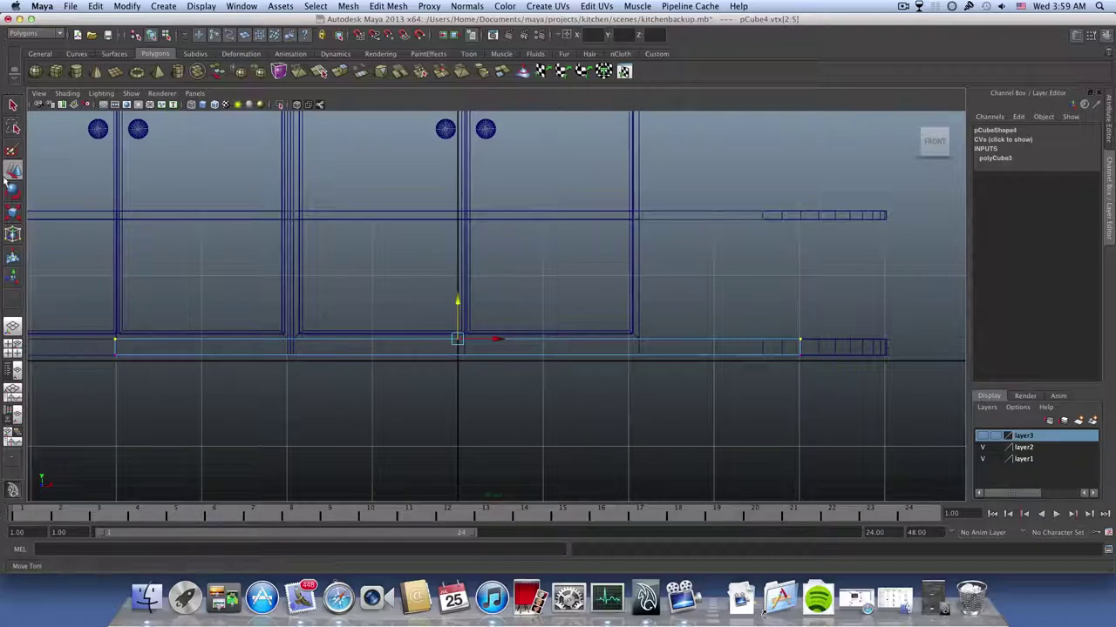
key("F8")
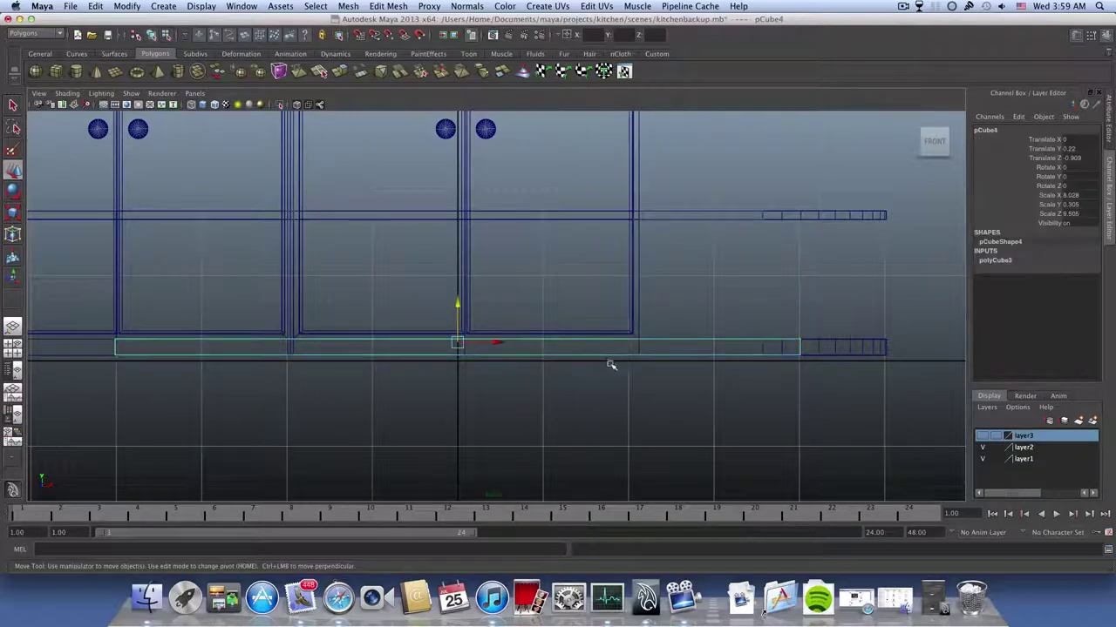
- Back in the perspective view, move the flat block away from the cabinets to about 3.015 in Z
key("space")
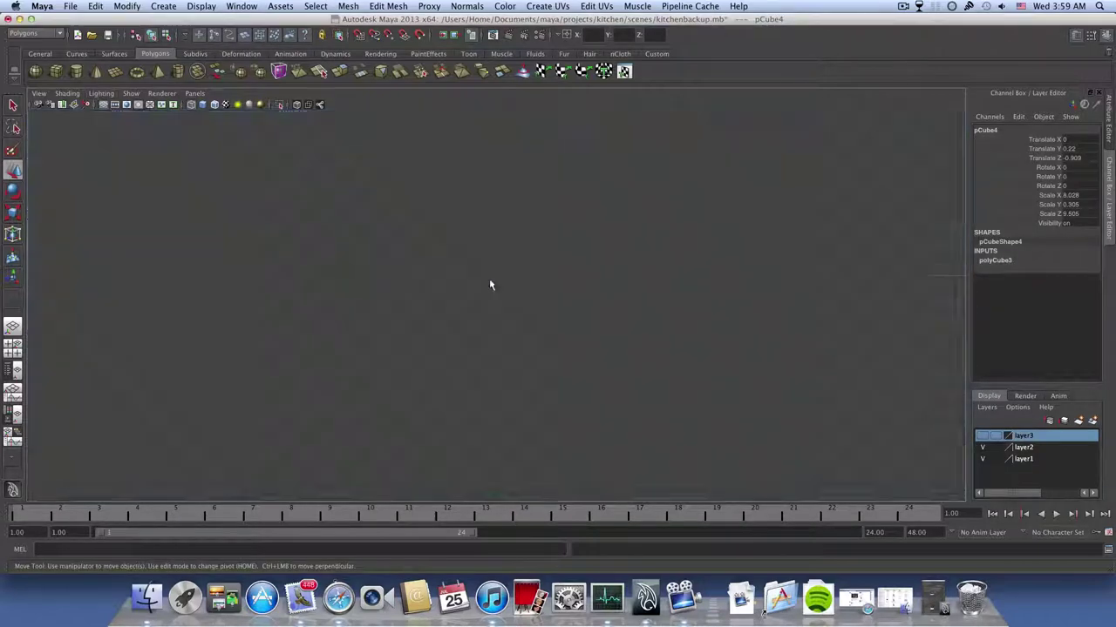
key("space")
left_click_drag(499, 399, 396, 324, "alt")
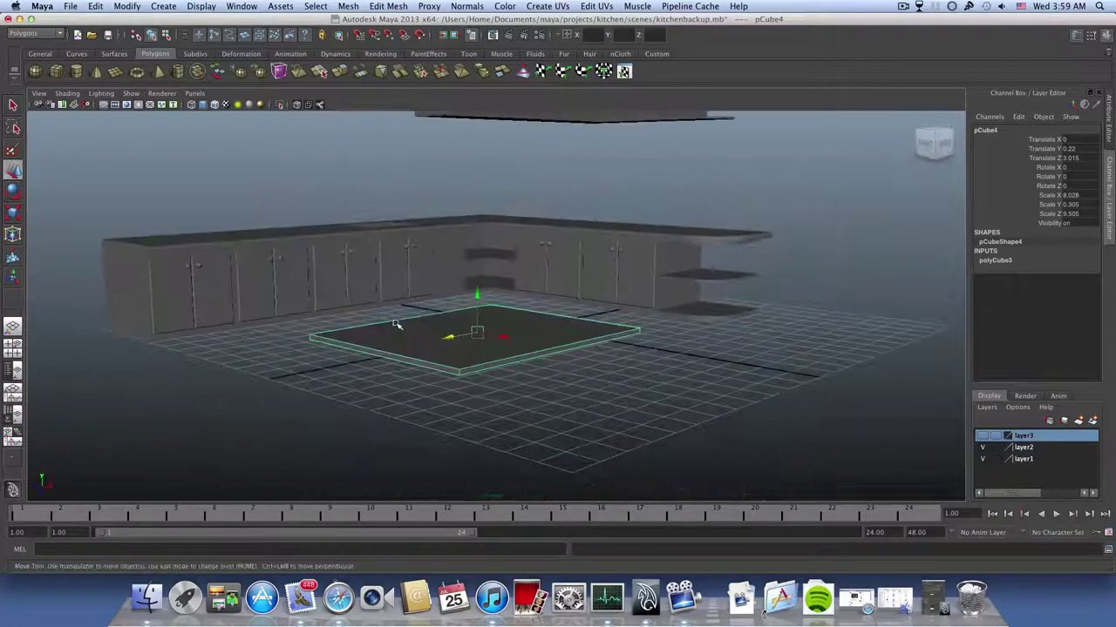
- Extrude the block's top face and scale it outward uniformly to about 1.049 to form an overhang above the base
right_click_drag(446, 356, 449, 385)
left_click(459, 342)
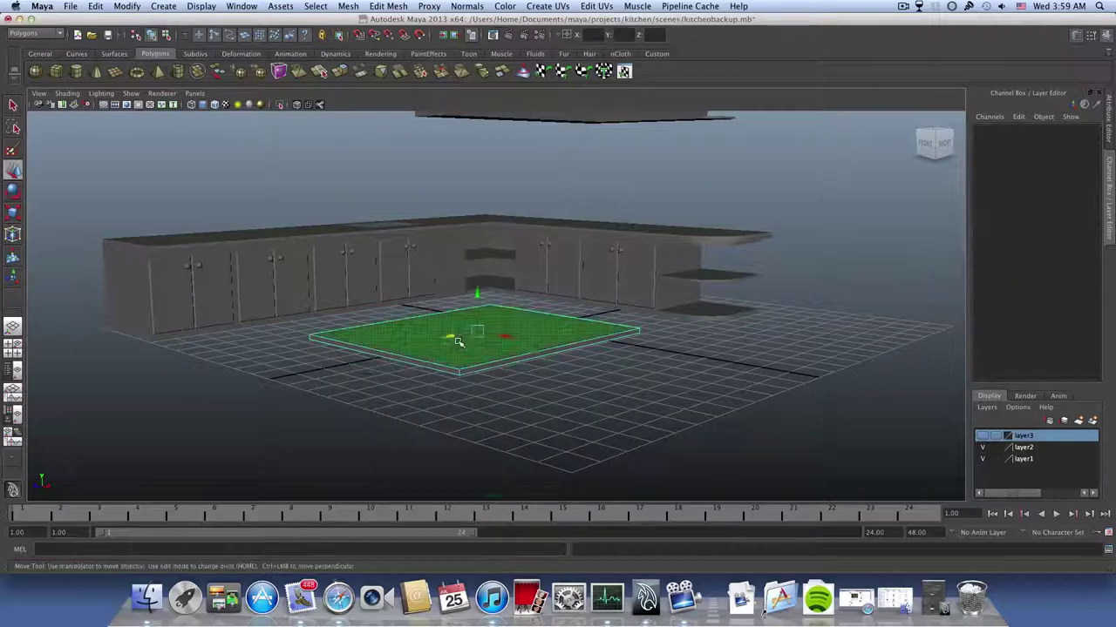
left_click(458, 342)
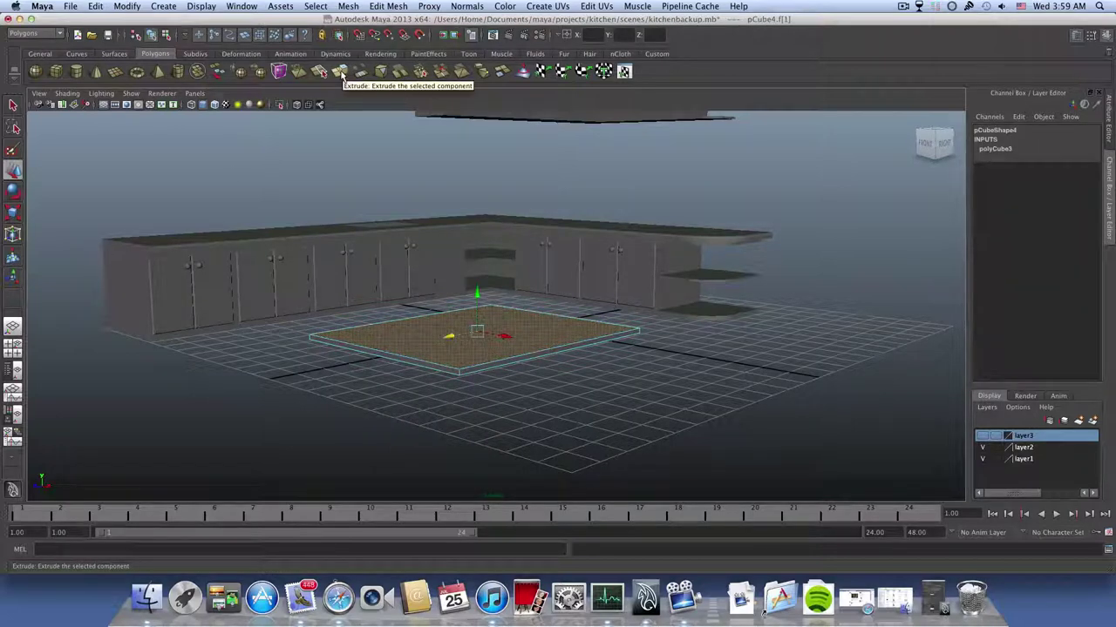
left_click(340, 73)
left_click_drag(471, 349, 445, 331, "alt")
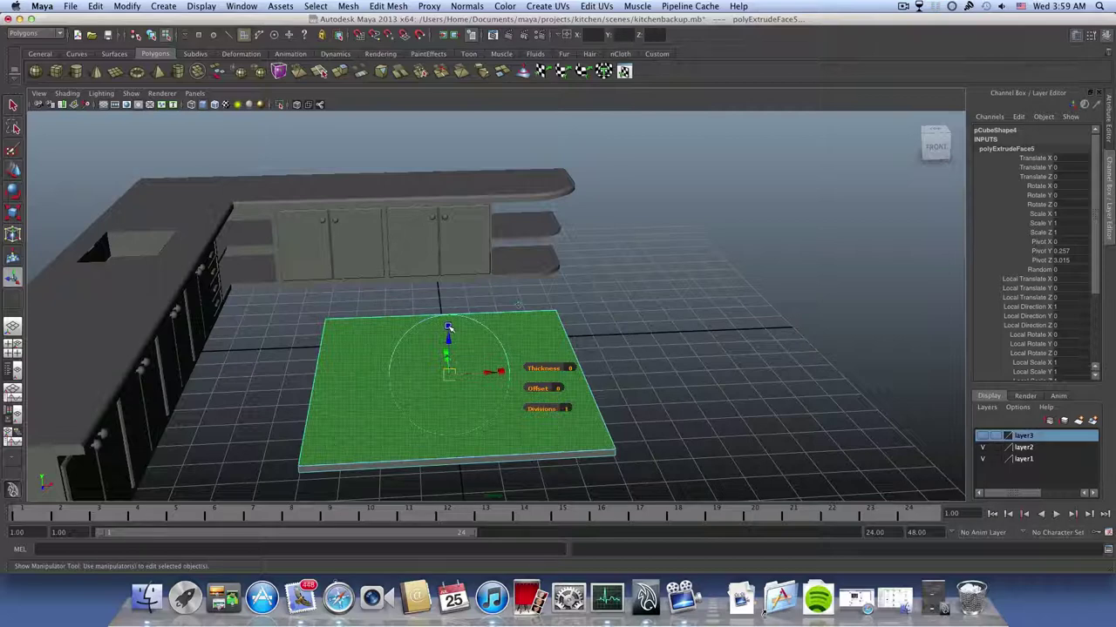
left_click(448, 327)
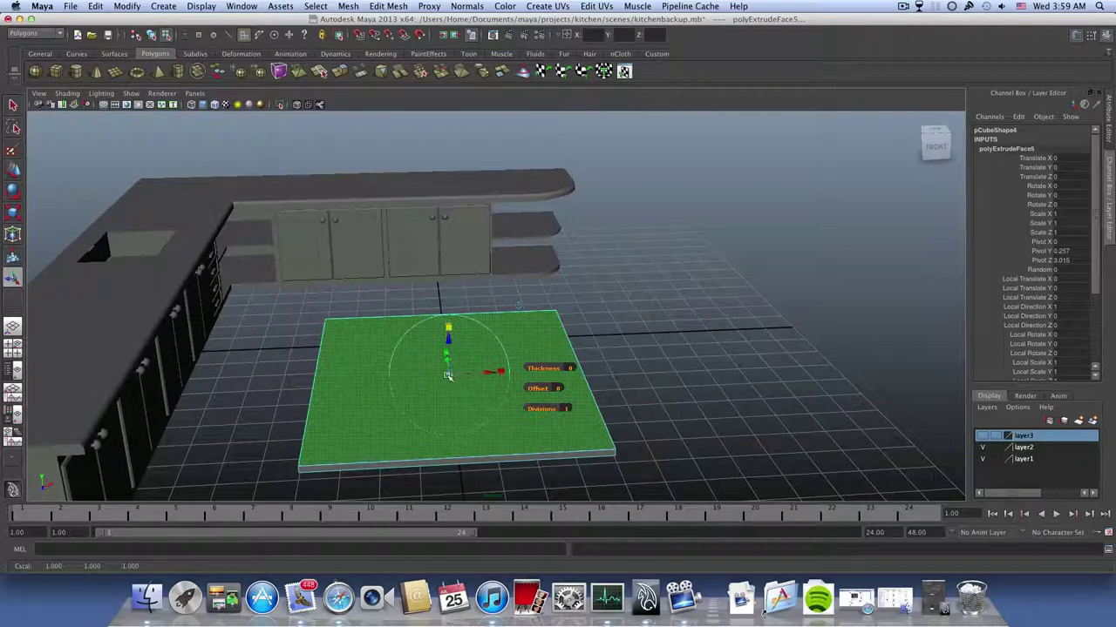
left_click(449, 375)
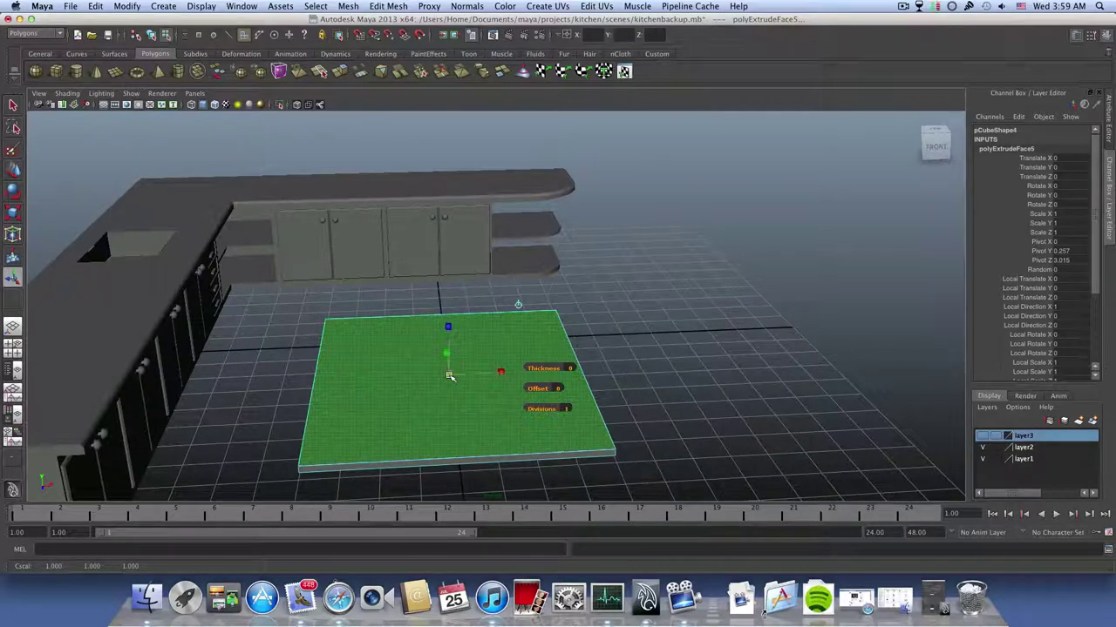
mouse_move(449, 376)
left_mouse_down()
mouse_move(493, 347)
mouse_move(440, 375)
mouse_move(436, 360)
mouse_move(419, 380)
mouse_move(426, 366)
mouse_move(429, 378)
left_mouse_up()
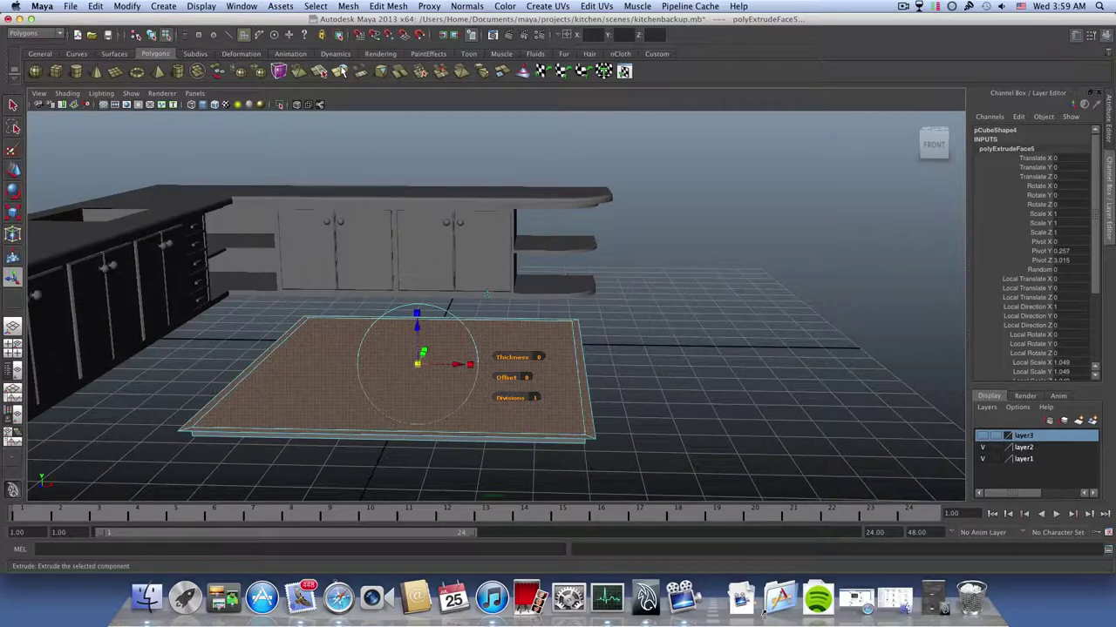
- Extrude the widened top face upward by about 3.0 to form the island's body
left_click(339, 71)
left_click_drag(416, 325, 411, 194)
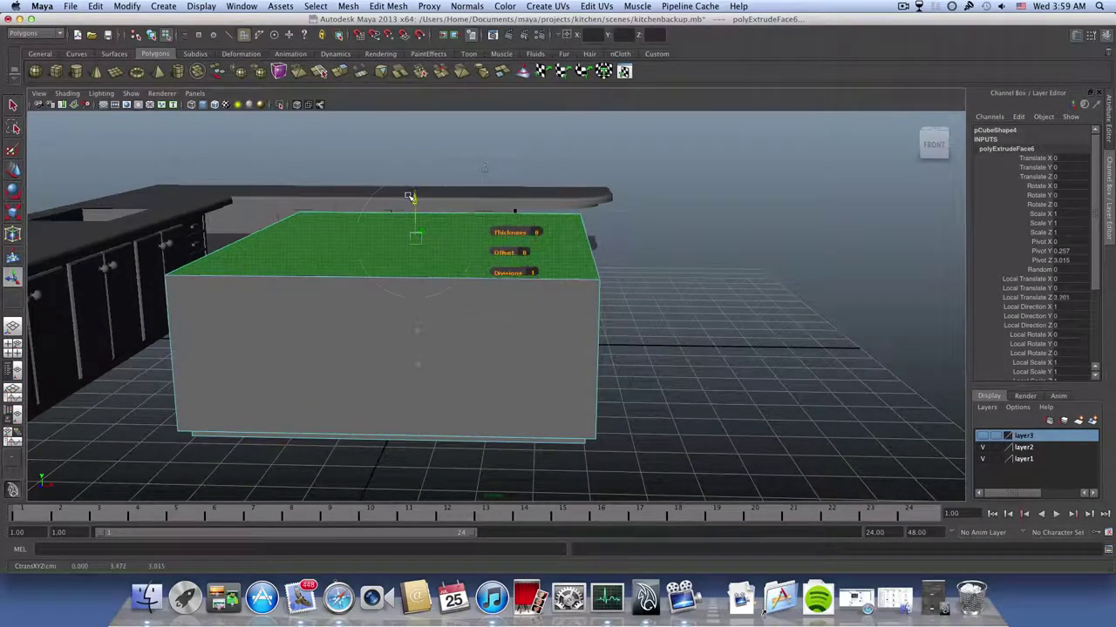
left_click_drag(415, 237, 413, 272, "alt")
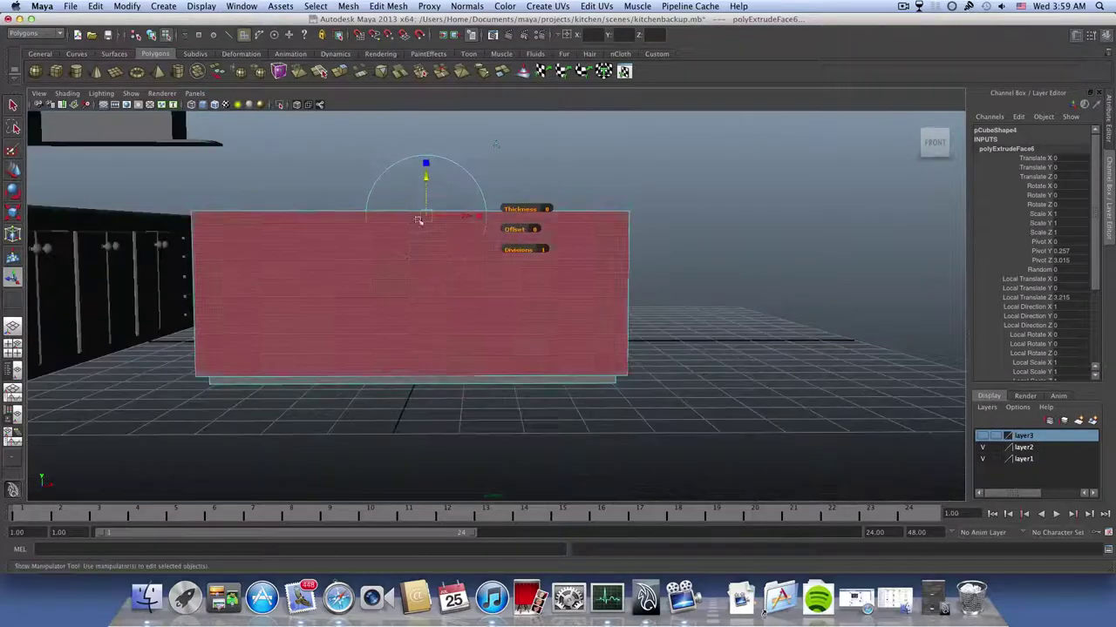
left_click_drag(425, 178, 640, 226)
key("t")
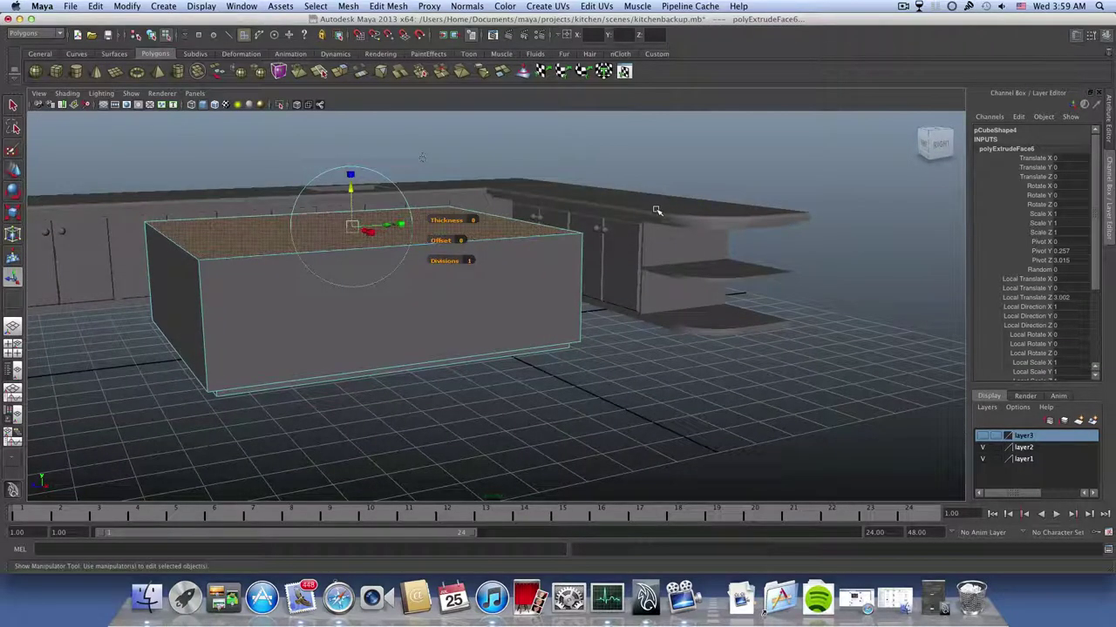
- In the front view, raise the extruded top of the island's body to the underside of the cabinets' countertop, about 3.092 high
left_click(13, 348)
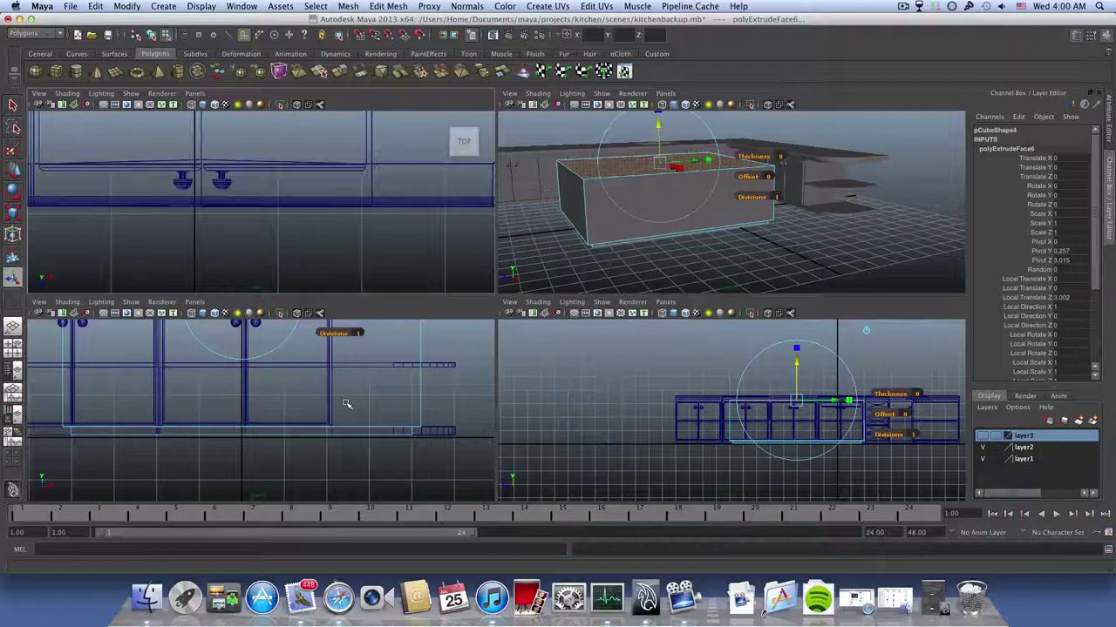
key("space")
key("f")
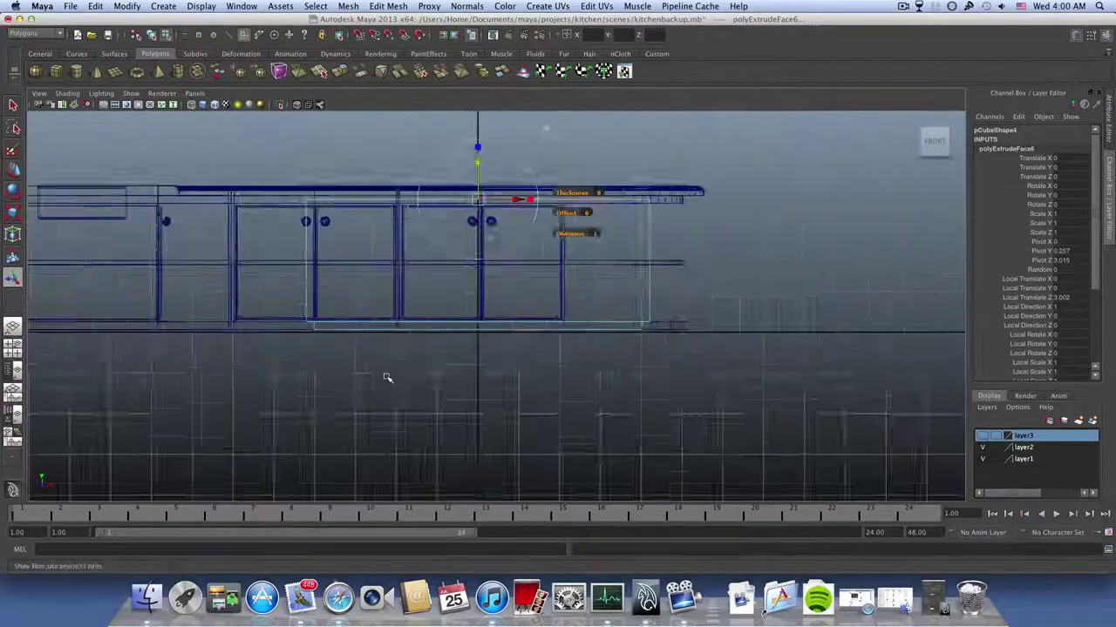
middle_click_drag(407, 355, 406, 423, "alt")
scroll(398, 398, "up", 2)
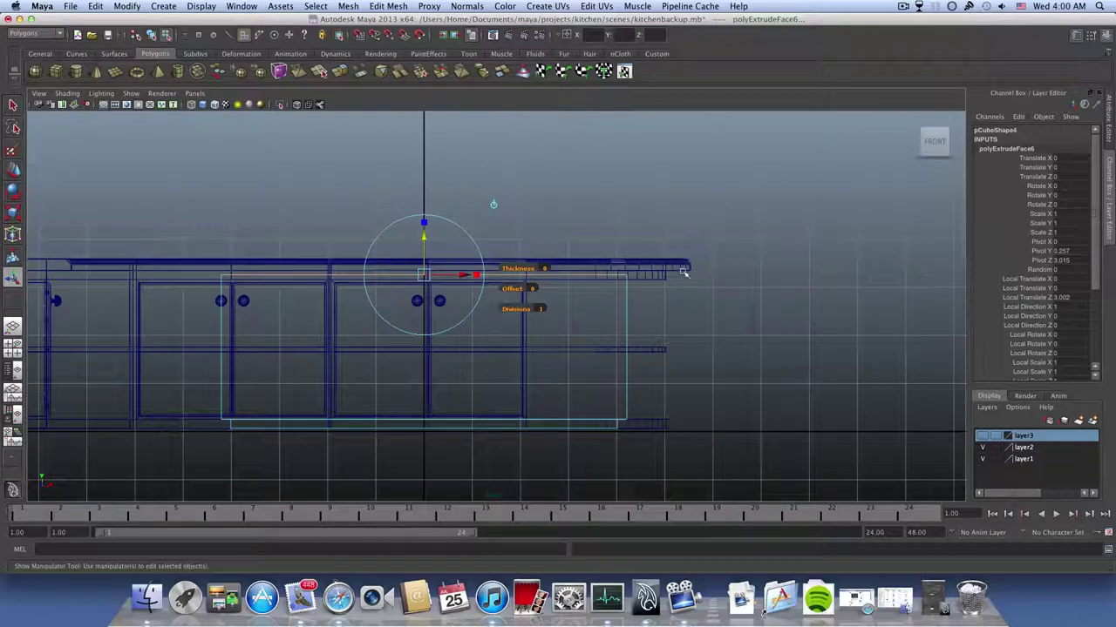
left_click_drag(423, 237, 423, 233)
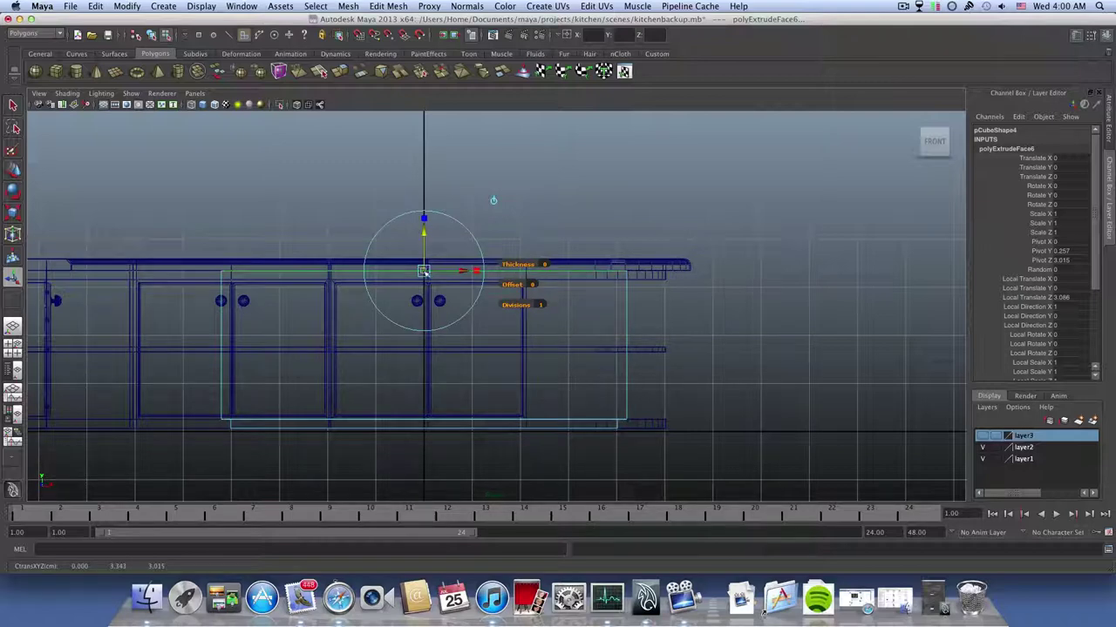
left_click_drag(428, 234, 425, 233)
scroll(517, 344, "up", 5)
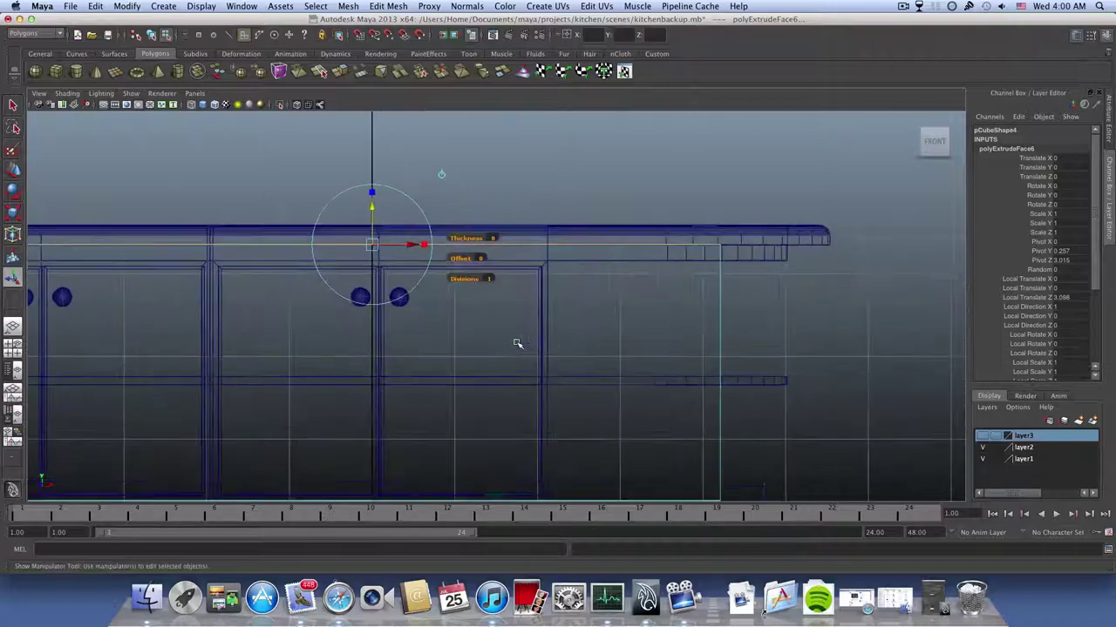
scroll(517, 343, "up", 2)
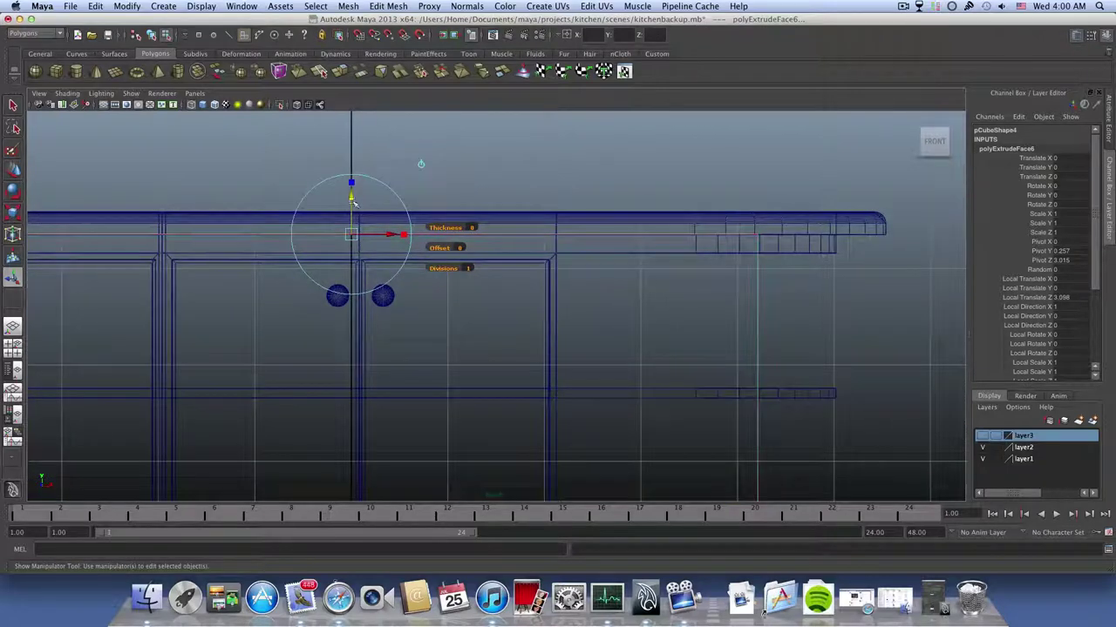
left_click_drag(350, 197, 351, 198)
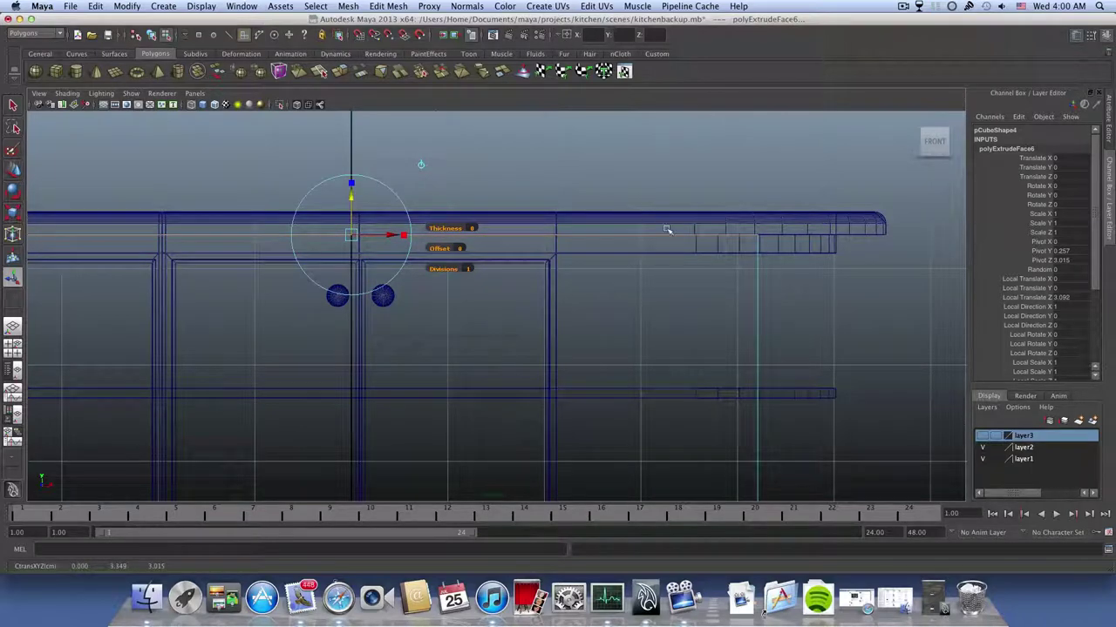
scroll(667, 229, "down", 3)
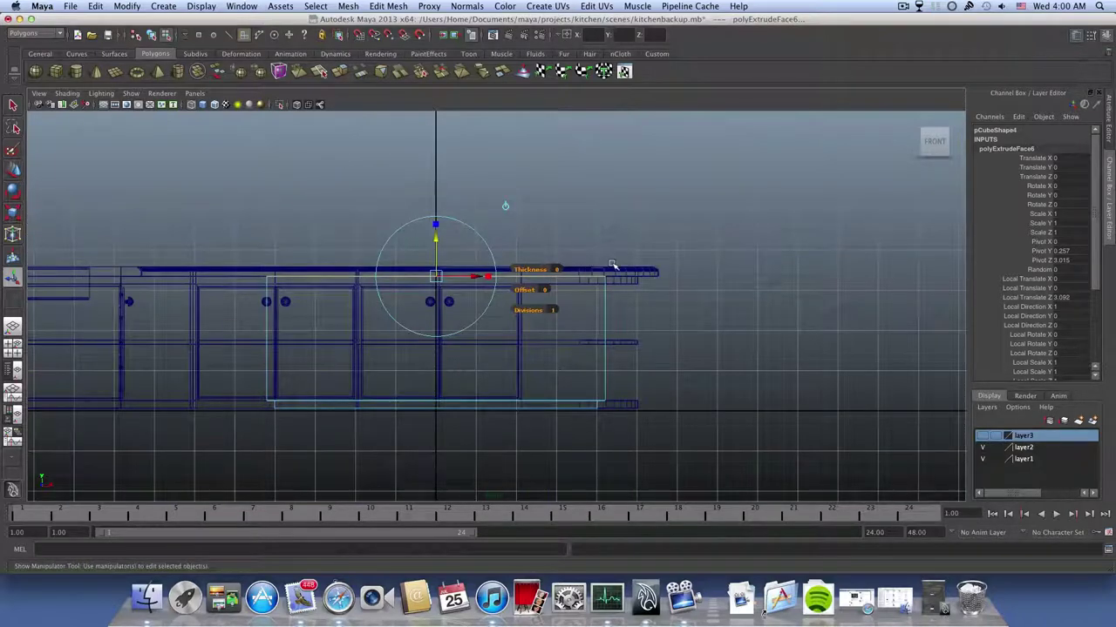
- Back in the perspective view, extrude the island body's top face again and scale it outward to about 1.08 for a countertop overhang
key("space")
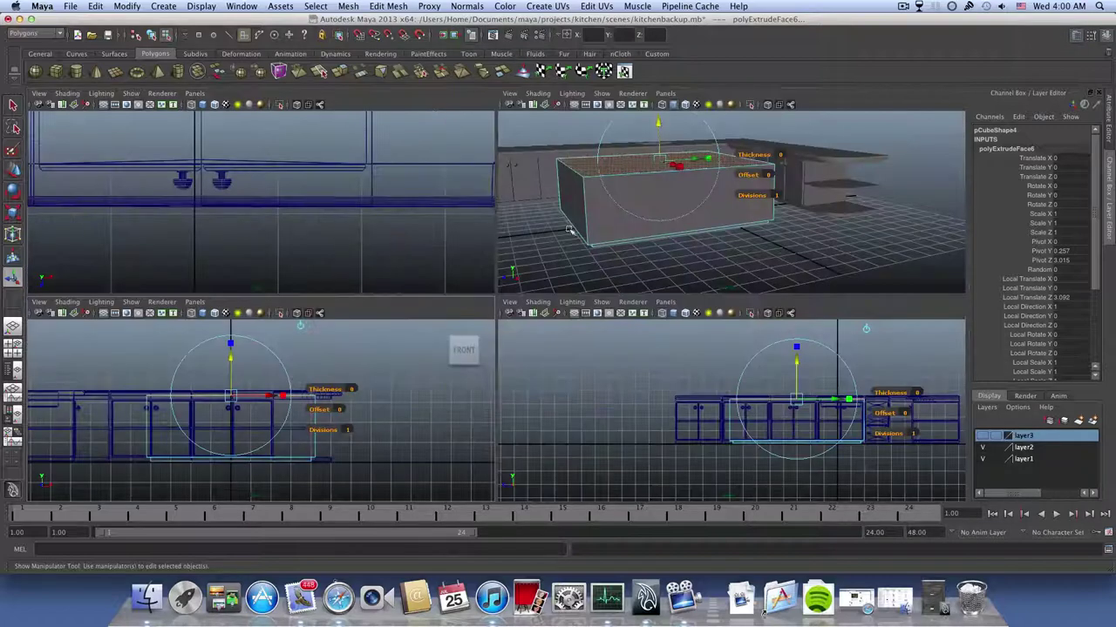
key("space")
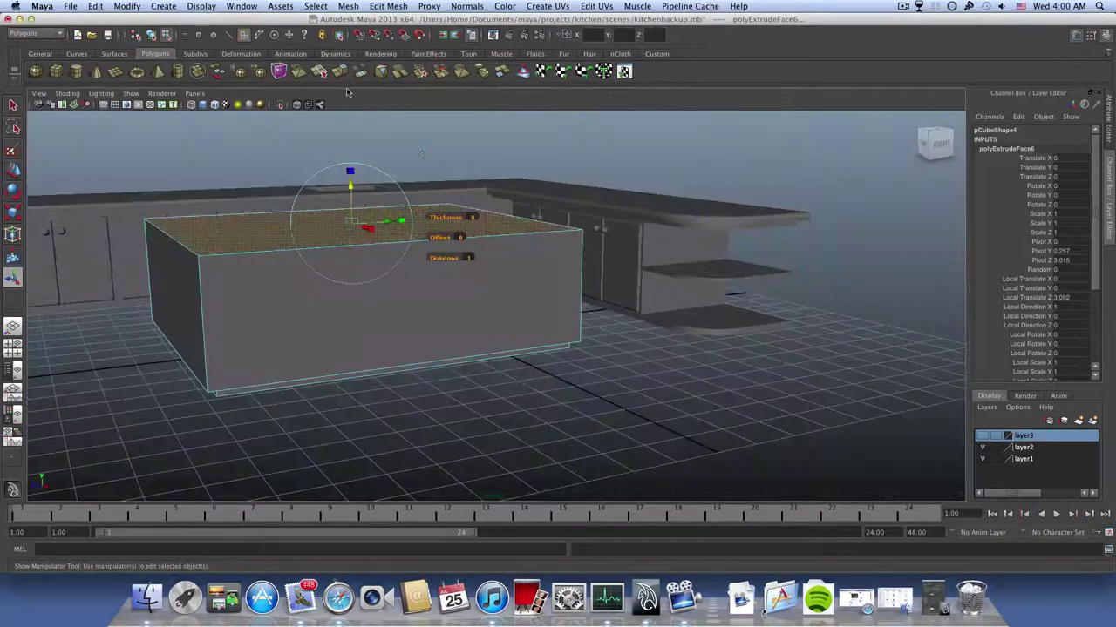
left_click(341, 74)
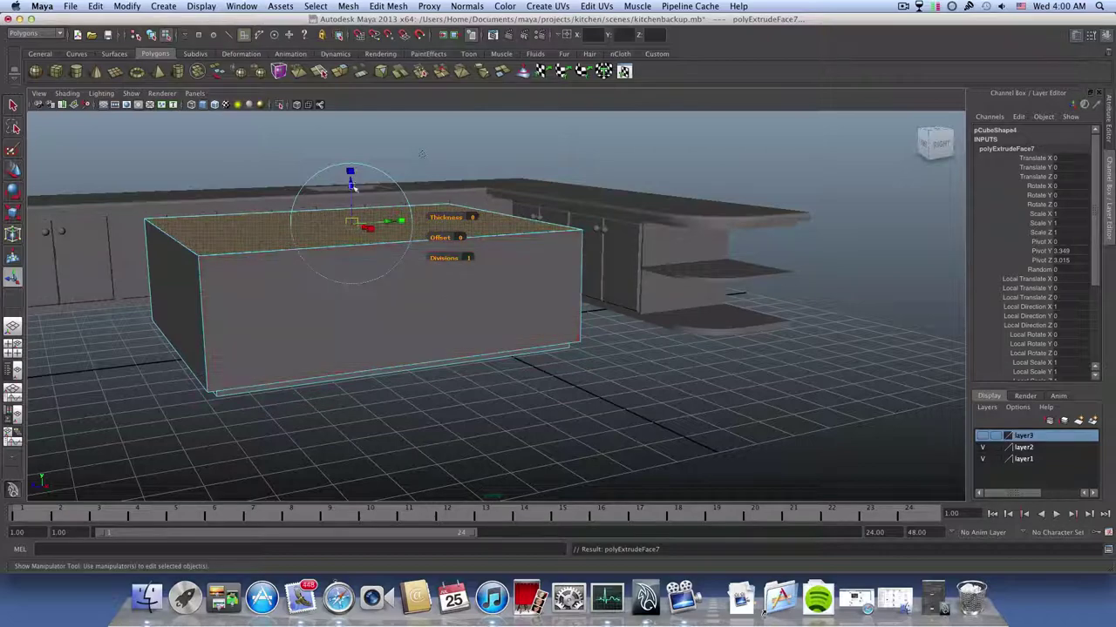
left_click(350, 173)
left_click_drag(351, 225, 471, 306)
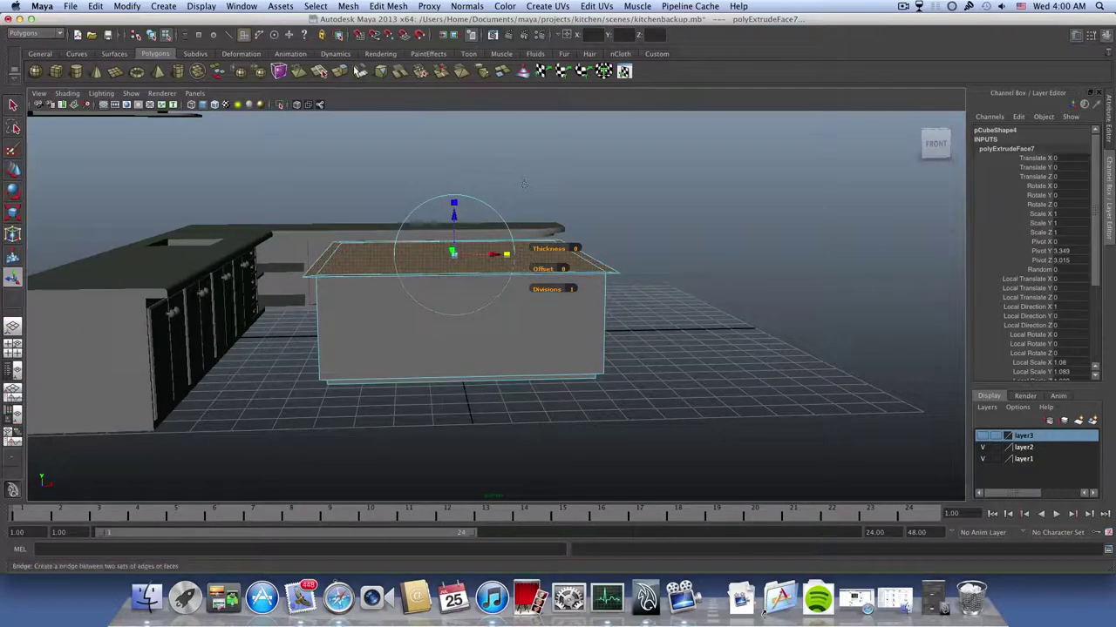
- Extrude the widened face upward by about 0.246, matching the top of the cabinets' countertop in the front view
key("ctrl+e")
left_click_drag(454, 207, 110, 230)
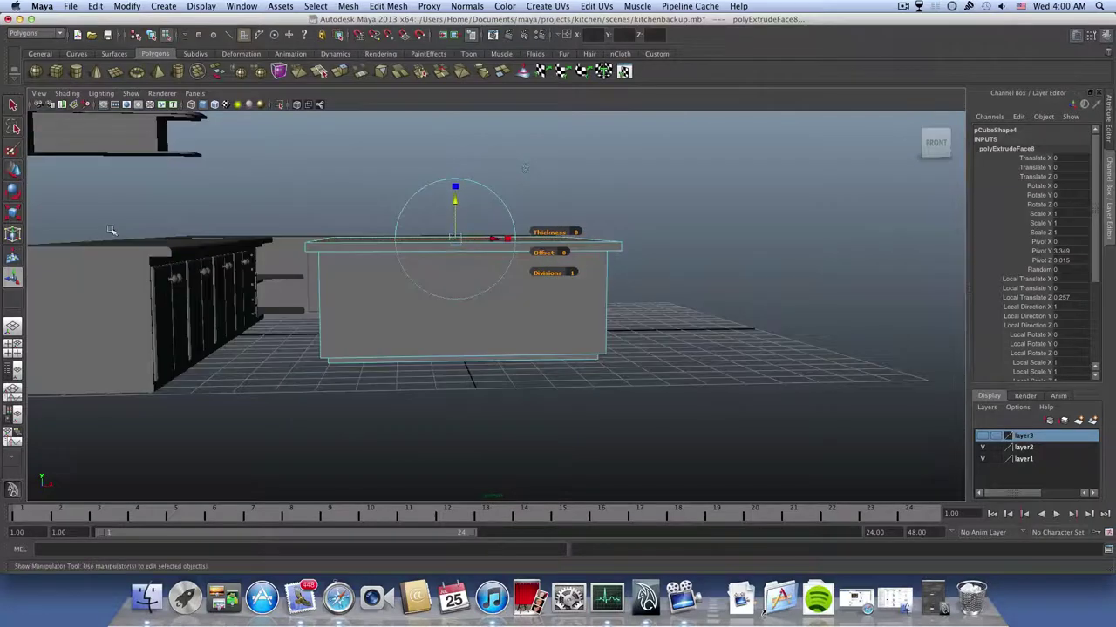
left_click(13, 347)
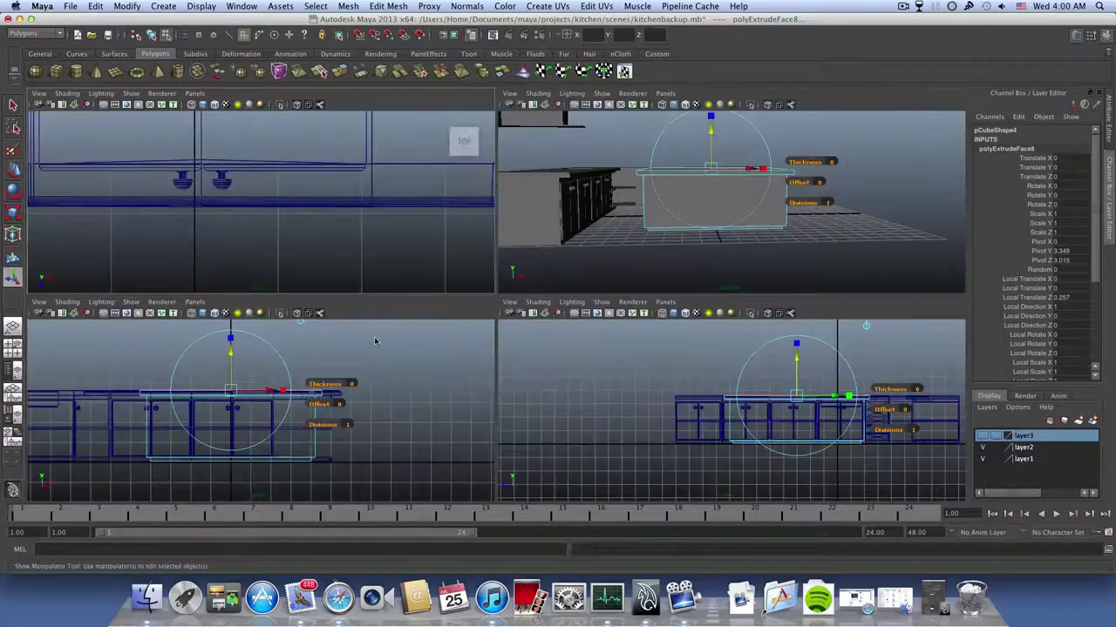
key("space")
scroll(388, 369, "up", 4)
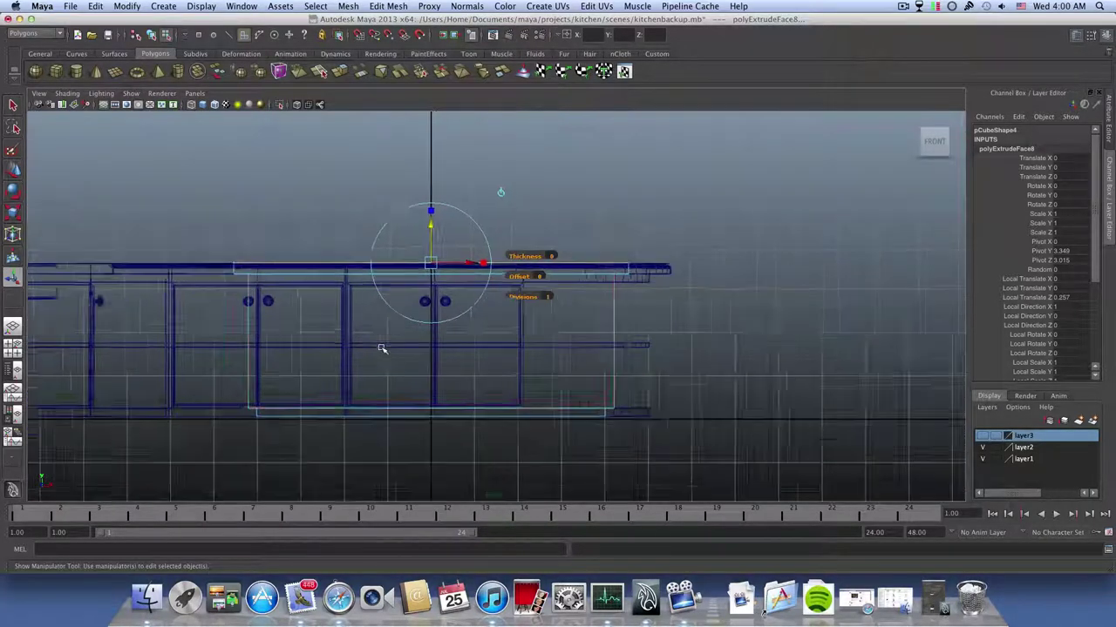
scroll(388, 369, "up", 3)
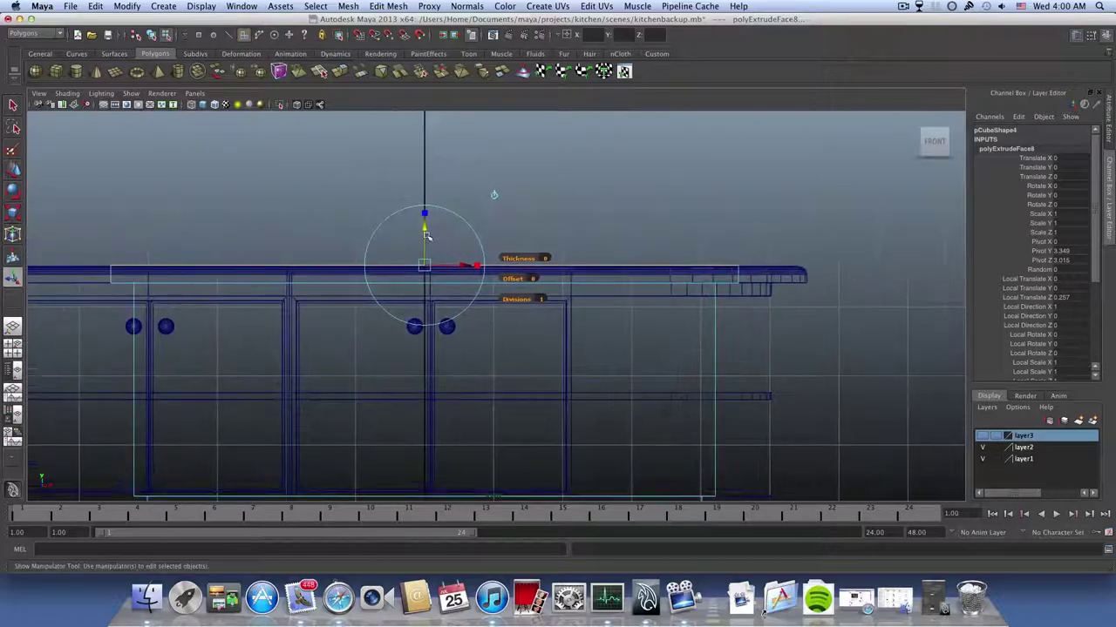
left_click_drag(426, 229, 425, 232)
scroll(454, 383, "up", 2)
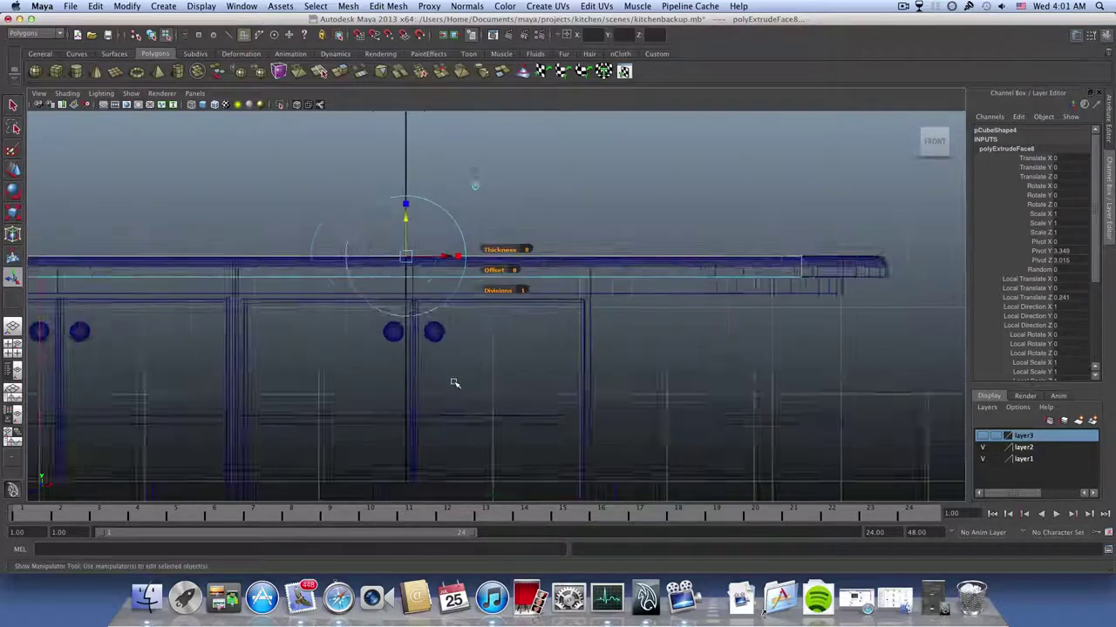
scroll(454, 380, "up", 2)
middle_click_drag(489, 366, 365, 390, "alt")
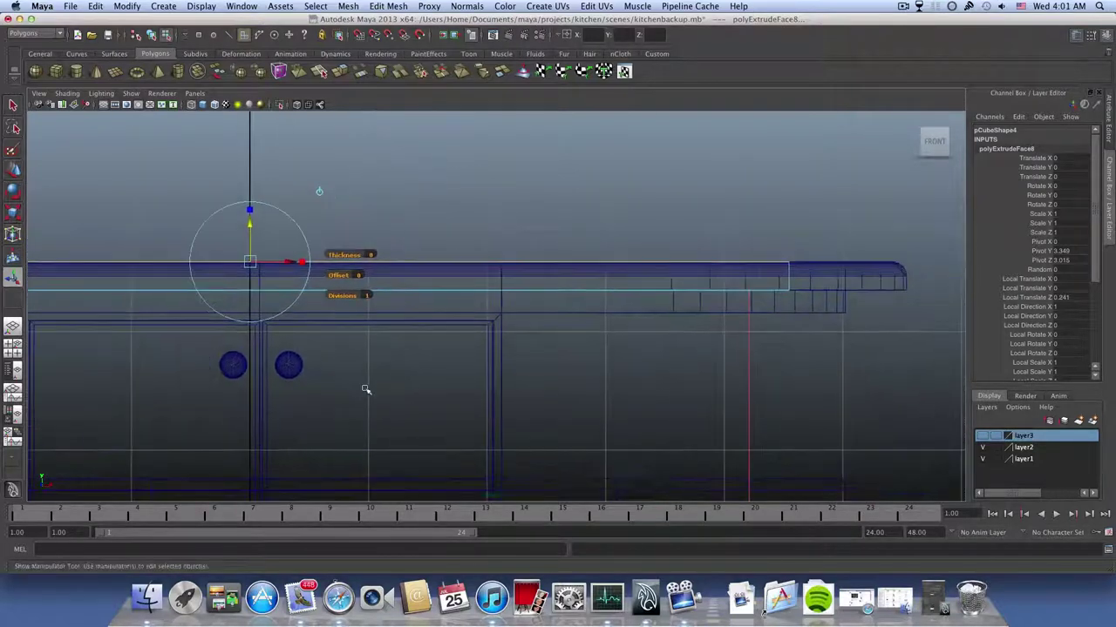
left_click_drag(249, 224, 249, 224)
- Return to object mode in the perspective view and narrow the island to about 5.009 in Scale X
key("space")
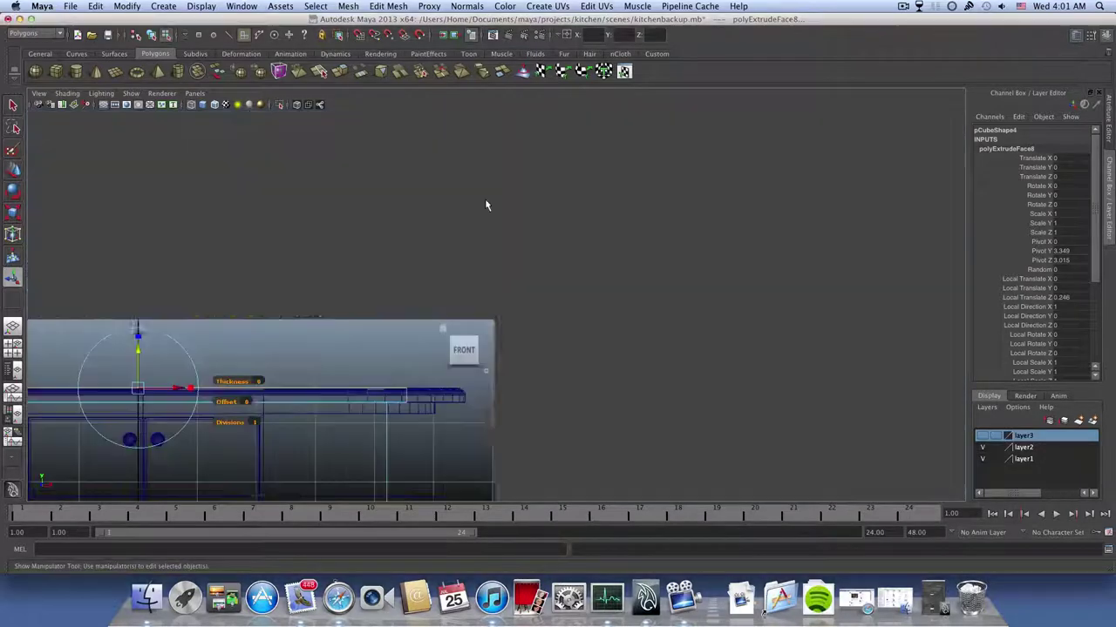
key("space")
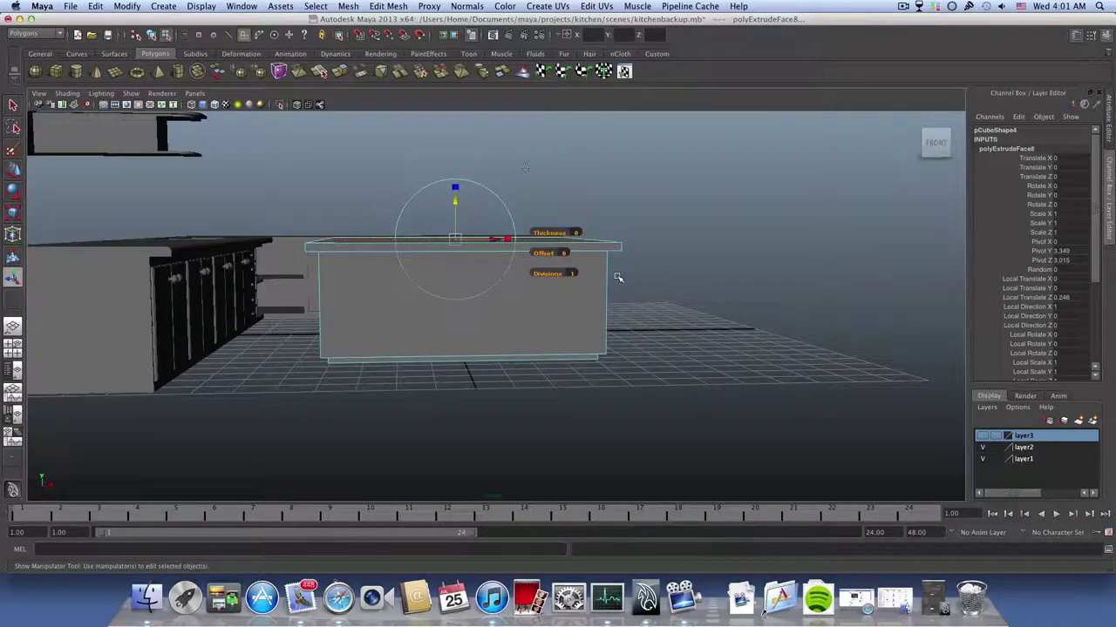
key("F8")
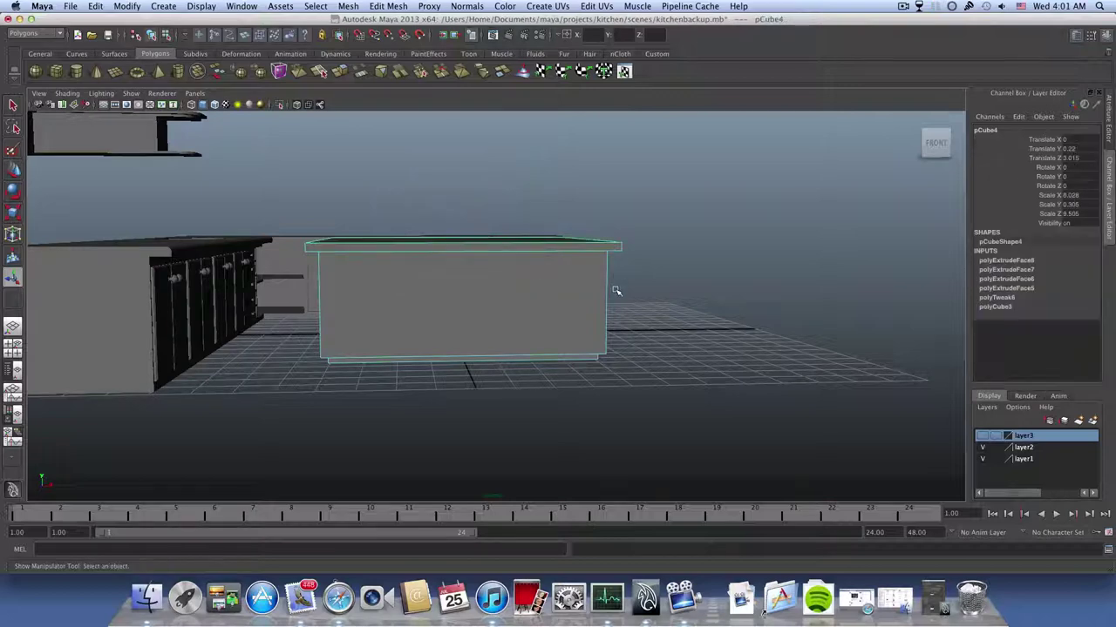
left_click_drag(615, 291, 450, 274, "alt")
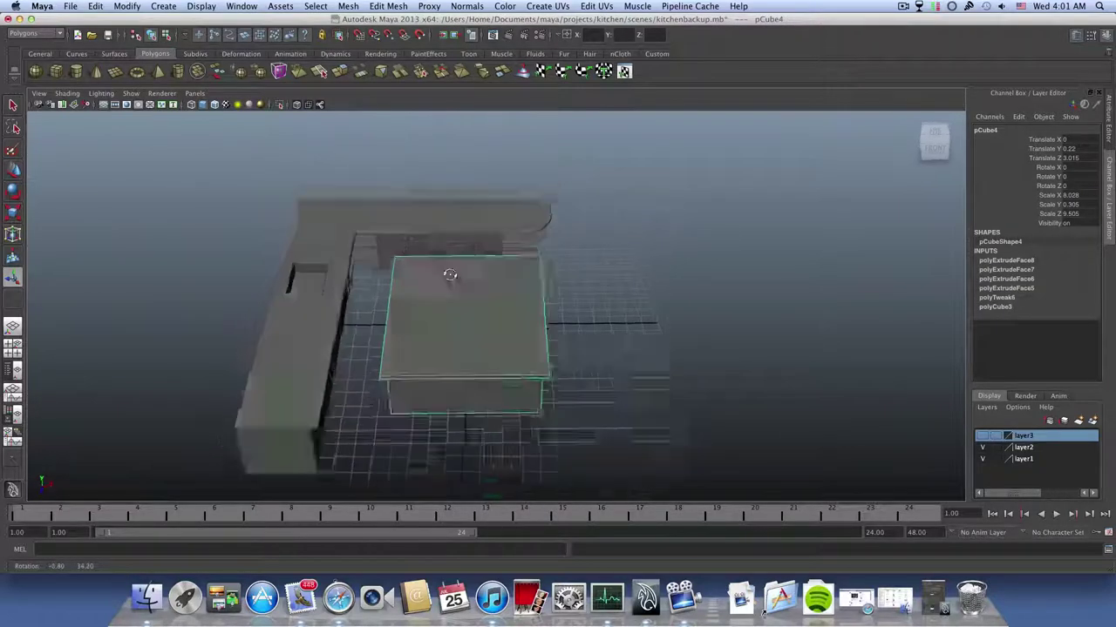
key("r")
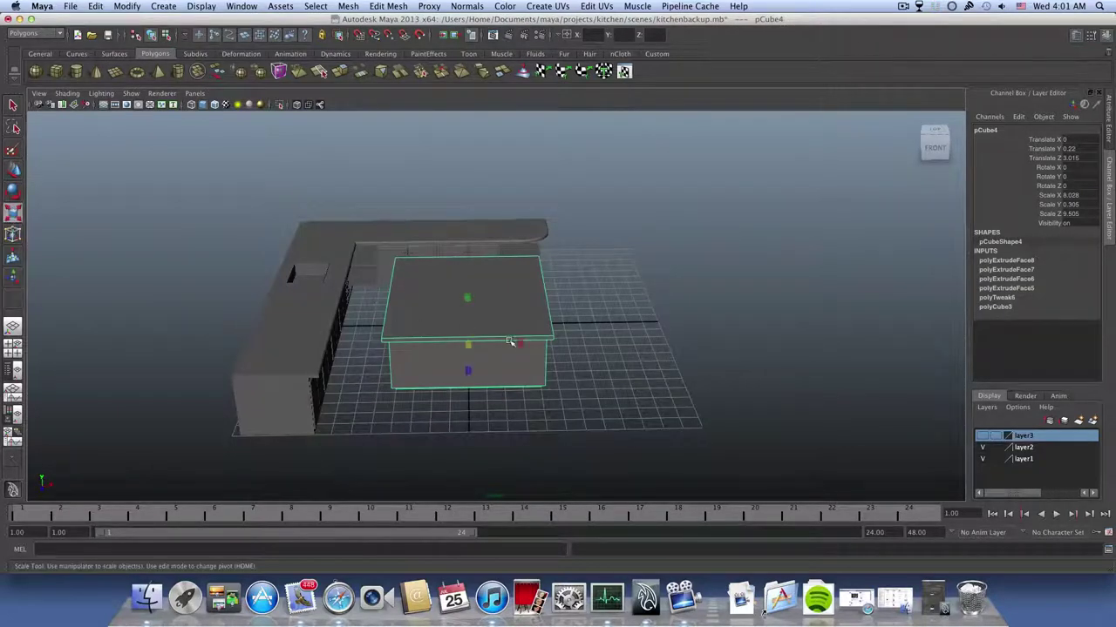
left_click_drag(520, 345, 425, 307)
- Move the island across the floor to about -0.685 in X and 4.656 in Z
left_click(13, 170)
left_click_drag(332, 287, 416, 455, "alt")
left_click_drag(441, 370, 506, 381)
left_click_drag(375, 393, 505, 369, "alt")
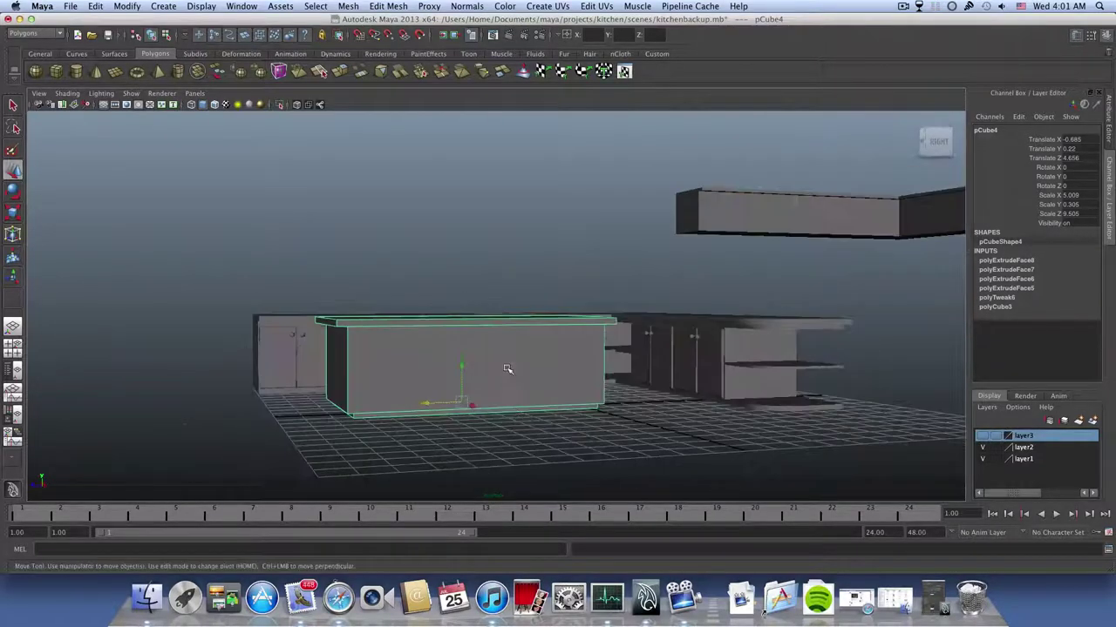
- Insert a vertical edge loop near one end of the island's long side, running around the body and countertop
right_click_drag(506, 368, 508, 391)
left_click_drag(332, 373, 414, 369, "alt")
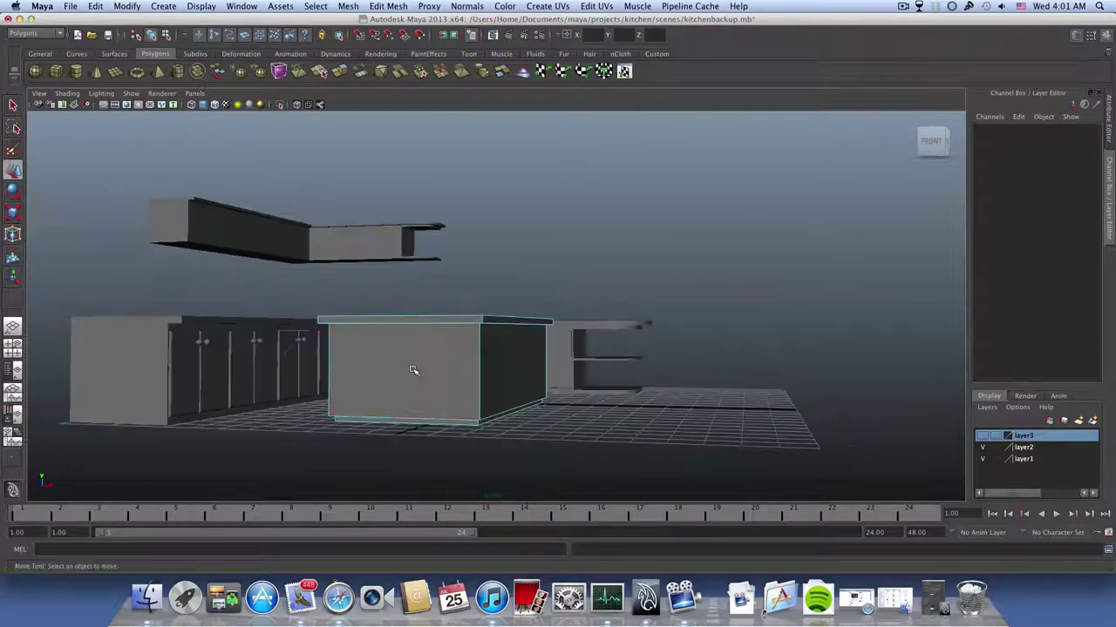
left_click(464, 375)
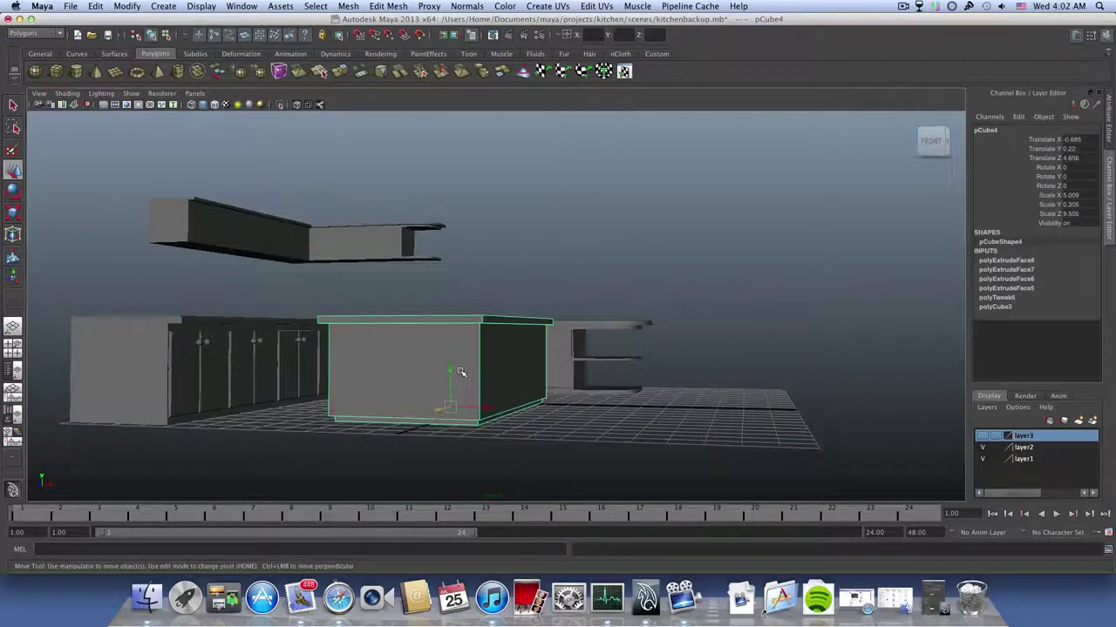
left_click_drag(459, 372, 448, 328, "alt")
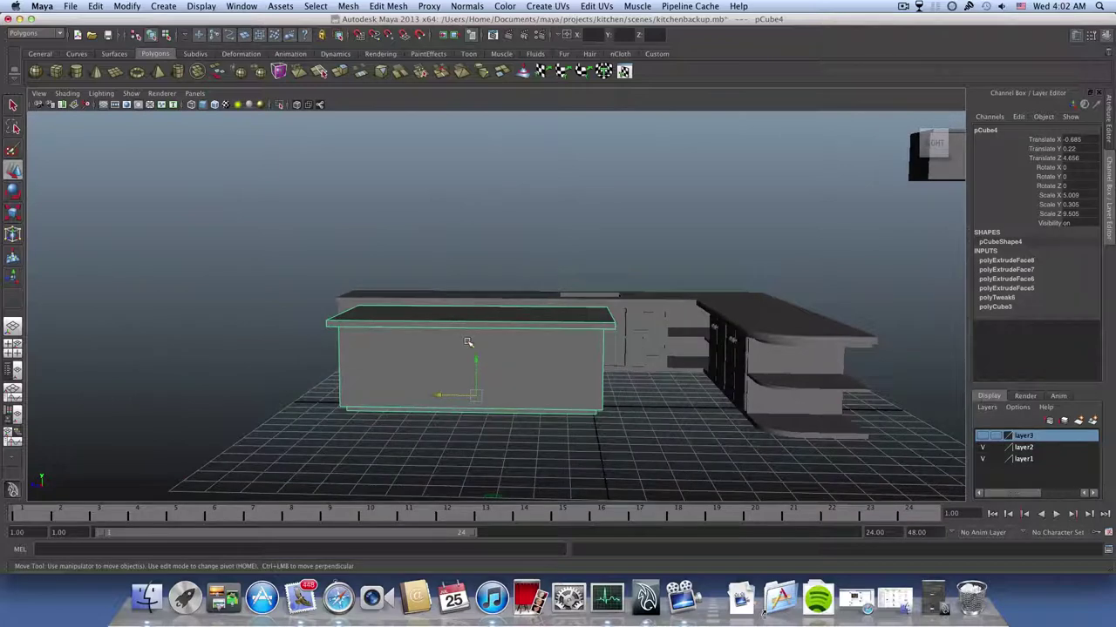
left_click_drag(467, 342, 401, 386, "alt")
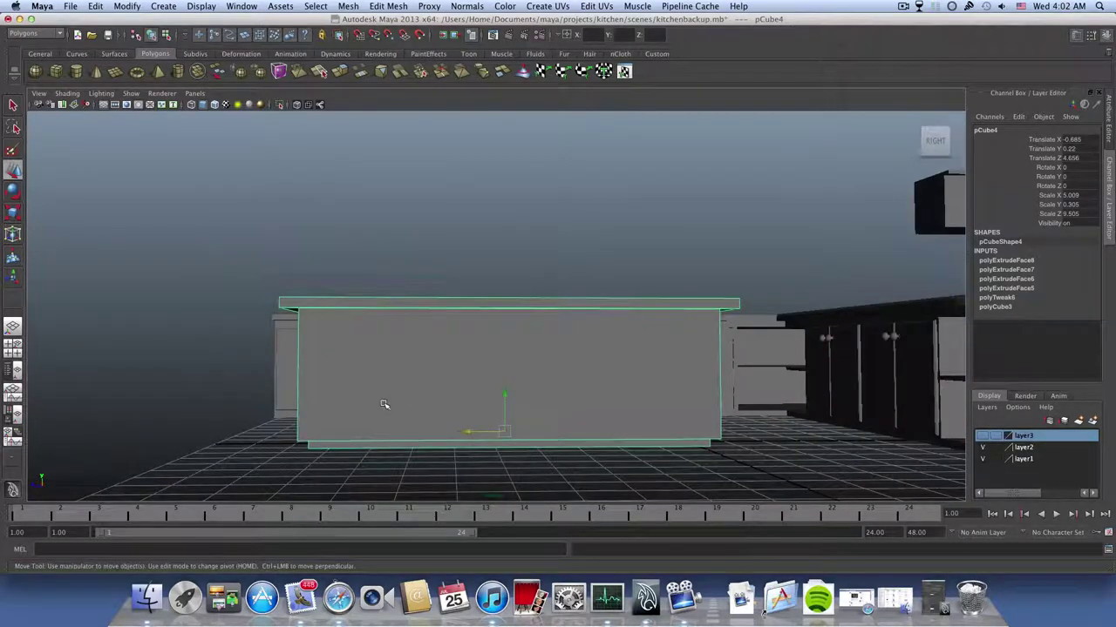
right_click(383, 406, "shift")
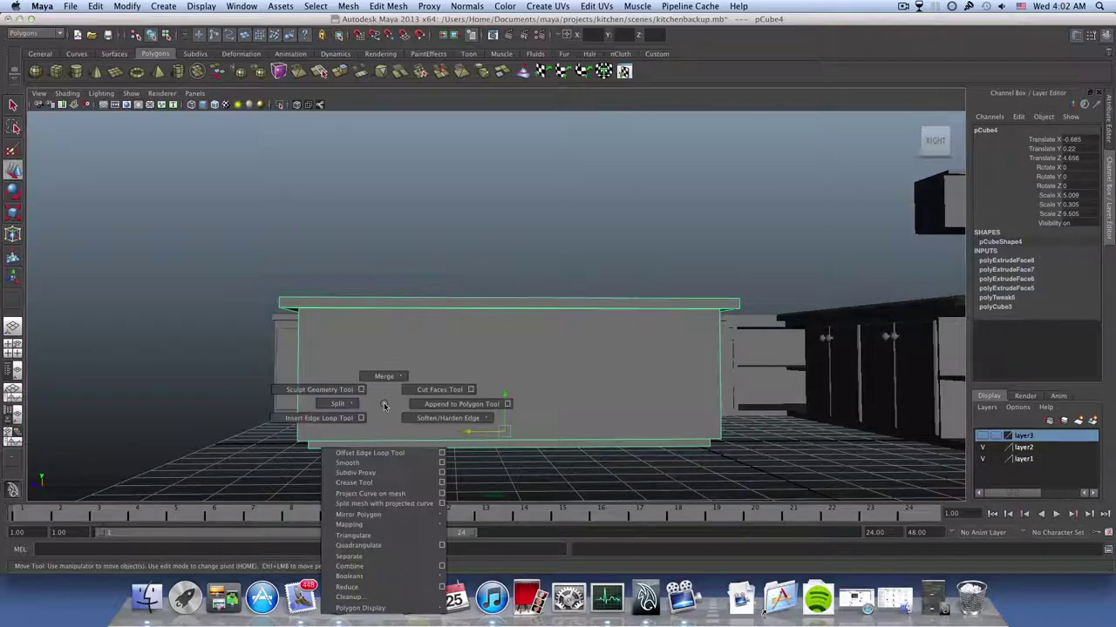
left_click(338, 419)
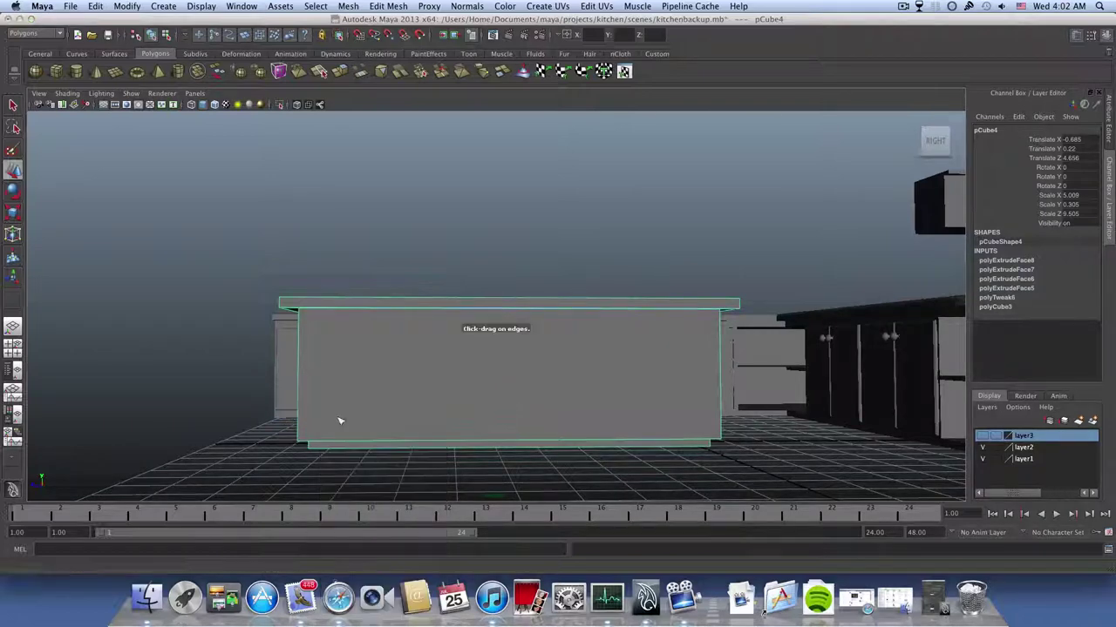
left_click(357, 312)
mouse_move(349, 366)
left_mouse_down("alt")
mouse_move(369, 374)
mouse_move(363, 406)
mouse_move(384, 378)
mouse_move(428, 358)
mouse_move(348, 409)
mouse_move(604, 391)
mouse_move(525, 403)
mouse_move(575, 391)
mouse_move(396, 386)
mouse_move(370, 366)
left_mouse_up("alt")
left_click_drag(318, 340, 515, 357, "alt")
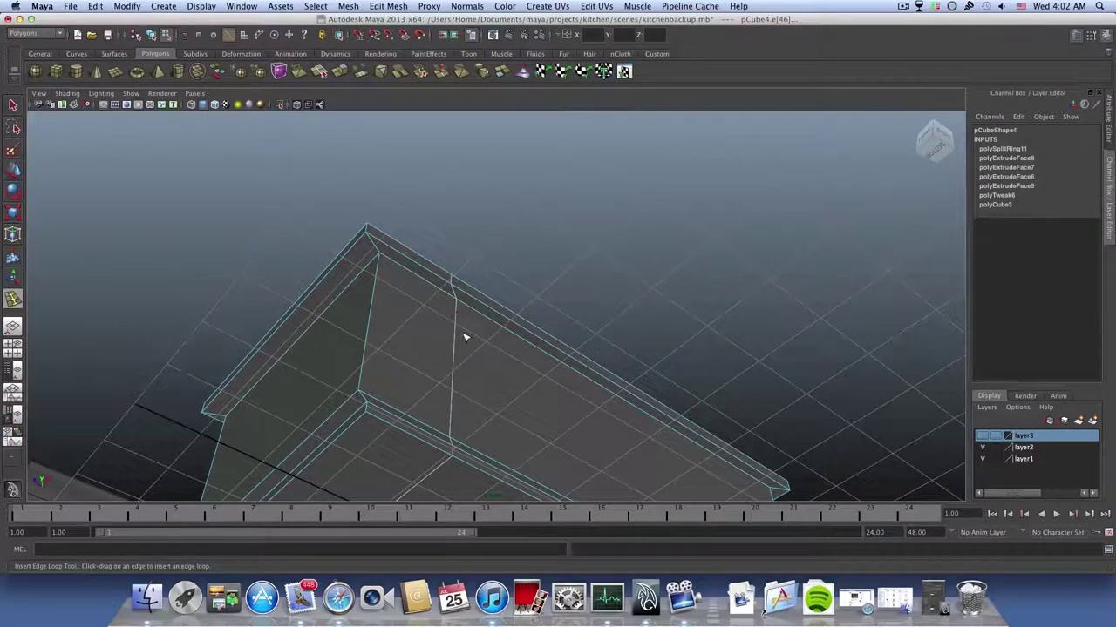
left_click_drag(465, 338, 428, 335, "alt")
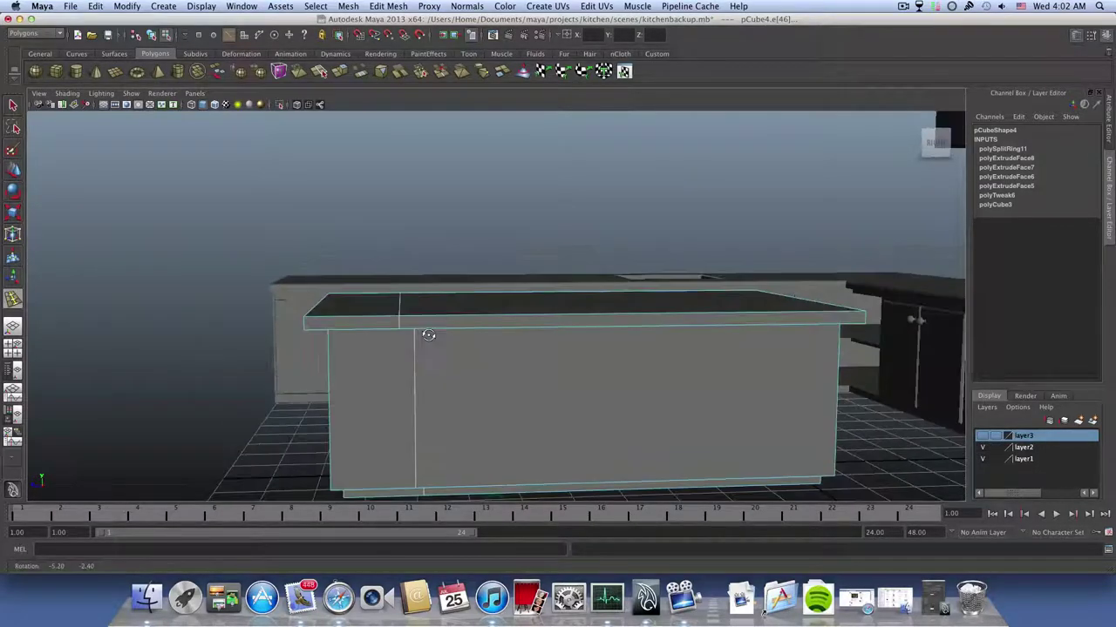
- Scale the new edge loop flat along Z so it runs straight through the countertop, body and base
left_click(13, 213)
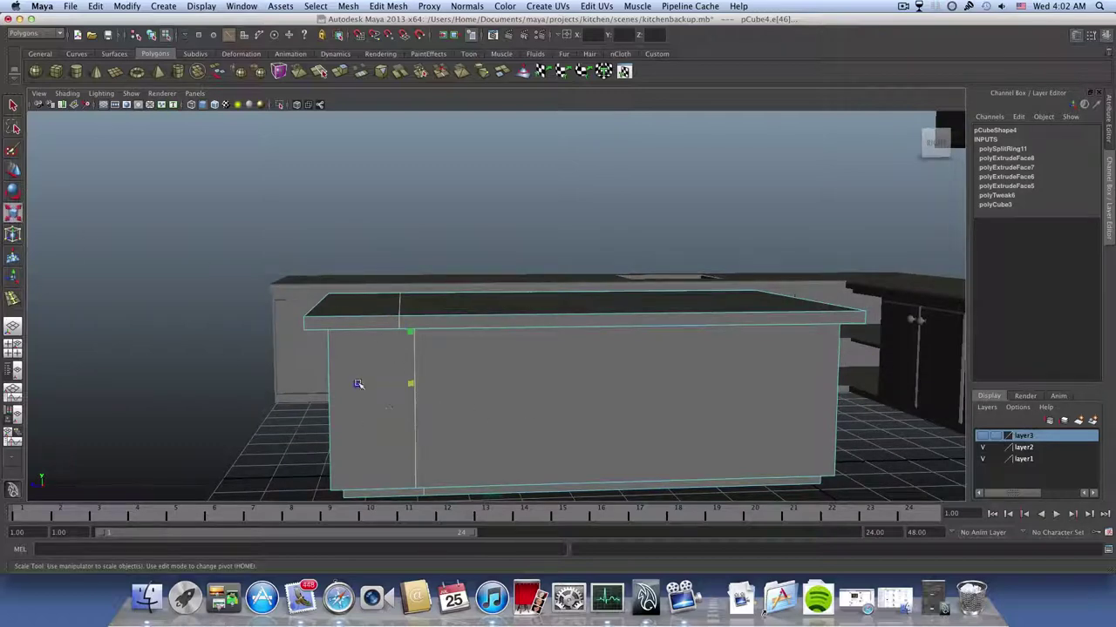
left_click_drag(357, 384, 397, 388)
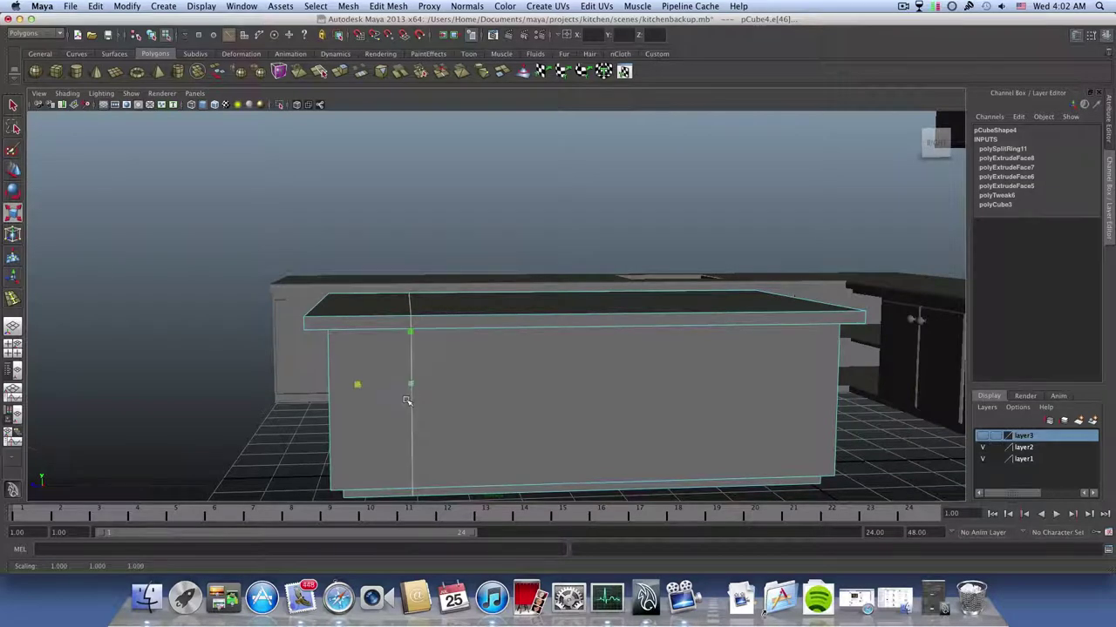
left_click_drag(407, 401, 355, 438, "alt")
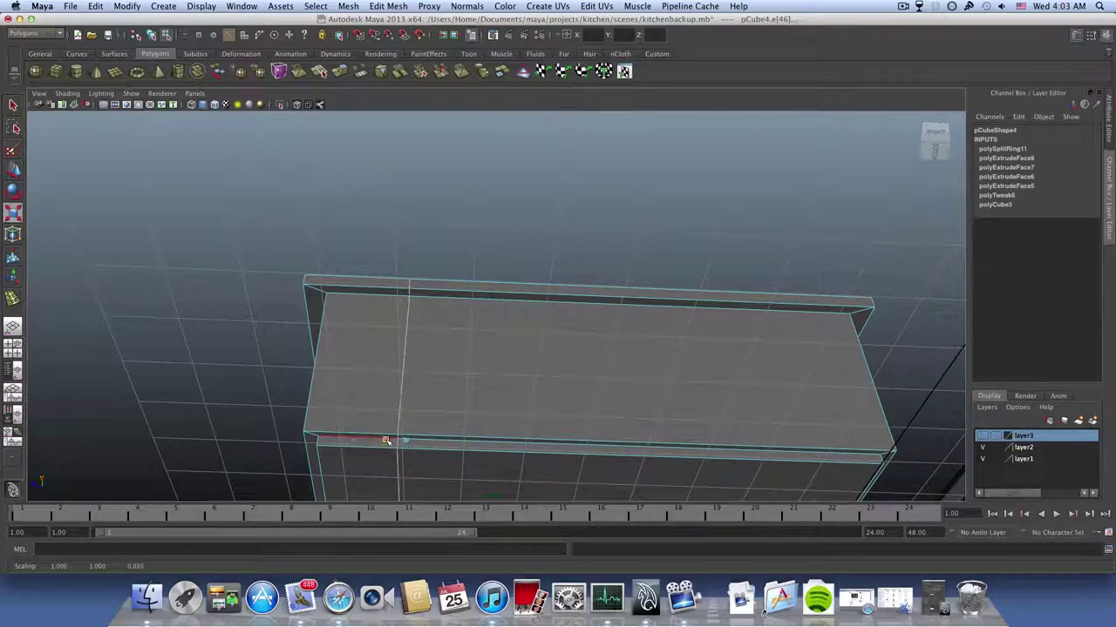
- Split the vertical edge ring around the island body to add a horizontal edge loop at mid-height
left_click_drag(406, 444, 628, 369, "alt")
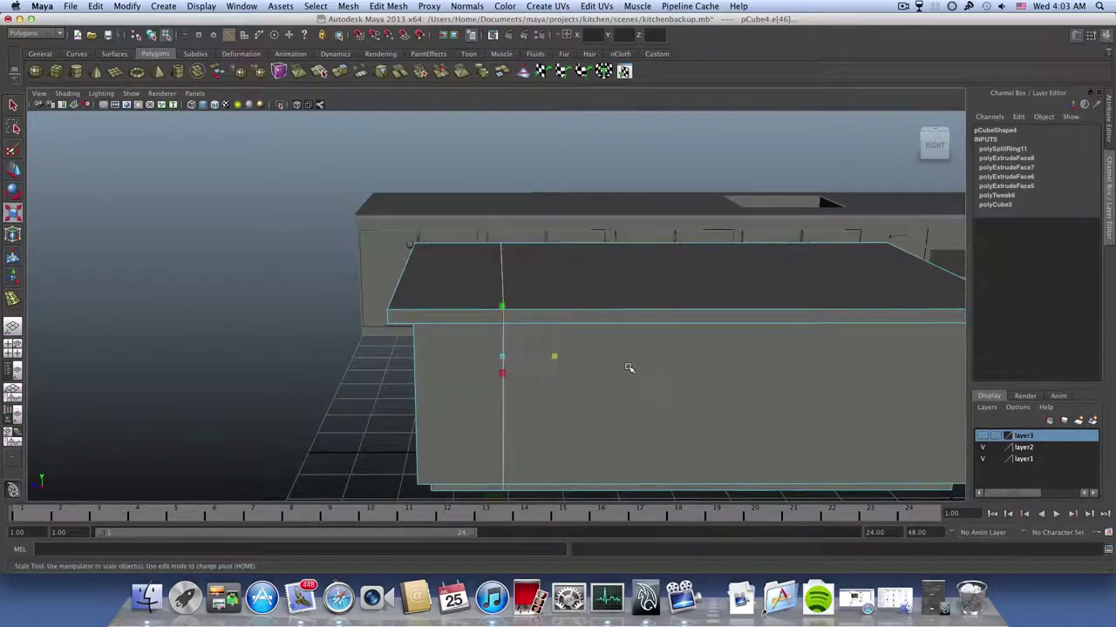
key("F8")
left_click_drag(563, 374, 770, 366, "alt")
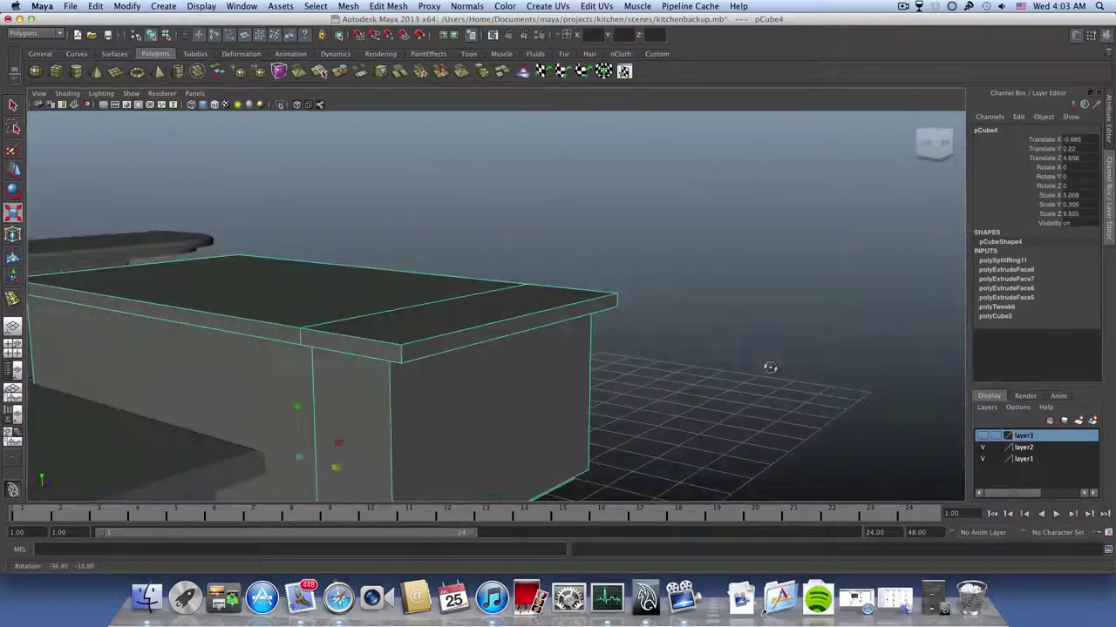
left_click_drag(463, 395, 298, 381, "alt")
right_click_drag(299, 381, 467, 390, "alt")
right_click(466, 391)
right_click(423, 372)
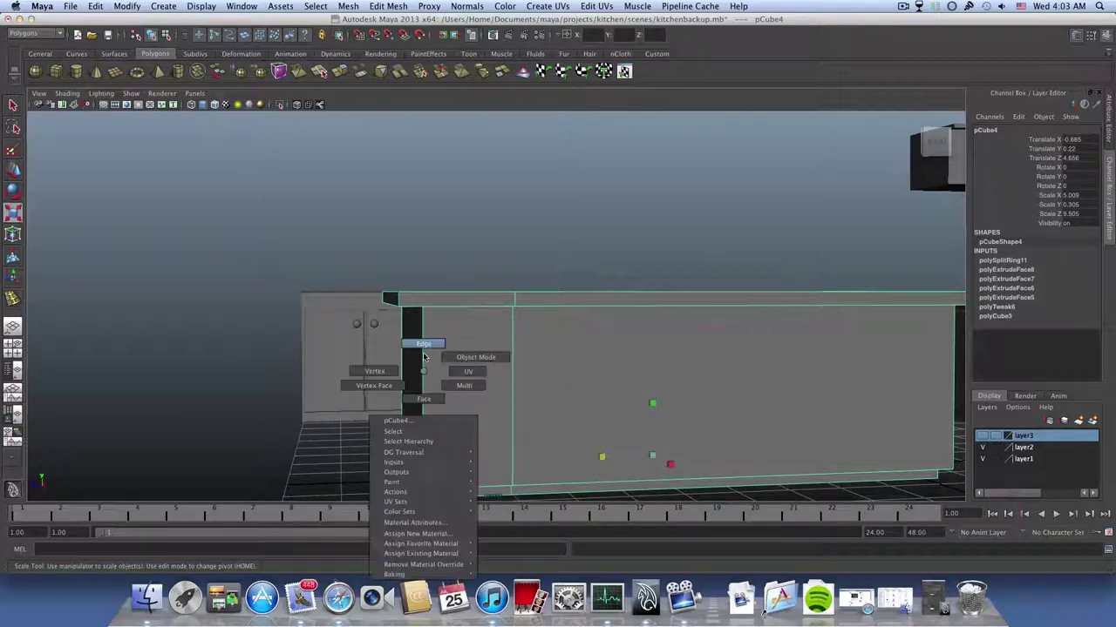
left_click(423, 345)
left_click(424, 402)
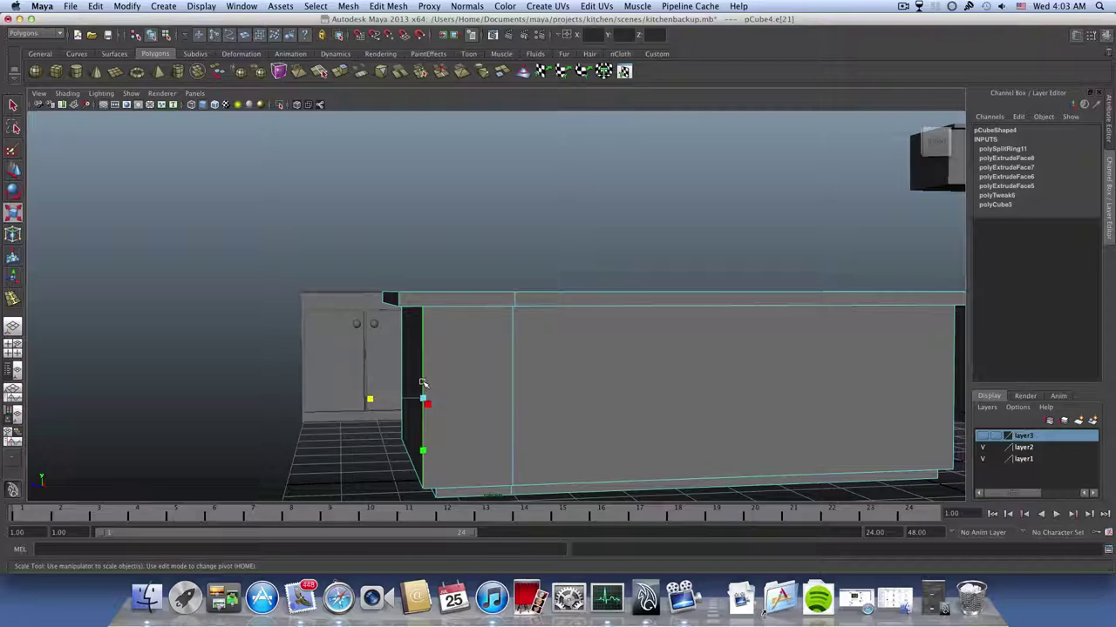
right_click(424, 385, "ctrl")
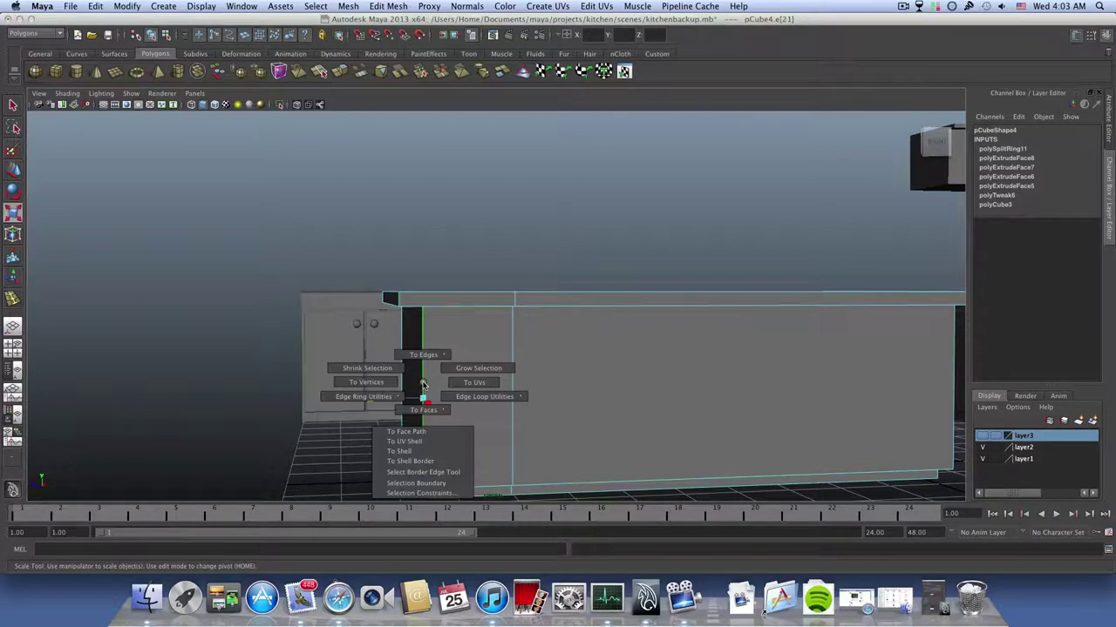
left_click(378, 400)
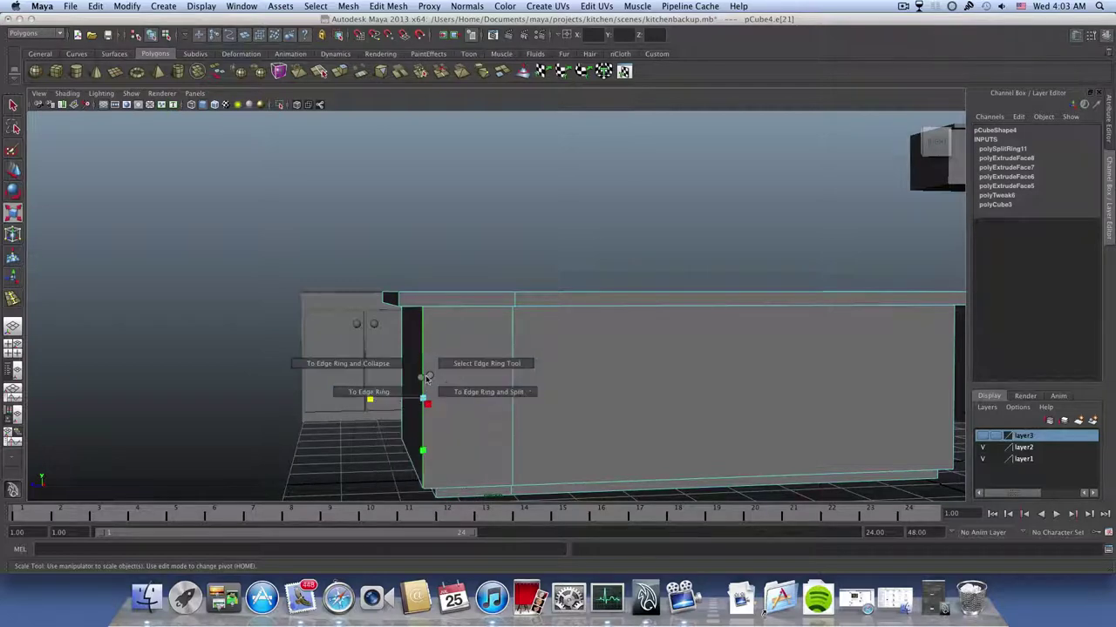
mouse_move(430, 376)
right_mouse_down("ctrl")
mouse_move(409, 391)
mouse_move(451, 402)
right_mouse_up("ctrl")
left_click(462, 405)
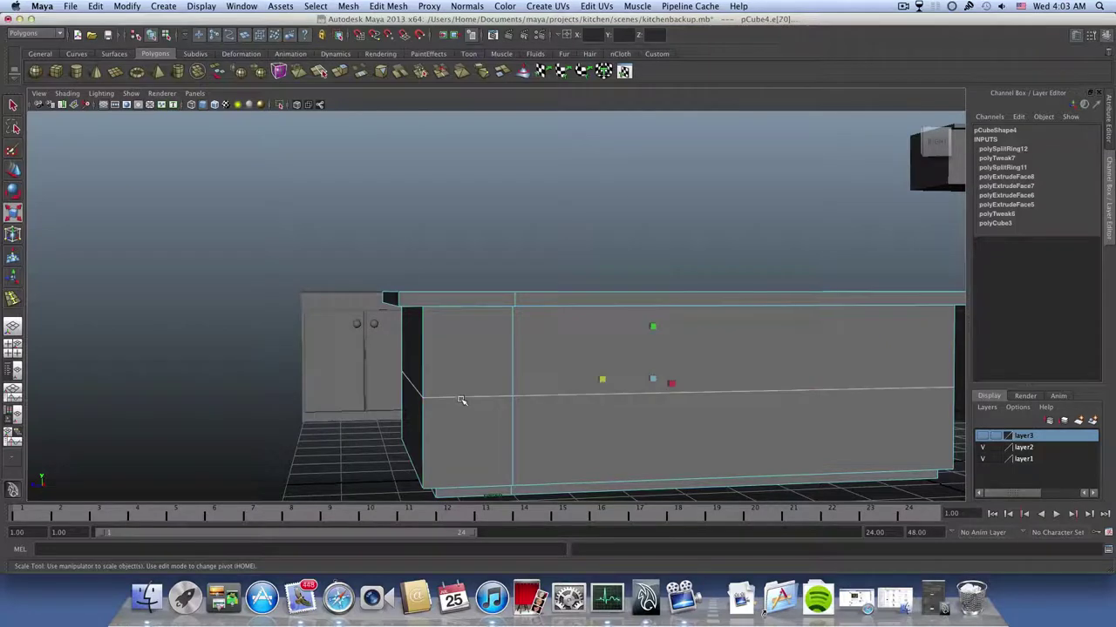
- Split the upper and lower halves of the island body with horizontal edge loops, making four equal rows
left_click(421, 339)
right_click_drag(421, 343, 433, 369, "ctrl")
left_click(422, 436)
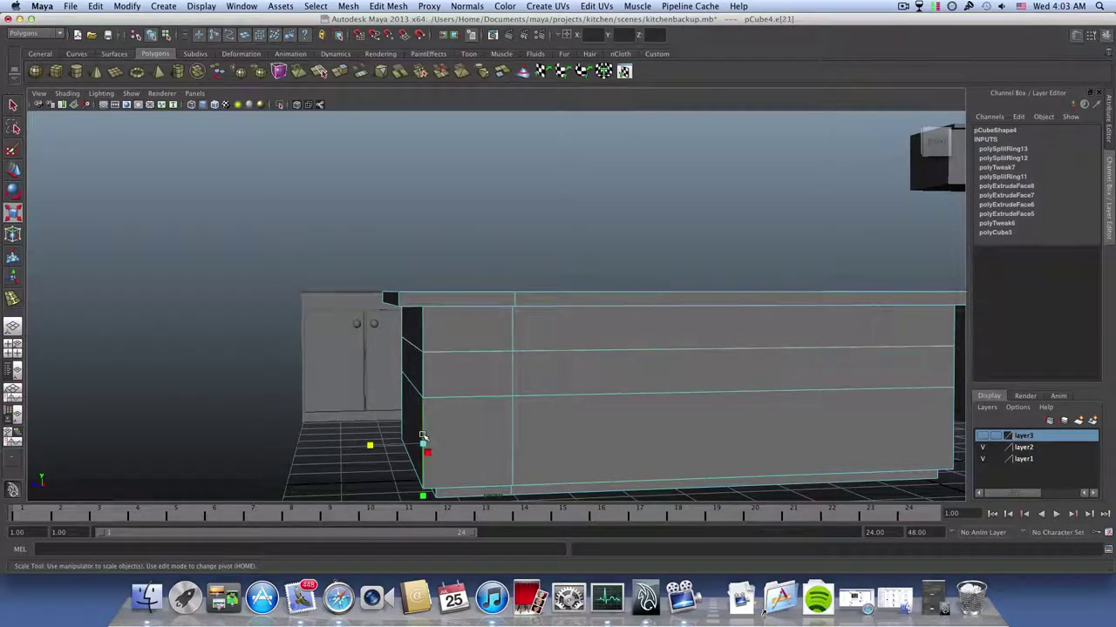
right_click_drag(423, 441, 425, 457, "ctrl")
left_click_drag(424, 451, 458, 468, "alt")
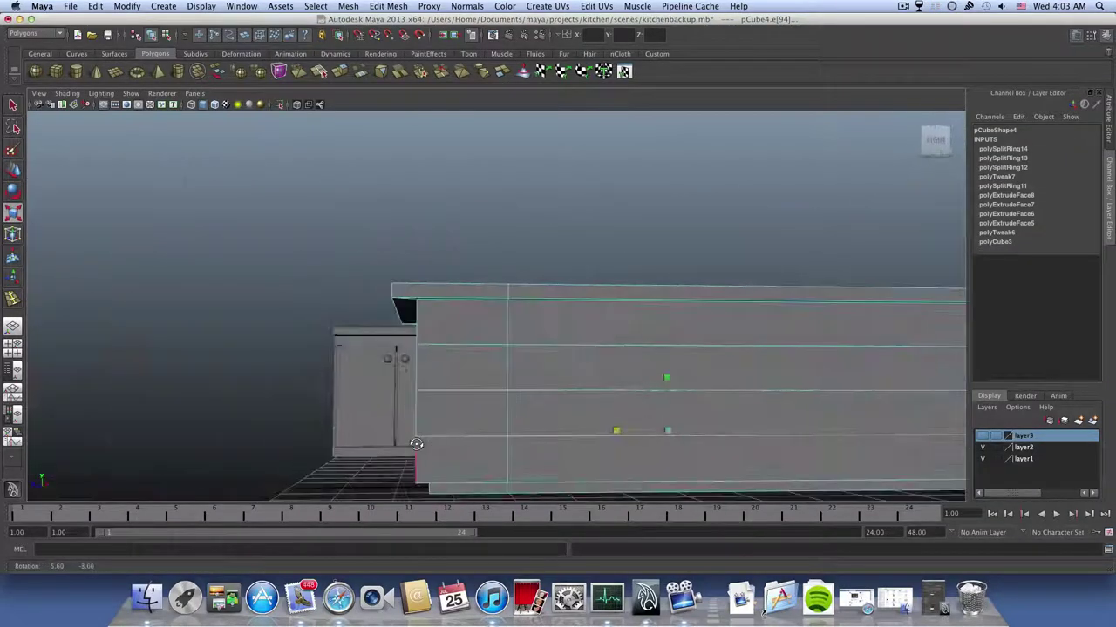
- Select the four stacked faces in the narrow end column of the island's long side and turn off Keep Faces Together
right_click(462, 466)
right_click_drag(470, 442, 470, 444)
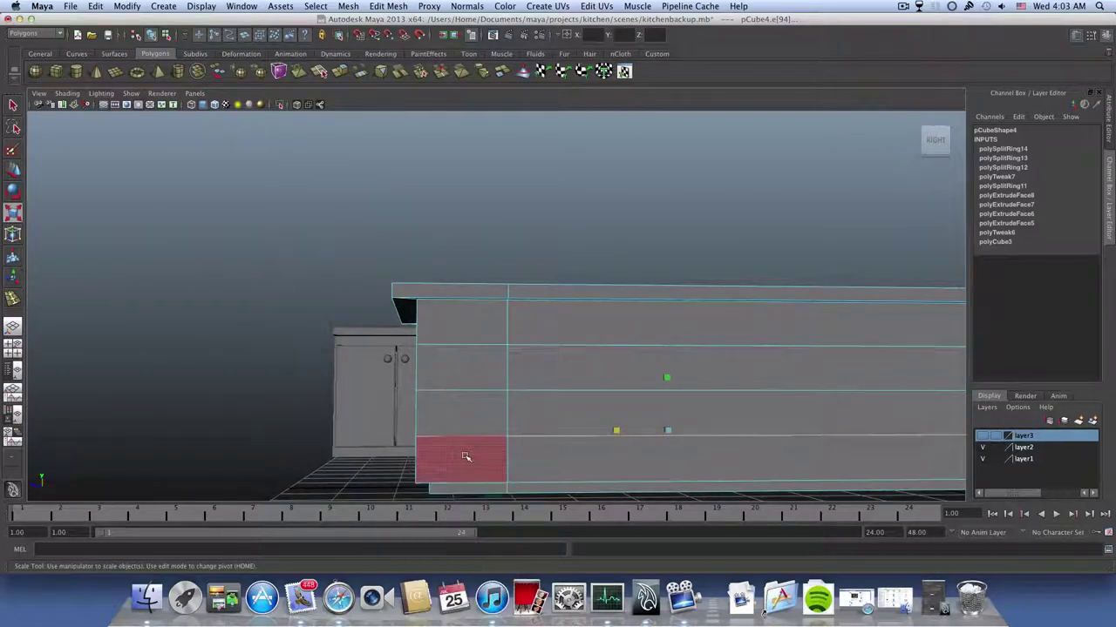
left_click(466, 456)
left_click(466, 422, "shift")
left_click(463, 376, "shift")
left_click(462, 331, "shift")
left_click_drag(471, 385, 492, 407, "alt")
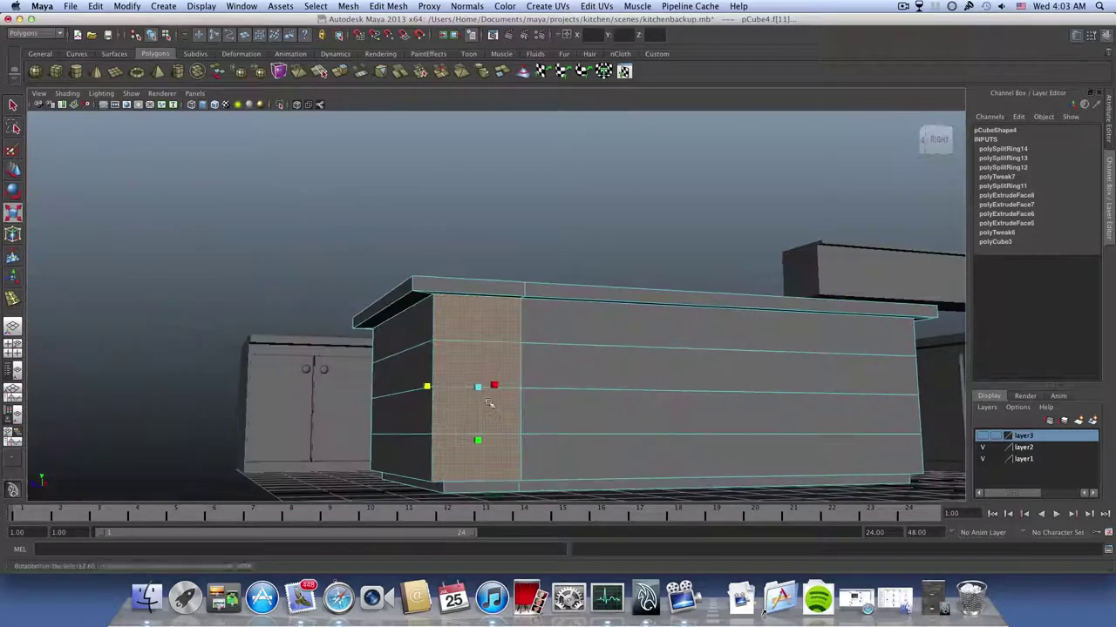
left_click(388, 6)
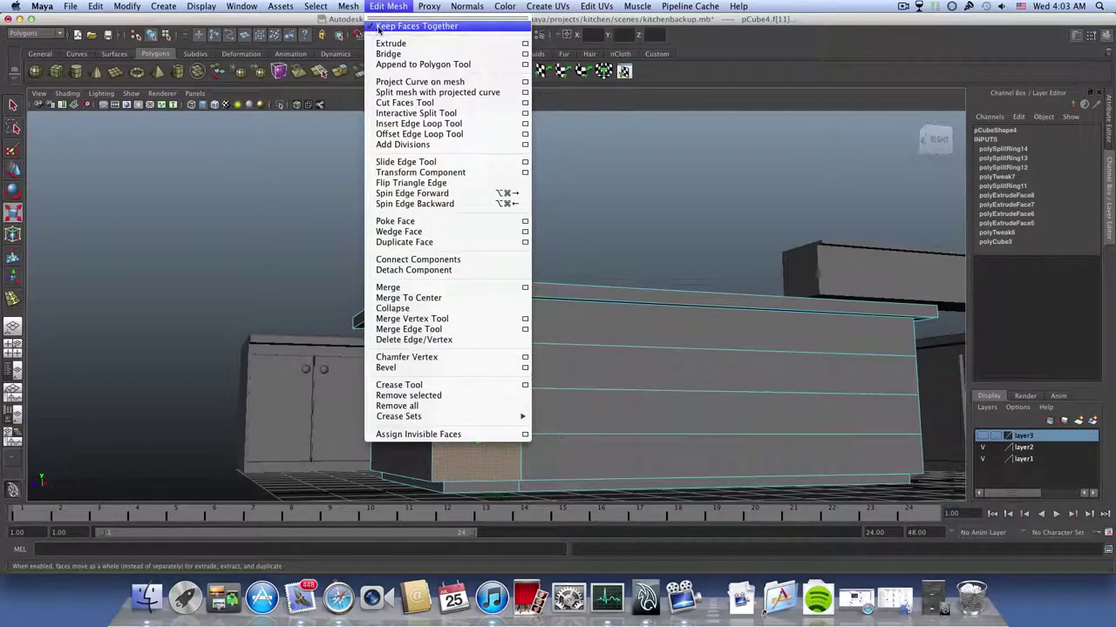
left_click(407, 27)
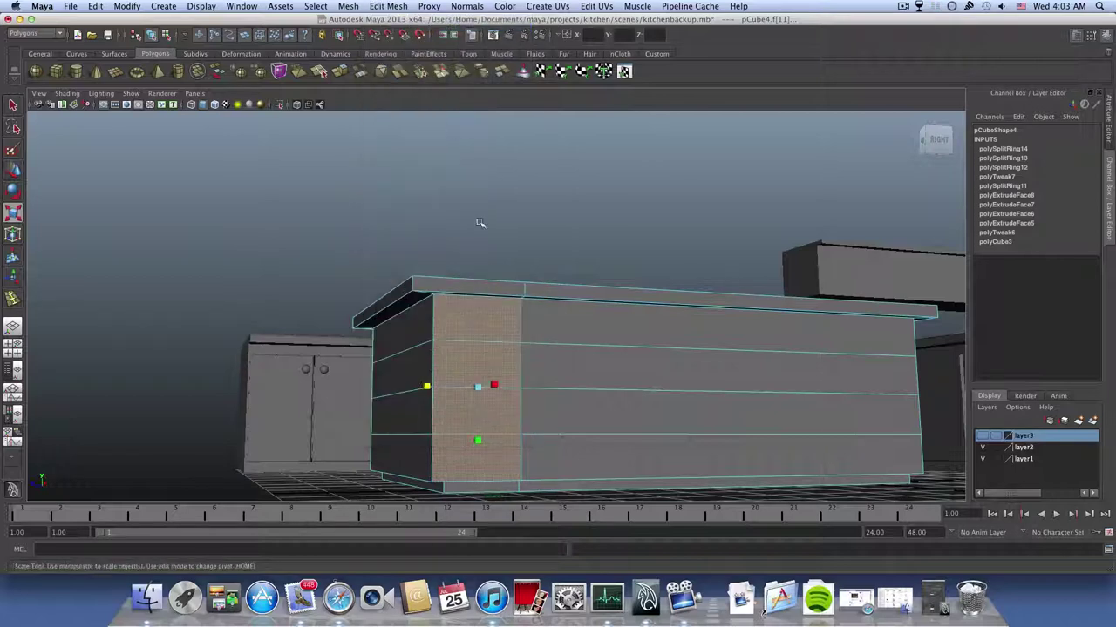
- Extrude the four selected faces individually and scale them uniformly to about 0.95 as separate drawer fronts
left_click_drag(498, 298, 490, 274, "alt")
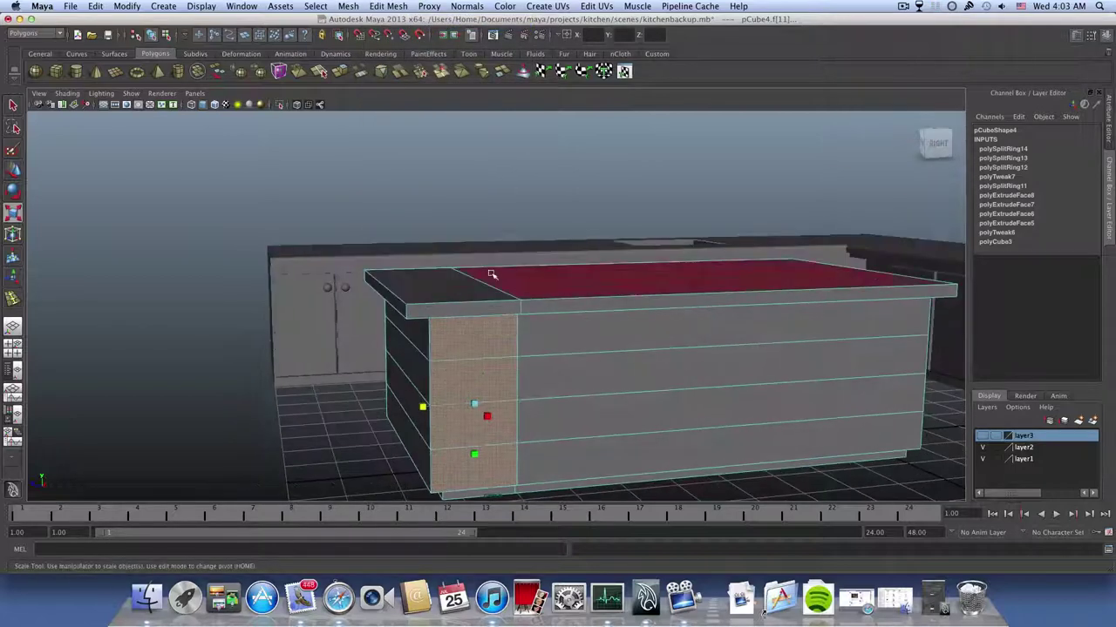
left_click(340, 71)
middle_click_drag(476, 357, 485, 287, "alt")
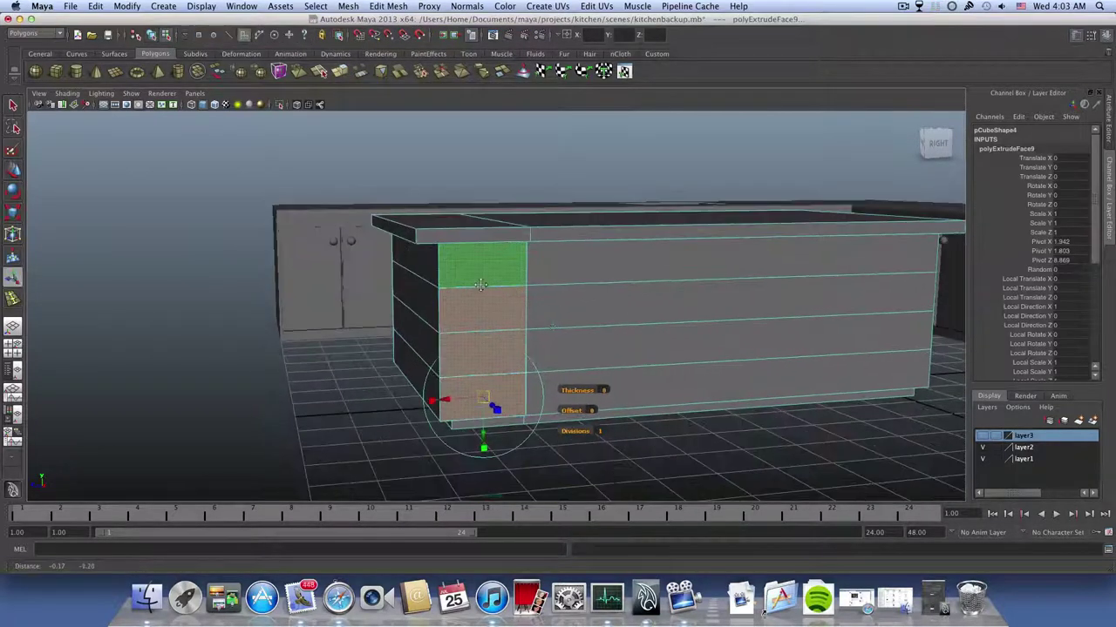
right_click_drag(485, 305, 508, 328, "alt")
left_click_drag(508, 328, 512, 324, "alt")
left_click(430, 421)
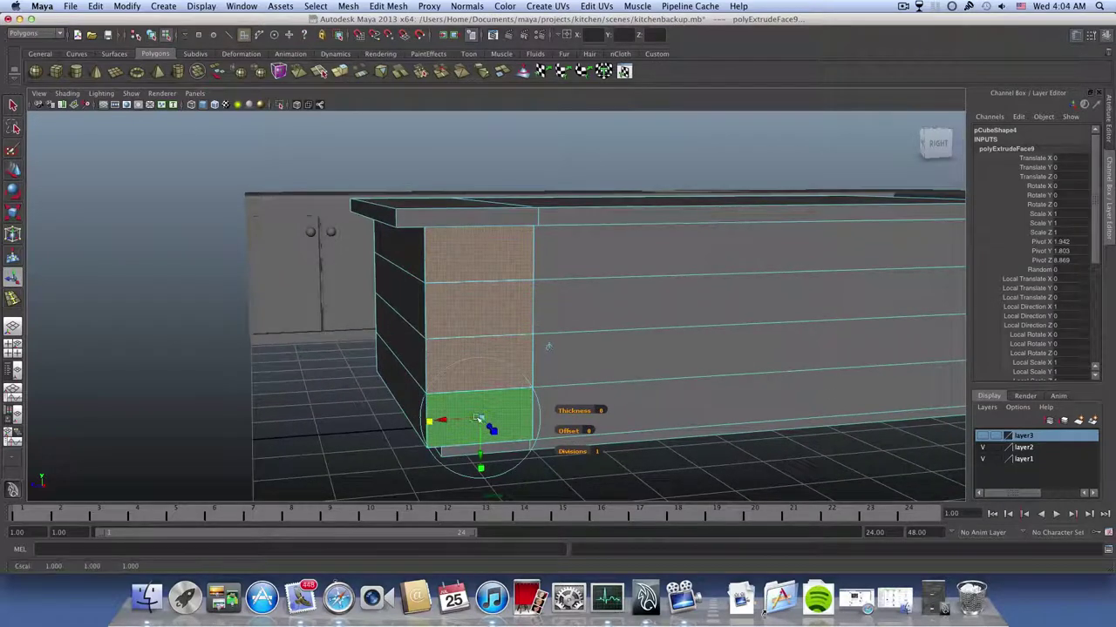
left_click_drag(481, 419, 447, 347)
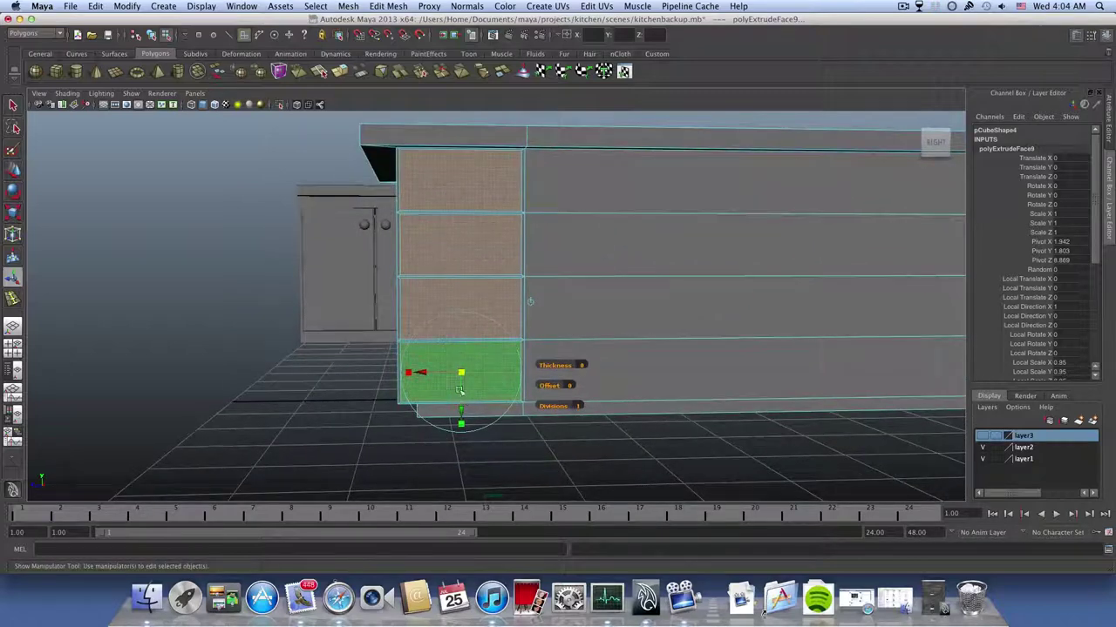
- Adjust the extruded drawer fronts to a local scale of about 0.959 in X and 0.927 in Y
middle_click_drag(462, 391, 476, 361, "alt")
scroll(476, 361, "up", 5)
middle_click_drag(400, 347, 450, 333, "alt")
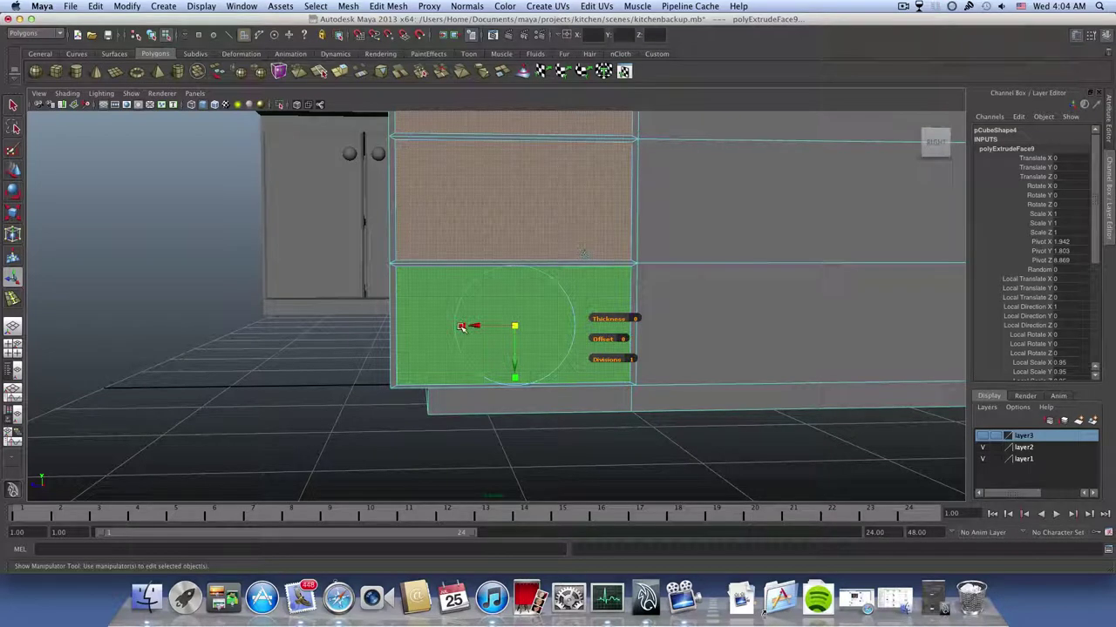
left_click(461, 327)
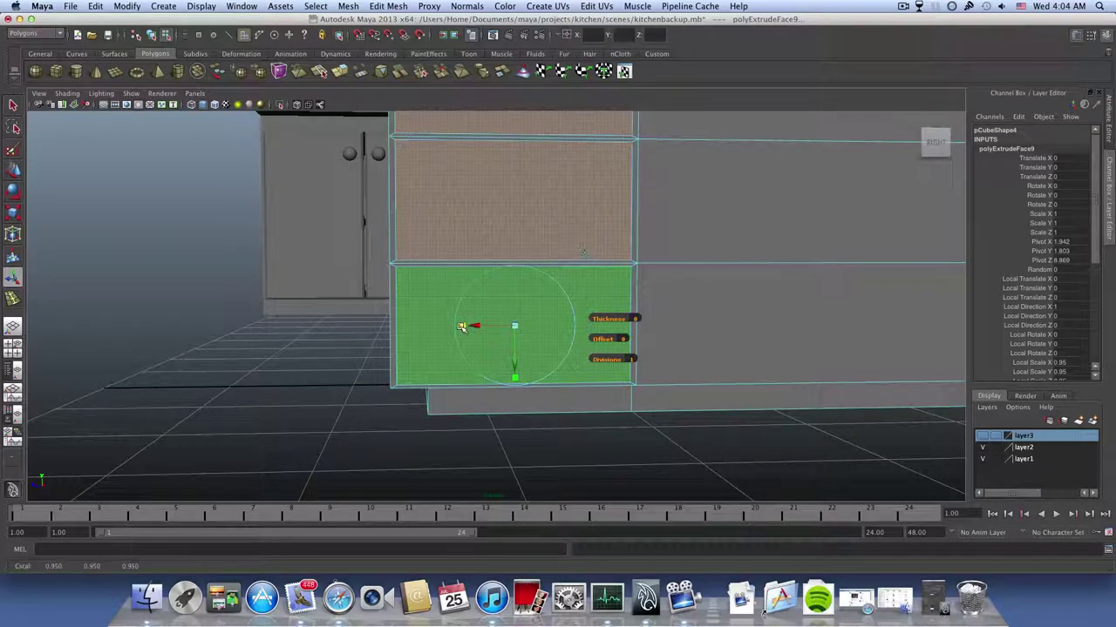
left_click_drag(515, 327, 459, 328)
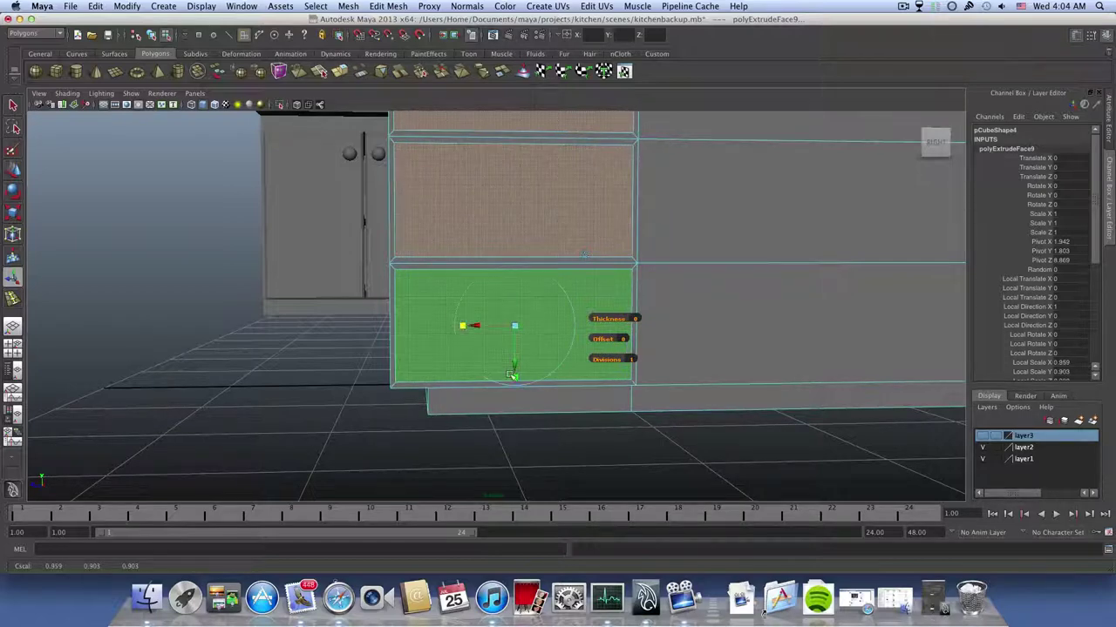
left_click_drag(516, 378, 543, 381)
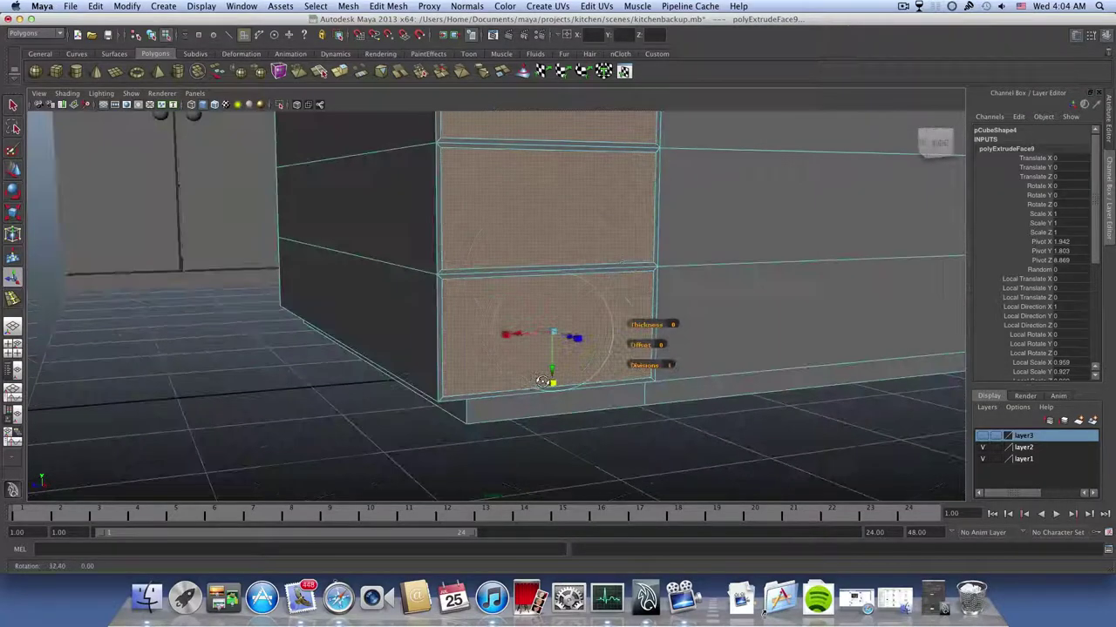
- Select the narrow border faces around the lower drawer fronts, undoing any accidental selection of a drawer front
left_click(440, 321)
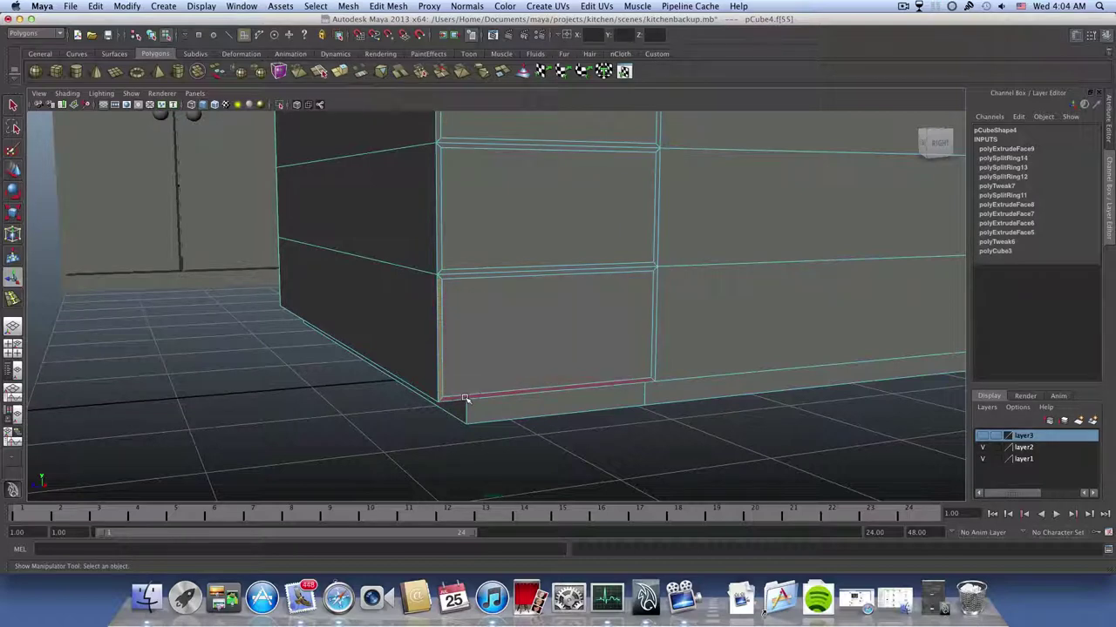
left_click(465, 399)
left_click(654, 347, "shift")
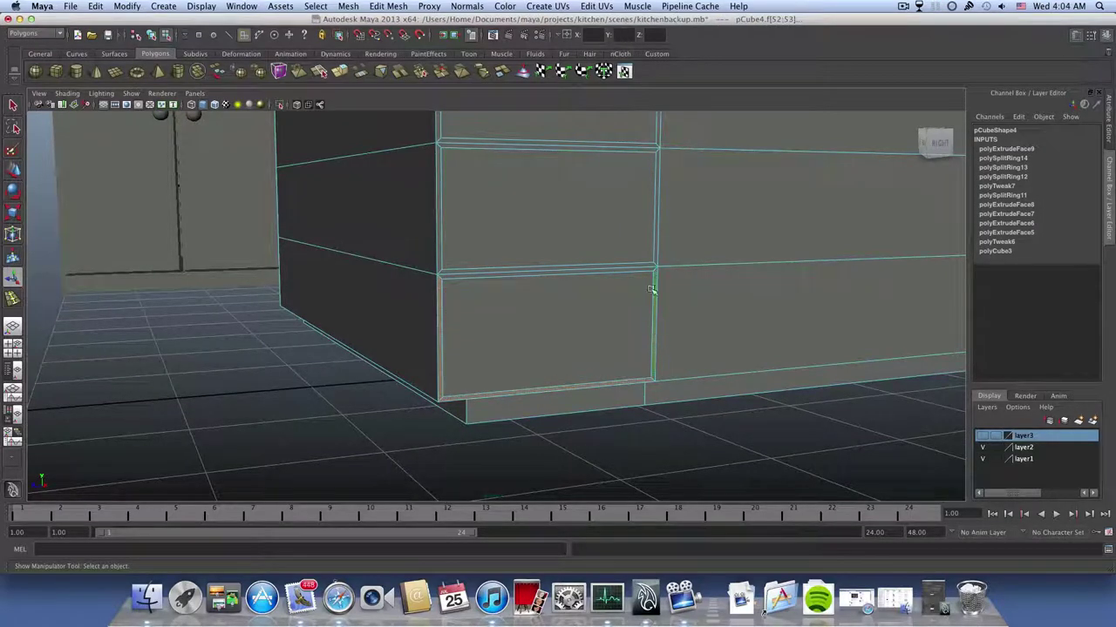
left_click(634, 270, "shift")
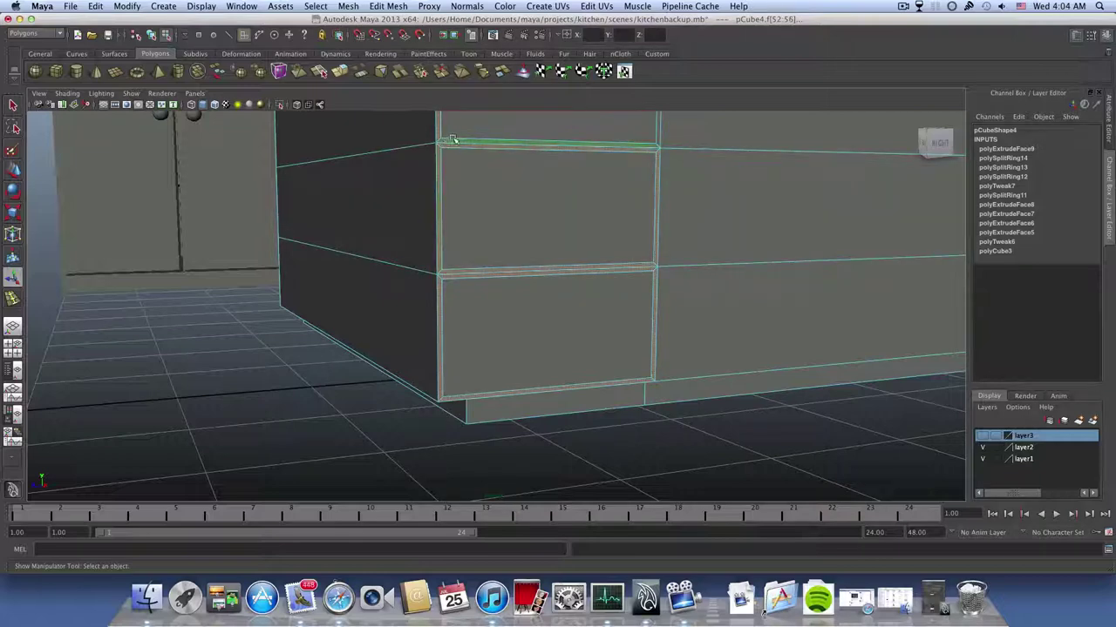
middle_click_drag(471, 161, 414, 288, "alt")
left_click(606, 208, "shift")
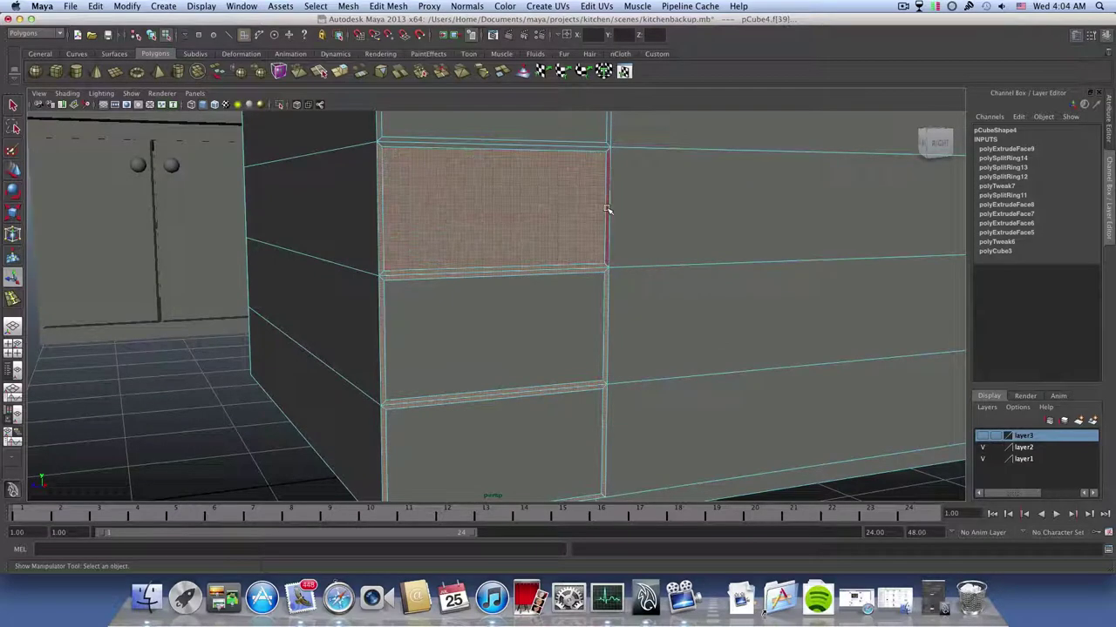
key("z")
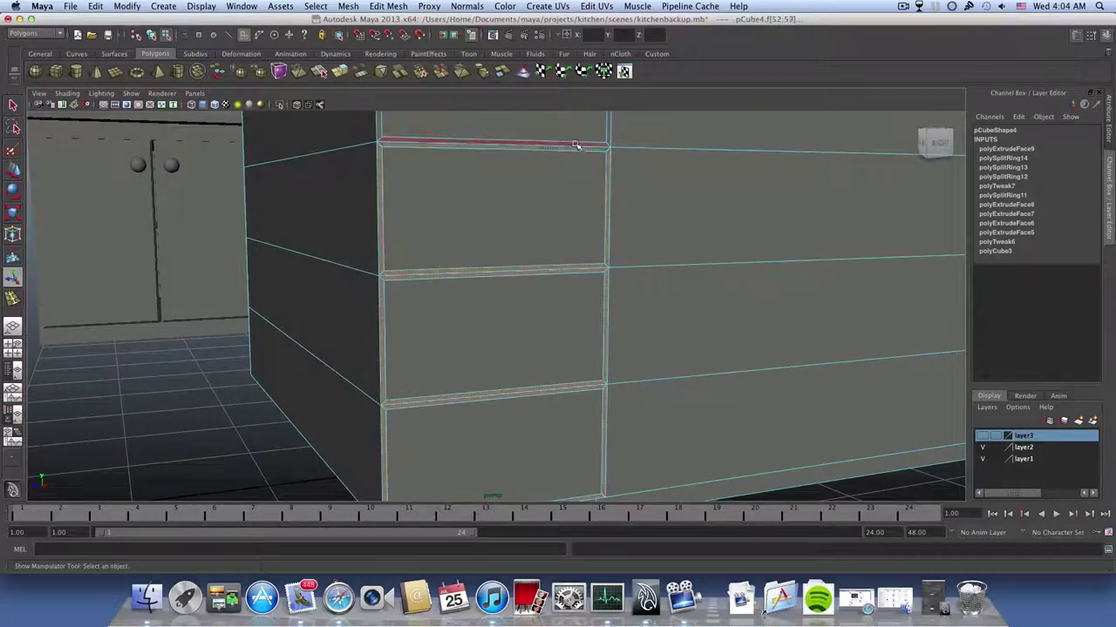
- Add the remaining narrow border faces around the upper drawer fronts to the selection
left_click(575, 145, "shift")
left_click(609, 131, "shift")
middle_click_drag(605, 175, 593, 300, "alt")
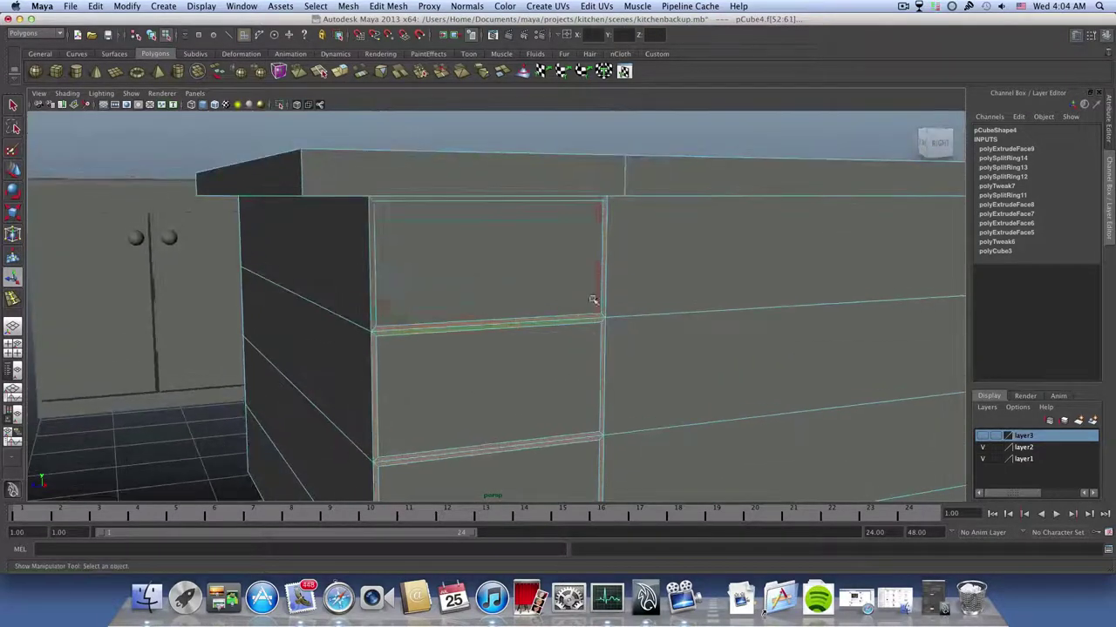
left_click_drag(592, 299, 548, 219, "alt")
left_click(530, 173, "shift")
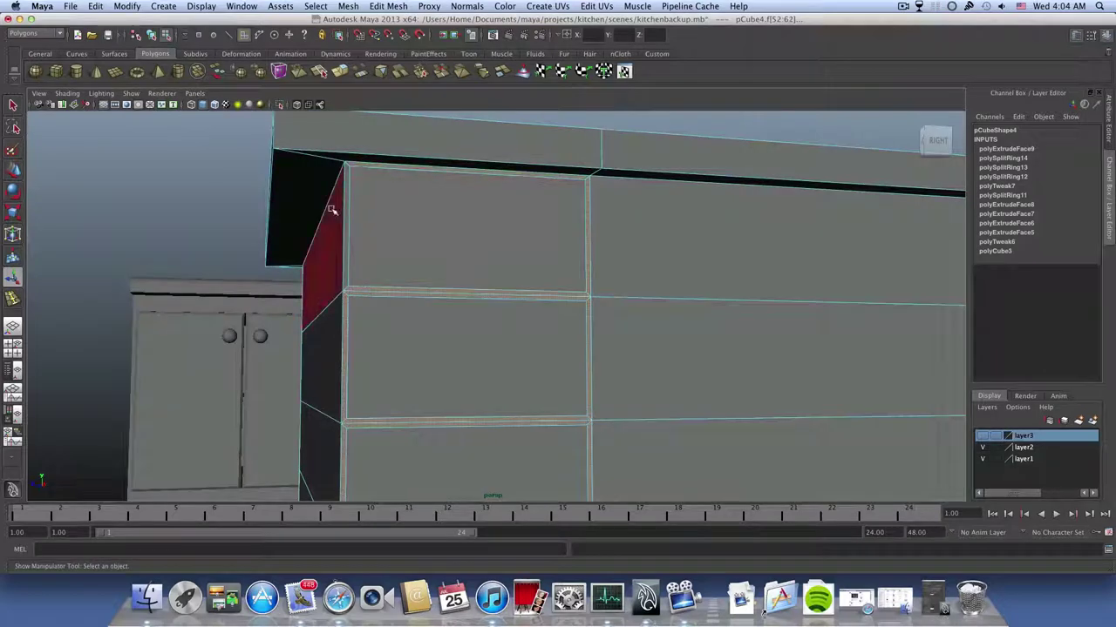
left_click(346, 210, "shift")
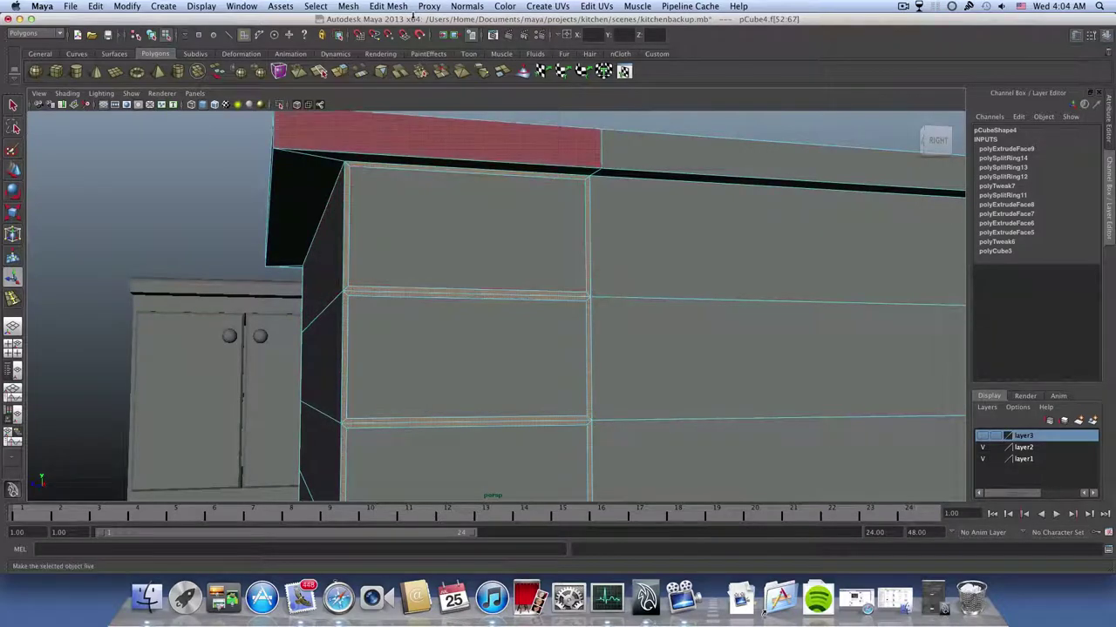
- Turn Keep Faces Together back on and extrude the selected border faces about 0.034 inward to form grooves around the drawers
left_click(388, 6)
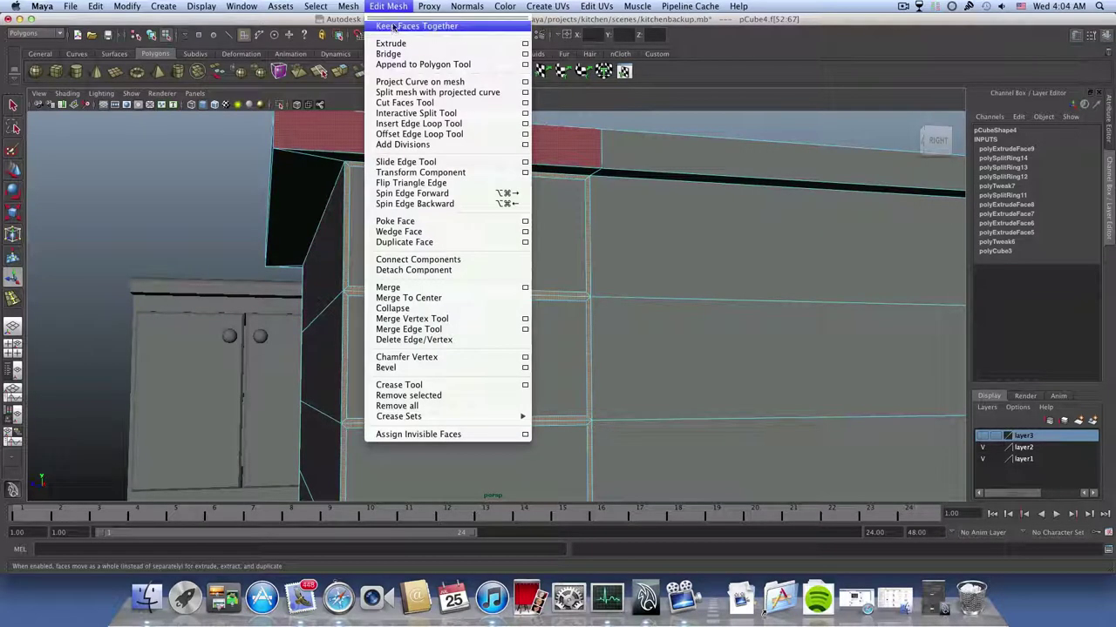
left_click(393, 27)
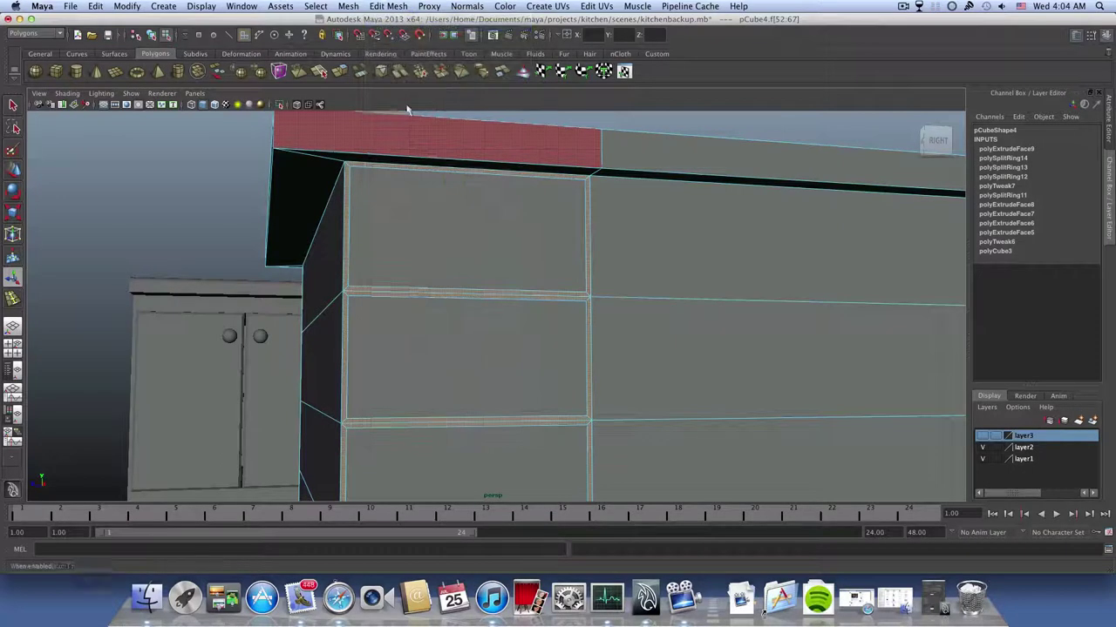
scroll(431, 226, "down", 2)
mouse_move(430, 244)
left_mouse_down("alt")
mouse_move(453, 250)
mouse_move(439, 231)
left_mouse_up("alt")
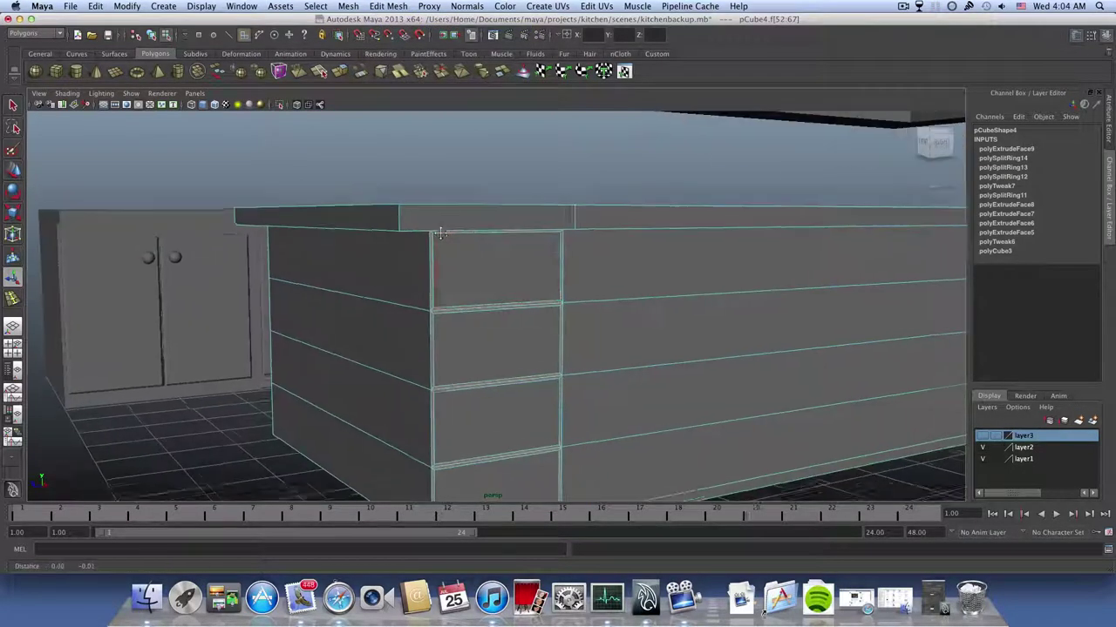
middle_click_drag(438, 232, 413, 192, "alt")
left_click(340, 71)
left_click_drag(468, 304, 479, 272, "alt")
left_click_drag(494, 435, 457, 427)
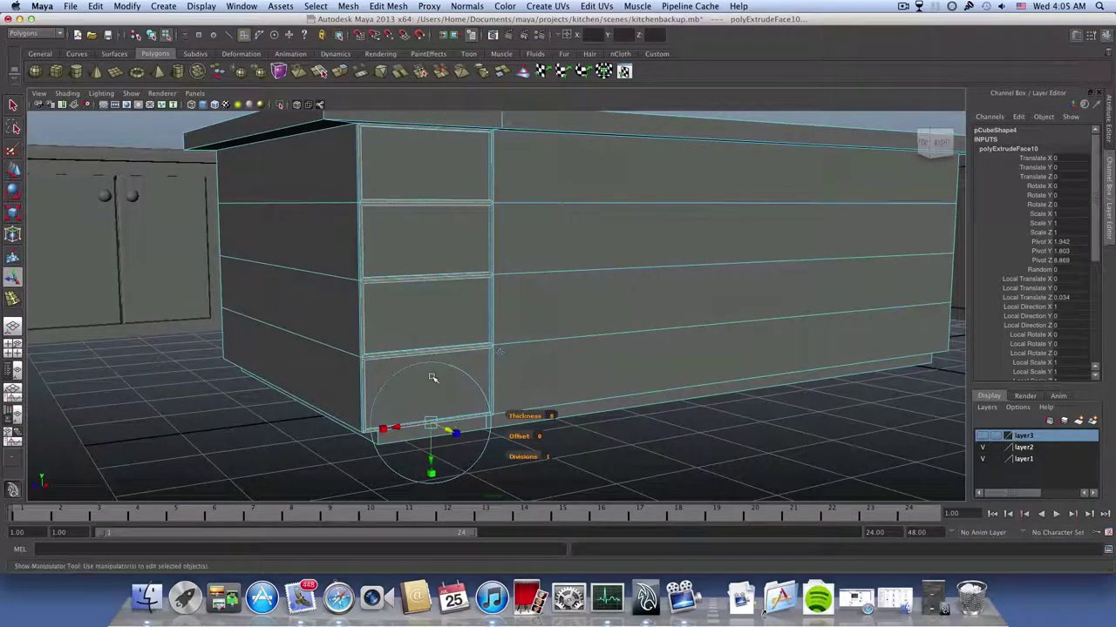
- Select the four drawer fronts and extrude them, scaling the new faces to about 0.398 in X and 0.074 in Y for narrow handle bases
left_click(444, 300)
left_click(444, 243, "shift")
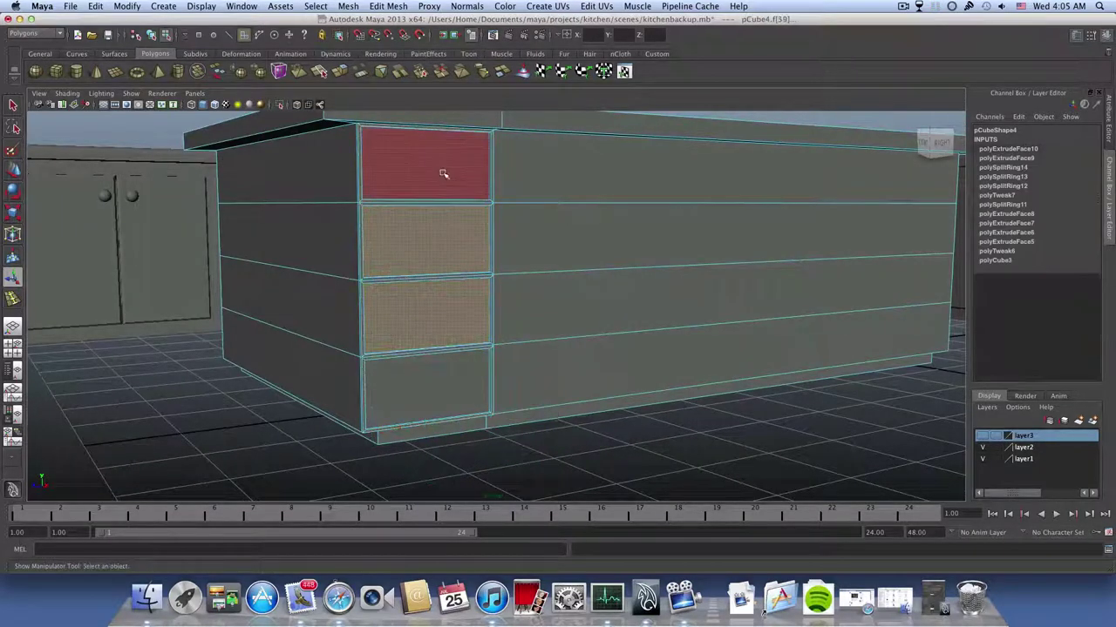
left_click(442, 169, "shift")
left_click(445, 392, "shift")
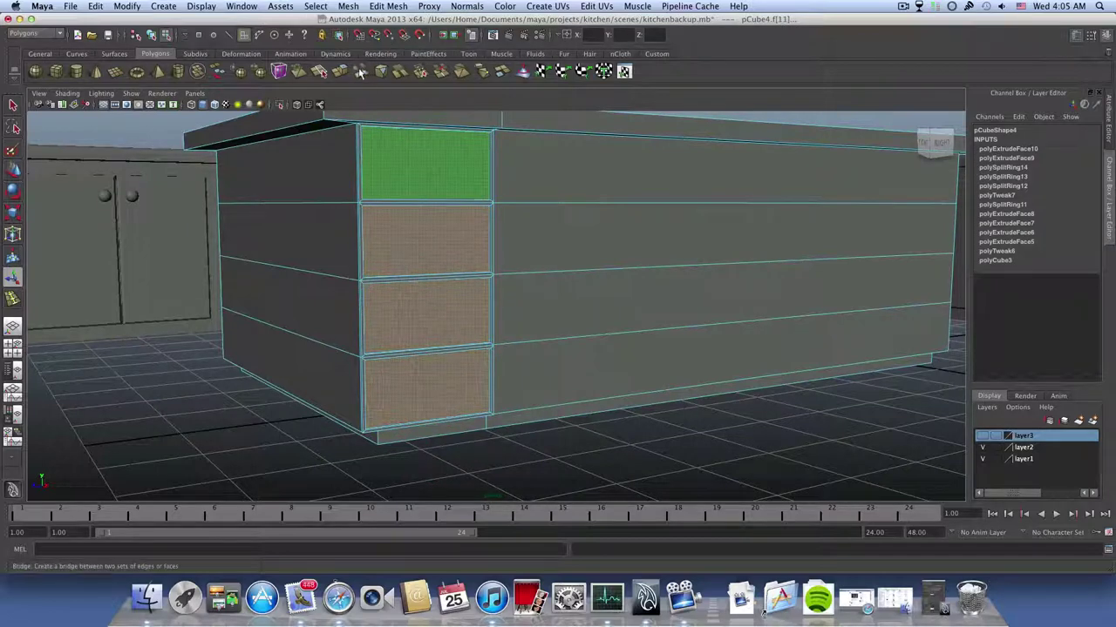
left_click(340, 71)
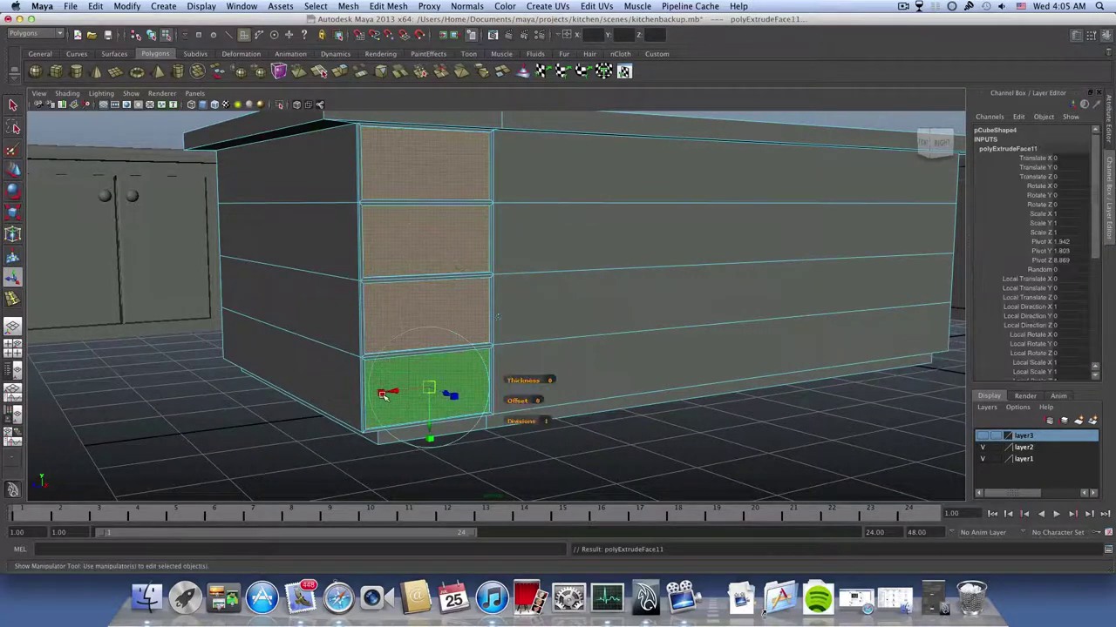
left_click(383, 393)
left_click_drag(427, 392, 402, 402)
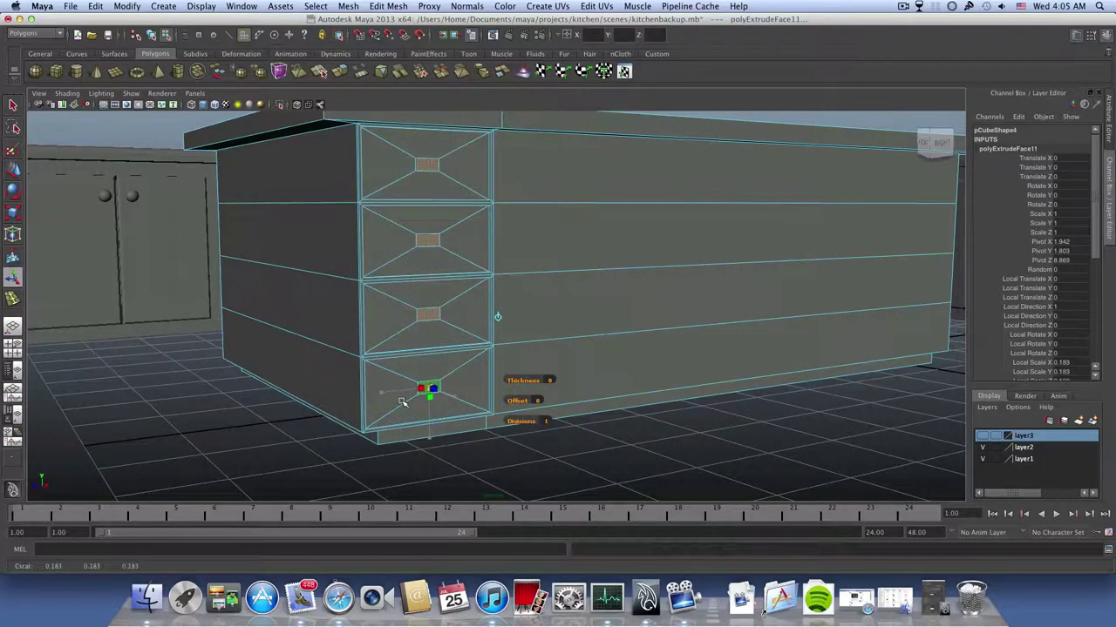
left_click_drag(429, 439, 322, 418)
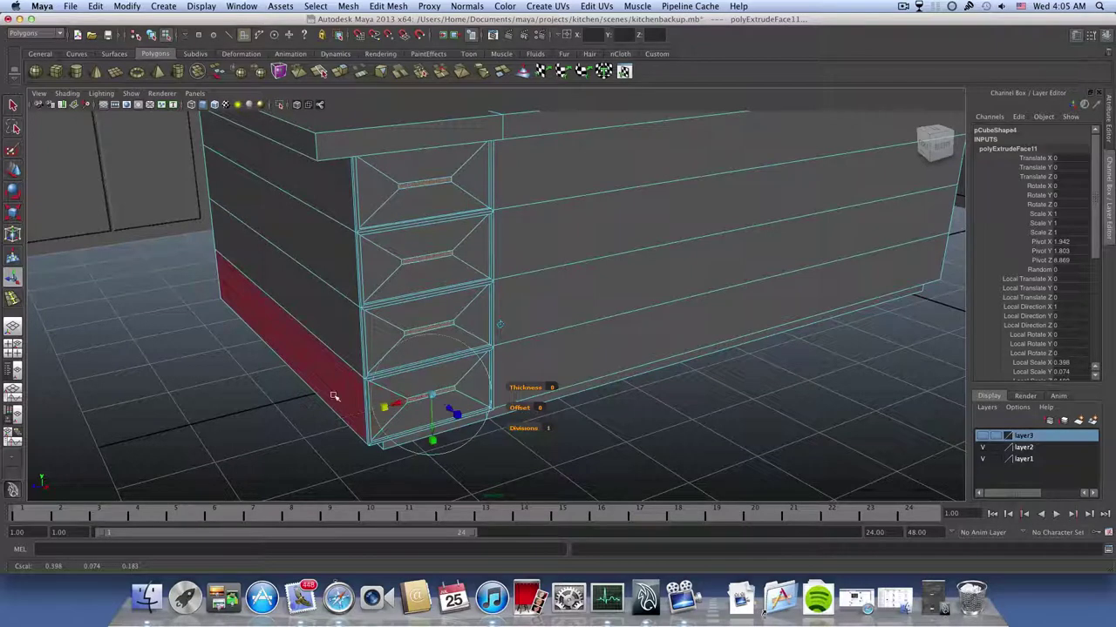
- Extrude the four small faces outward about 0.106 to form the drawer handles, and return to object selection
left_click(340, 72)
left_click_drag(433, 400, 401, 384, "alt")
middle_click_drag(565, 378, 423, 403, "alt")
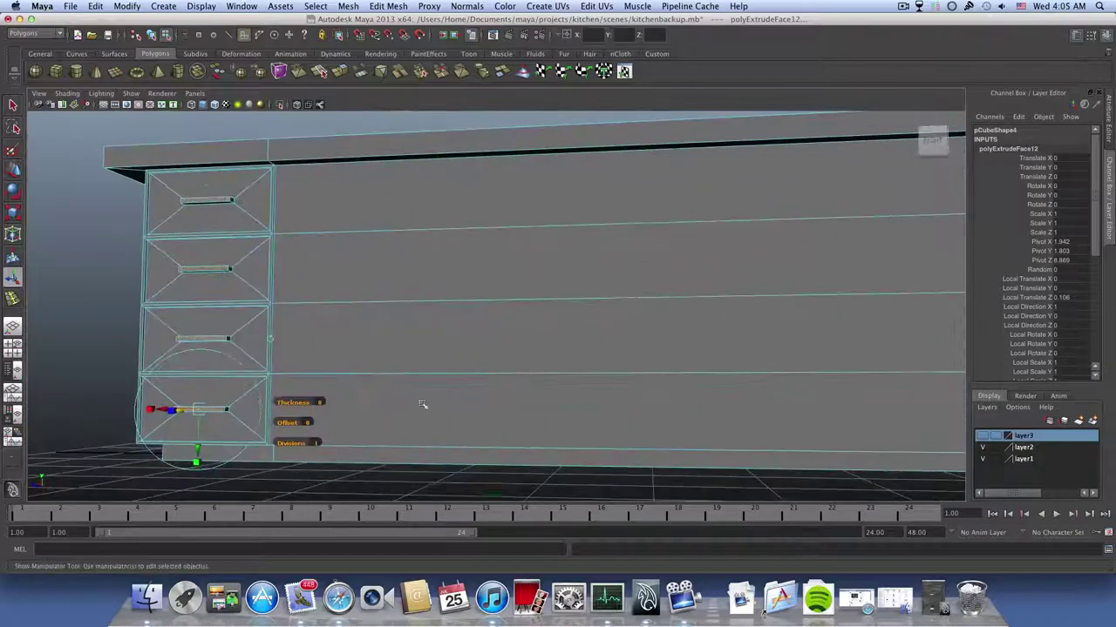
right_click_drag(423, 403, 517, 345, "alt")
key("F8")
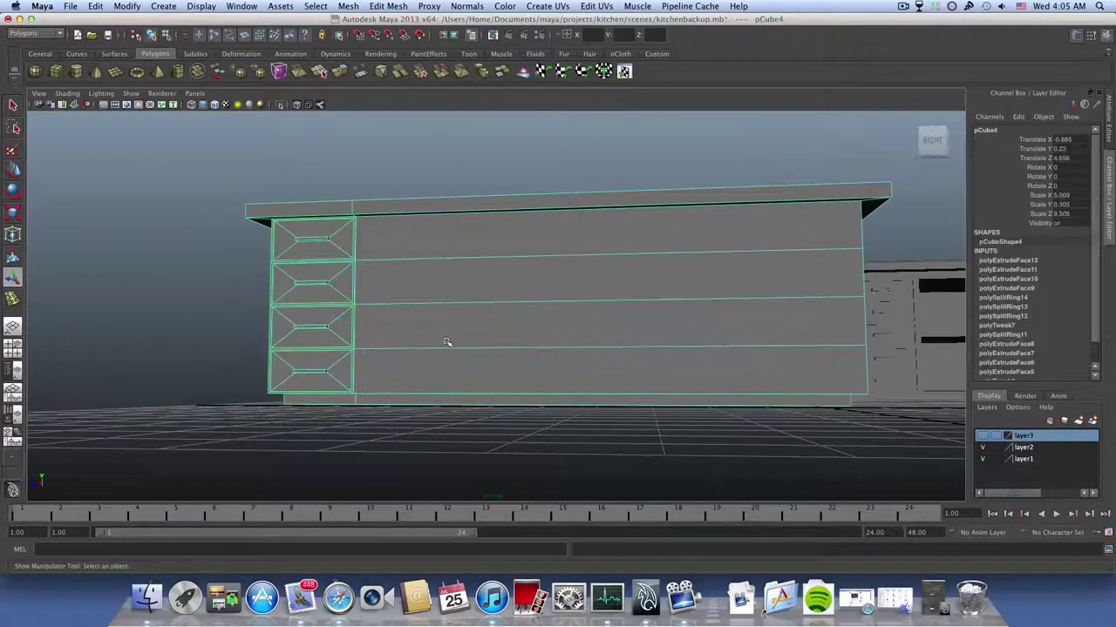
- Select the four stacked faces of the narrow column on the island's opposite side and extrude them together, scaled to about 0.867 in X
left_click_drag(260, 322, 463, 330, "alt")
left_click_drag(452, 406, 523, 398, "alt")
mouse_move(386, 442)
right_mouse_down()
mouse_move(381, 418)
mouse_move(384, 436)
right_mouse_up()
left_click(378, 431)
left_click(378, 395, "shift")
left_click(369, 301, "shift")
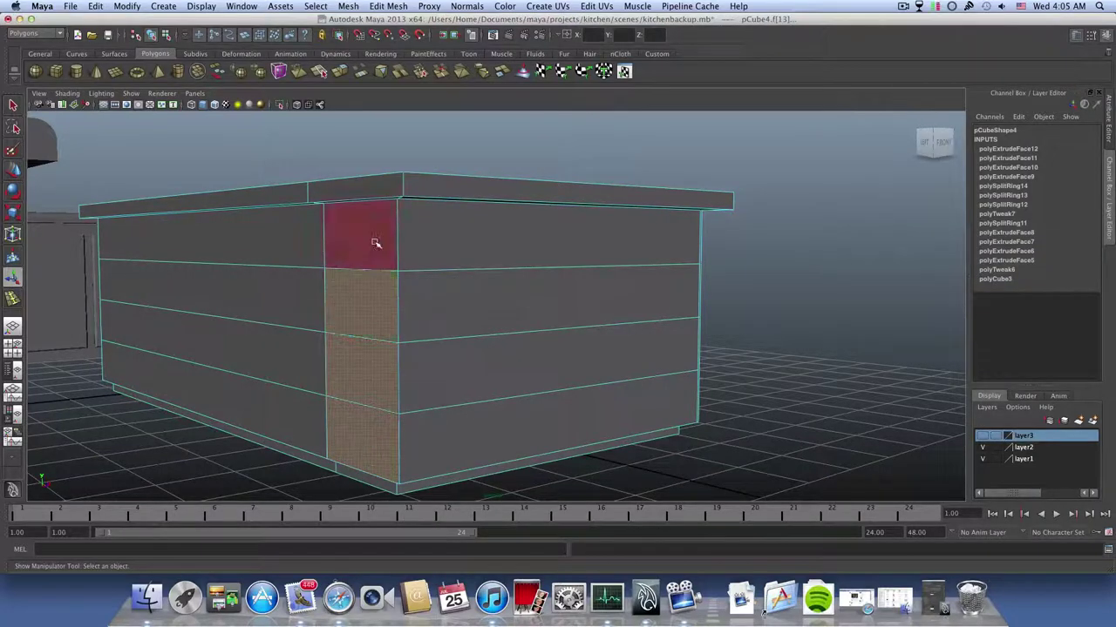
left_click(376, 243, "shift")
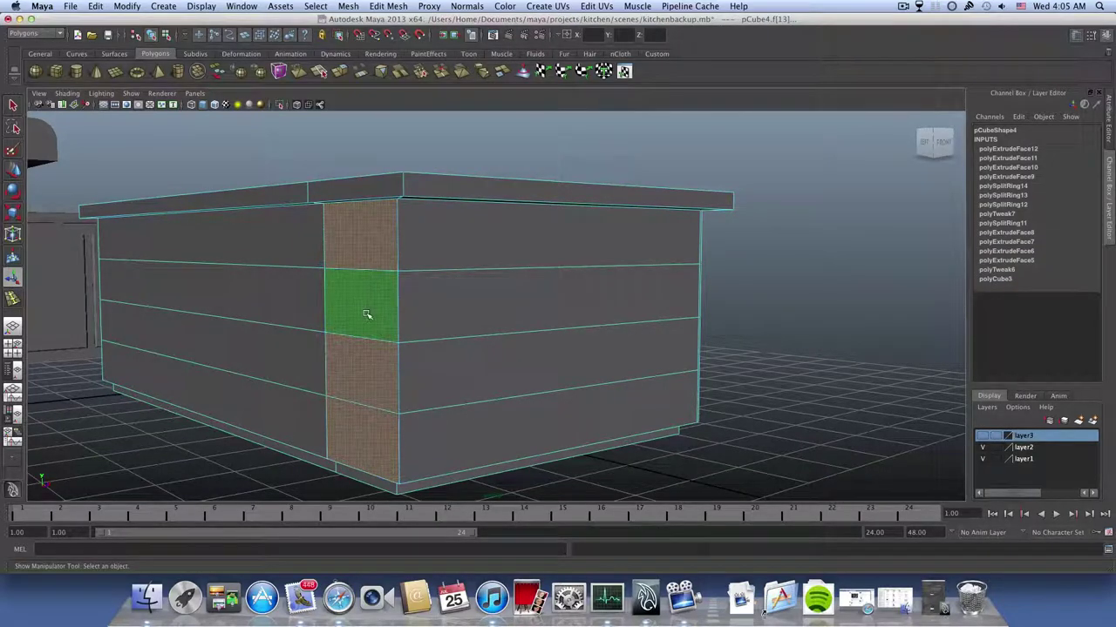
left_click(339, 71)
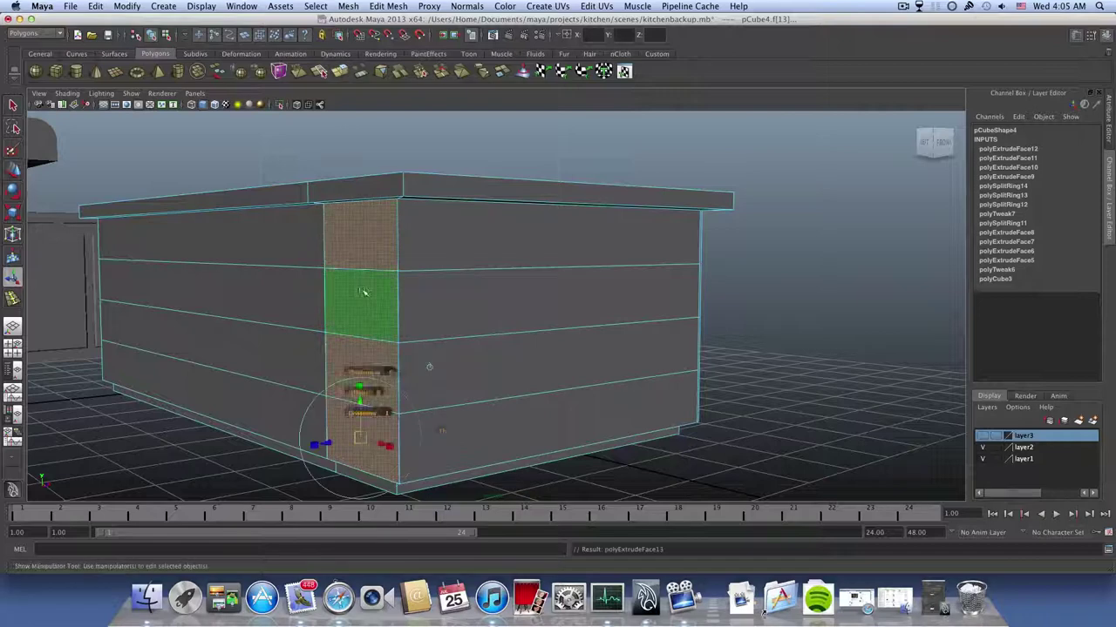
left_click(317, 447)
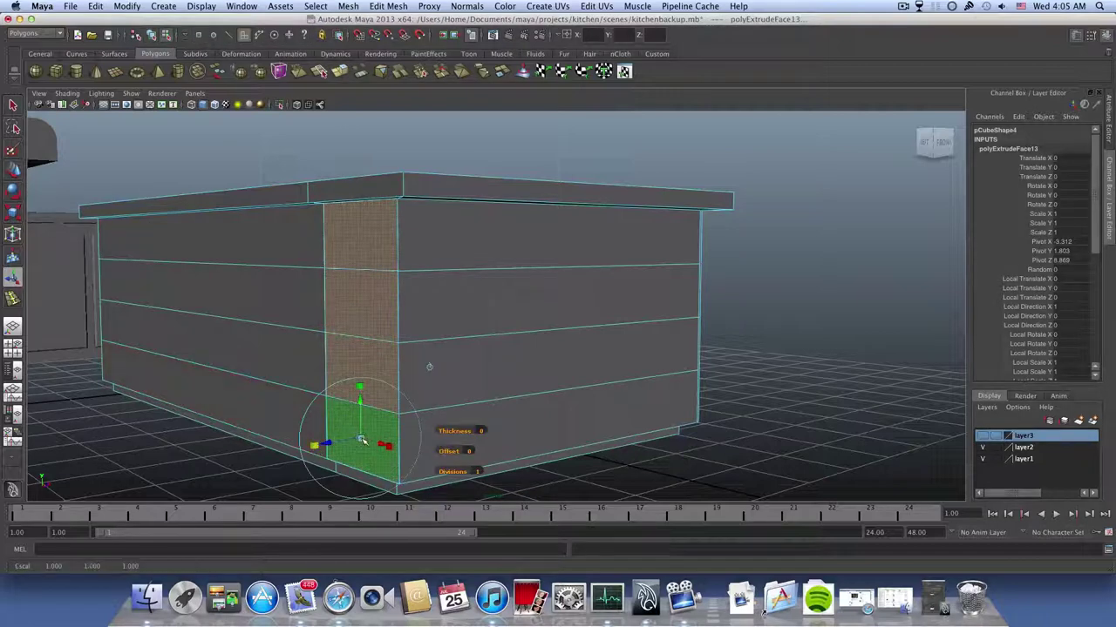
mouse_move(362, 440)
left_mouse_down()
mouse_move(369, 436)
mouse_move(359, 446)
left_mouse_up()
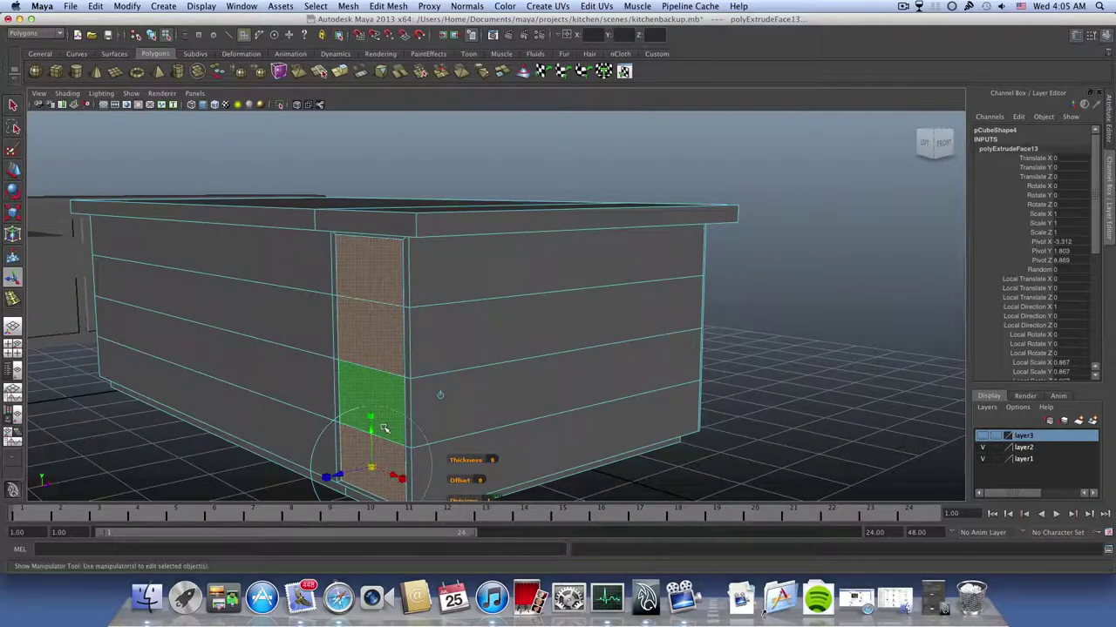
- Select the narrow border faces all around the inset door panel and extrude them about 0.065 to set off the door
left_click(404, 330)
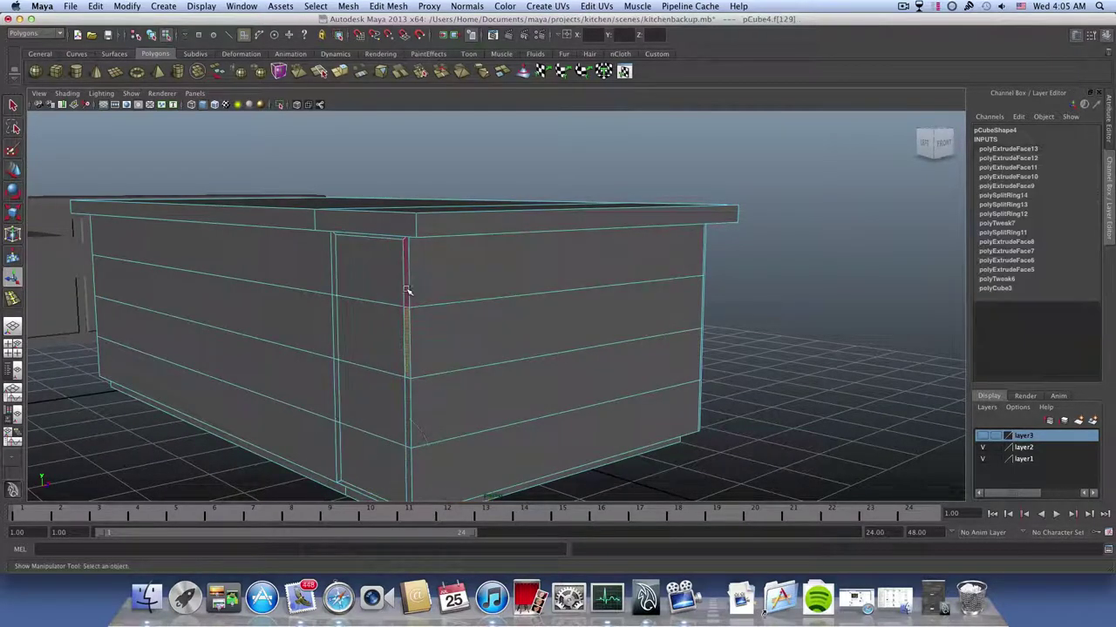
left_click(407, 288, "shift")
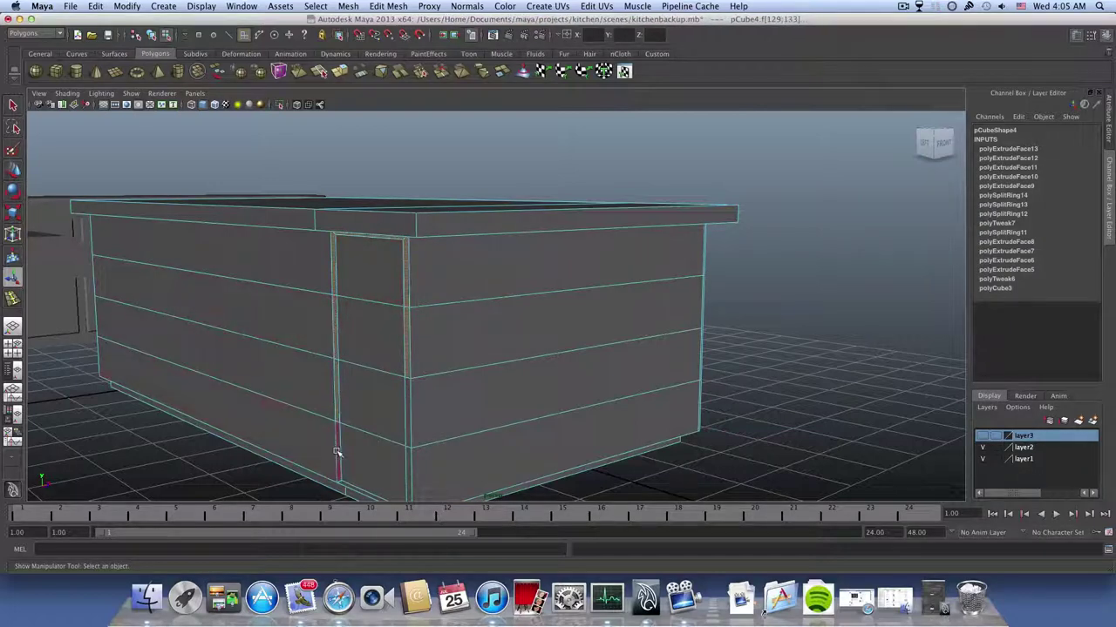
left_click(347, 487)
left_click(406, 473, "shift")
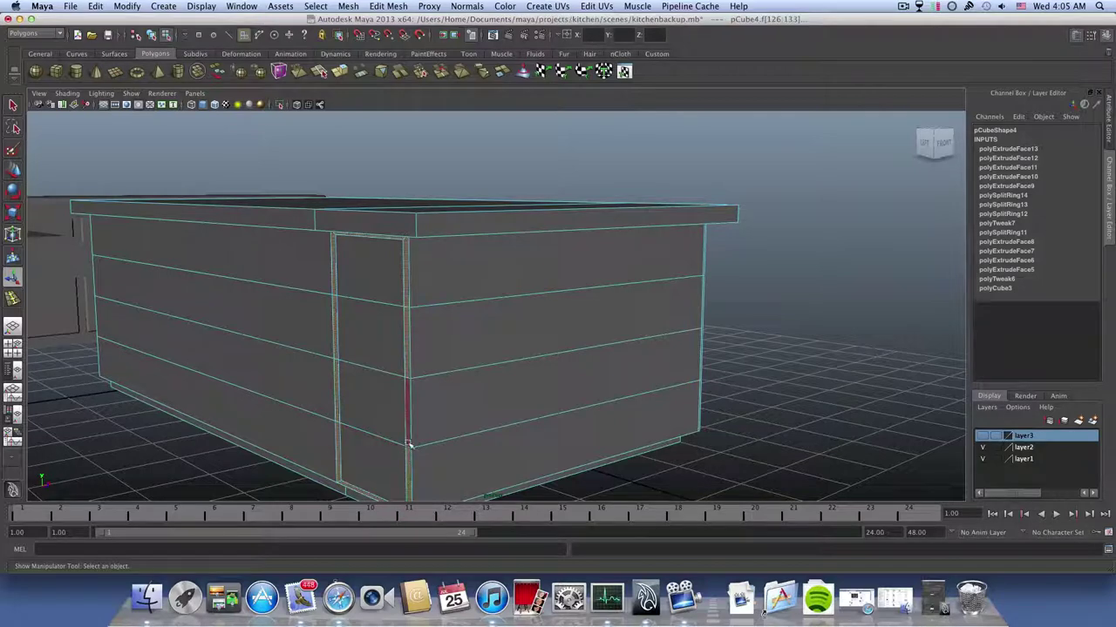
left_click(408, 440, "shift")
scroll(380, 377, "down", 3)
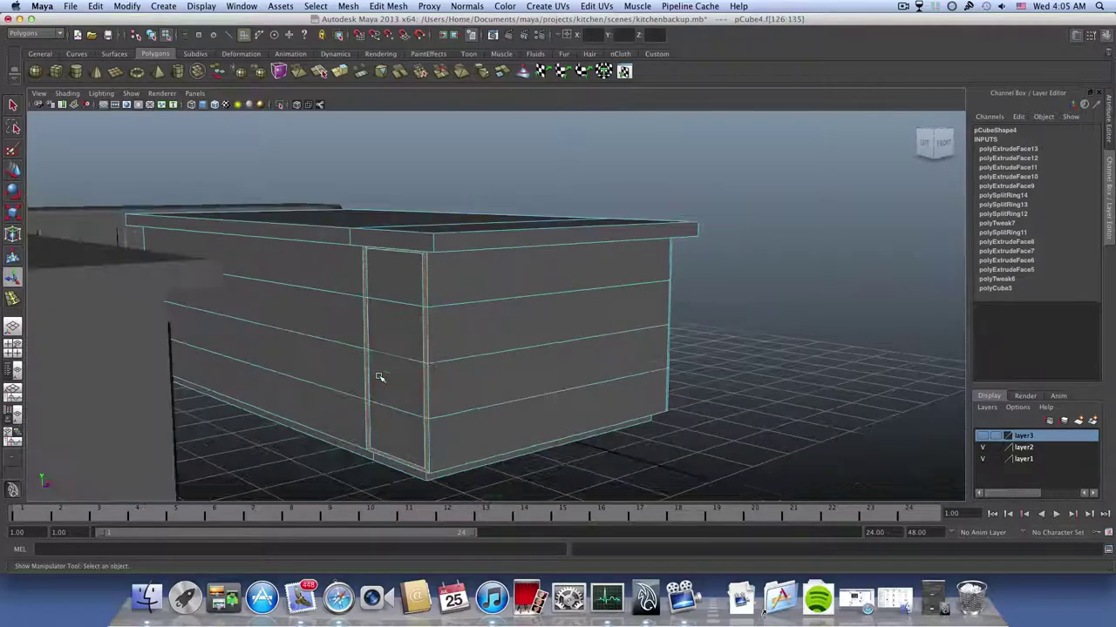
left_click_drag(401, 383, 400, 378, "alt")
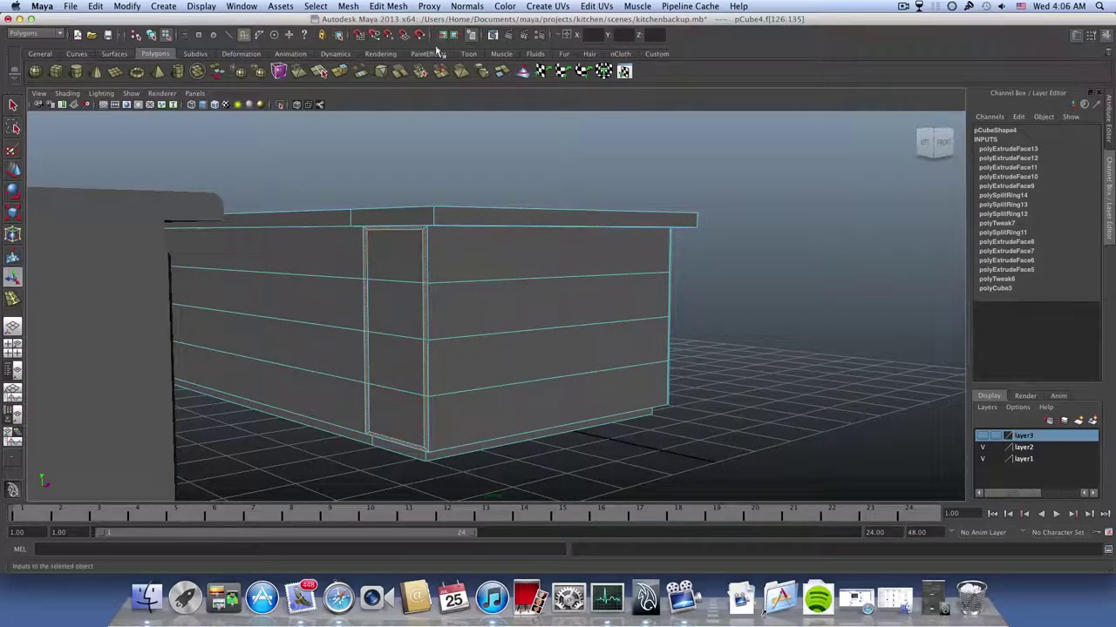
left_click(340, 71)
left_click_drag(488, 291, 394, 394, "alt")
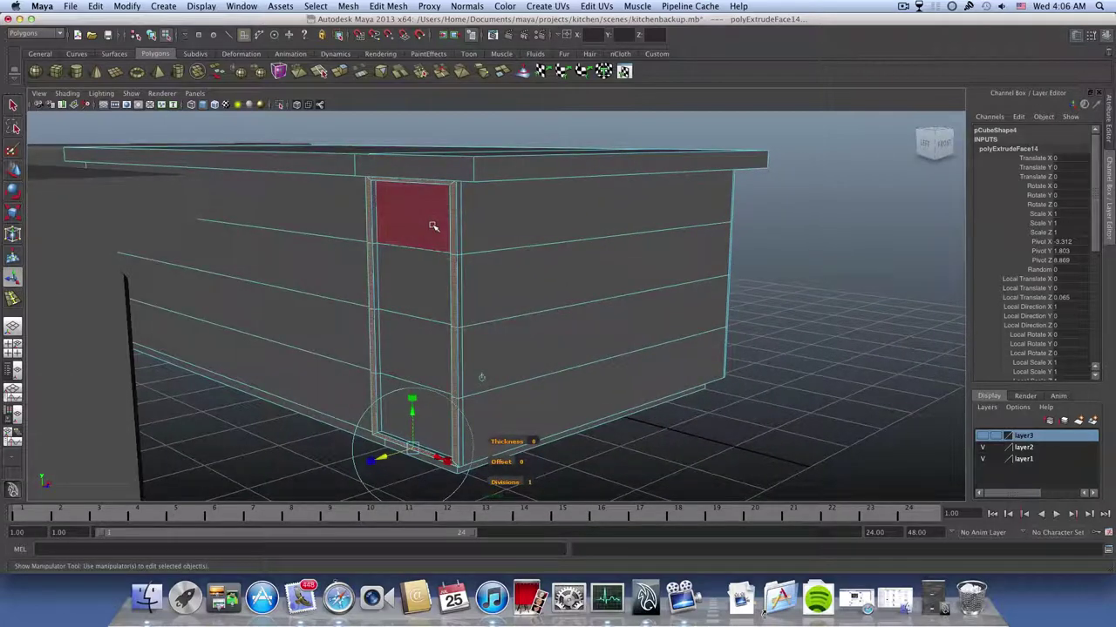
- Extrude the door panel's uppermost face and scale it to about 0.455 in X and 0.104 in Y as a handle base
left_click(432, 226)
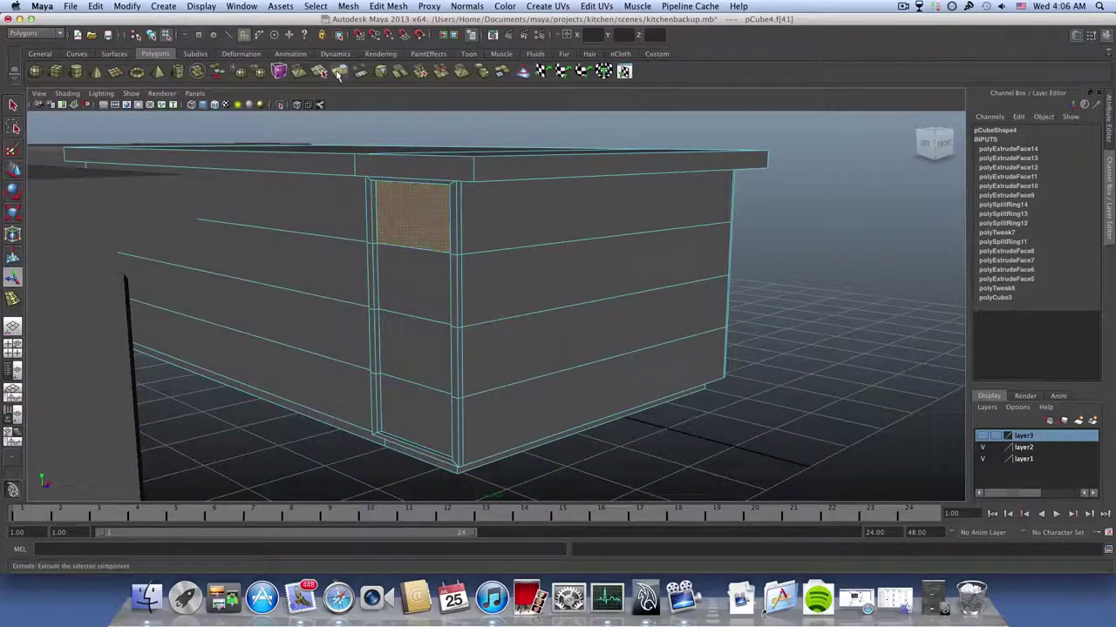
left_click_drag(415, 163, 428, 218)
left_click_drag(413, 166, 398, 186)
middle_click_drag(399, 187, 453, 194, "alt")
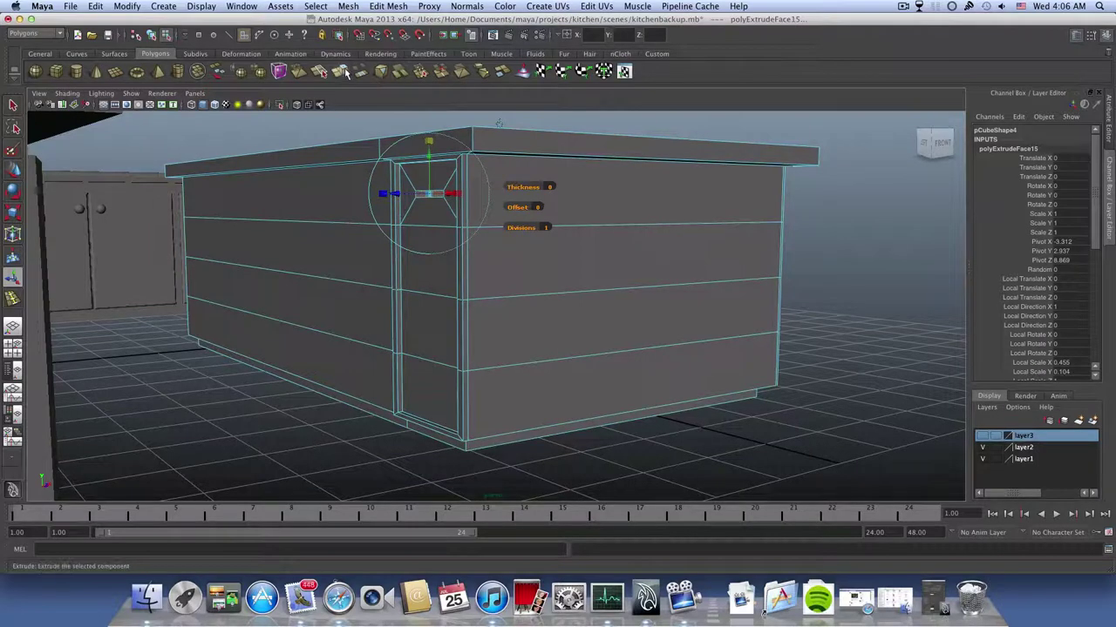
- Extrude the door's small handle face outward about 0.102 to form the handle, and return to object selection
left_click(341, 72)
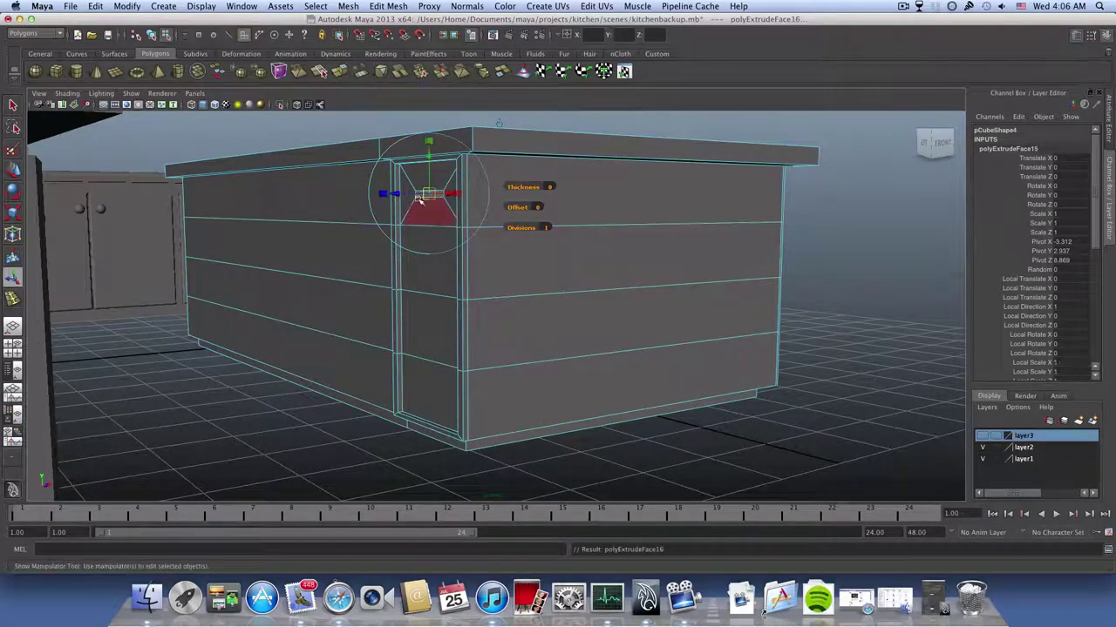
left_click_drag(396, 195, 374, 241)
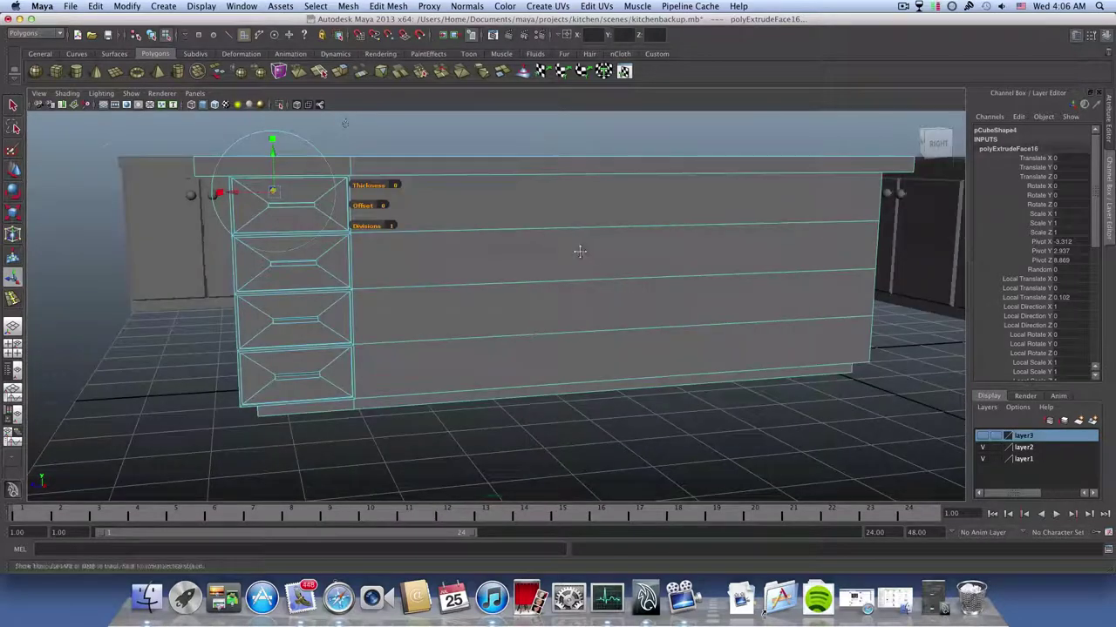
middle_click_drag(579, 251, 436, 260, "alt")
key("F8")
left_click_drag(435, 259, 511, 299, "alt")
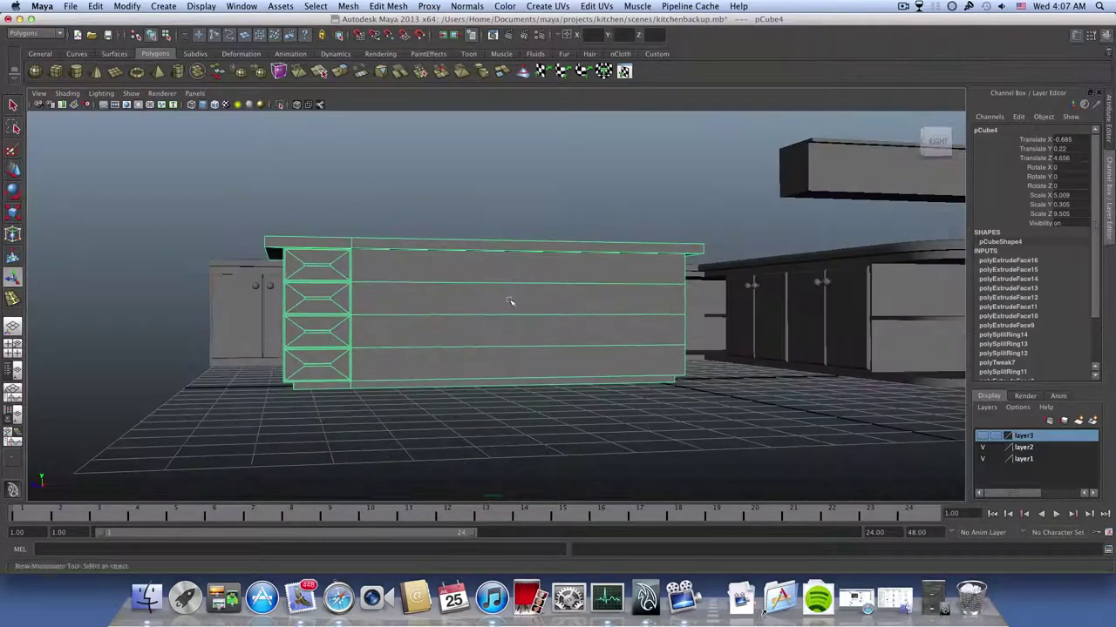
right_click_drag(511, 299, 641, 305, "alt")
left_click_drag(641, 305, 680, 311, "alt")
right_click_drag(680, 311, 698, 325, "alt")
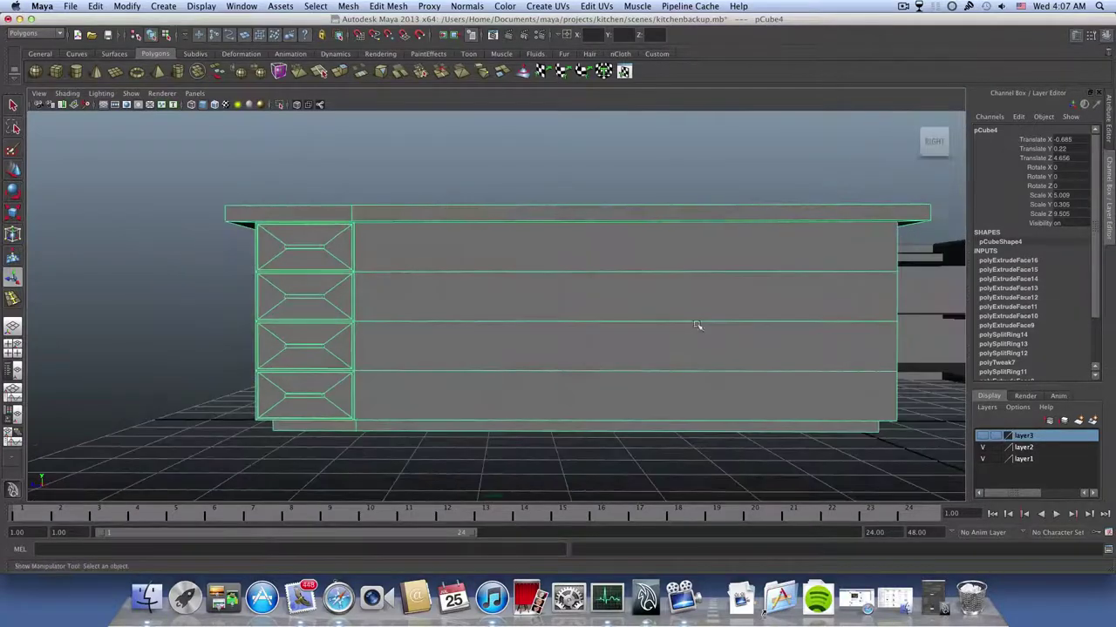
left_click_drag(598, 308, 442, 286, "alt")
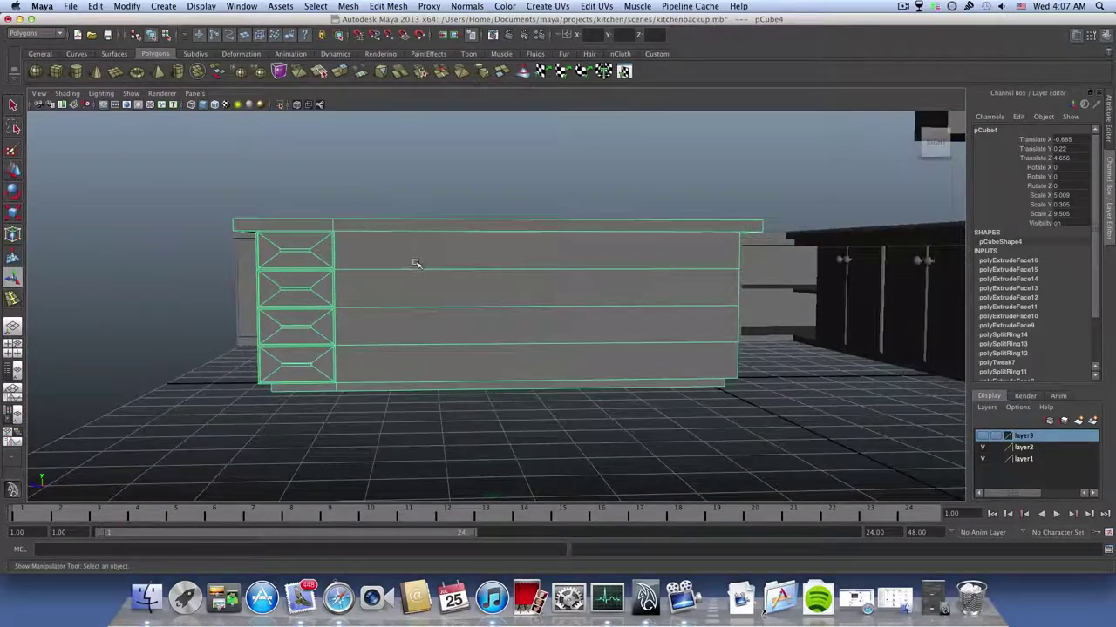
left_click_drag(517, 269, 419, 271, "alt")
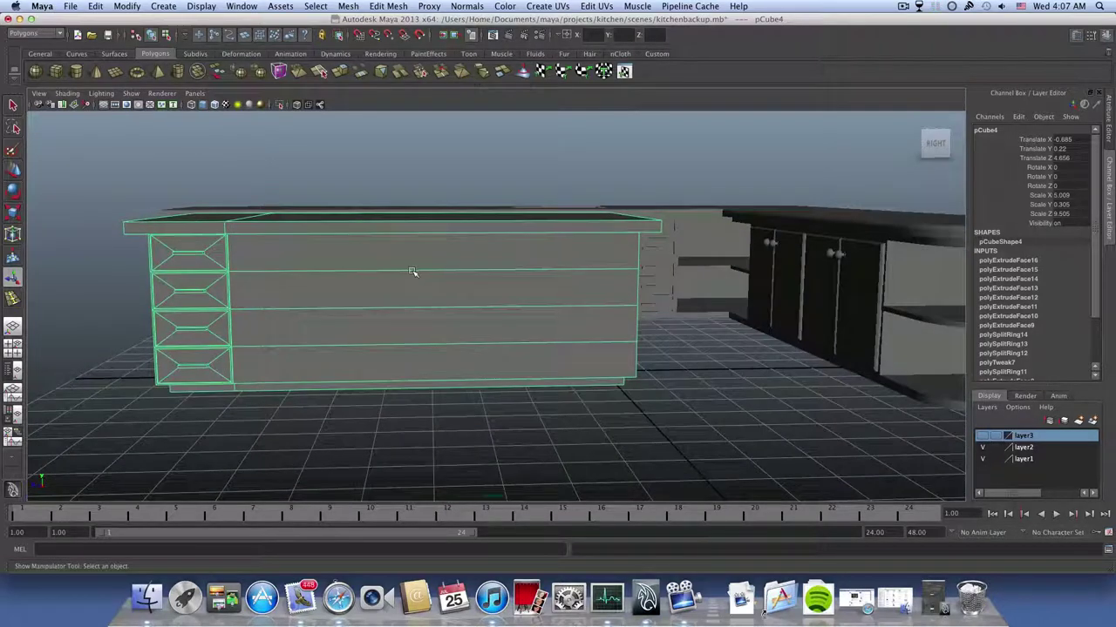
right_click(414, 273, "shift")
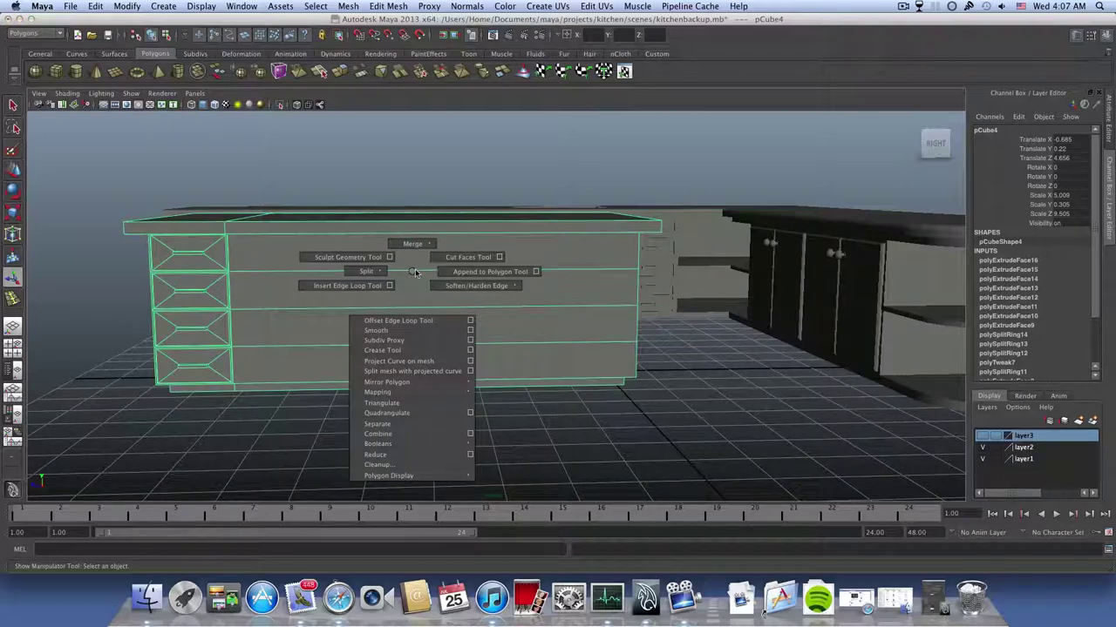
left_click(364, 290)
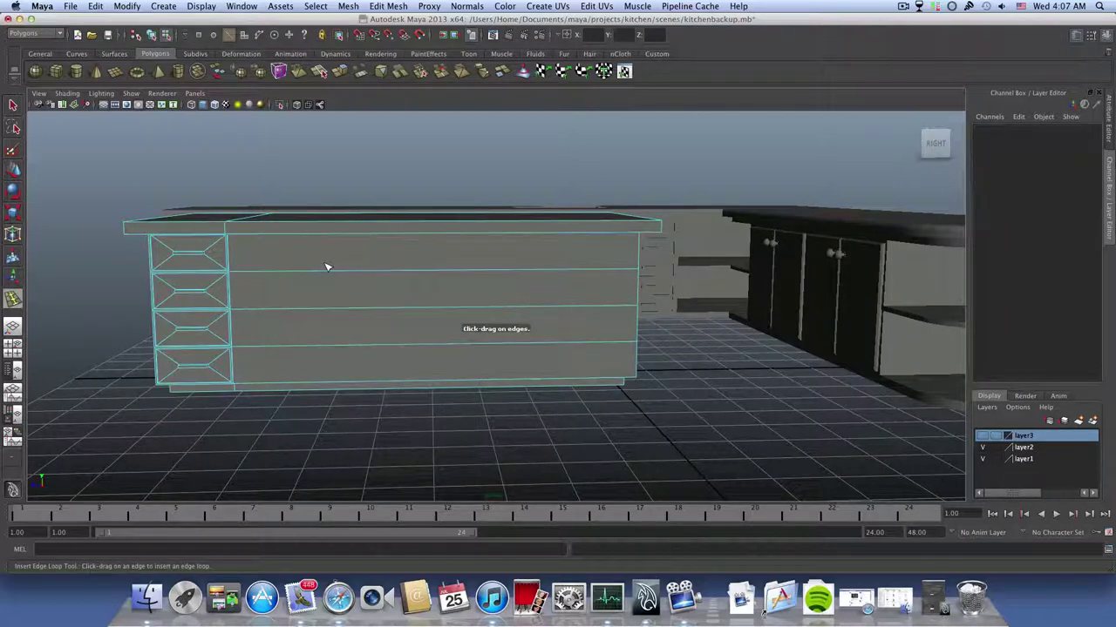
middle_click_drag(327, 267, 329, 226, "alt")
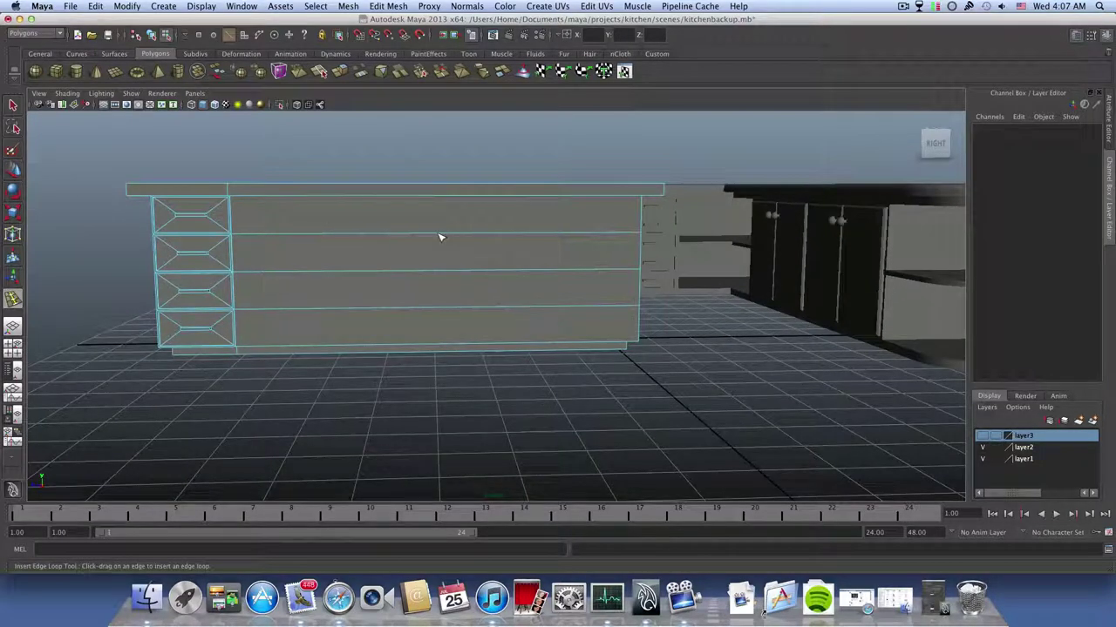
left_click(12, 107)
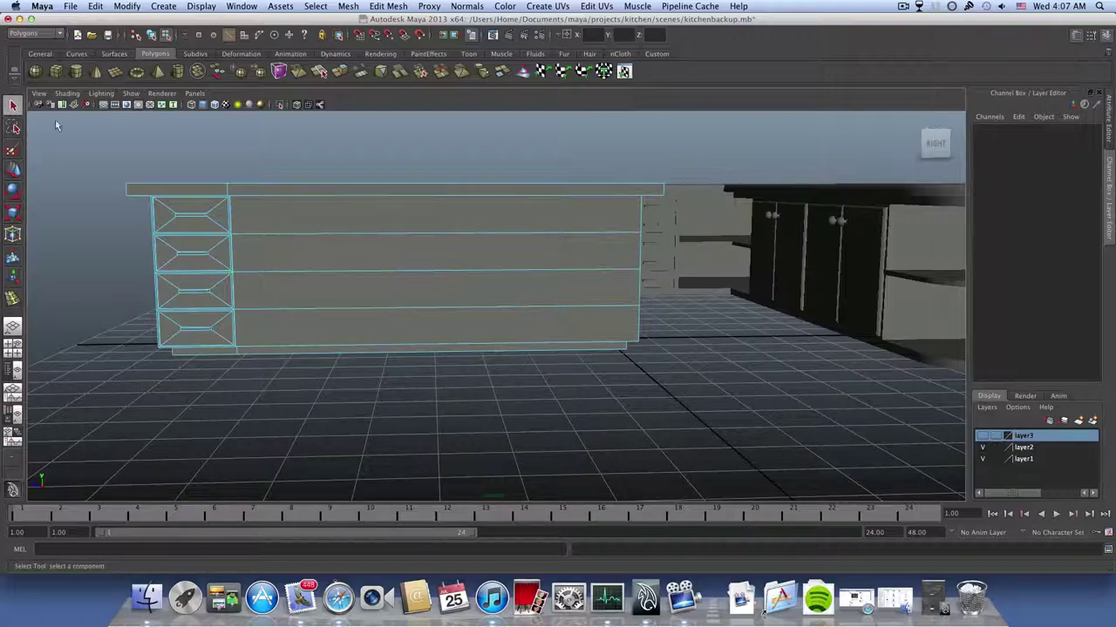
- Try To Edge Ring and Split on the whole island object, and undo the split
left_click(375, 260)
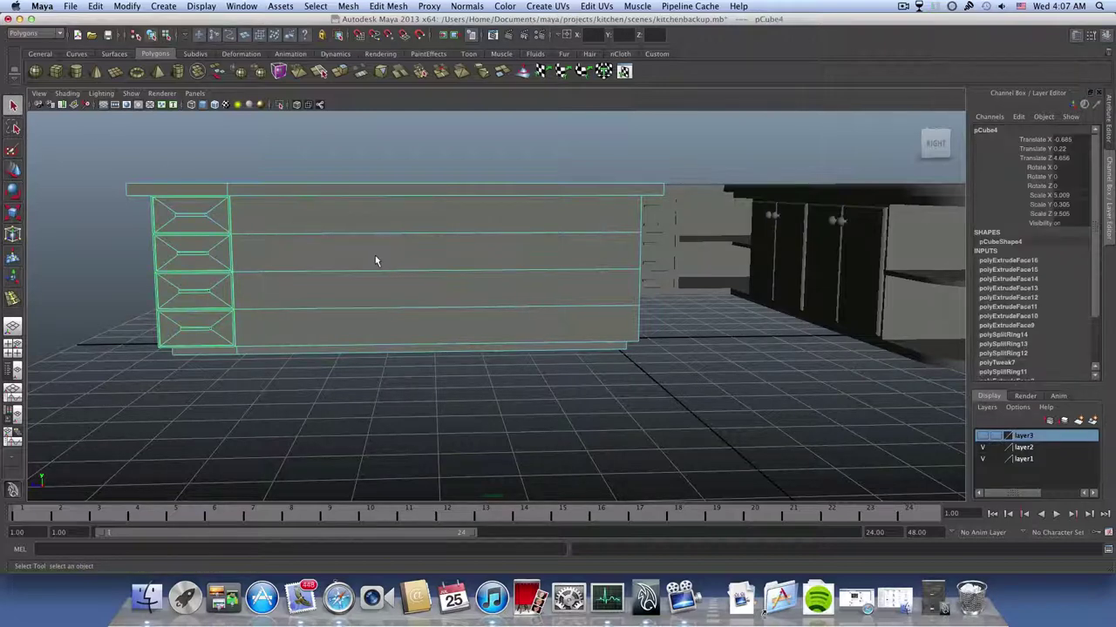
right_click(462, 232, "ctrl")
mouse_move(401, 242)
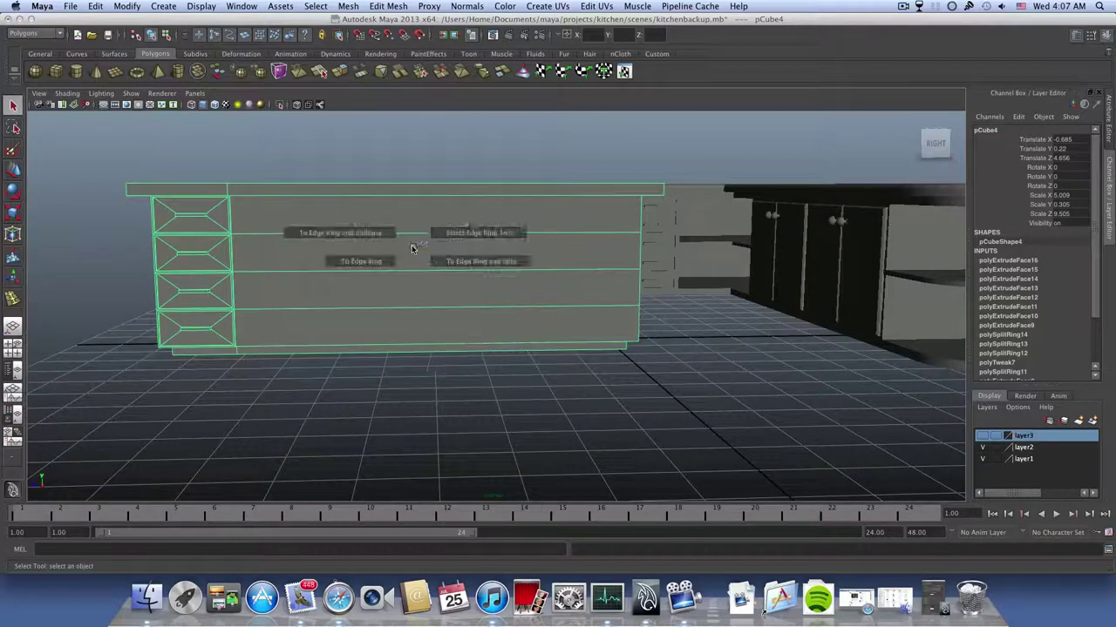
left_click(465, 261)
key("ctrl+z")
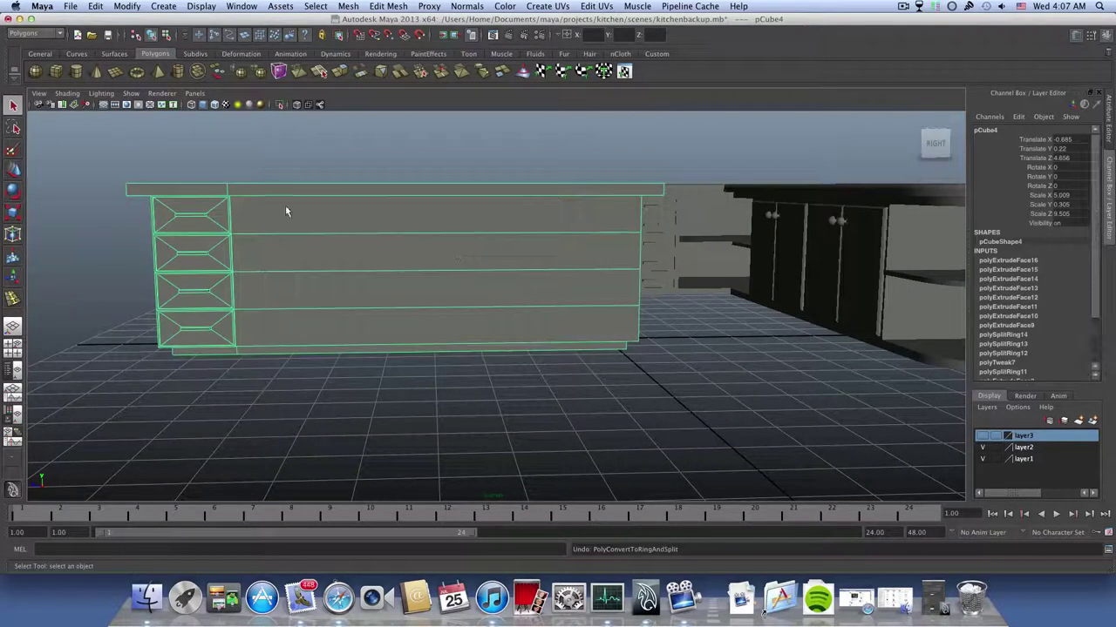
- Select a horizontal edge on the long side beside the drawers and split its edge ring with a vertical loop down the middle
right_click_drag(398, 238, 399, 213)
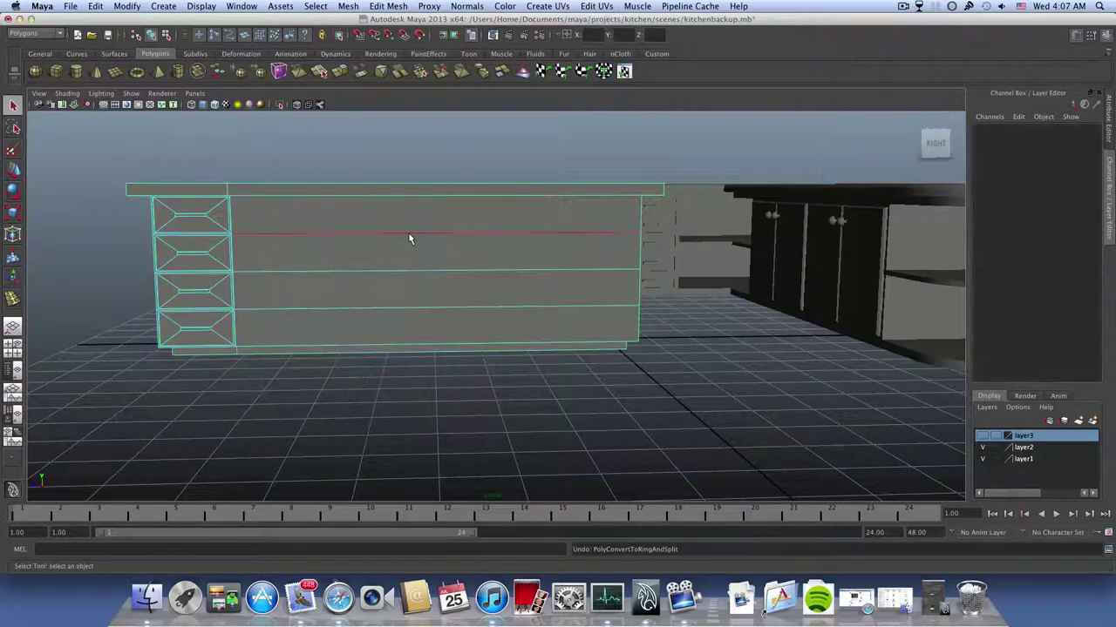
left_click(409, 233)
right_click_drag(409, 235, 421, 267, "ctrl")
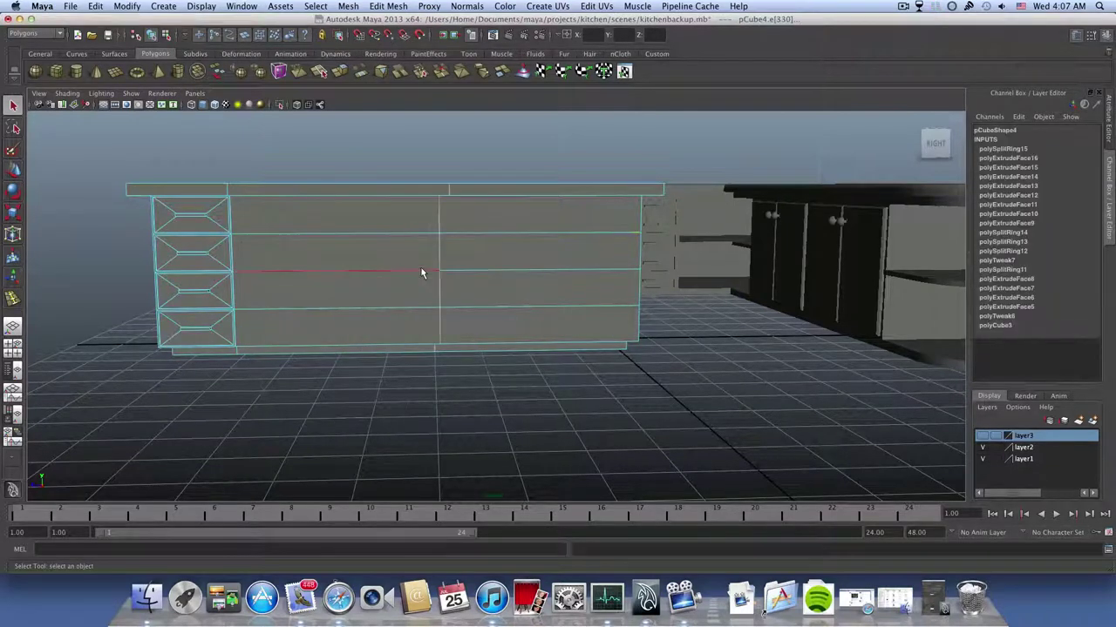
- Select the horizontal edge between the drawers and the middle loop and split its edge ring with a vertical loop halfway along
mouse_move(447, 271)
left_mouse_down("alt")
mouse_move(448, 252)
mouse_move(482, 256)
mouse_move(416, 265)
mouse_move(453, 273)
mouse_move(441, 257)
mouse_move(389, 266)
mouse_move(441, 270)
left_mouse_up("alt")
left_click(13, 211)
scroll(448, 324, "up", 3)
left_click_drag(448, 323, 406, 312, "alt")
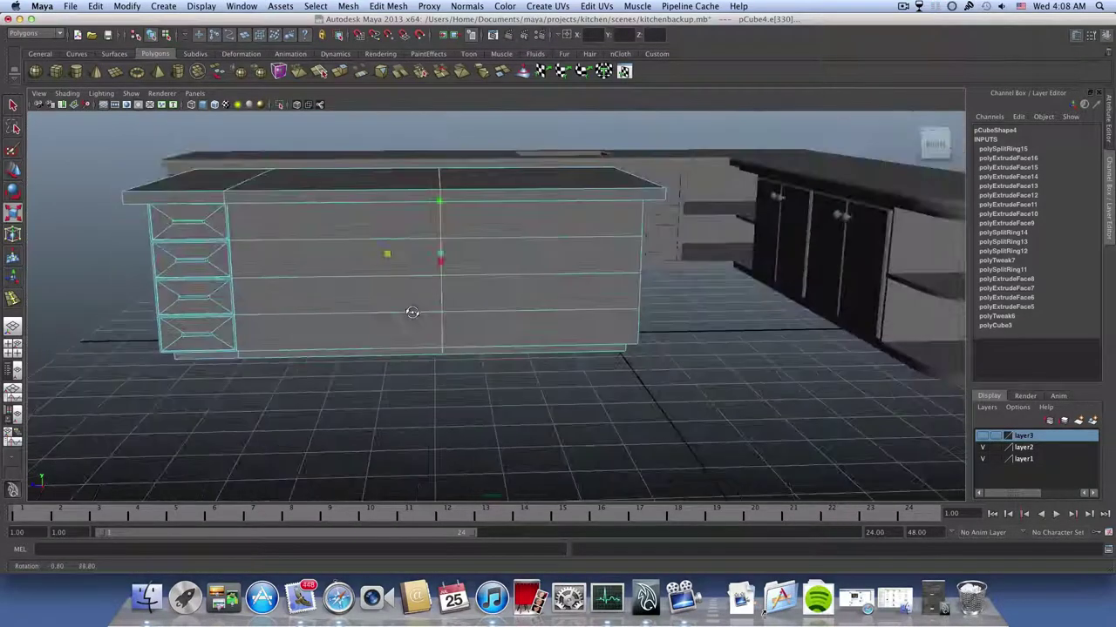
left_click(360, 276)
right_click(360, 277, "ctrl")
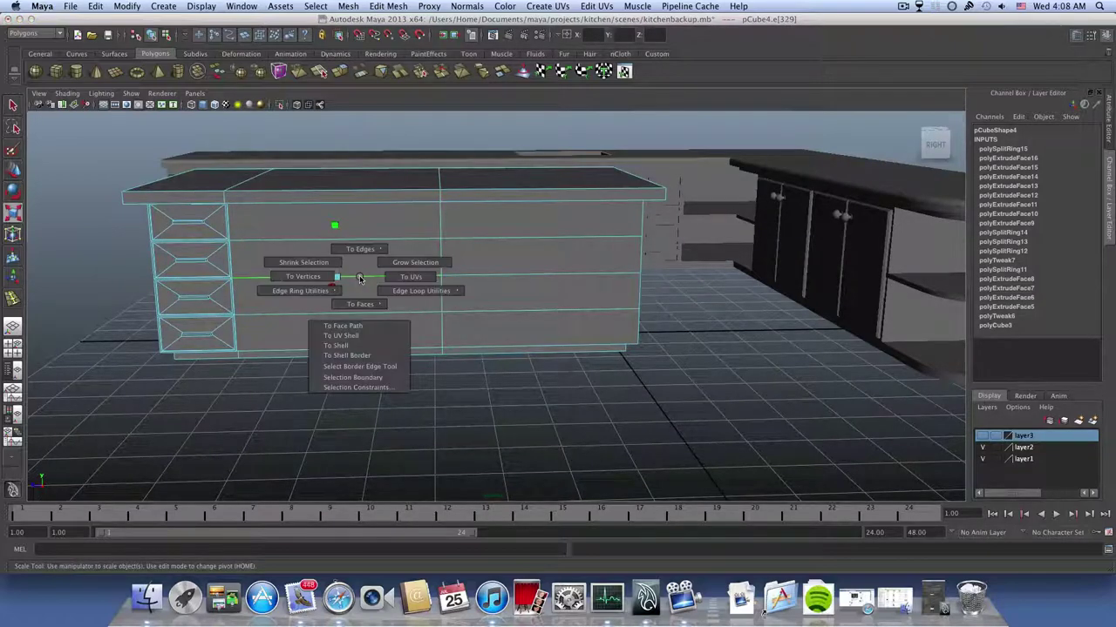
mouse_move(325, 293)
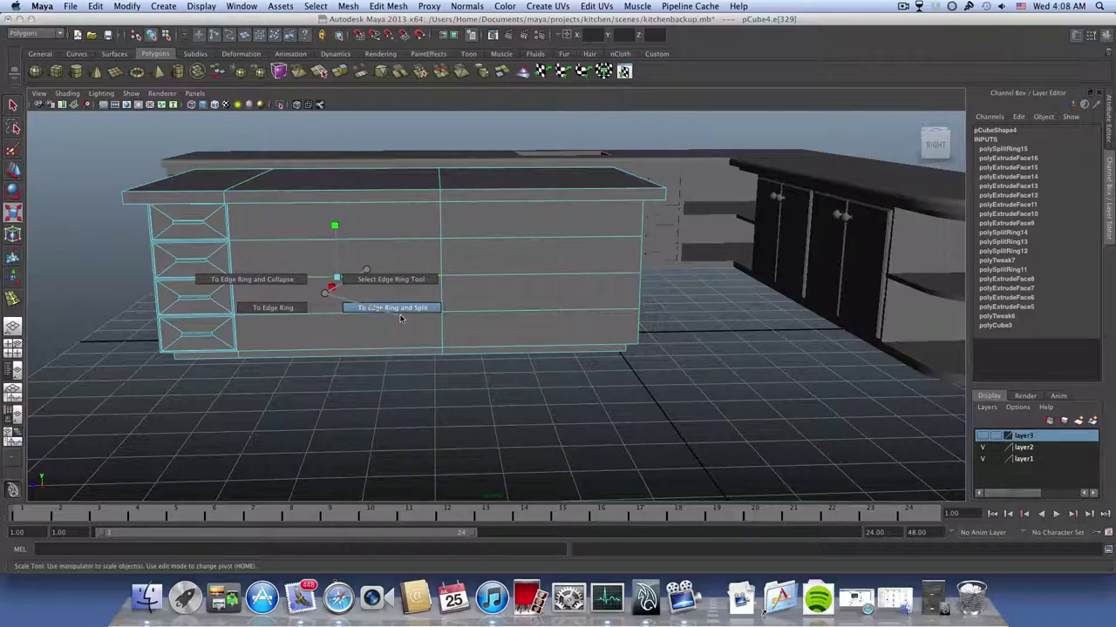
left_click(408, 312)
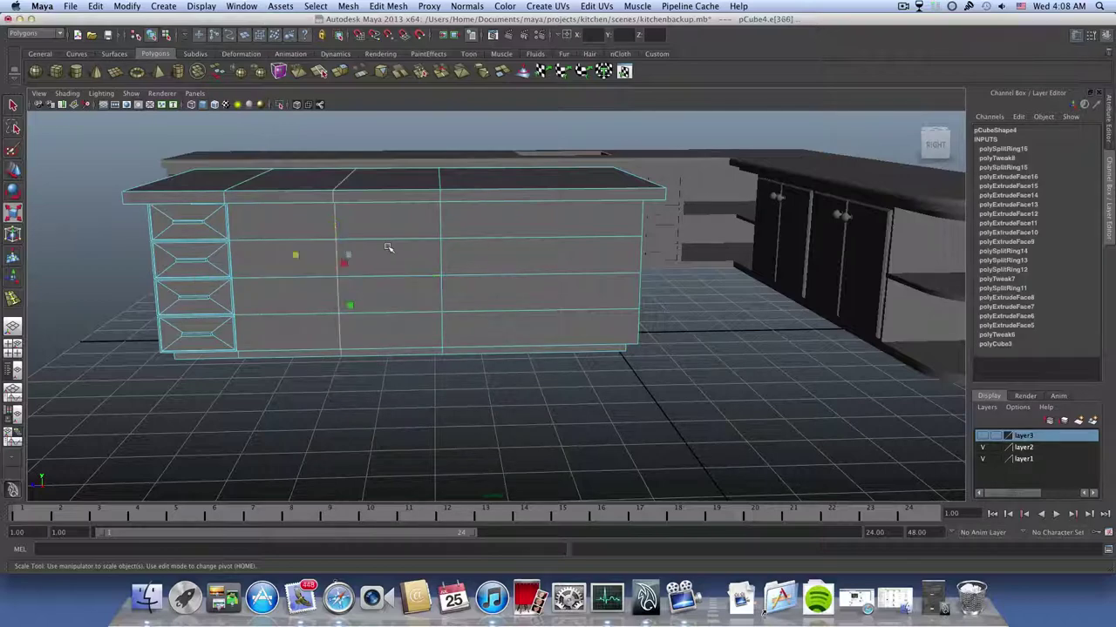
- Split the edge rings on both sides of the new loop, dividing the span between the drawers and the middle loop into four equal sections
middle_click_drag(388, 248, 488, 214, "alt")
left_click_drag(488, 214, 480, 215, "alt")
middle_click_drag(480, 214, 396, 266, "alt")
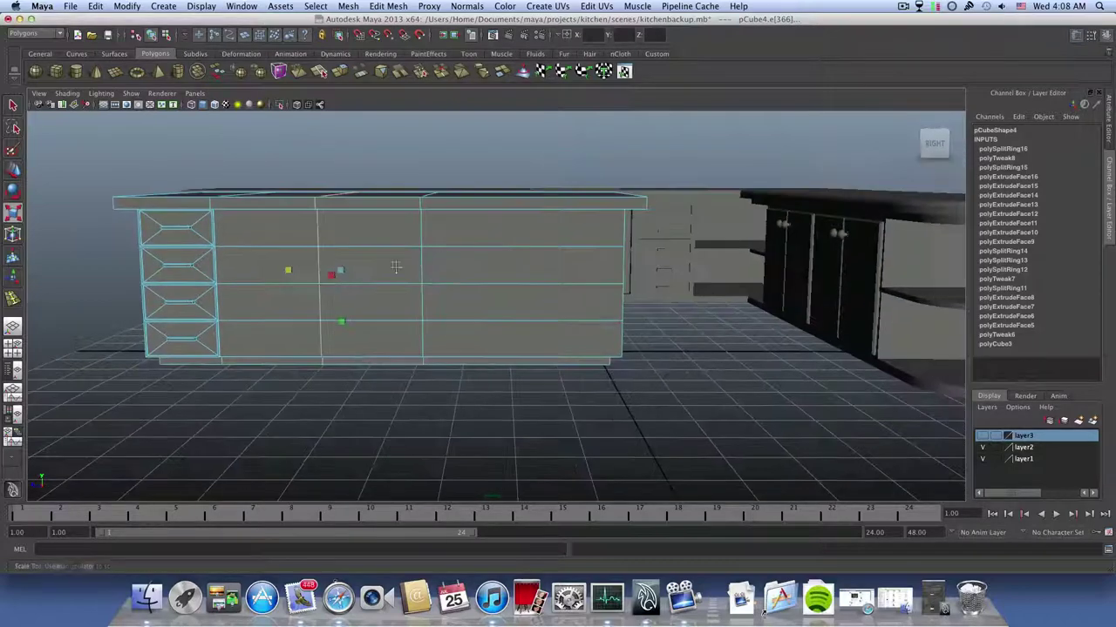
left_click_drag(503, 293, 510, 292, "alt")
middle_click_drag(425, 288, 379, 289, "alt")
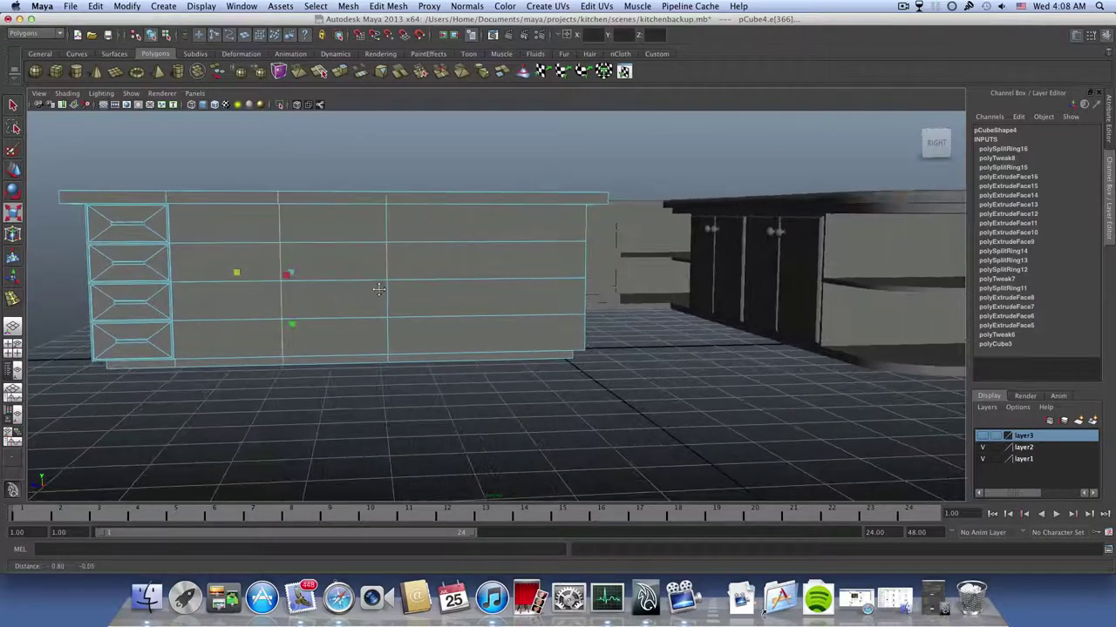
left_click(356, 280)
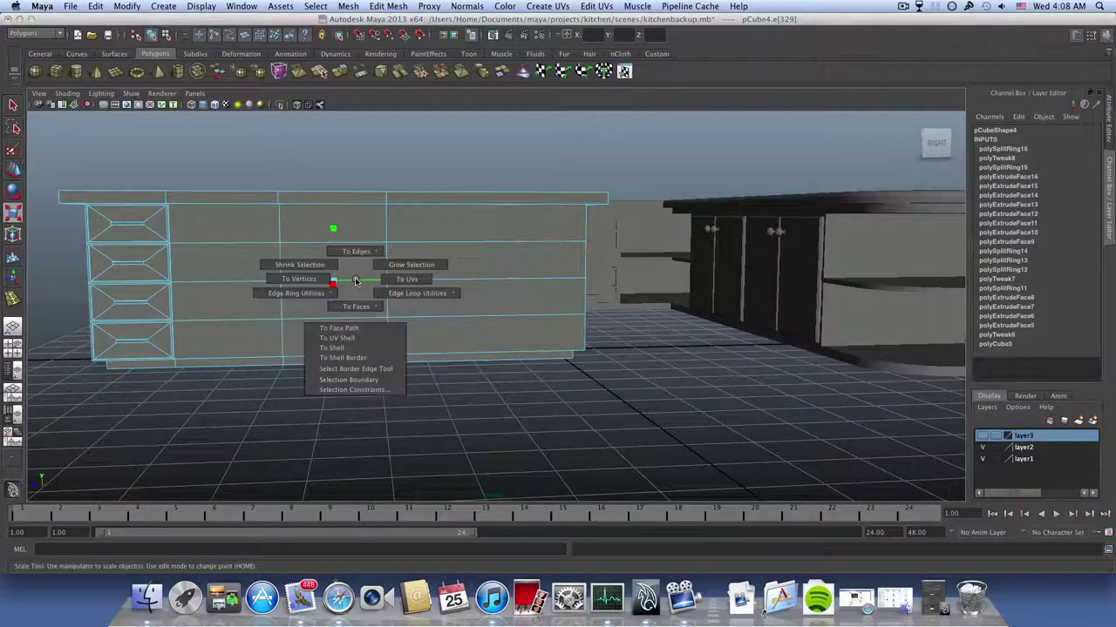
right_click_drag(322, 297, 384, 313, "ctrl")
middle_click_drag(384, 314, 470, 295, "alt")
left_click(377, 278)
right_click_drag(377, 279, 381, 305, "ctrl")
- Split the second and third sections beside the drawers with vertical loops down their middles, and select a horizontal edge in the fourth section
left_click_drag(421, 309, 436, 351, "alt")
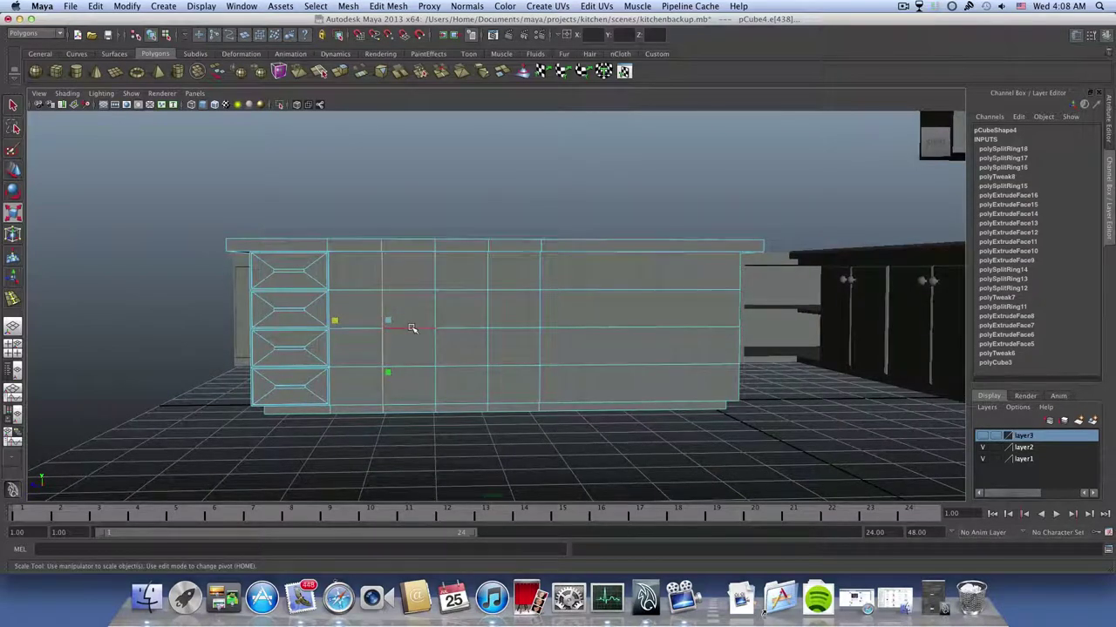
right_click_drag(409, 329, 428, 356, "ctrl")
left_click_drag(428, 355, 532, 375, "alt")
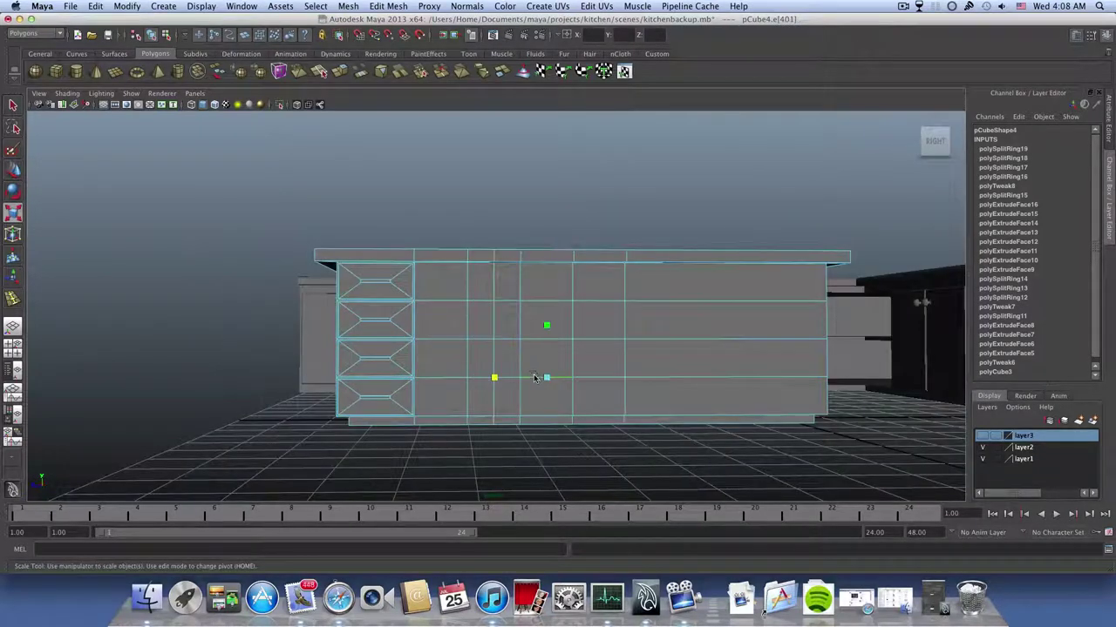
right_click_drag(535, 377, 558, 397, "ctrl")
middle_click_drag(558, 397, 497, 402, "alt")
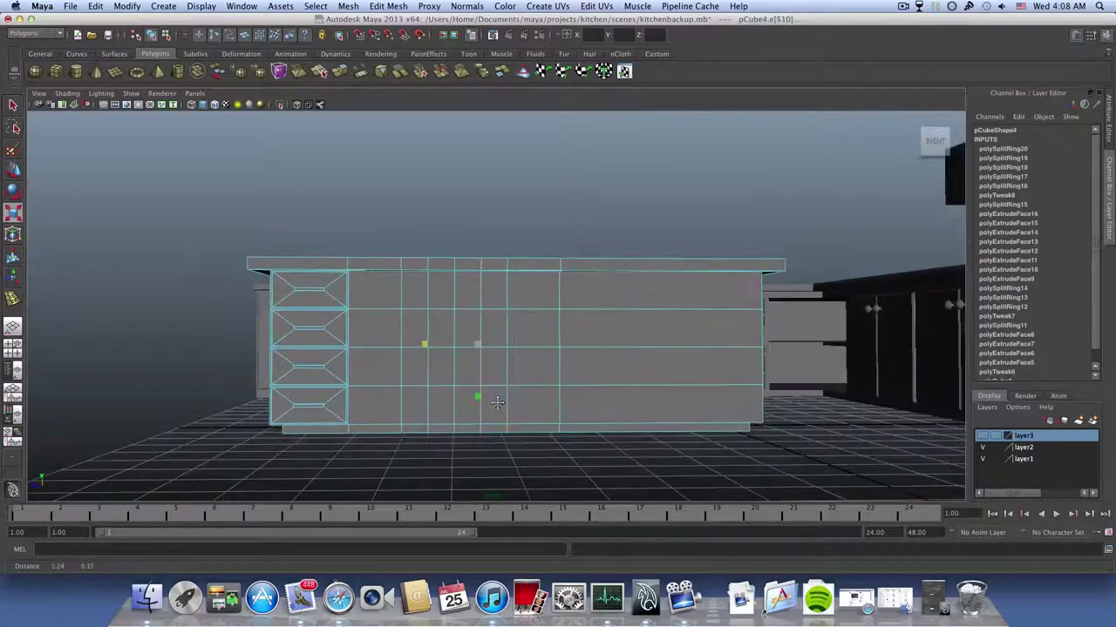
left_click(532, 387)
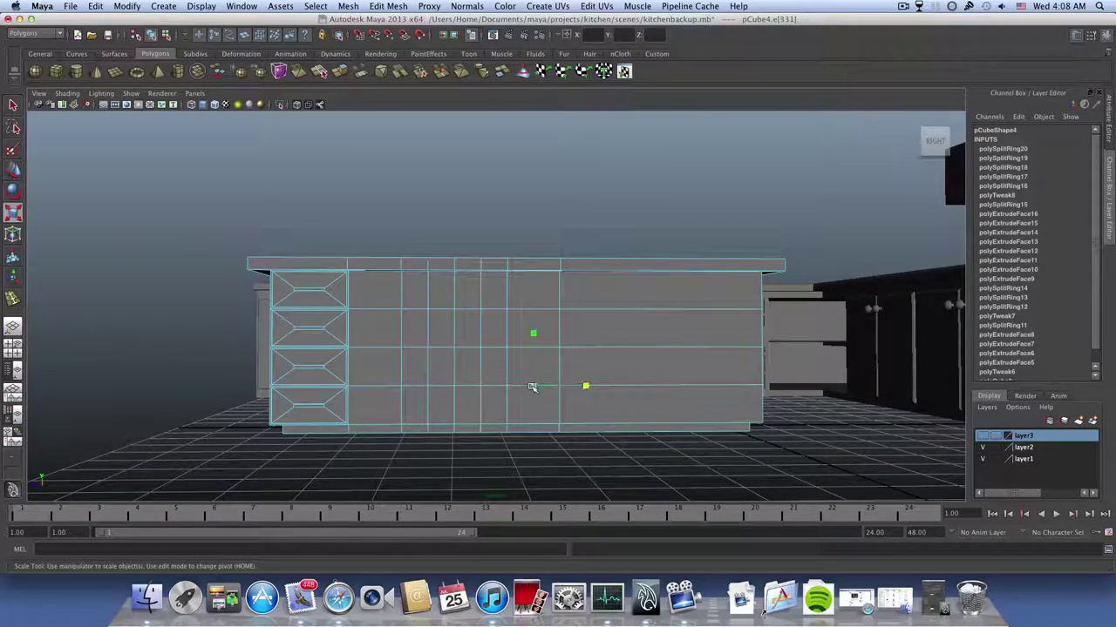
- Try to halve the two outer columns of the section beside the island's drawers with vertical edge ring splits
right_click_drag(530, 387, 529, 388, "ctrl")
left_click(567, 410)
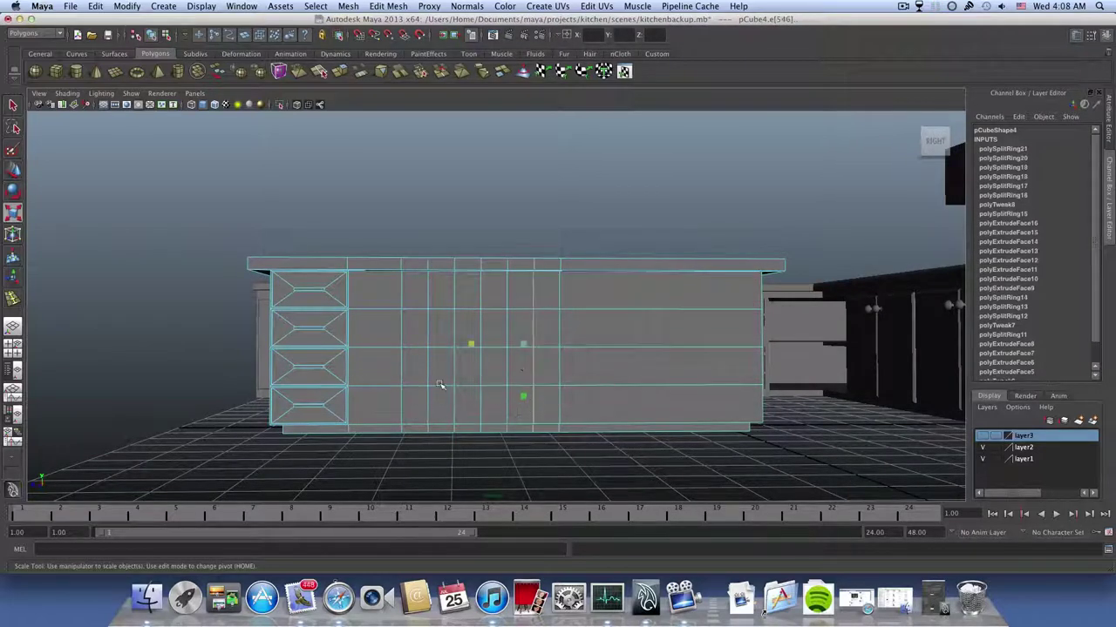
left_click_drag(441, 388, 426, 347, "alt")
left_click(421, 339)
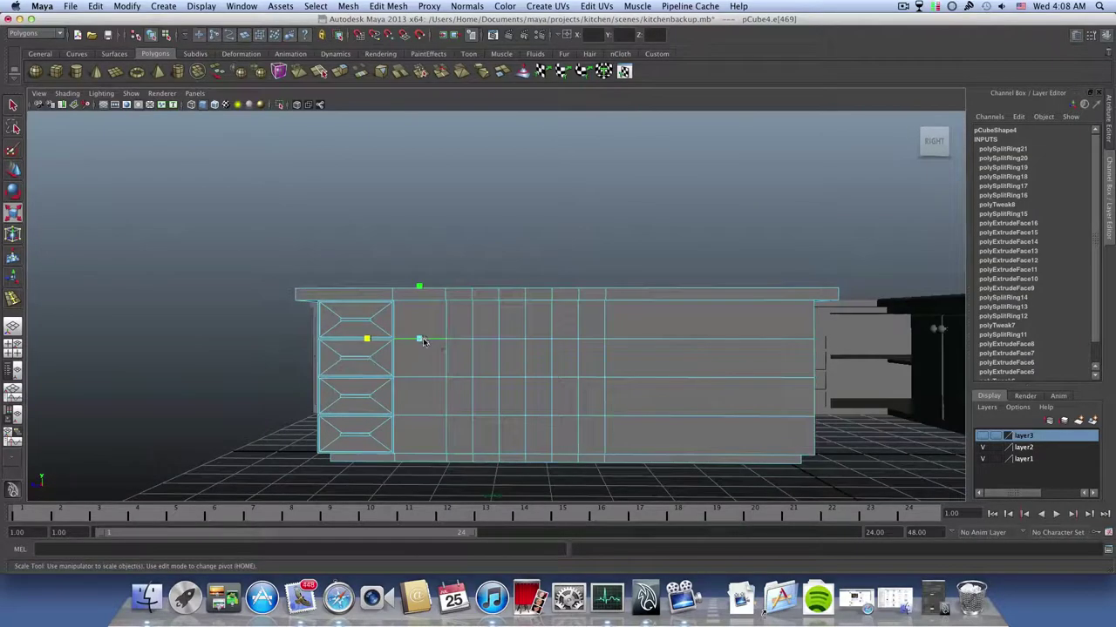
right_click_drag(420, 340, 429, 369, "shift")
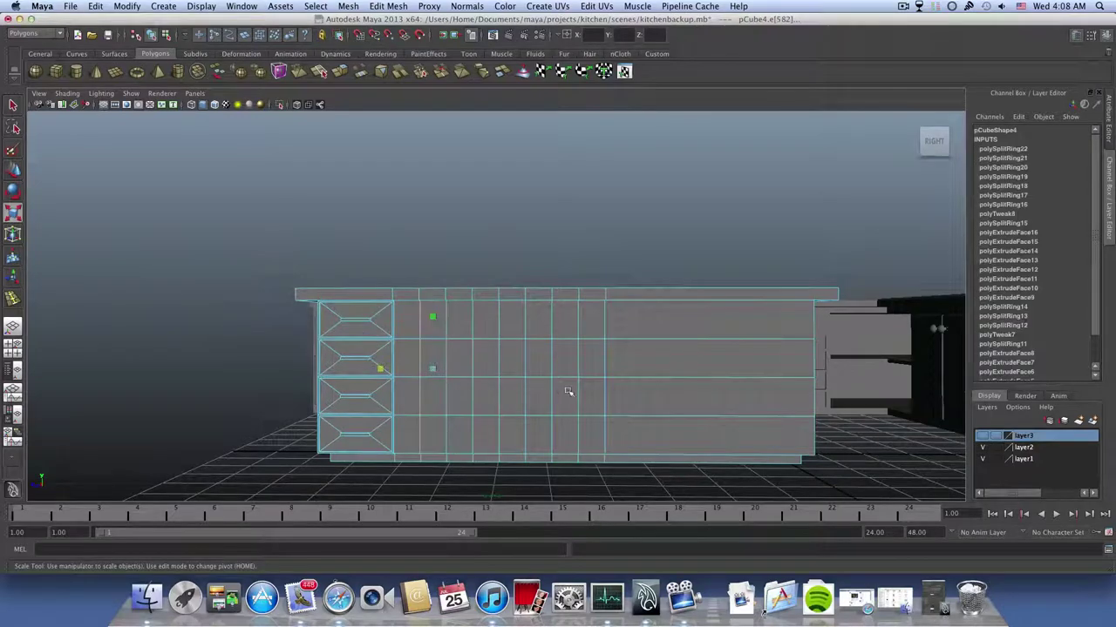
- Try to halve the top two rows of the island's side with horizontal edge ring splits
left_click_drag(568, 392, 514, 423, "alt")
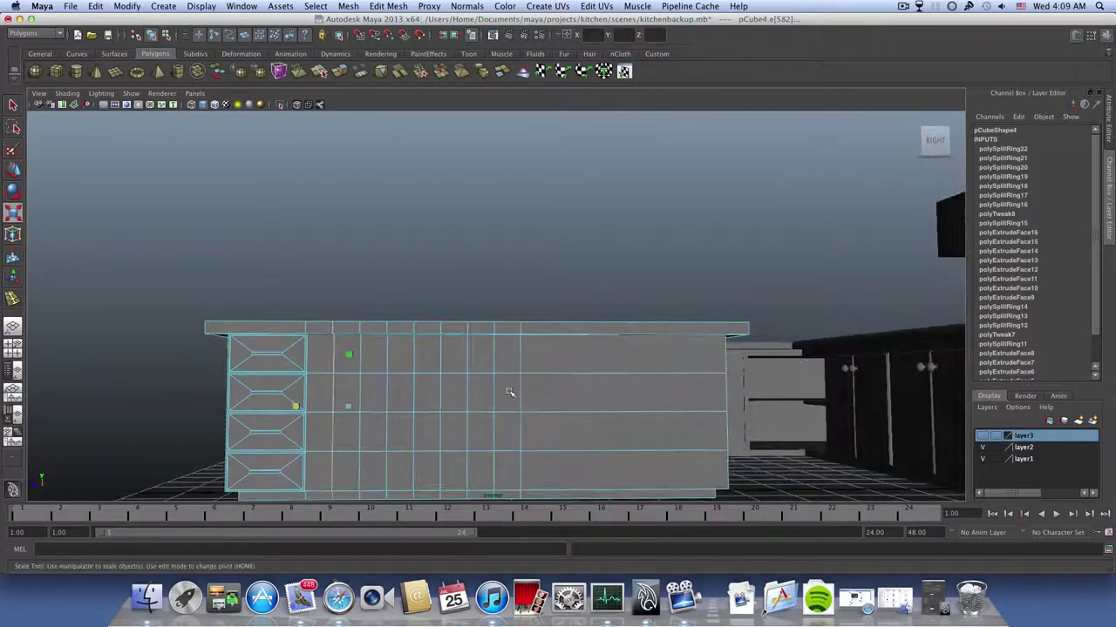
left_click(728, 394)
right_click(728, 394, "ctrl")
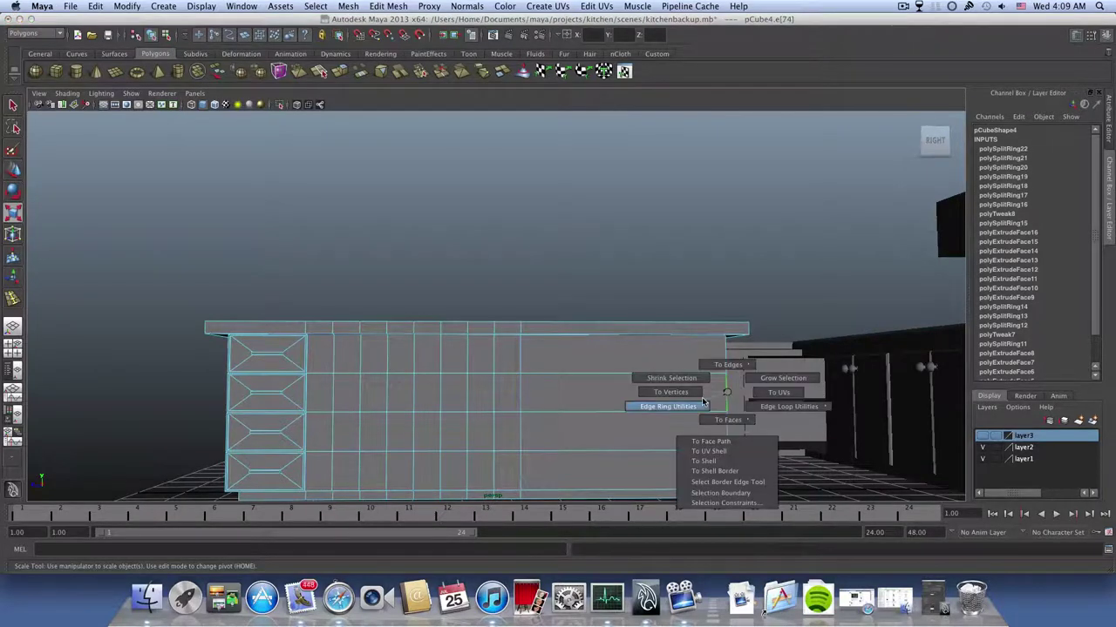
right_click_drag(703, 402, 738, 412, "ctrl")
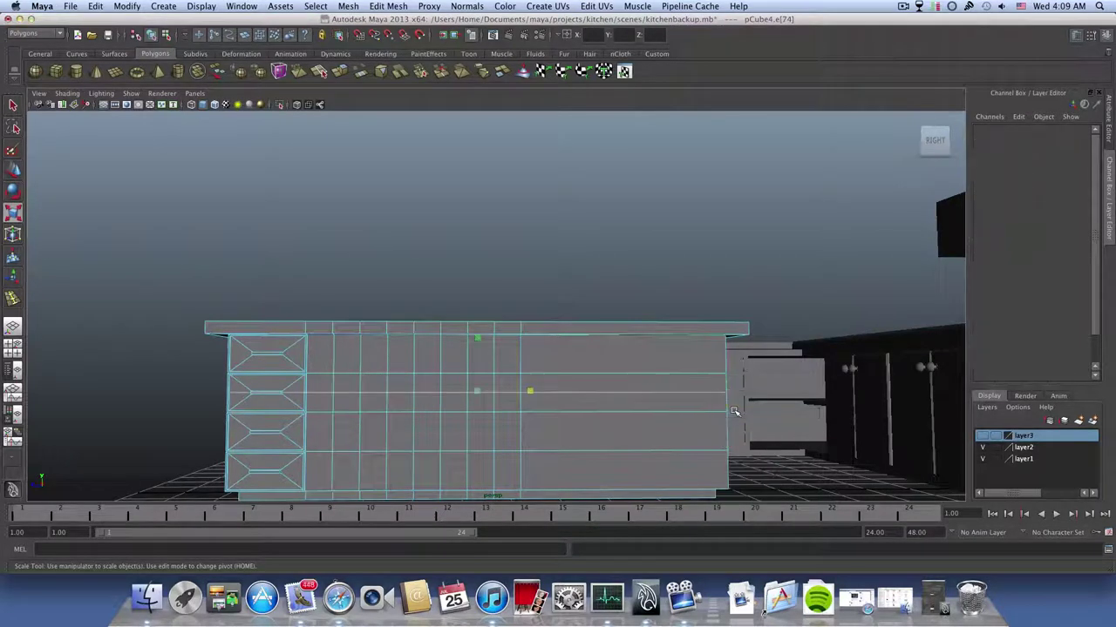
right_click(727, 361, "ctrl")
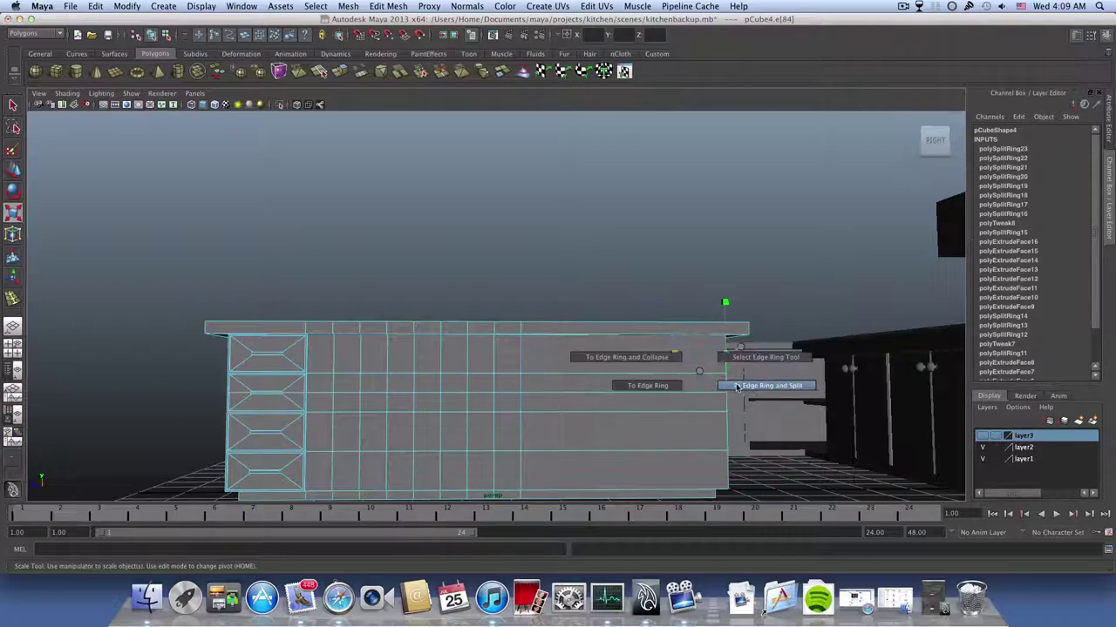
left_click(736, 385)
- Undo the recent edge ring splits back to four undivided columns beside the island's drawers
left_click_drag(372, 415, 555, 405, "alt")
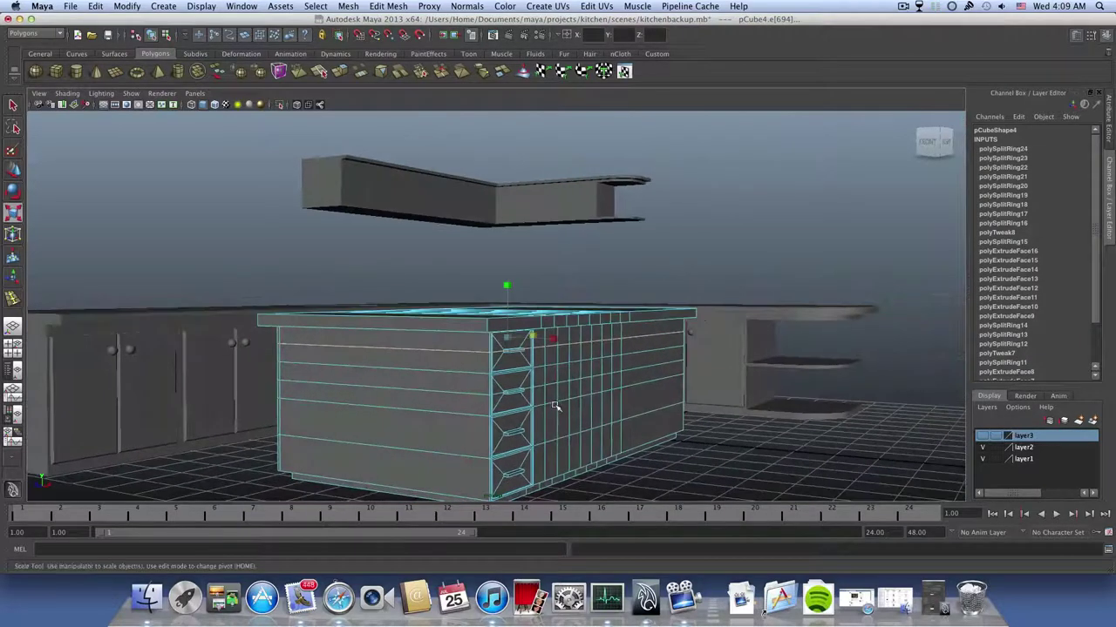
key("ctrl+z")
key("ctrl+z")
key("ctrl+z")
key("ctrl+z")
key("ctrl+z")
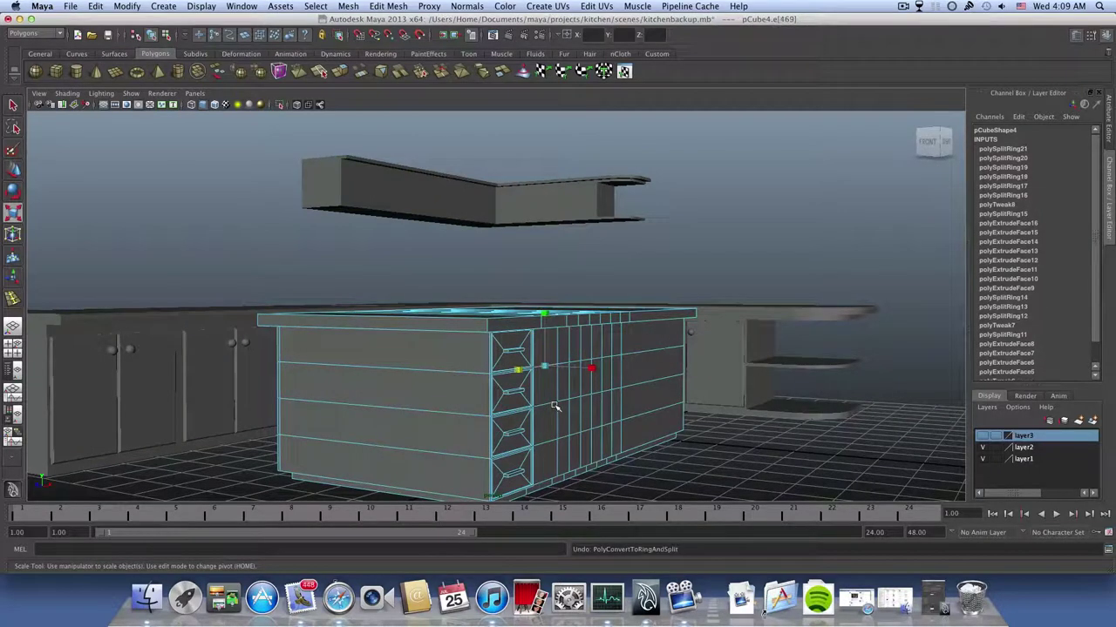
key("ctrl+z")
key("ctrl+z")
key("ctrl+z")
key("ctrl+z")
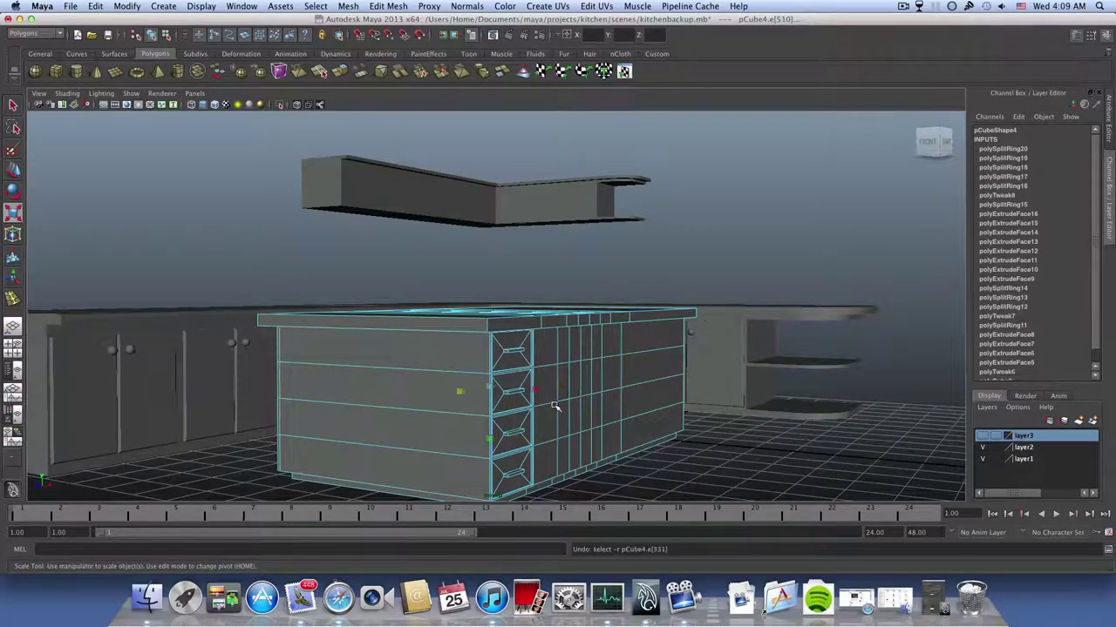
key("ctrl+z")
key("ctrl+z")
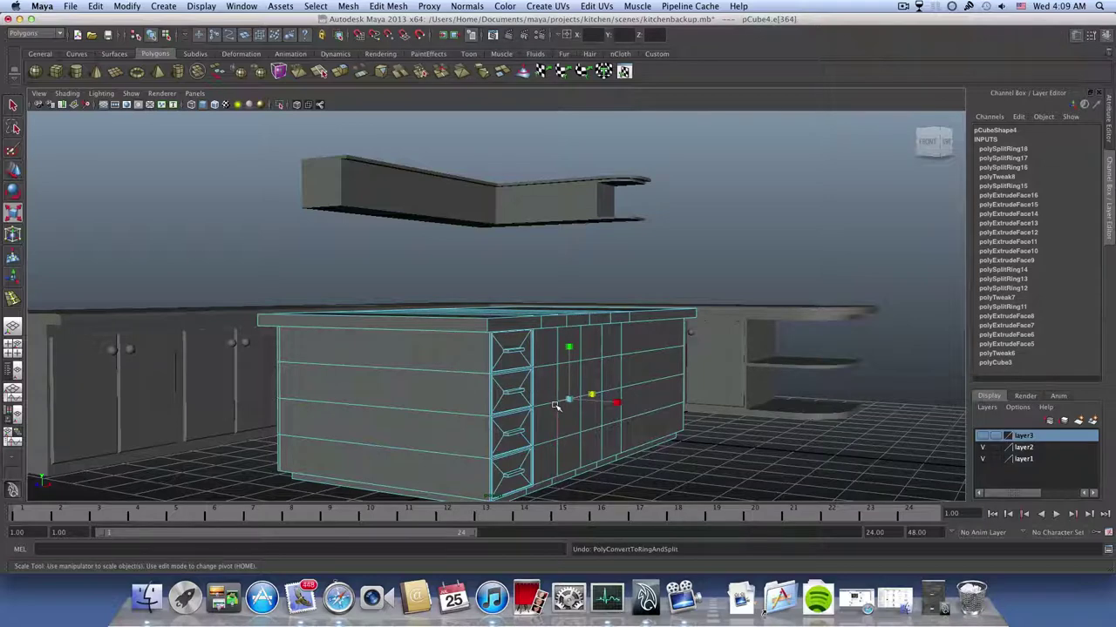
- Select the four-by-four block of faces beside the drawers on the island's side
left_click_drag(556, 406, 470, 401, "alt")
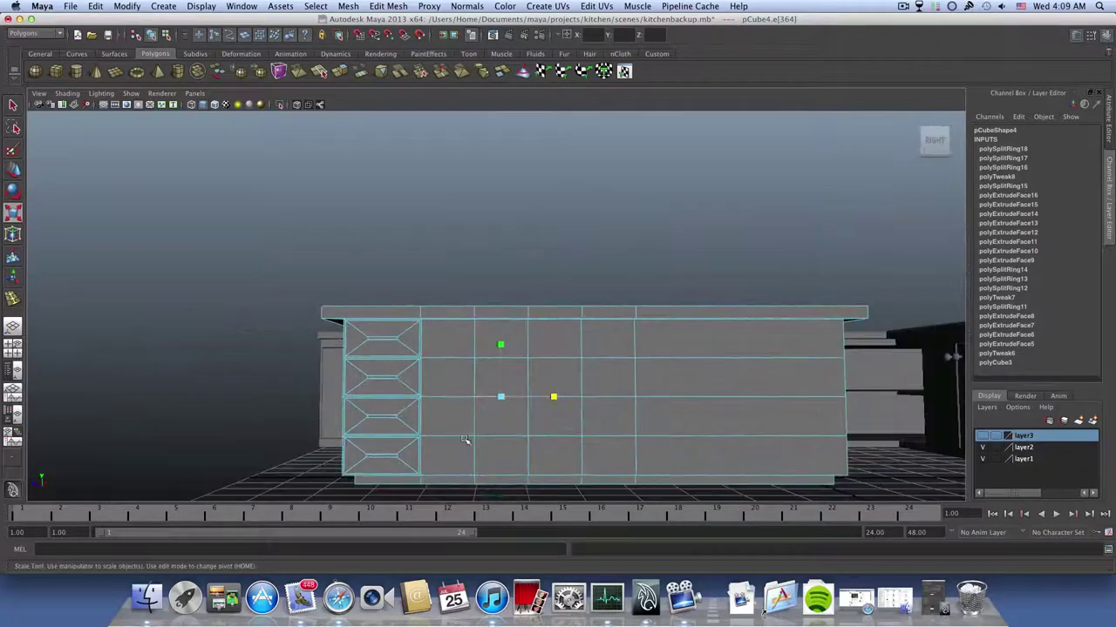
right_click(465, 440)
right_click_drag(464, 444, 464, 444)
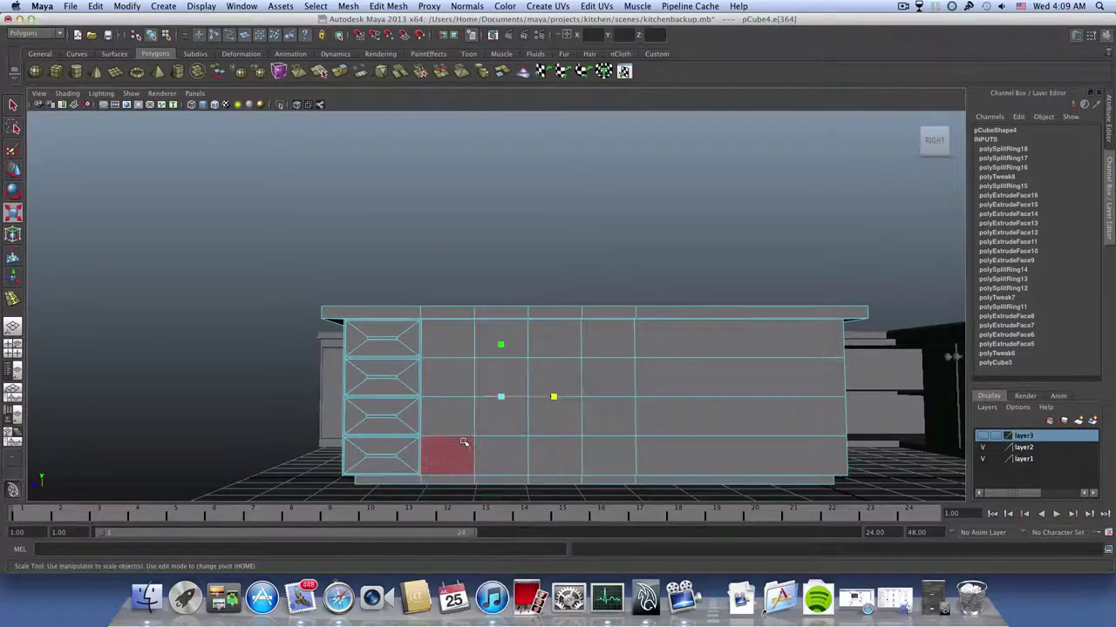
left_click(464, 445)
left_click(461, 421, "shift")
left_click(457, 383, "shift")
left_click(455, 345, "shift")
mouse_move(494, 340)
left_mouse_down()
mouse_move(498, 461)
mouse_move(516, 457)
left_mouse_up()
mouse_move(548, 377)
left_mouse_down()
mouse_move(585, 346)
mouse_move(630, 391)
mouse_move(615, 428)
mouse_move(557, 408)
mouse_move(567, 412)
left_mouse_up()
- Turn off Keep Faces Together and extrude the sixteen selected faces individually
left_click(387, 6)
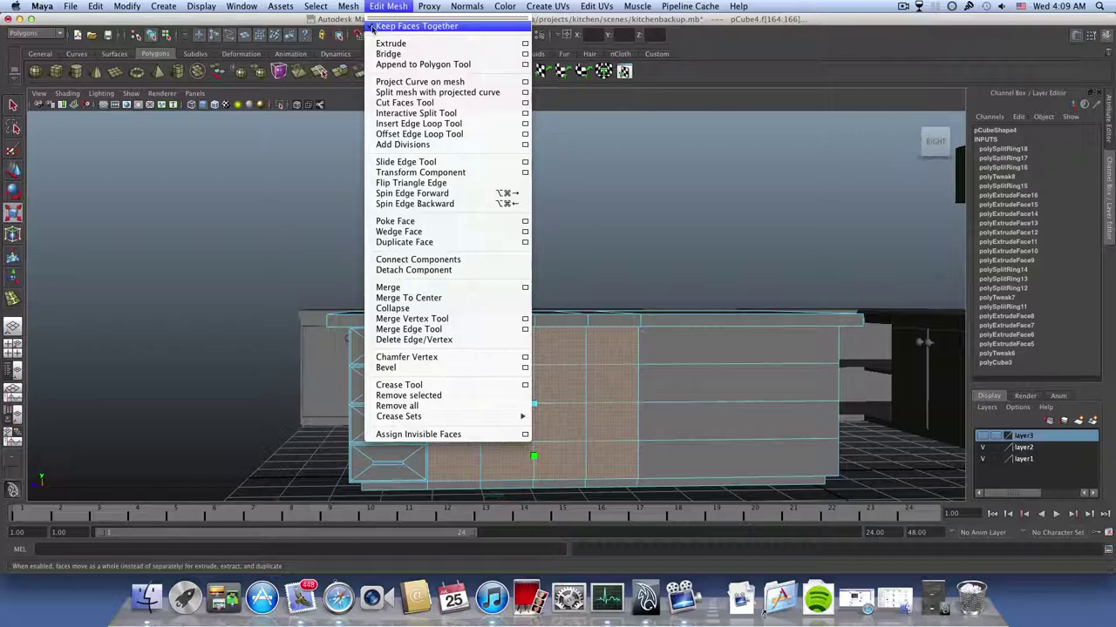
left_click(390, 27)
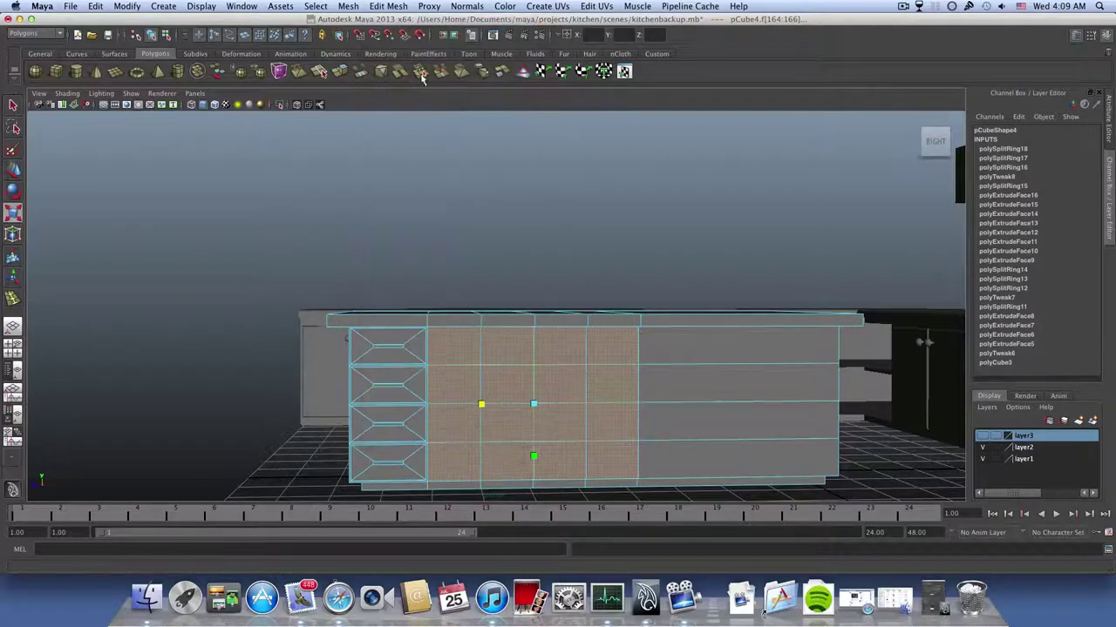
left_click(341, 69)
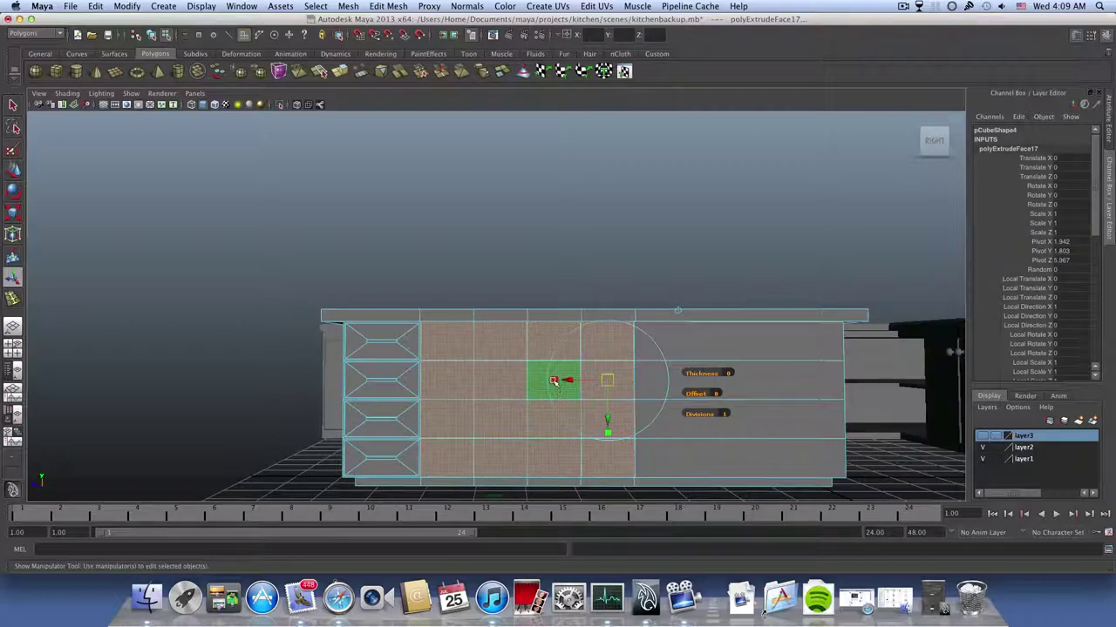
- Shrink the extruded faces within their cells to a local scale of about 0.49 in X and 0.54 in Y
left_click_drag(558, 381, 600, 383)
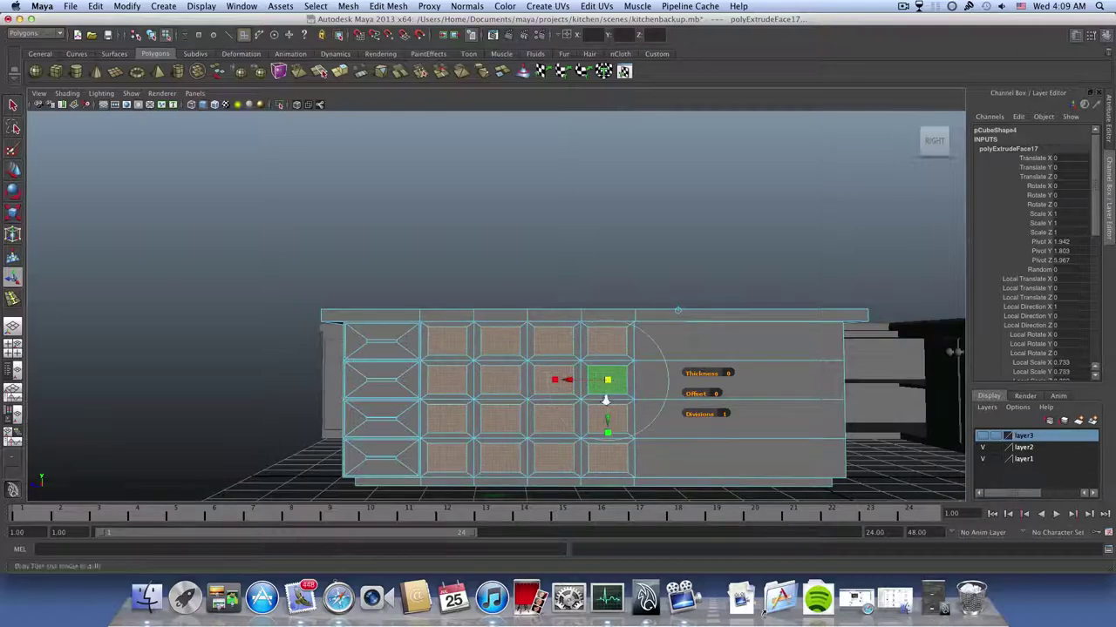
scroll(606, 399, "up", 2)
left_click_drag(542, 349, 509, 364)
left_click_drag(594, 394, 595, 381)
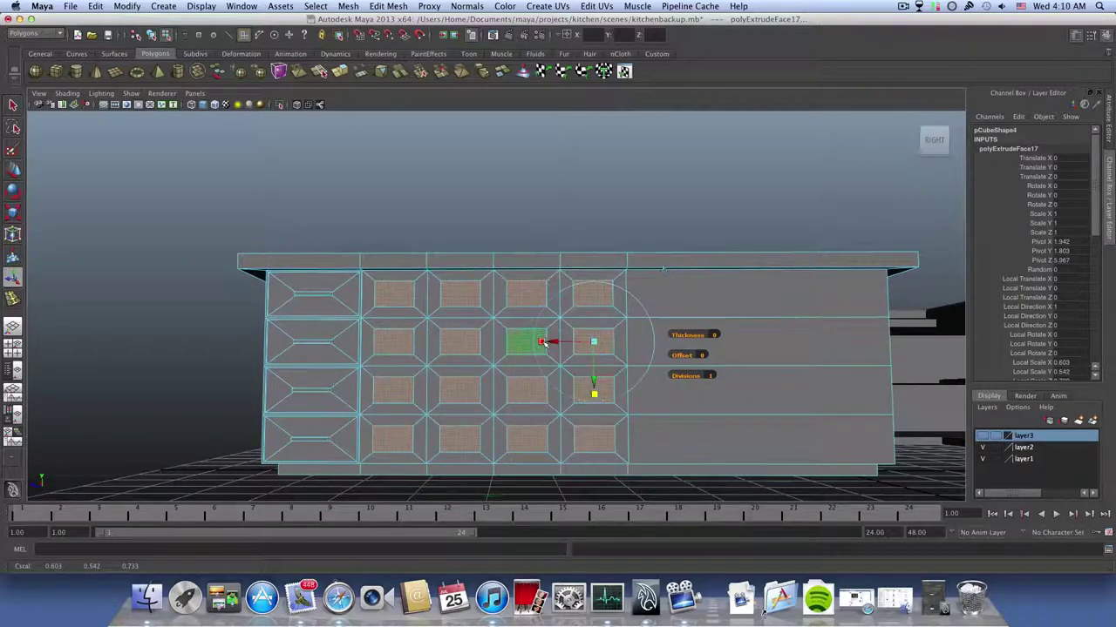
left_click_drag(542, 343, 634, 366)
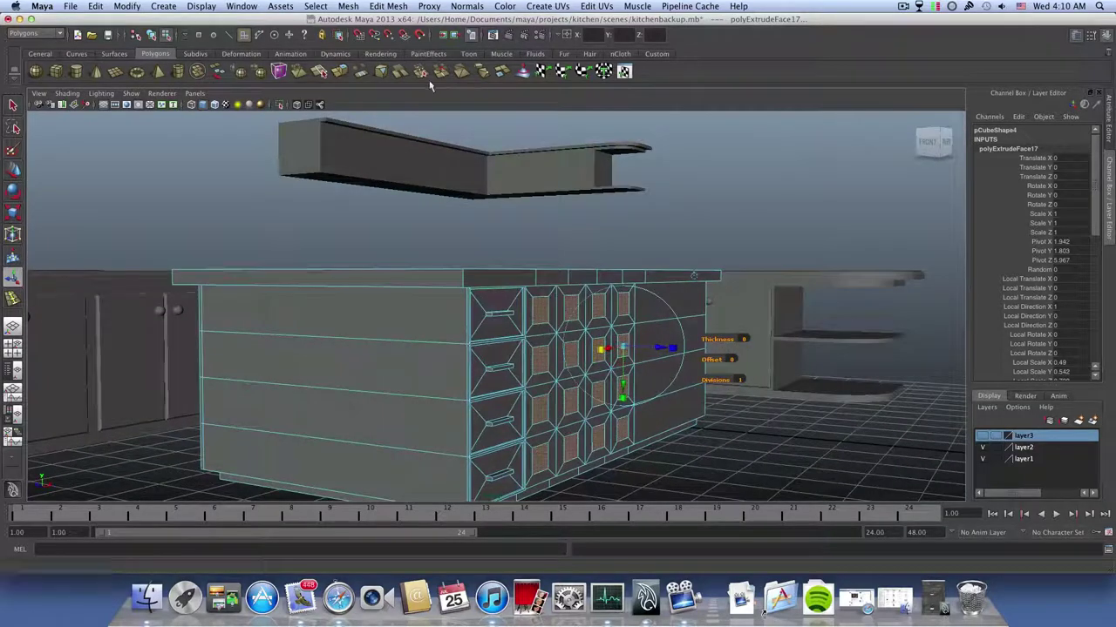
- Extrude the sixteen inset faces again and push them into the island to a local Z translation of about -1.71
key("ctrl+e")
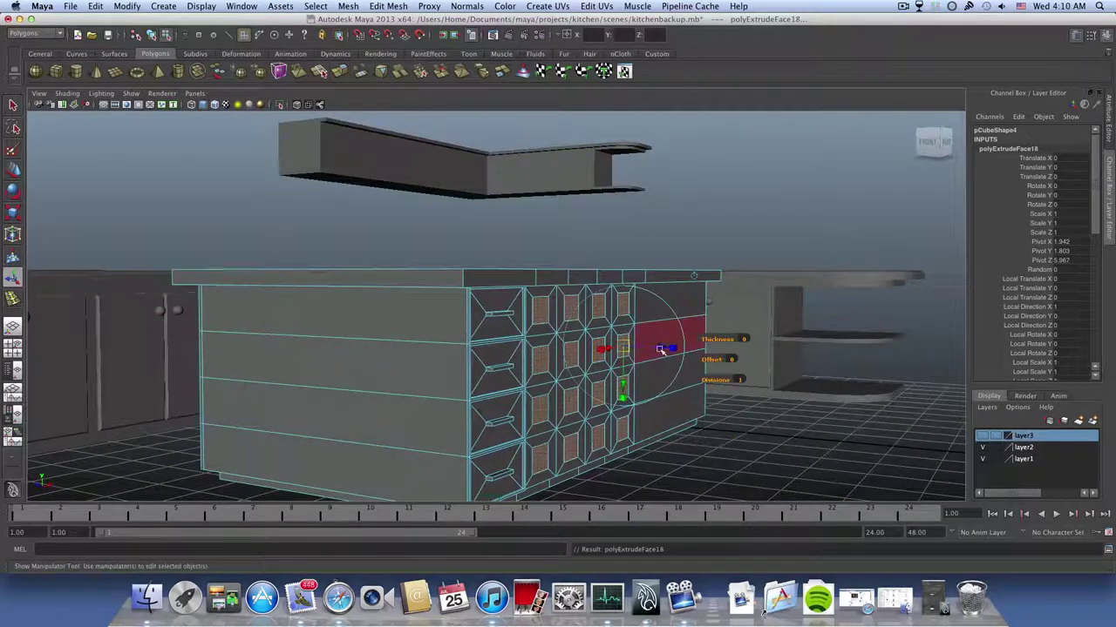
mouse_move(662, 350)
left_mouse_down()
mouse_move(450, 365)
mouse_move(649, 360)
left_mouse_up()
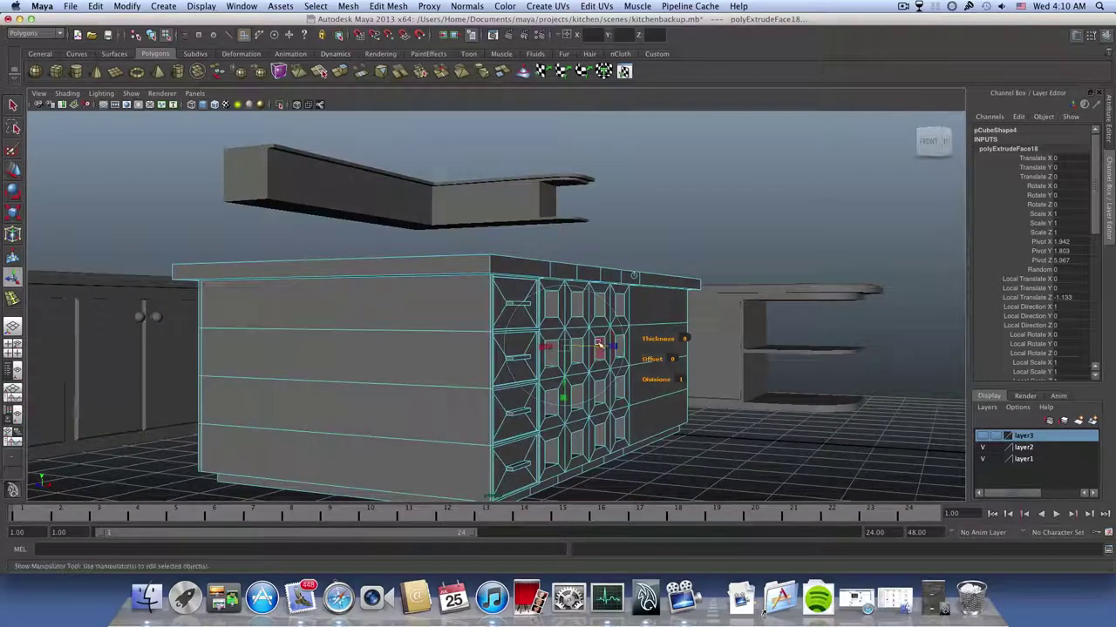
left_click_drag(573, 346, 434, 338, "alt")
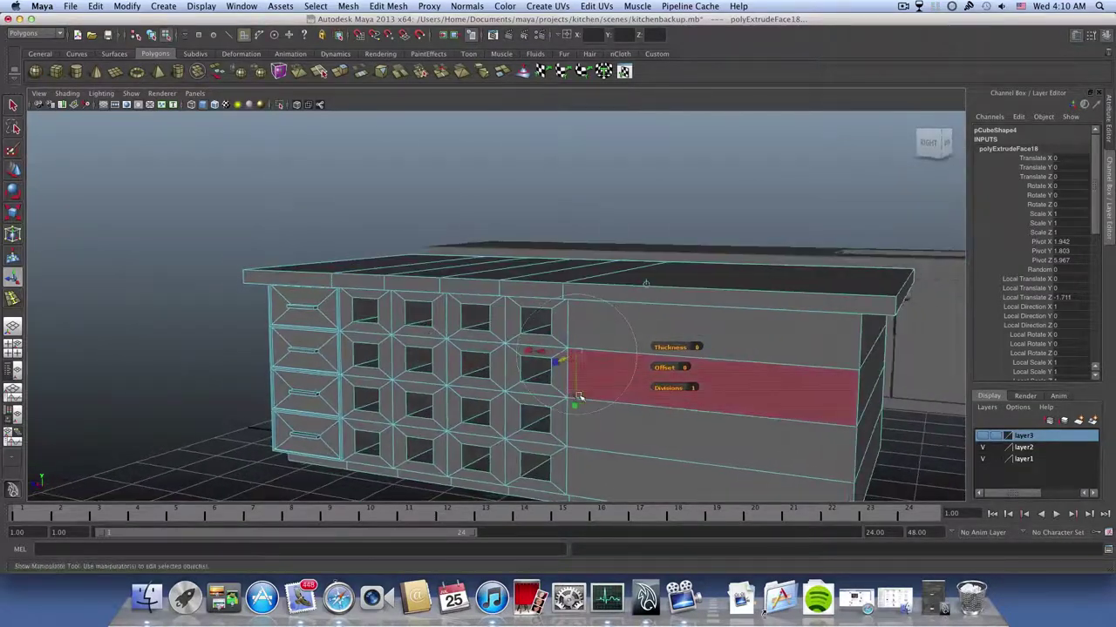
- Inspect the recessed compartments and the rest of the island from below, the far side and the front
left_click_drag(579, 396, 723, 379, "alt")
left_click_drag(550, 460, 512, 326, "alt")
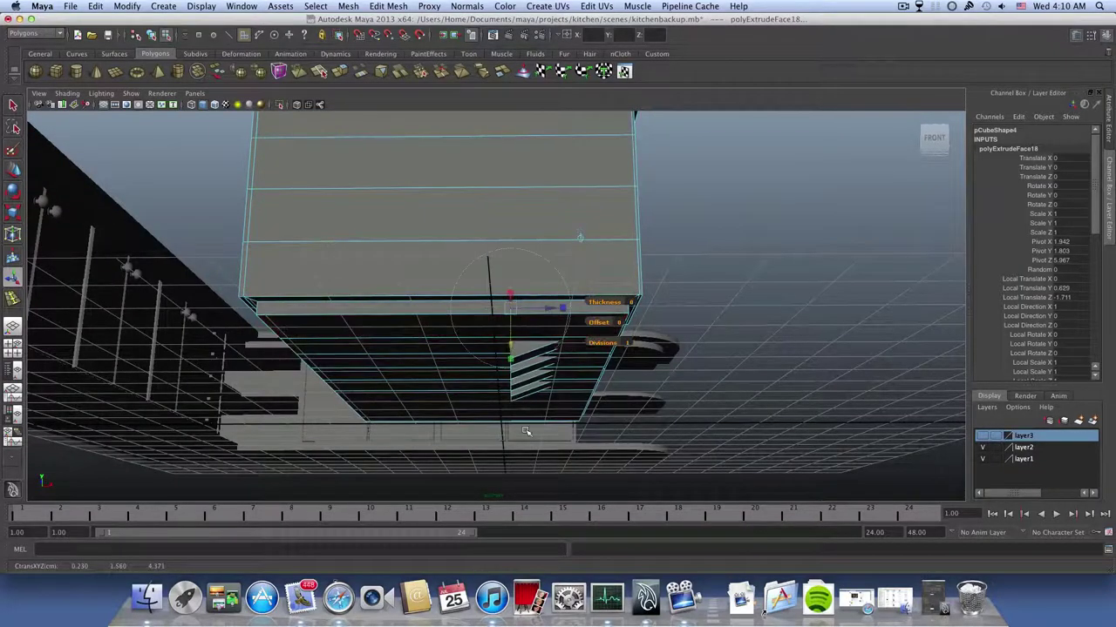
mouse_move(528, 428)
left_mouse_down("alt")
mouse_move(451, 433)
mouse_move(430, 456)
mouse_move(536, 430)
left_mouse_up("alt")
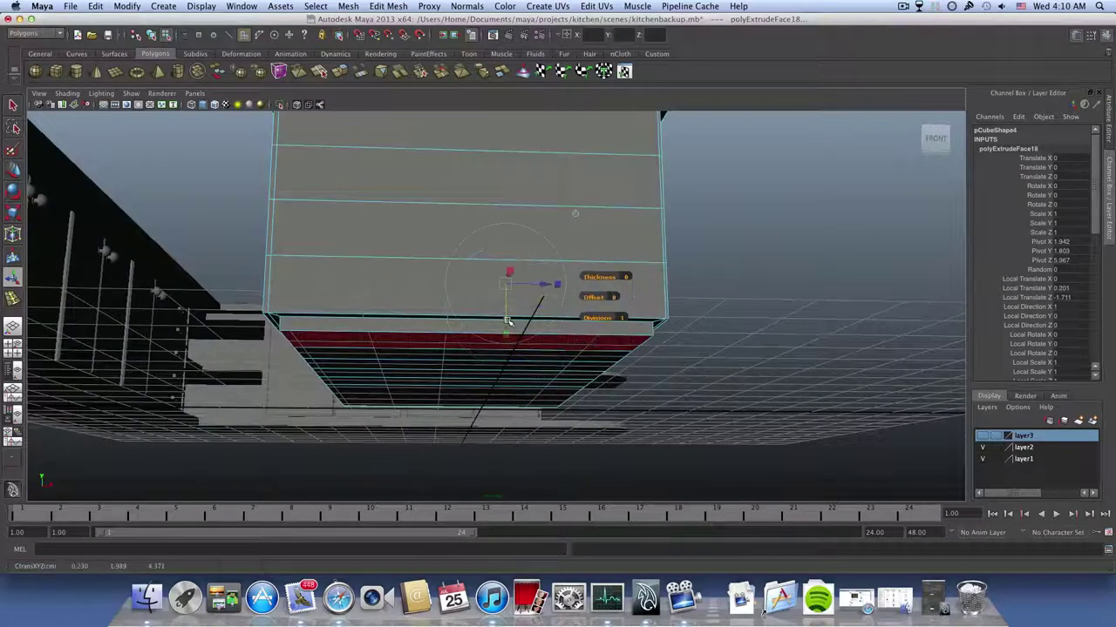
left_click_drag(508, 322, 420, 287, "alt")
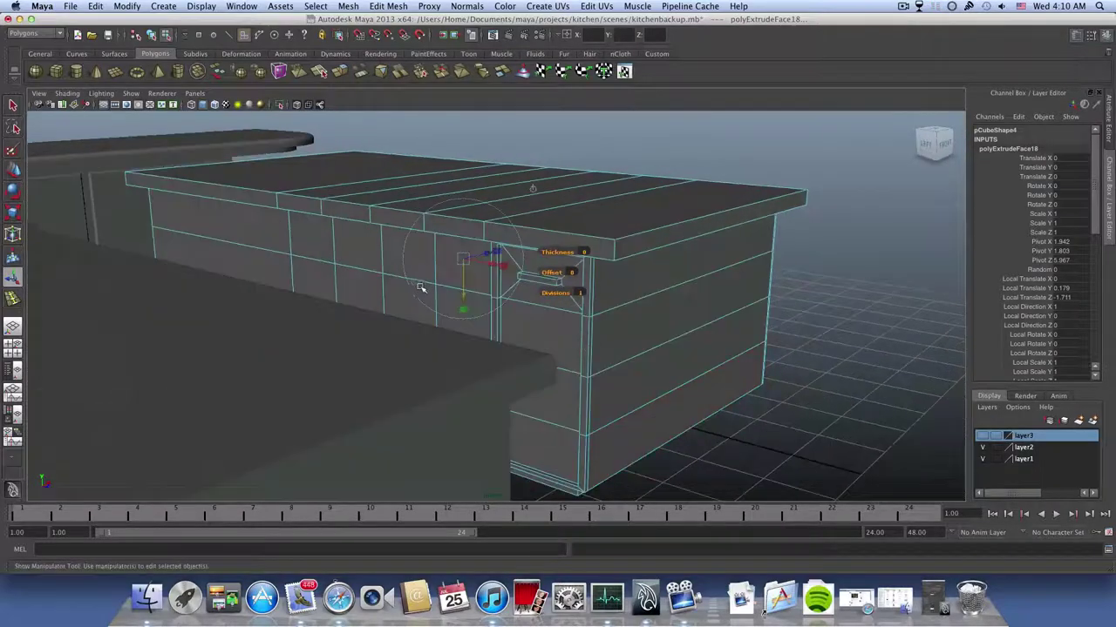
mouse_move(512, 314)
left_mouse_down("alt")
mouse_move(430, 299)
mouse_move(306, 307)
mouse_move(381, 343)
mouse_move(504, 315)
left_mouse_up("alt")
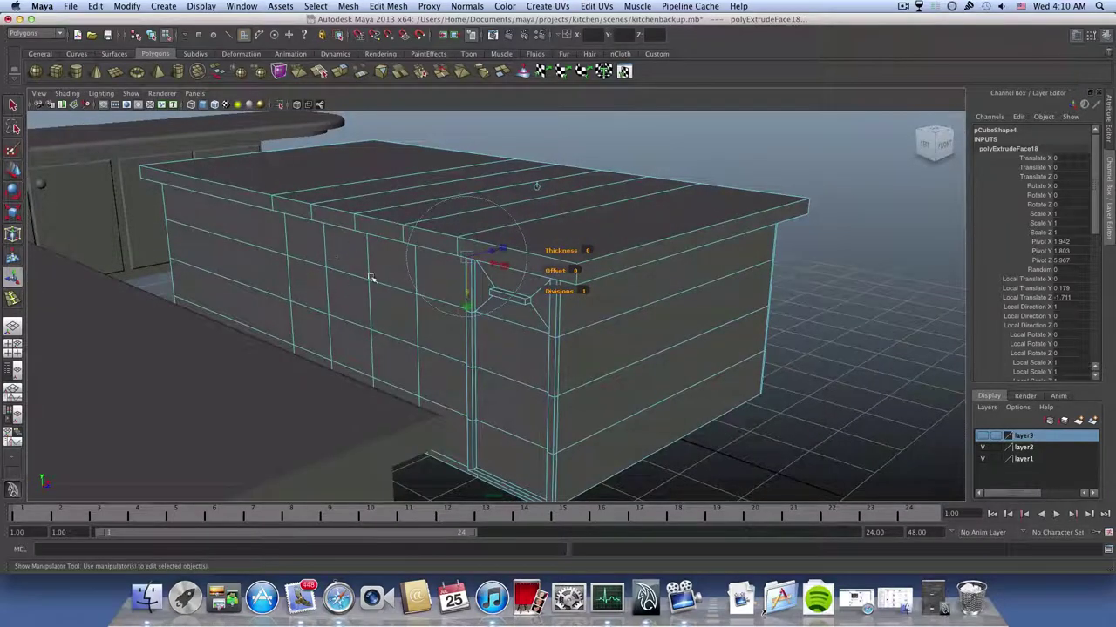
left_click_drag(370, 277, 246, 264, "alt")
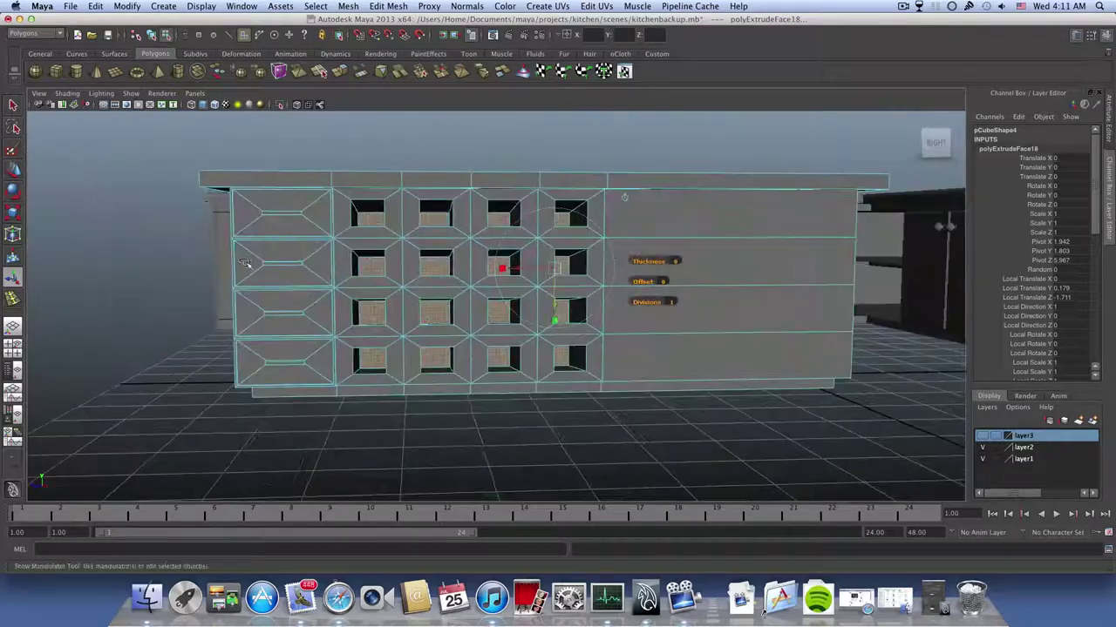
left_click_drag(550, 297, 531, 294, "alt")
left_click_drag(717, 266, 569, 329, "alt")
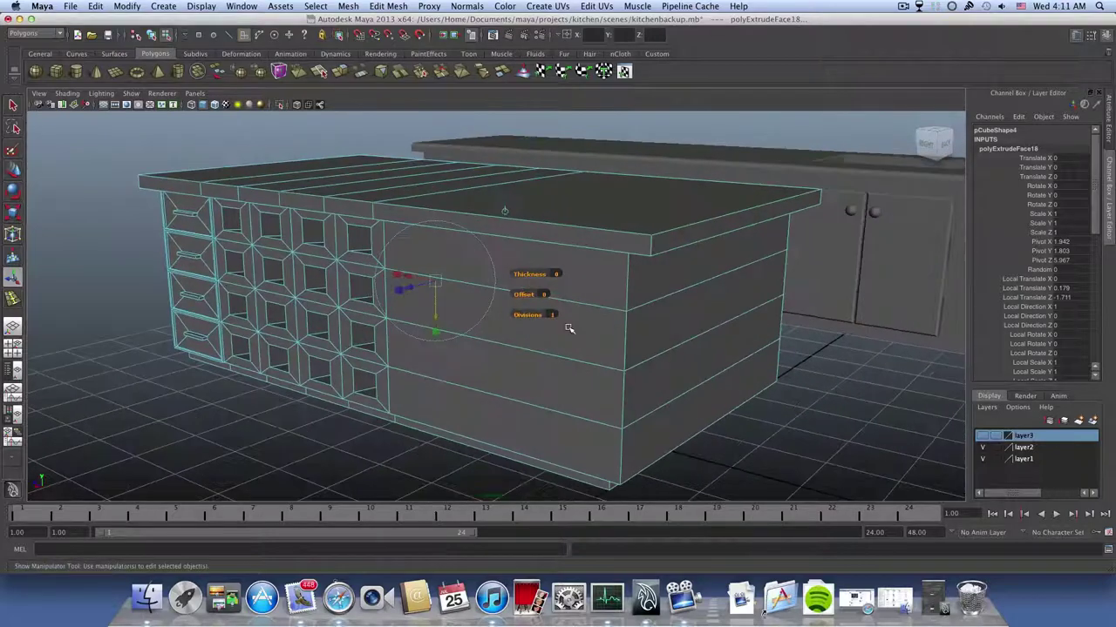
- Insert a horizontal edge loop around the island, just above the lower edge of its top row of faces
key("F8")
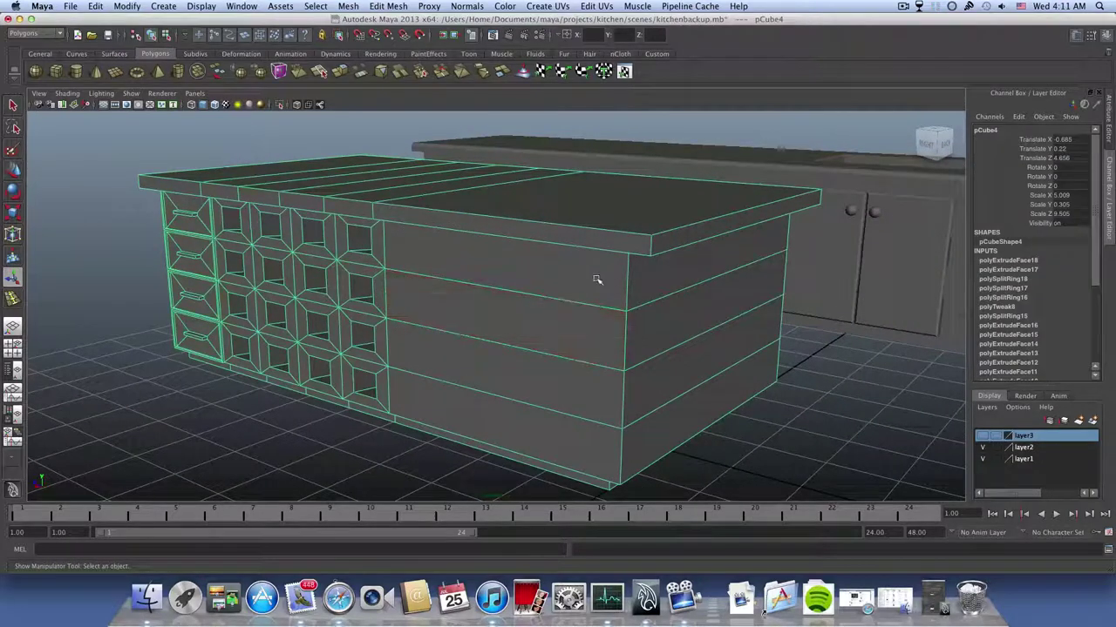
left_click_drag(563, 308, 540, 285, "alt")
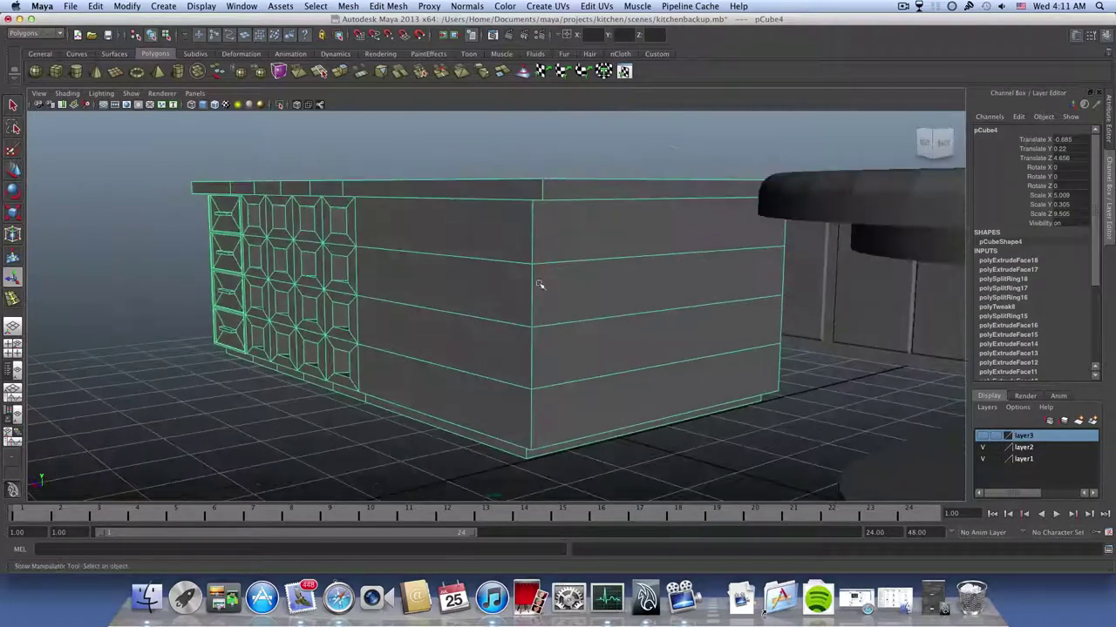
right_click(495, 263)
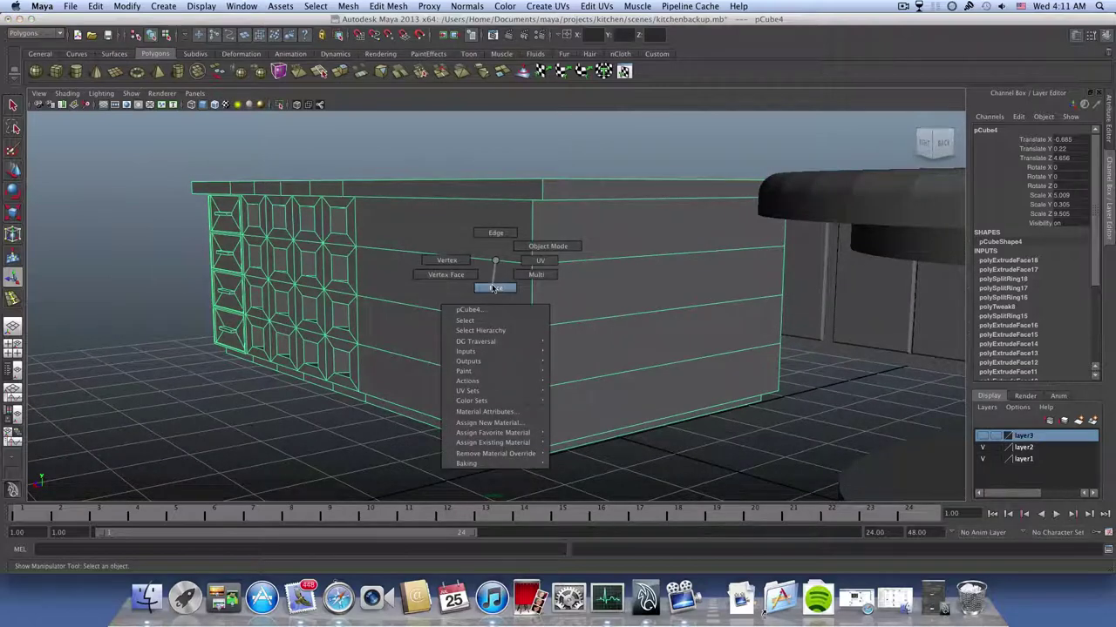
right_click(533, 244)
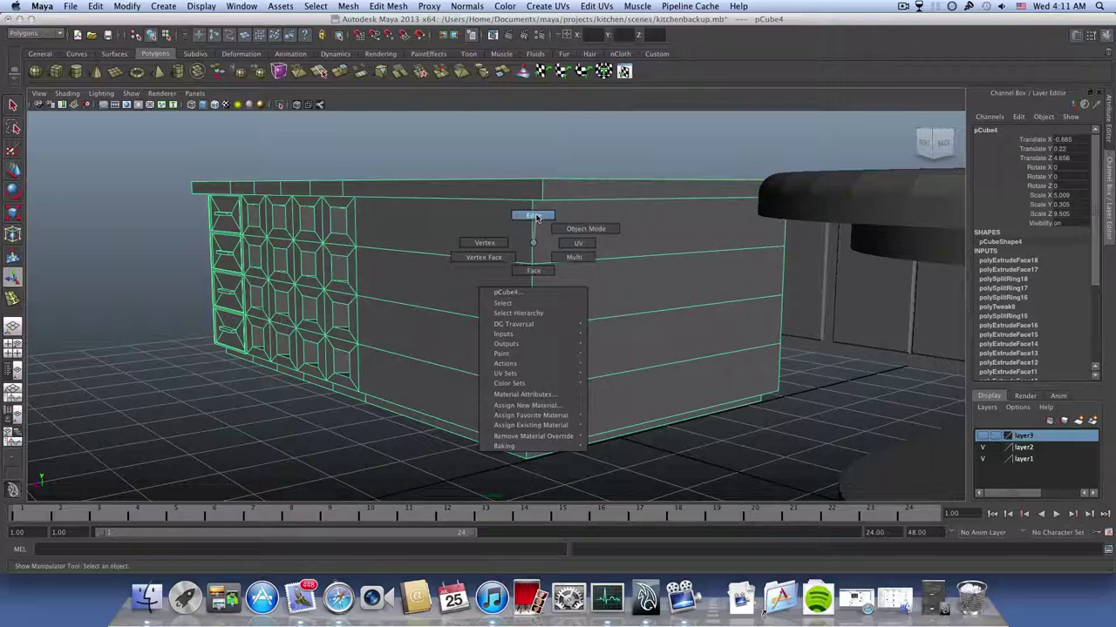
right_click_drag(532, 240, 533, 241)
right_click(530, 249, "shift")
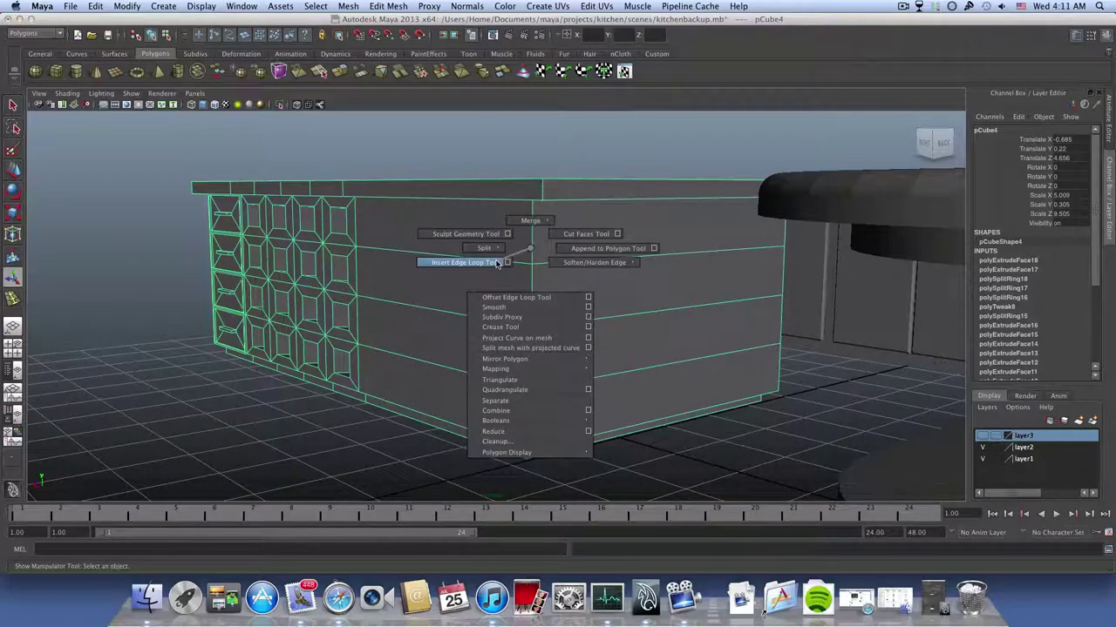
left_click(497, 264)
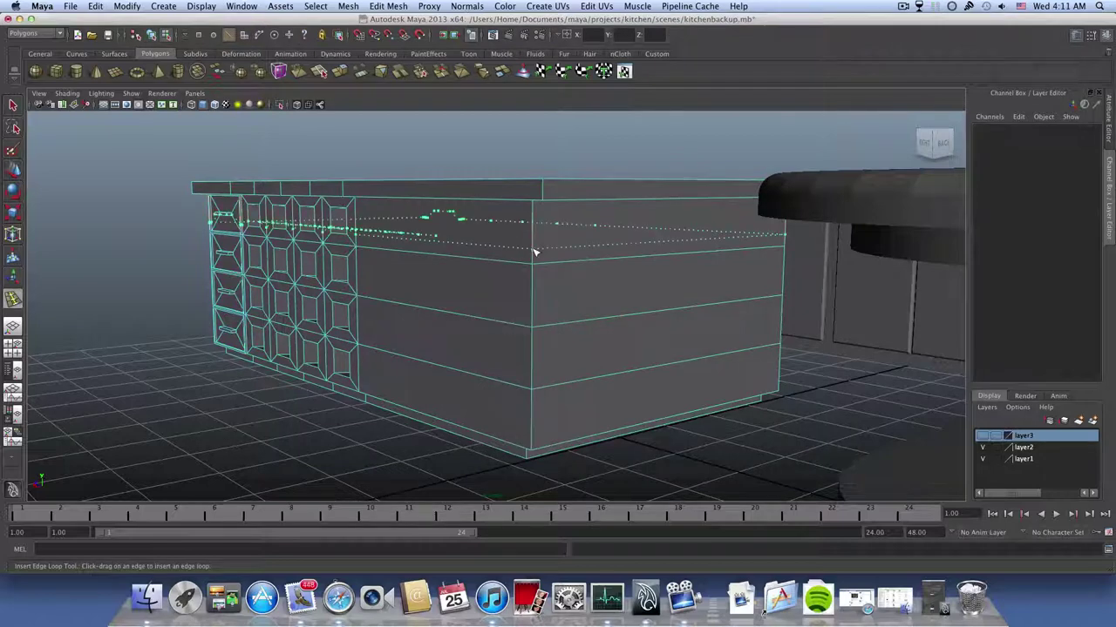
left_click_drag(534, 252, 534, 252)
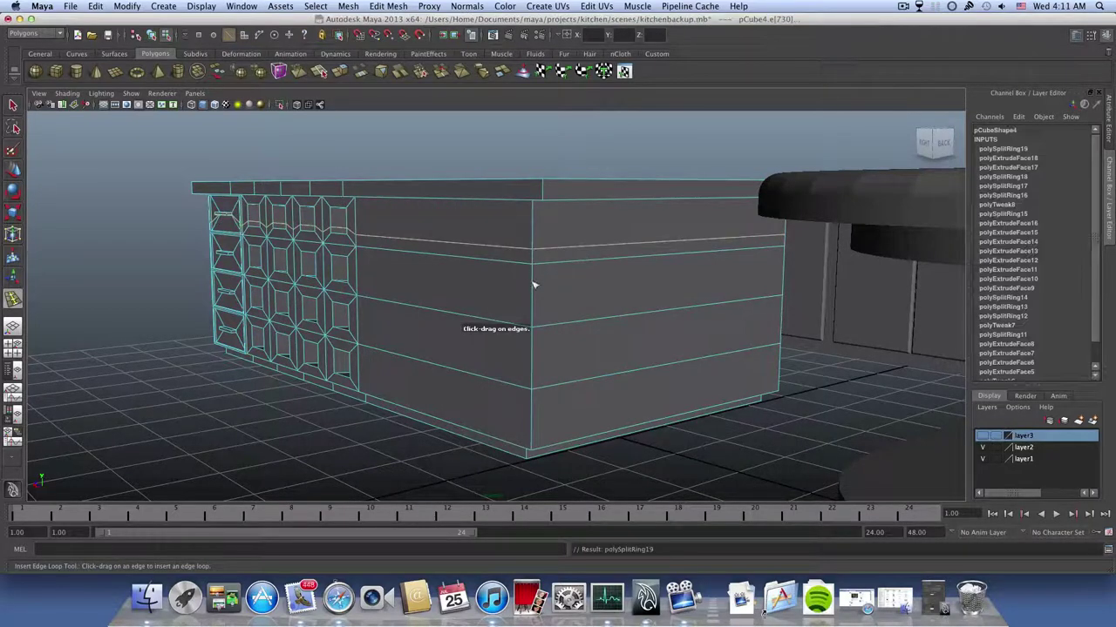
- Insert a second horizontal edge loop around the island, just above the lower edge of its second row of faces
left_click_drag(533, 322, 561, 320)
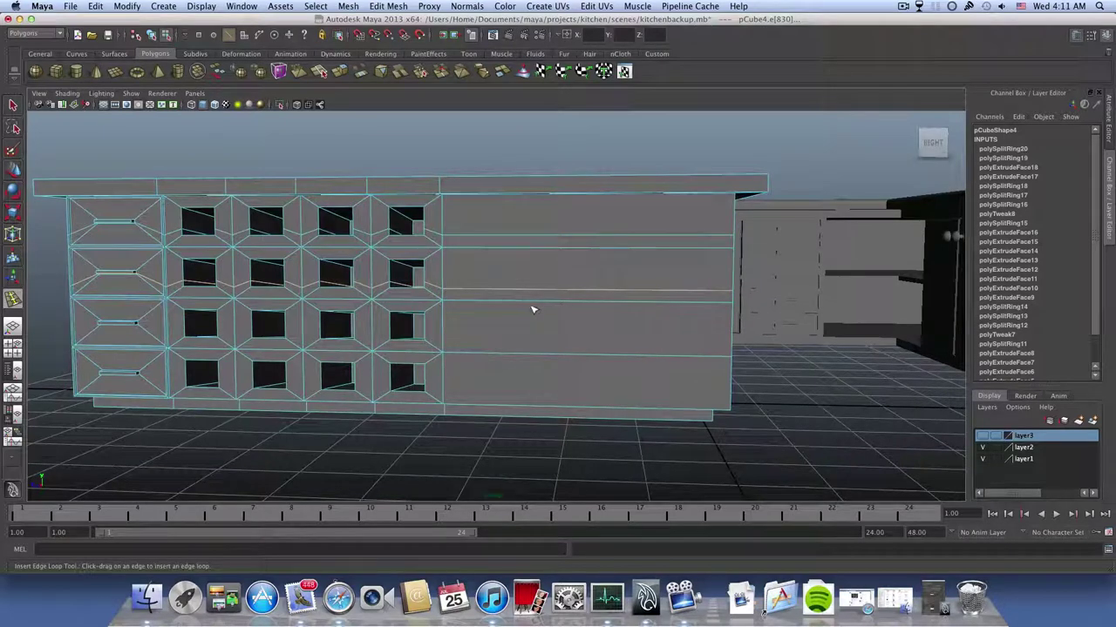
middle_click_drag(586, 312, 496, 321, "alt")
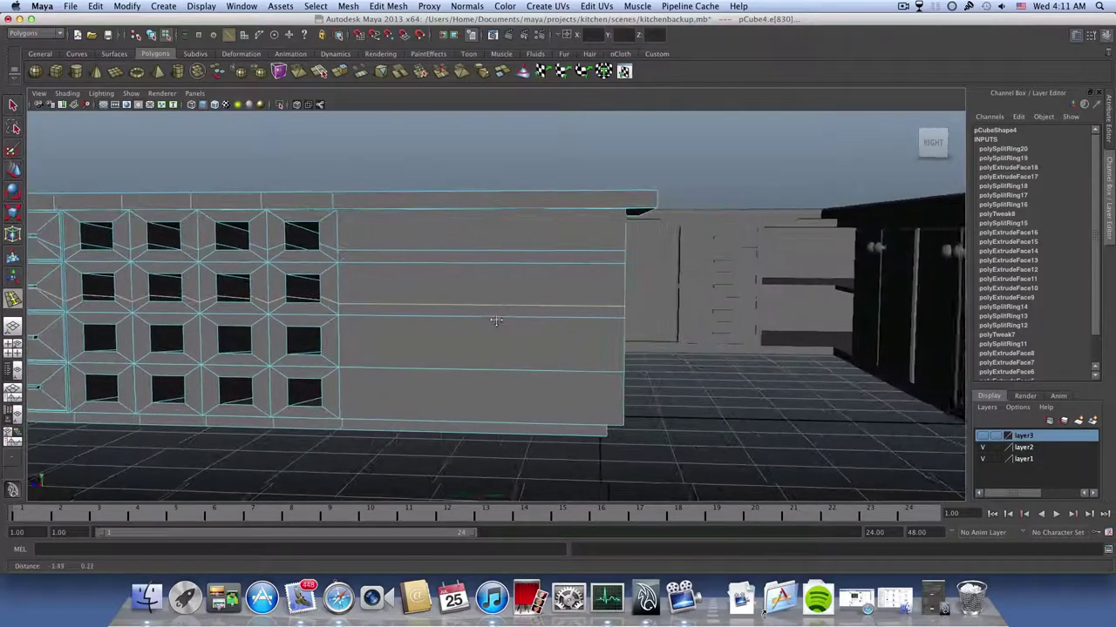
right_click_drag(496, 321, 593, 313, "alt")
left_click_drag(592, 314, 476, 326, "alt")
left_click_drag(400, 311, 647, 348, "alt")
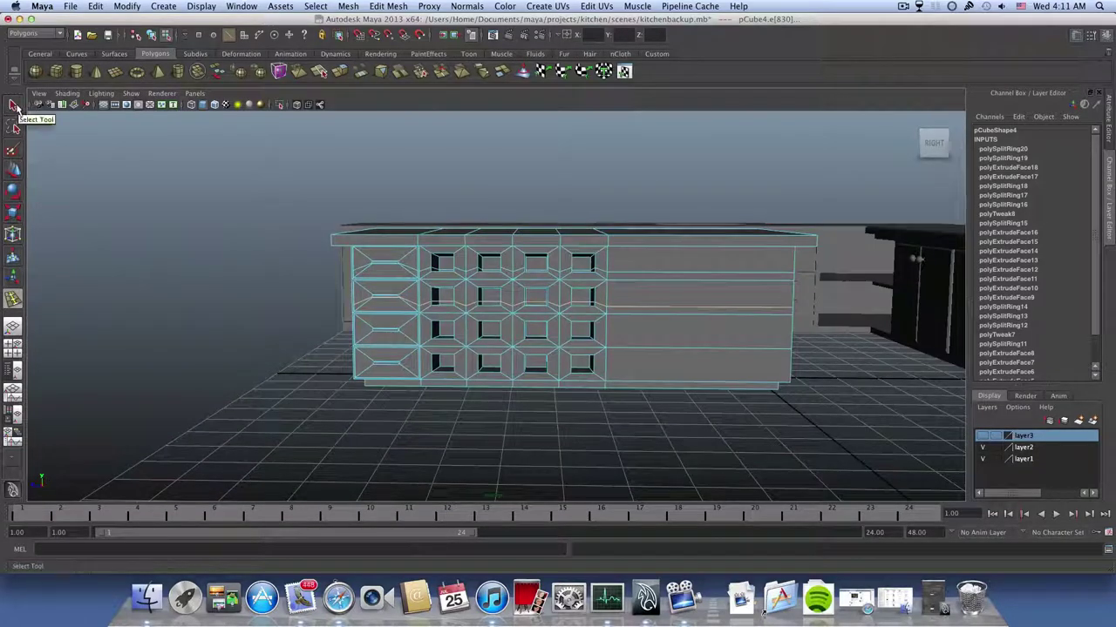
- Delete the second inserted loop's edges across the compartments, drawers and drawer end, leaving the loop on the island's plain section
left_click_drag(378, 323, 383, 321, "alt")
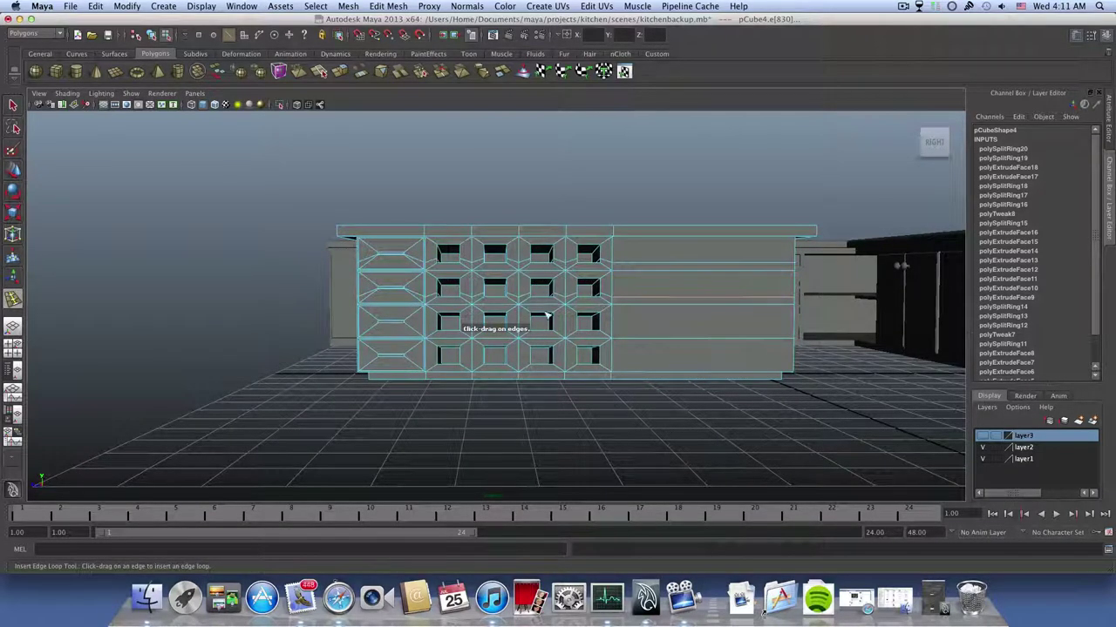
left_click_drag(546, 316, 608, 313, "alt")
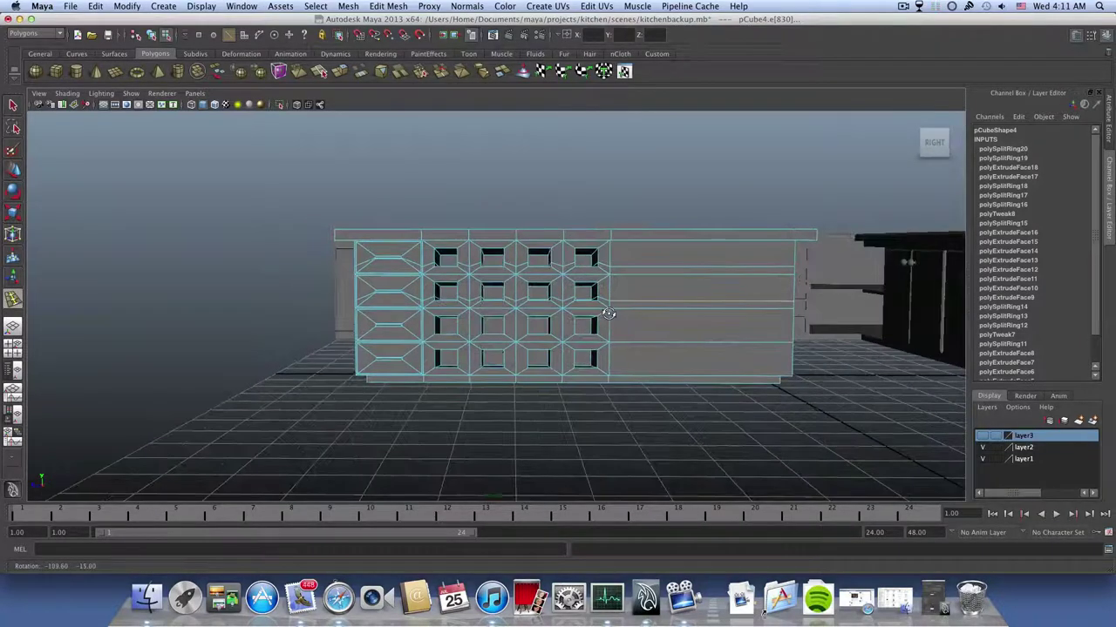
key("g")
middle_click_drag(646, 325, 496, 350, "alt")
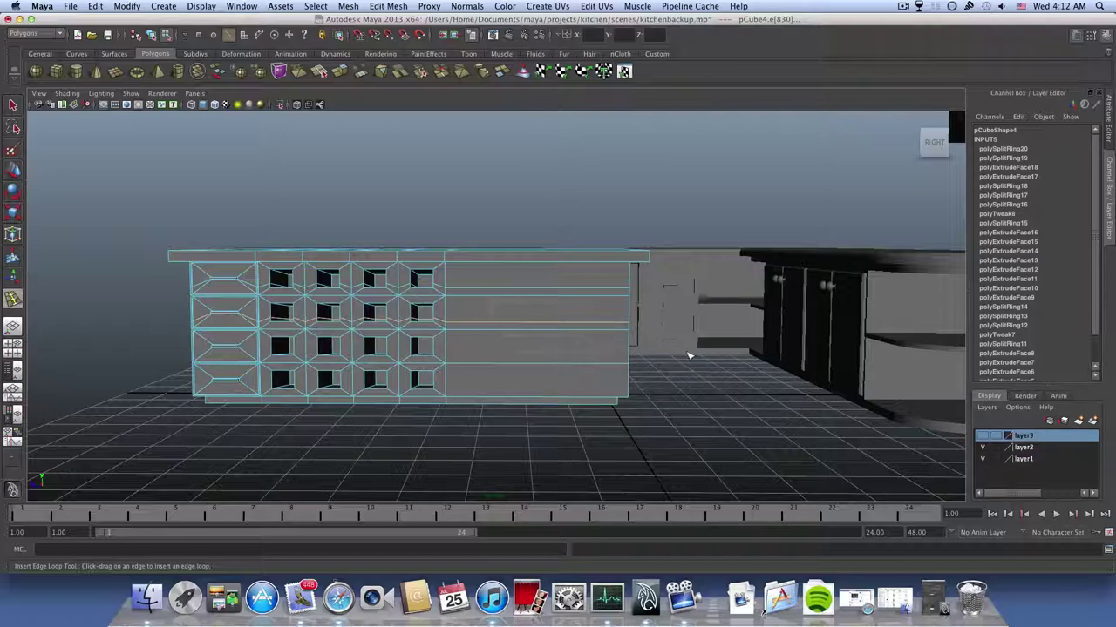
left_click_drag(481, 351, 593, 353, "alt")
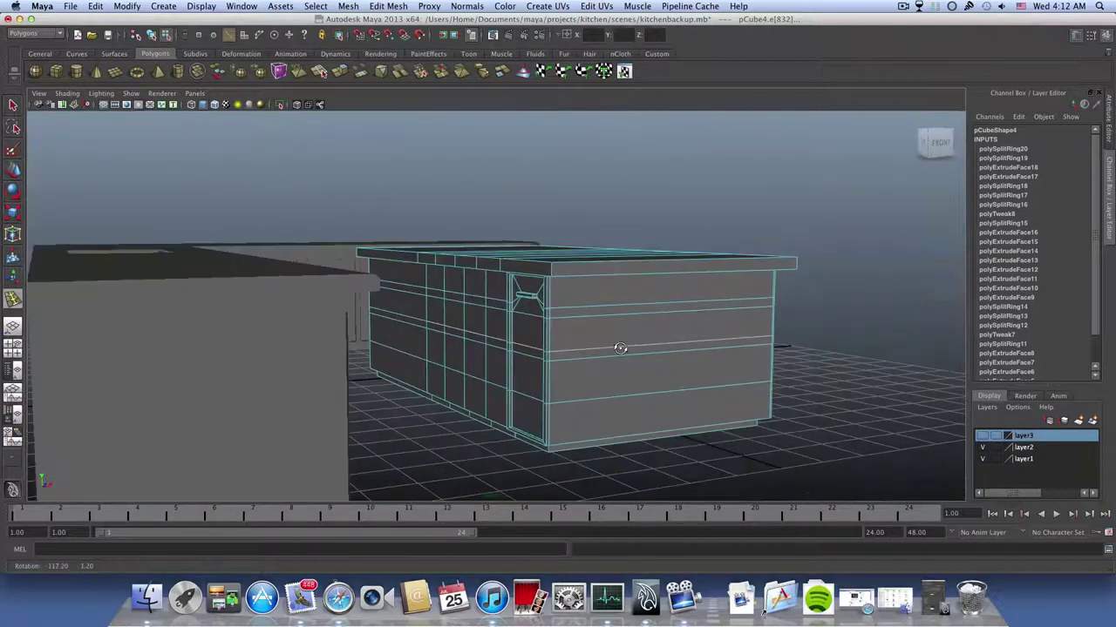
left_click_drag(475, 349, 419, 361, "alt")
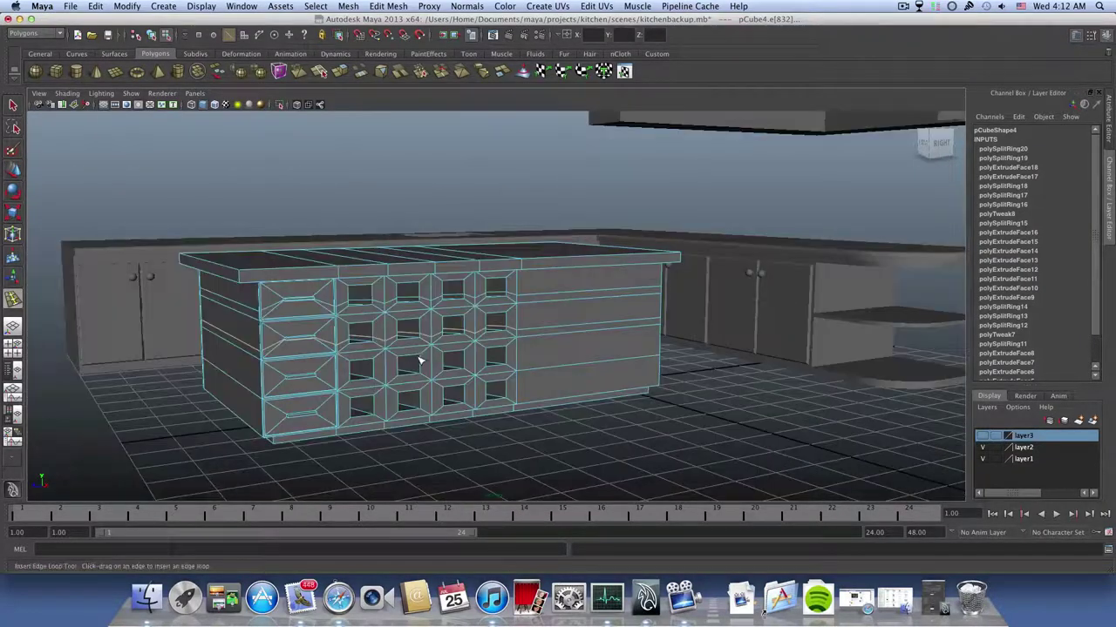
key("super+z")
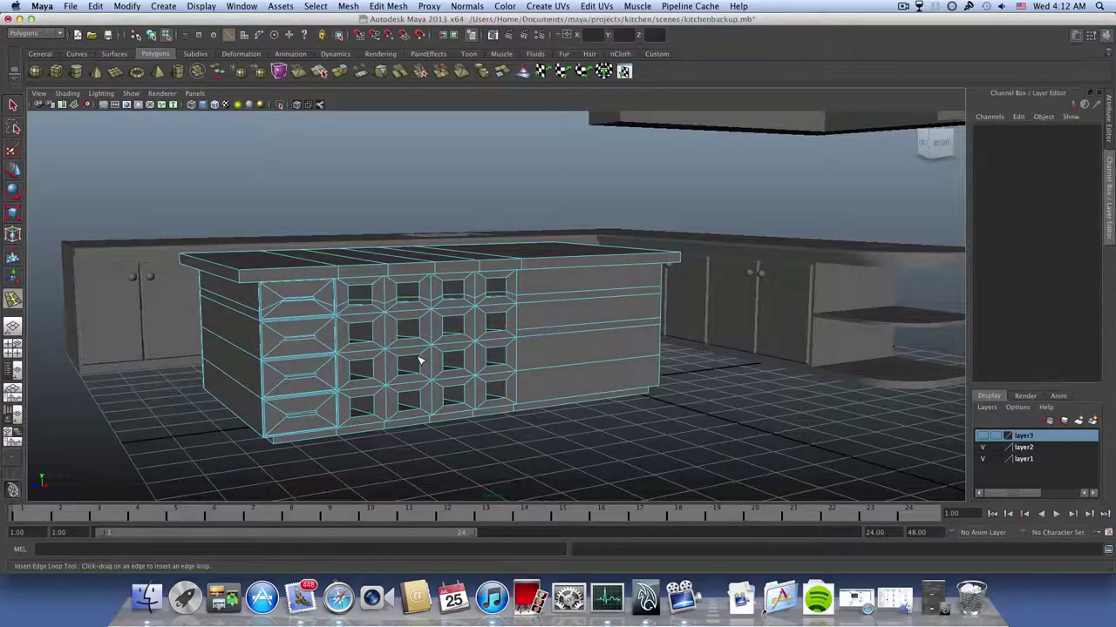
left_click_drag(419, 360, 411, 387, "alt")
- Delete the first inserted loop's edges across the compartments, drawers and drawer end in the same way
left_click(14, 105)
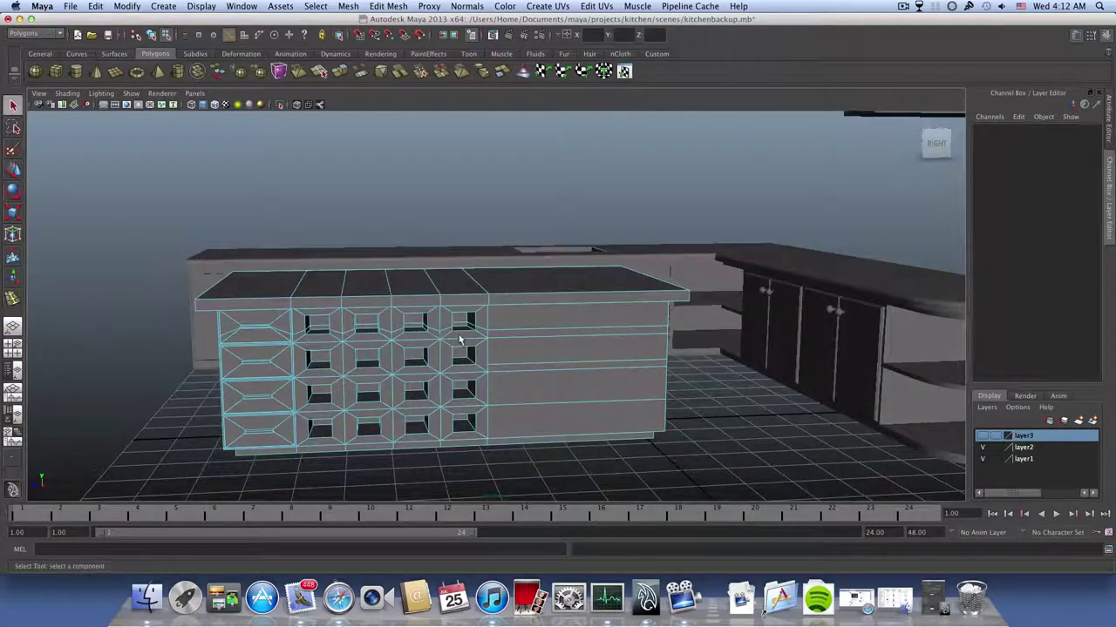
left_click(503, 334)
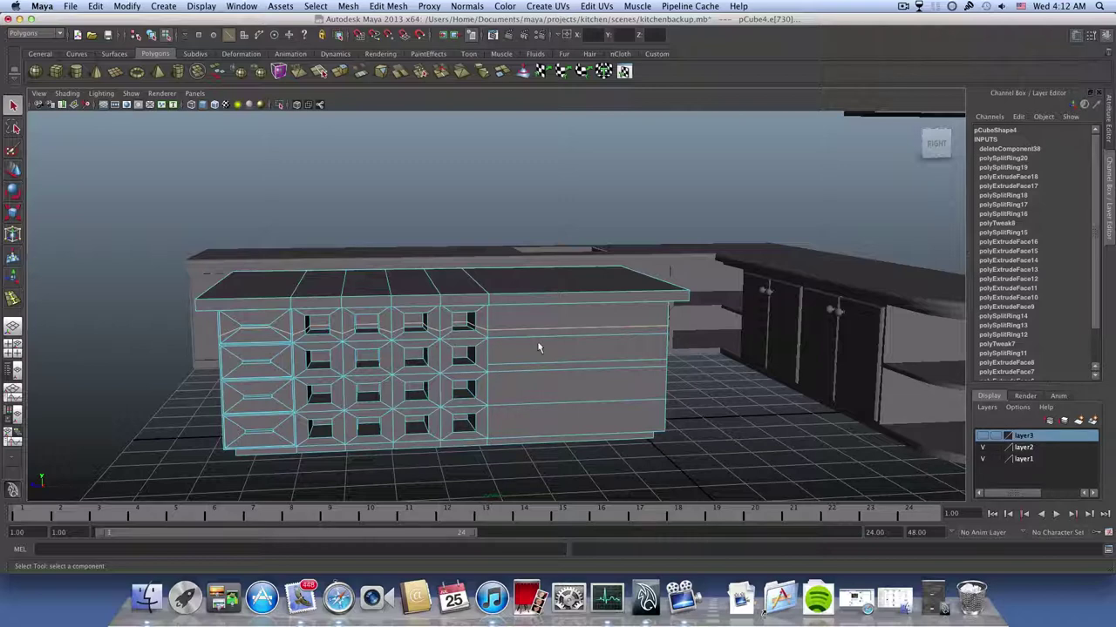
left_click_drag(538, 348, 525, 338, "alt")
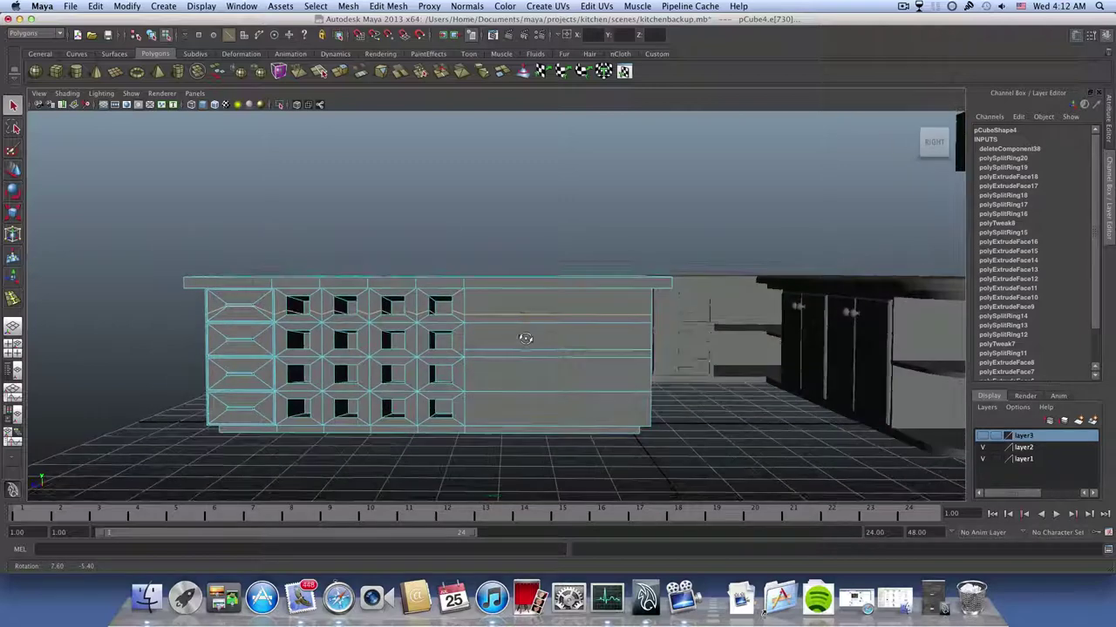
left_click(681, 364)
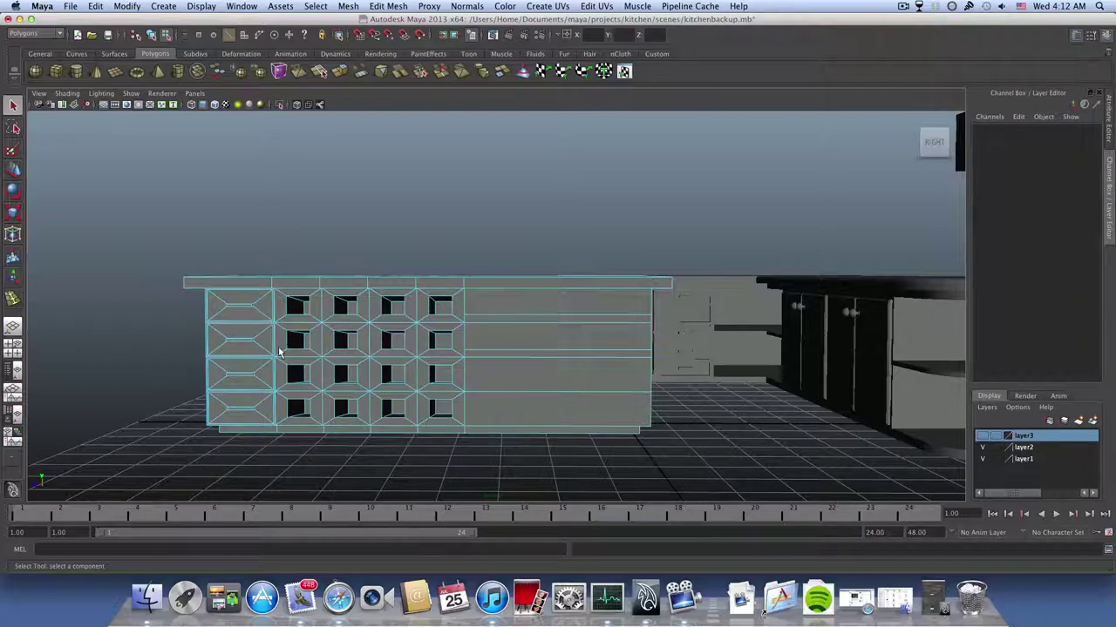
left_click_drag(279, 352, 231, 351, "alt")
- Nudge the second inserted edge on the plain side section slightly upward to a Y position of about 1.99
left_click_drag(368, 378, 459, 359, "alt")
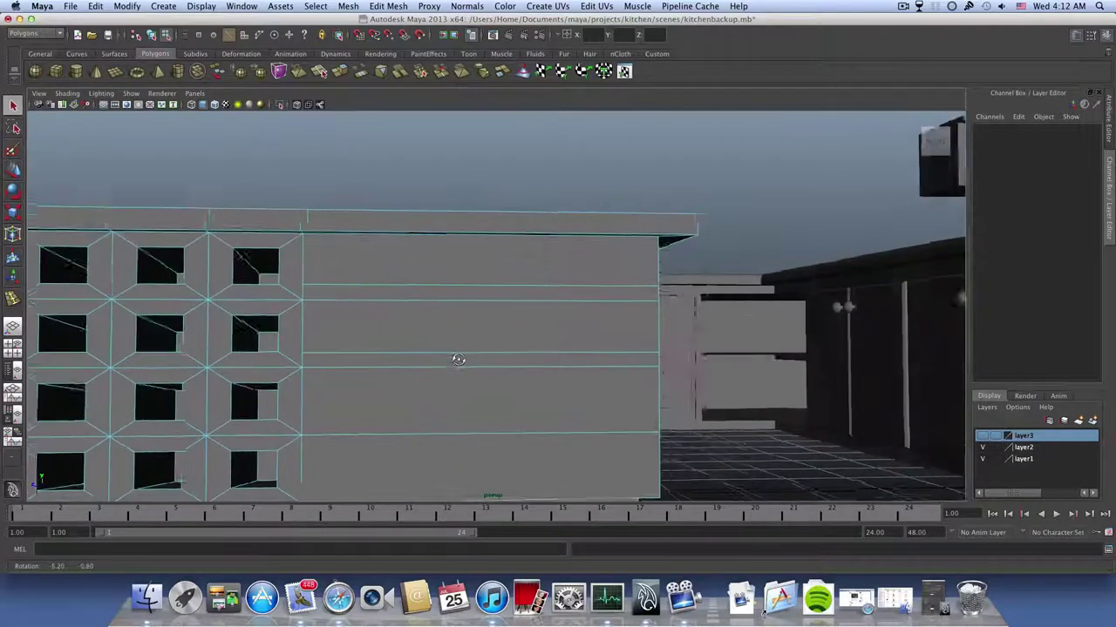
left_click(459, 359)
left_click_drag(549, 381, 510, 336, "alt")
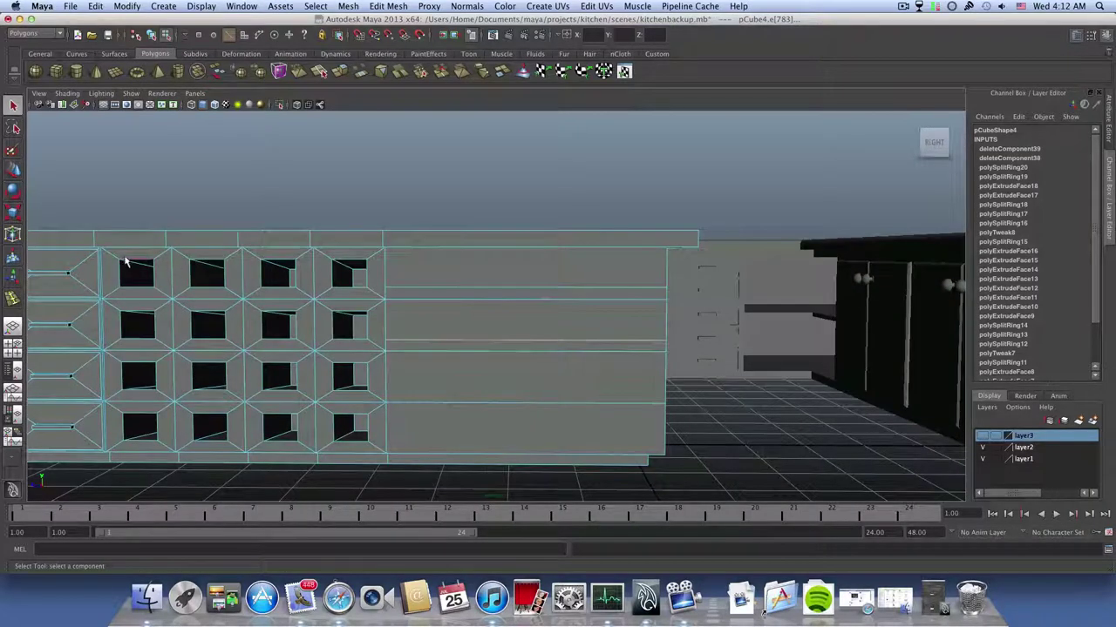
left_click(13, 170)
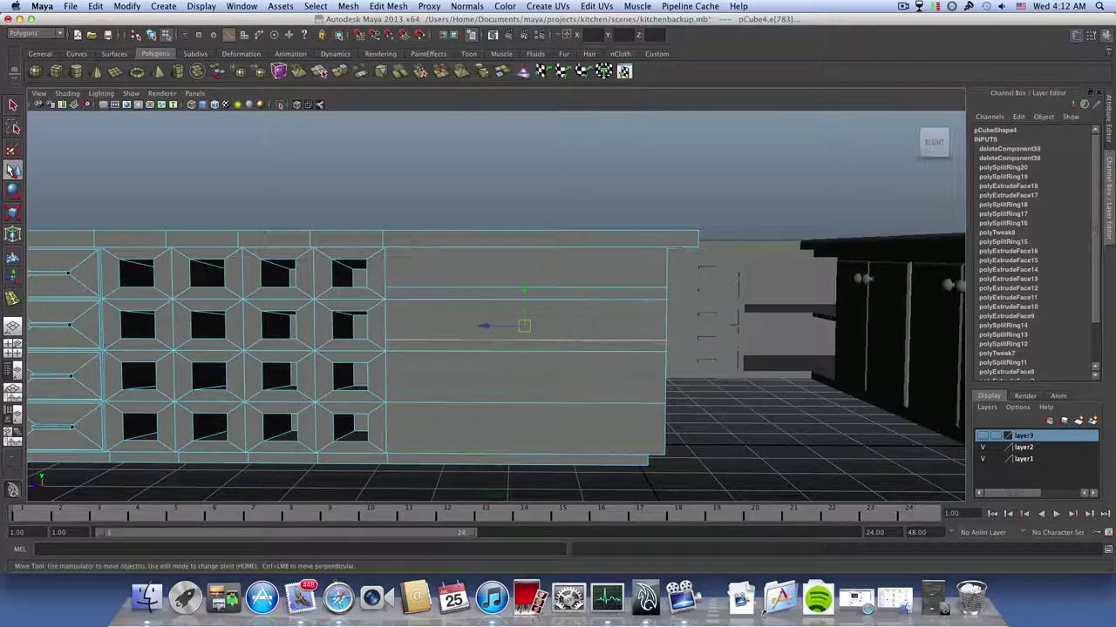
left_click(526, 288)
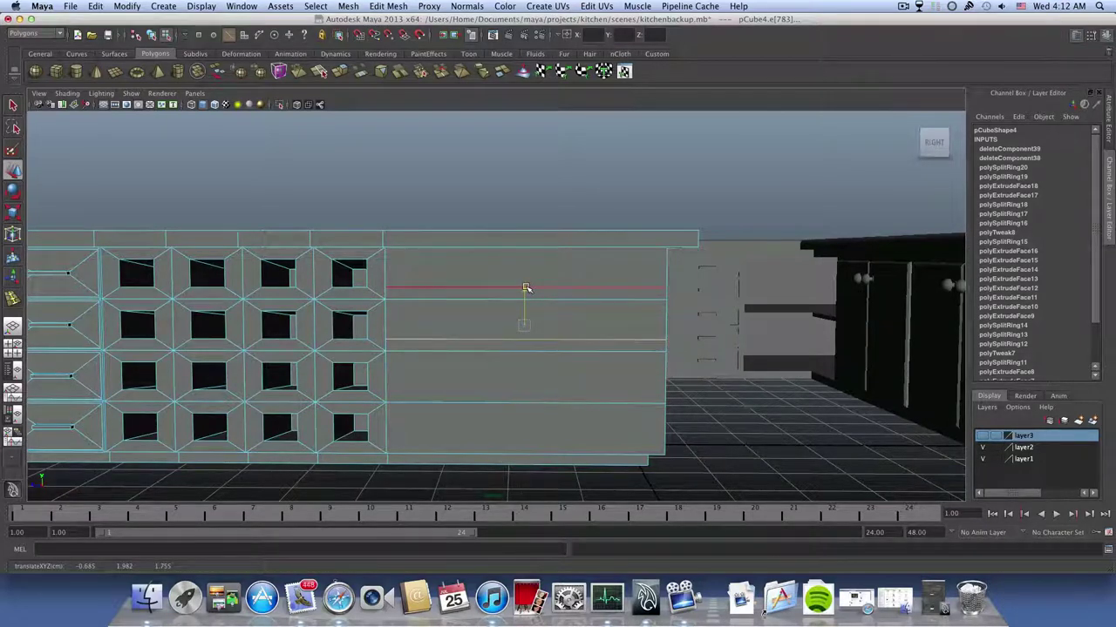
left_click(524, 287)
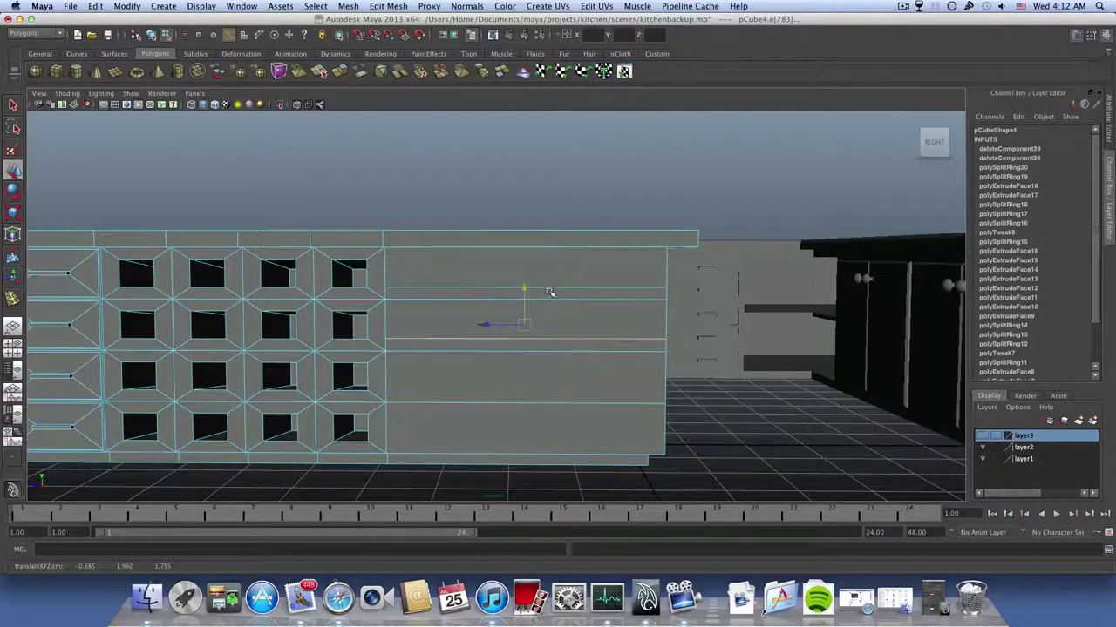
- Select the faces of both narrow horizontal strips wrapping around the island's plain section
right_click_drag(549, 297, 552, 294)
left_click(552, 294)
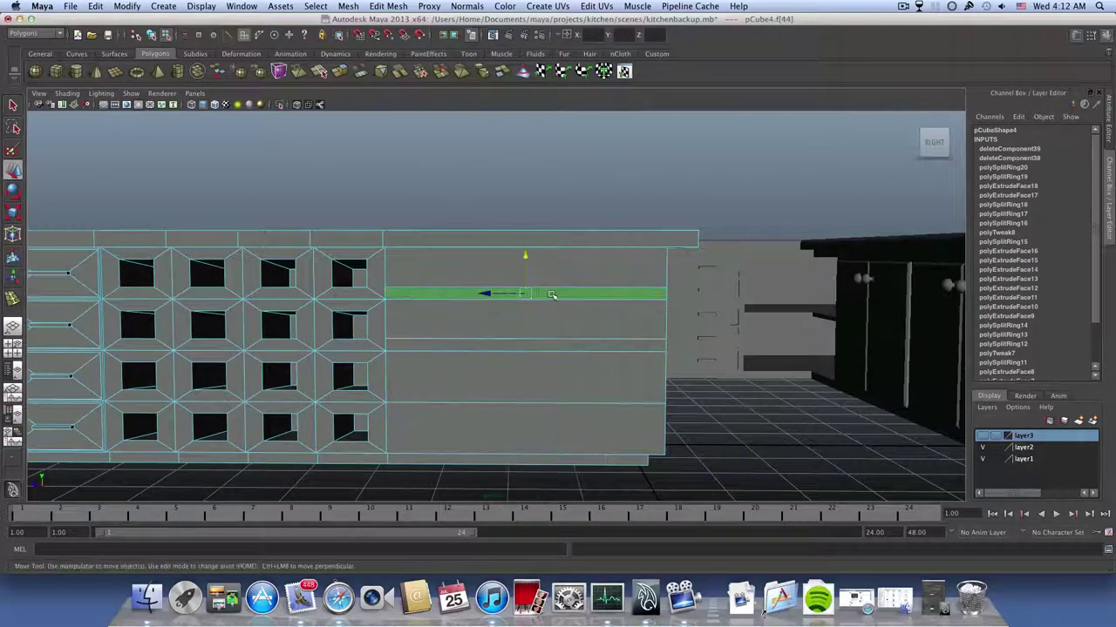
left_click_drag(553, 294, 566, 343, "alt")
left_click(582, 290, "shift")
left_click(514, 347, "shift")
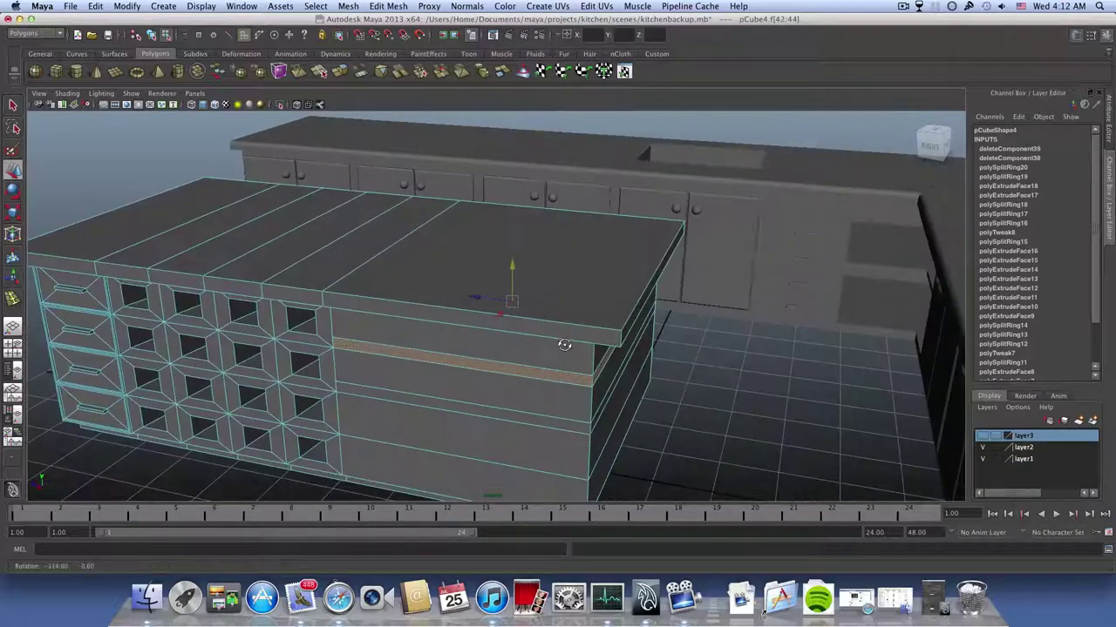
left_click(550, 420, "shift")
left_click_drag(613, 425, 489, 384, "alt")
left_click(505, 386, "shift")
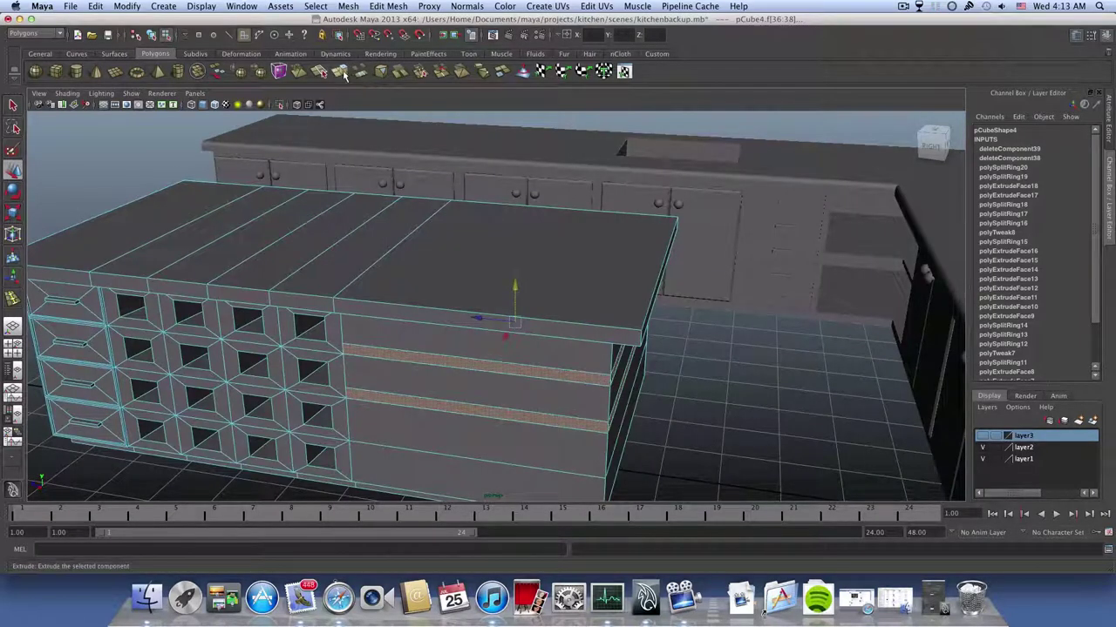
- Try to extrude the selected strips outward to a local Z translation of about 0.525, and undo the extrusion
left_click(344, 75)
left_click_drag(610, 315, 680, 300, "alt")
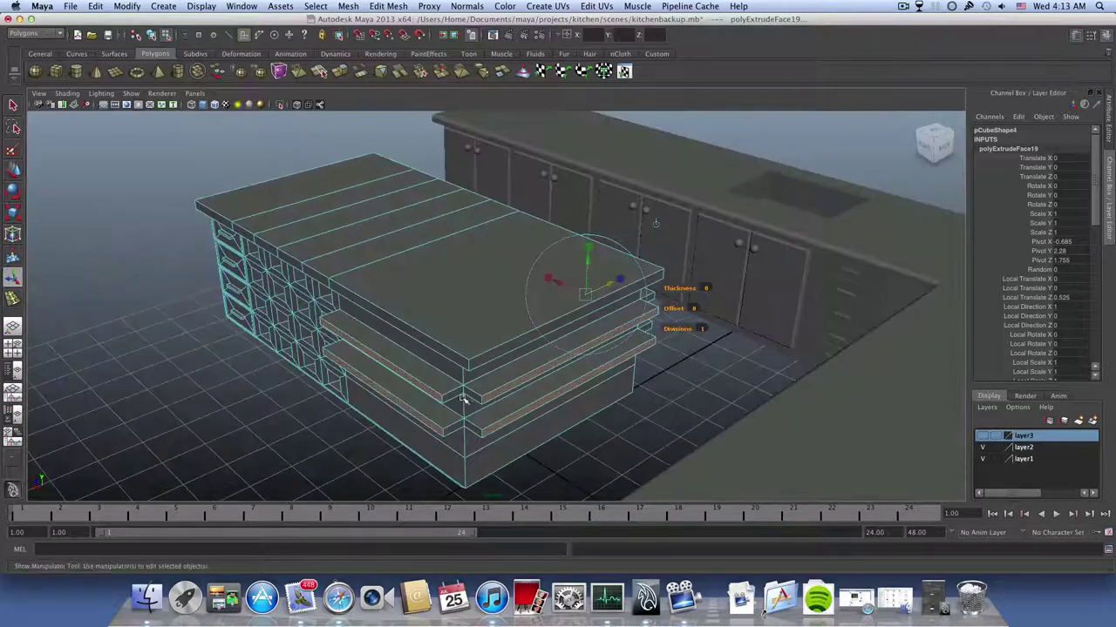
left_click_drag(462, 407, 518, 384, "alt")
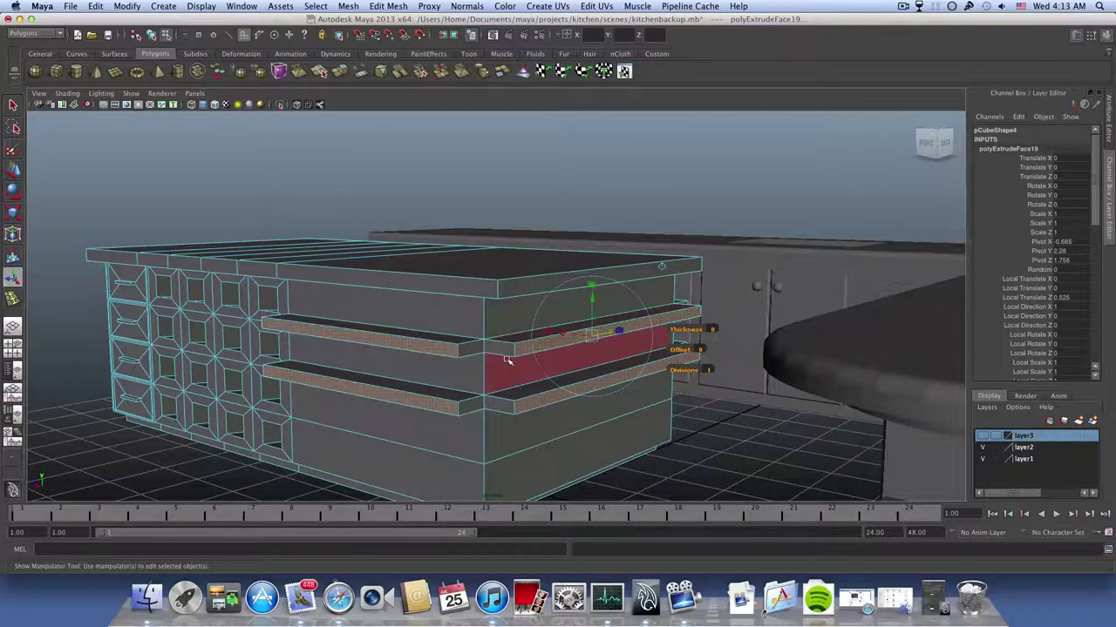
key("ctrl+z")
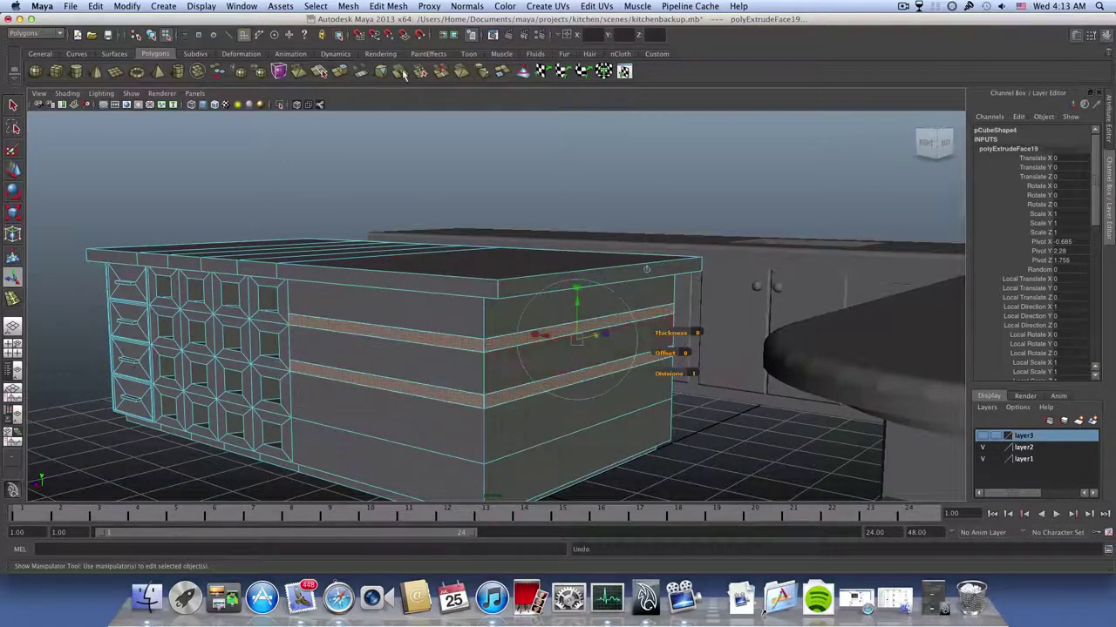
key("ctrl+z")
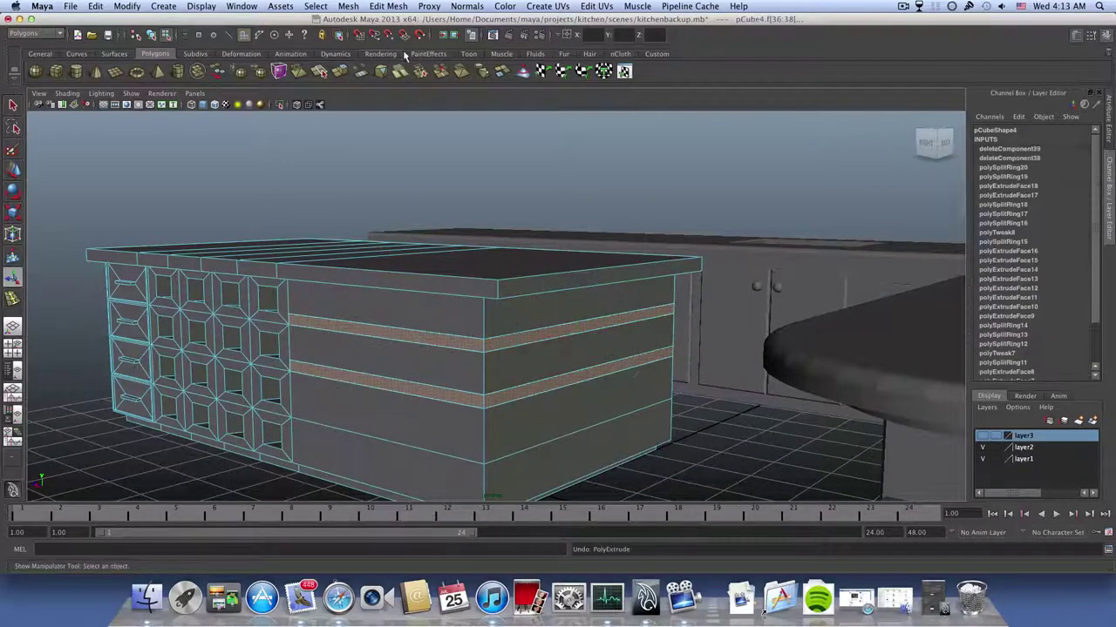
- Turn on Keep Faces Together and extrude the two strips outward as continuous shelves to a local Z translation of about 0.51
left_click(389, 6)
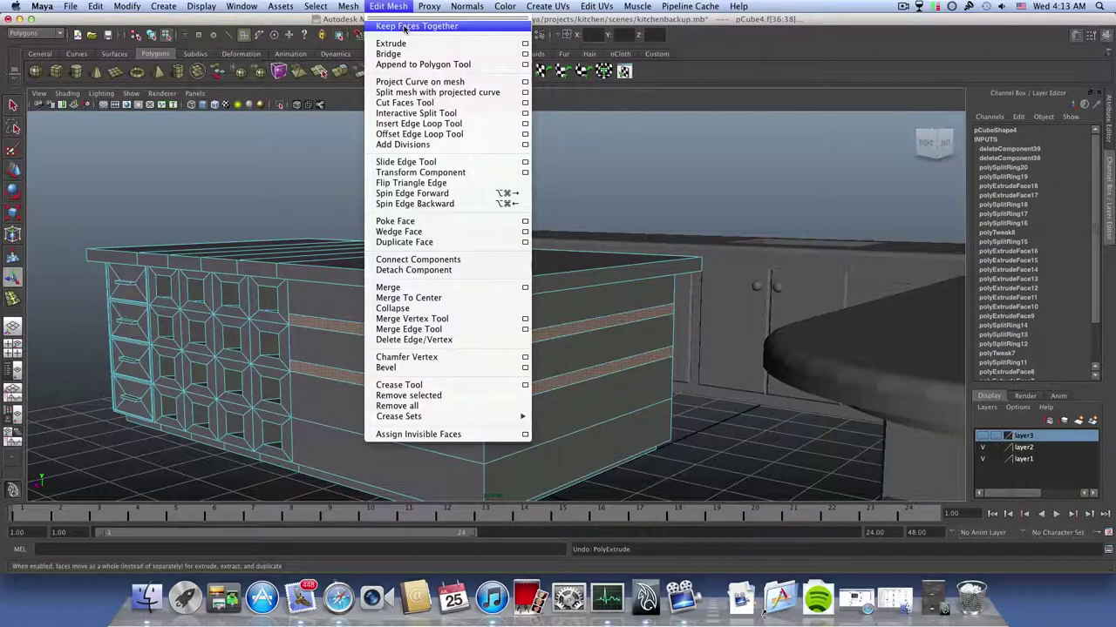
left_click(404, 27)
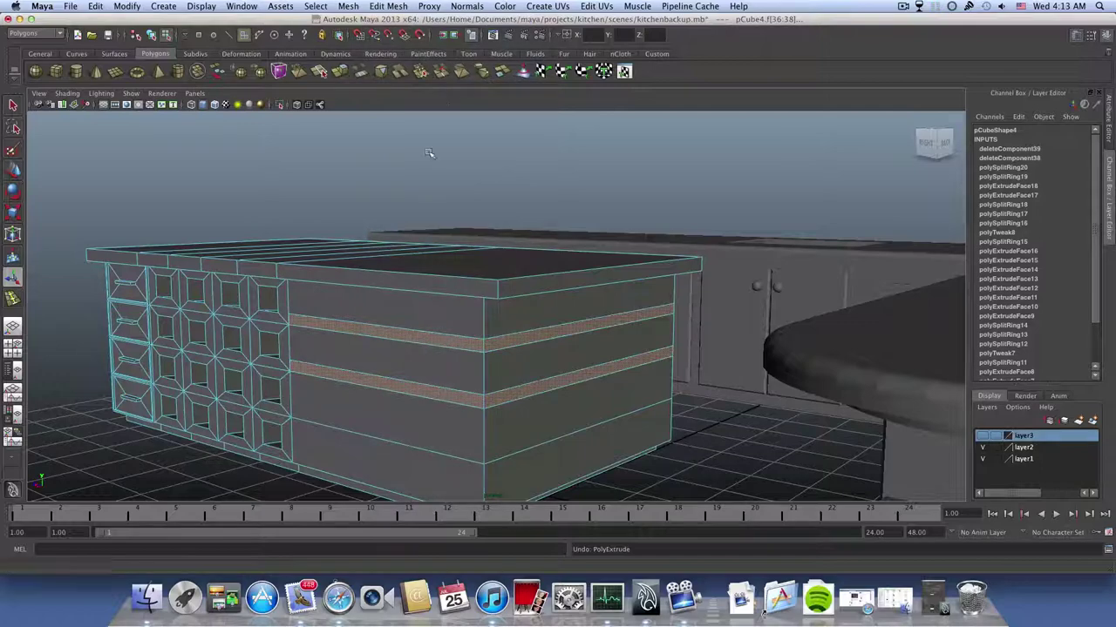
key("ctrl+e")
left_click_drag(428, 153, 658, 382, "alt")
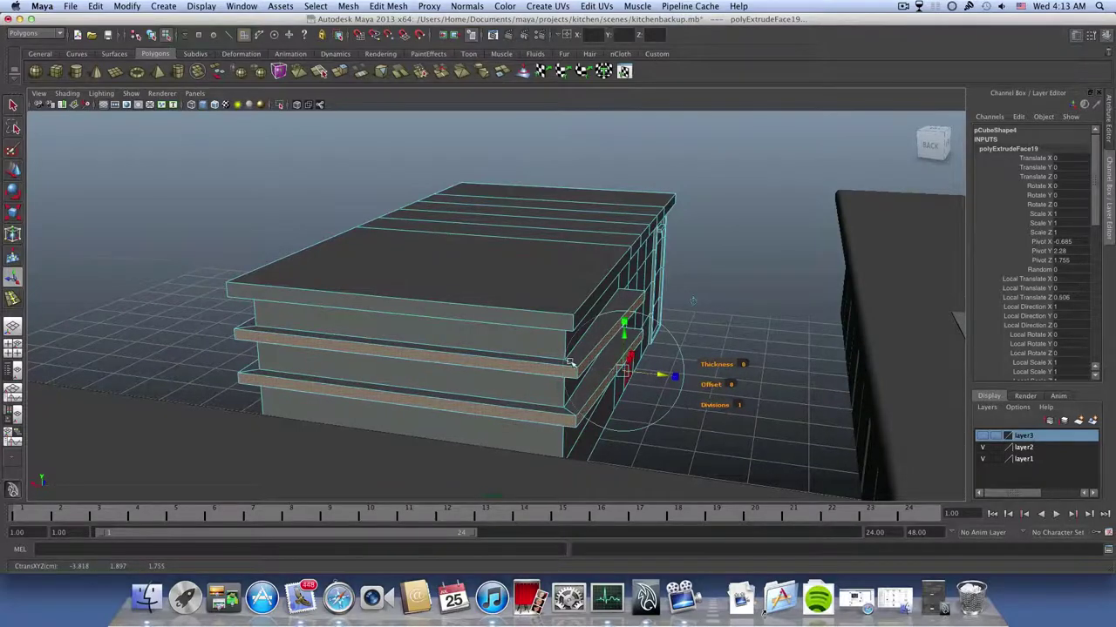
- Pull the extruded shelves farther out from the island to a local Z translation of about 0.73
left_click_drag(571, 365, 530, 339, "alt")
right_click_drag(530, 338, 543, 311, "alt")
left_click_drag(366, 374, 508, 379)
right_click_drag(508, 378, 432, 406, "alt")
left_click_drag(432, 407, 341, 371, "alt")
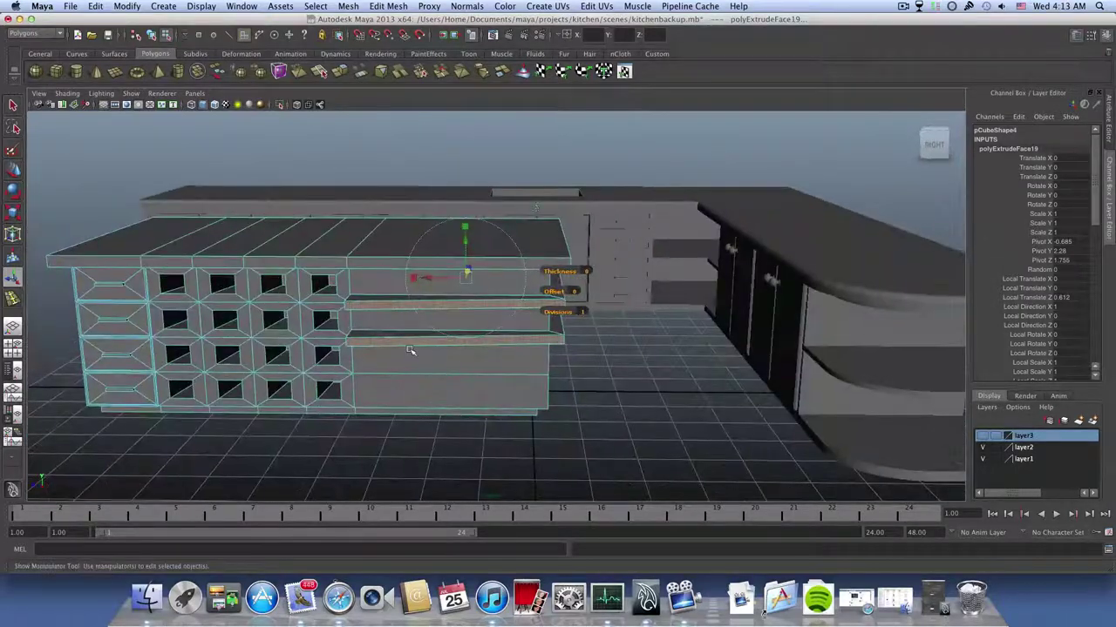
left_click_drag(409, 350, 444, 349, "alt")
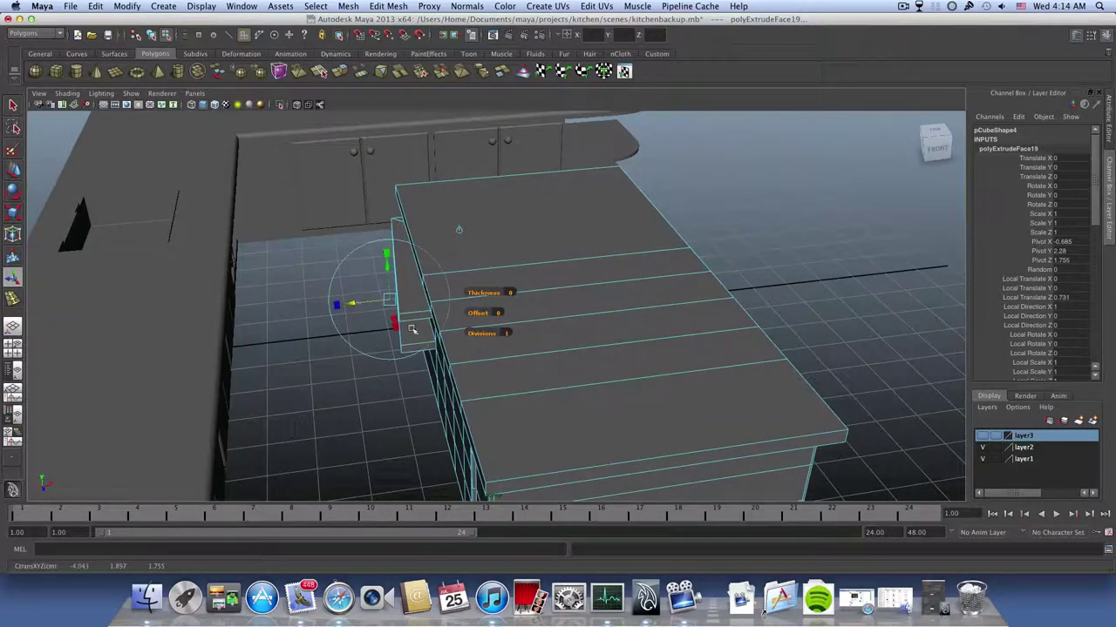
left_click_drag(360, 307, 336, 297, "alt")
- Insert an edge loop lengthwise down the middle of the island, using the countertop's upper edge at the drawer end
left_click(462, 308)
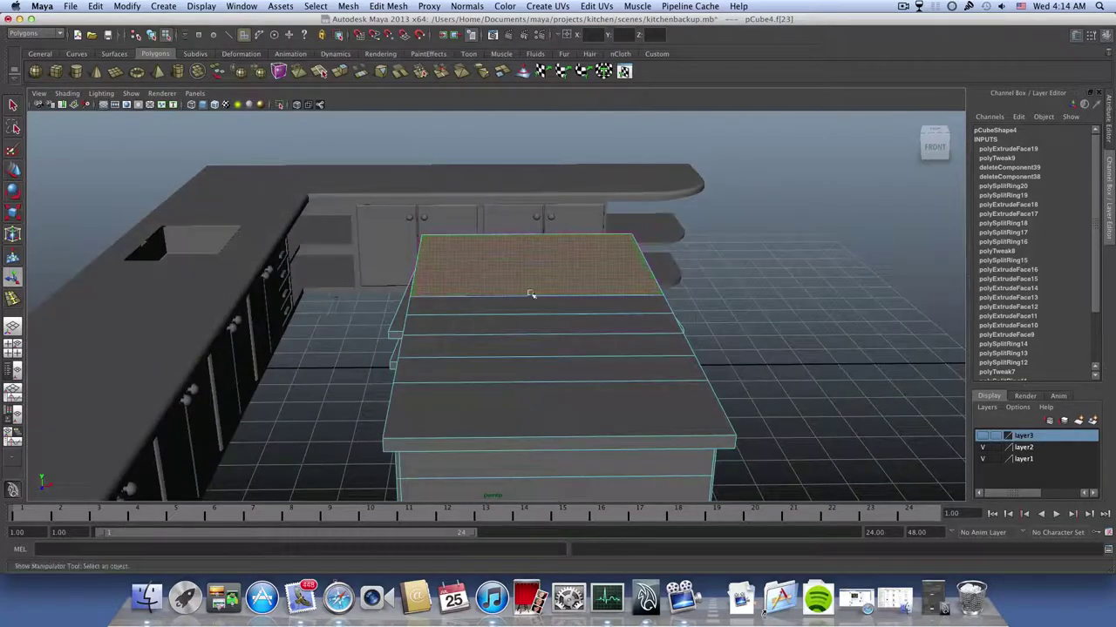
right_click_drag(460, 281, 455, 301)
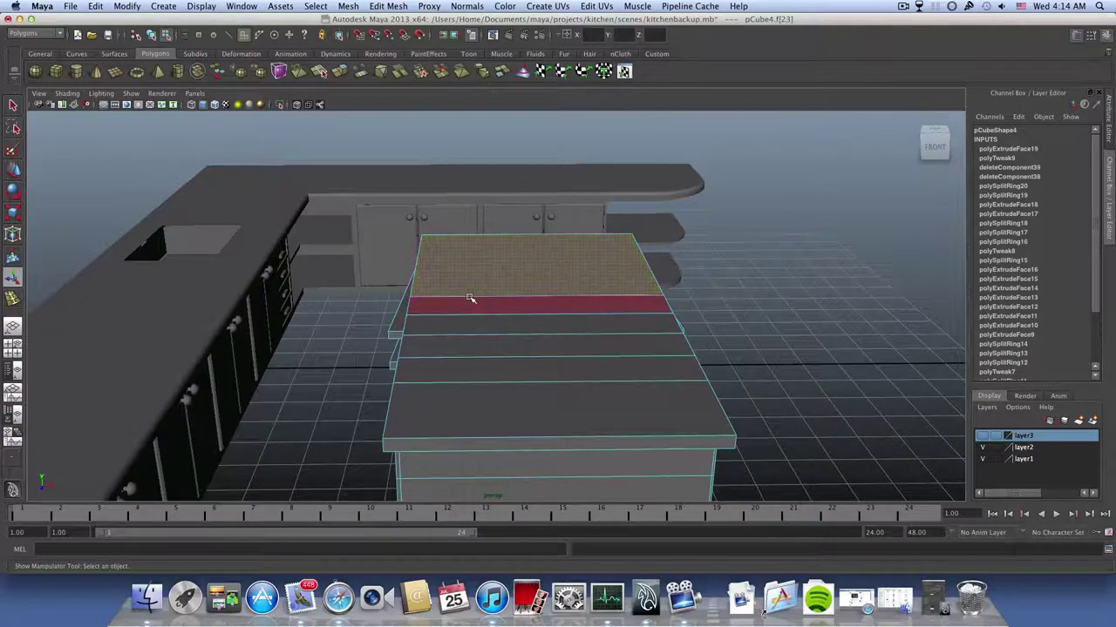
left_click_drag(503, 423, 500, 406, "alt")
right_click_drag(474, 339, 473, 322)
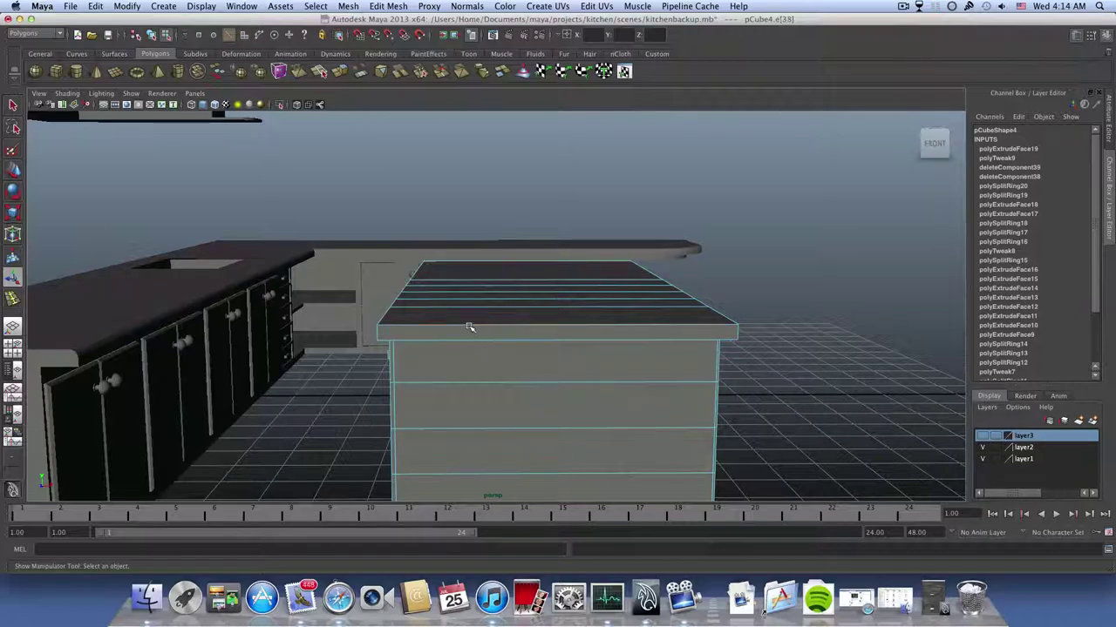
right_click(469, 326, "ctrl")
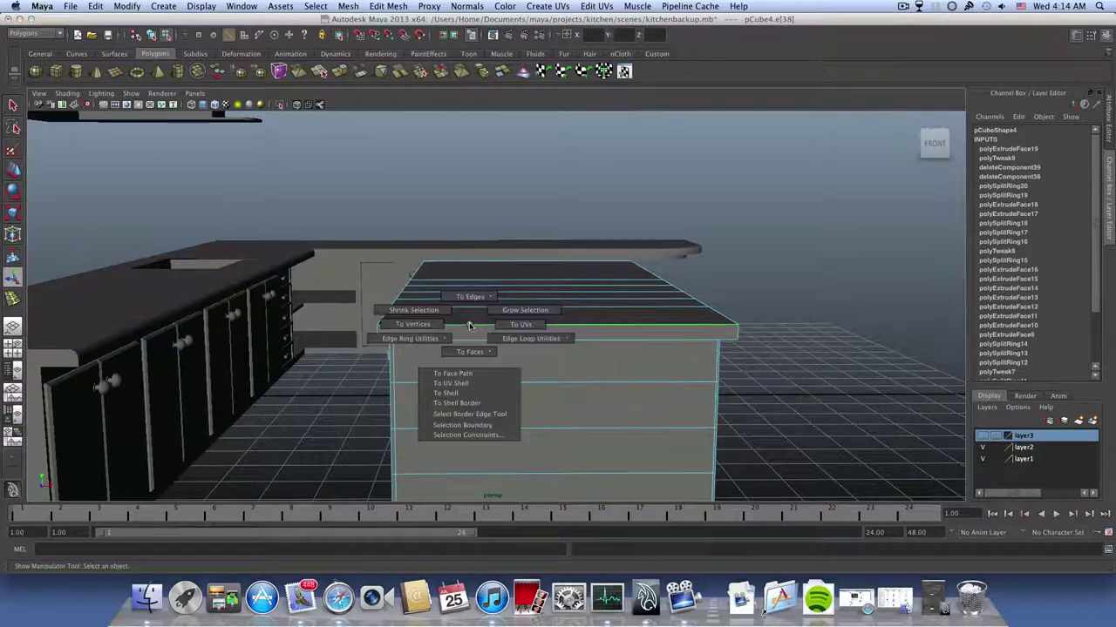
right_click_drag(469, 326, 497, 348, "ctrl")
left_click_drag(498, 348, 230, 379, "alt")
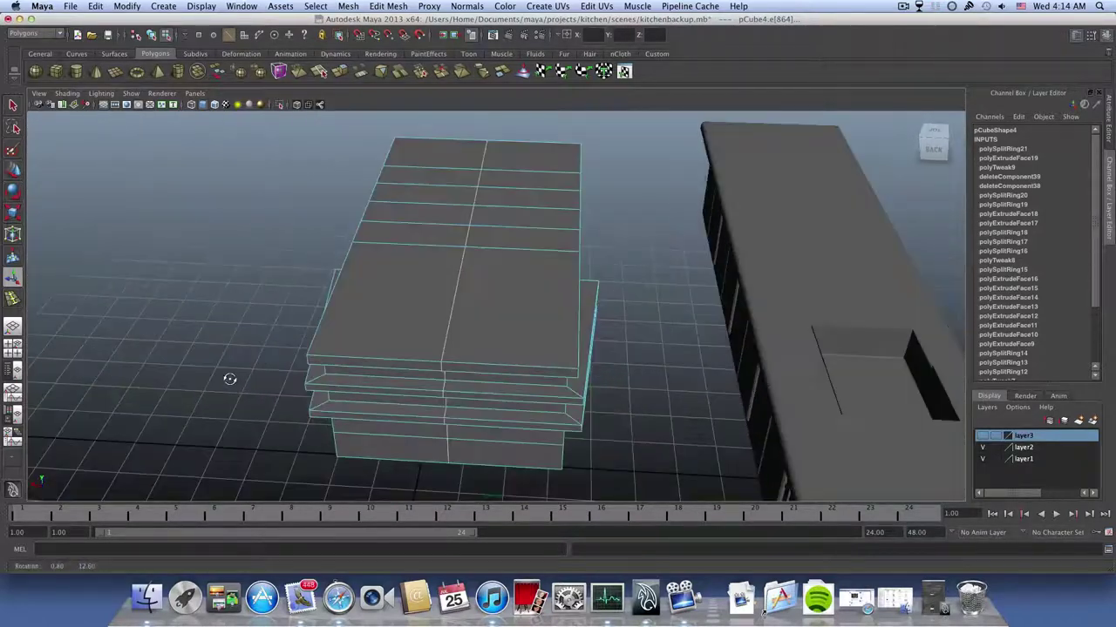
- Insert a lengthwise edge loop through the countertop half facing the sink cabinets and scale it flat across the width to straighten it
left_click(513, 365)
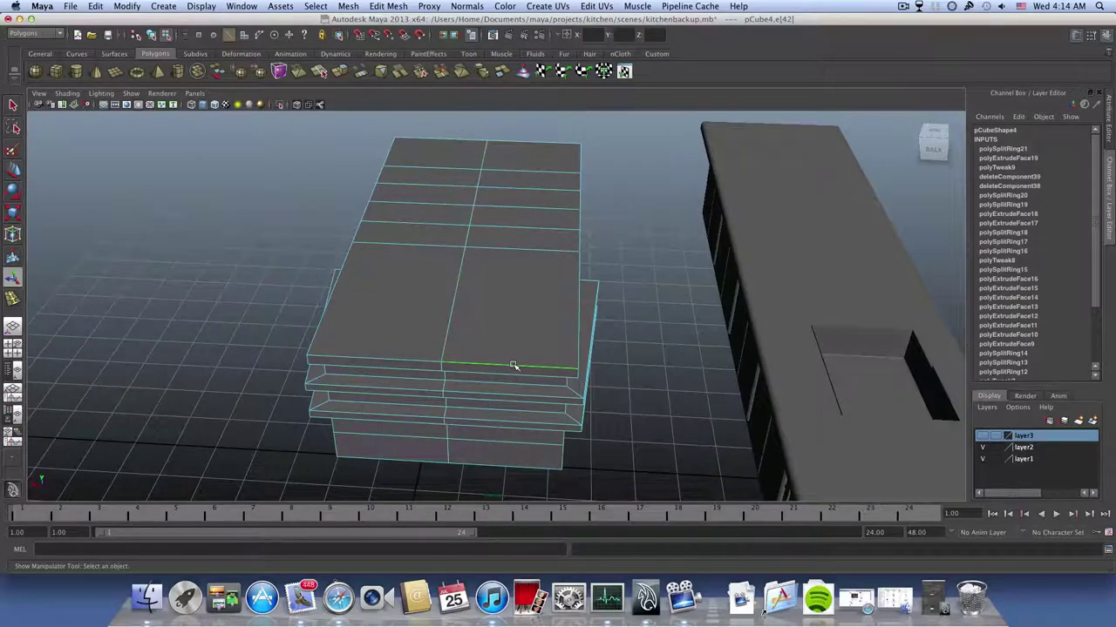
right_click_drag(513, 365, 551, 395, "shift")
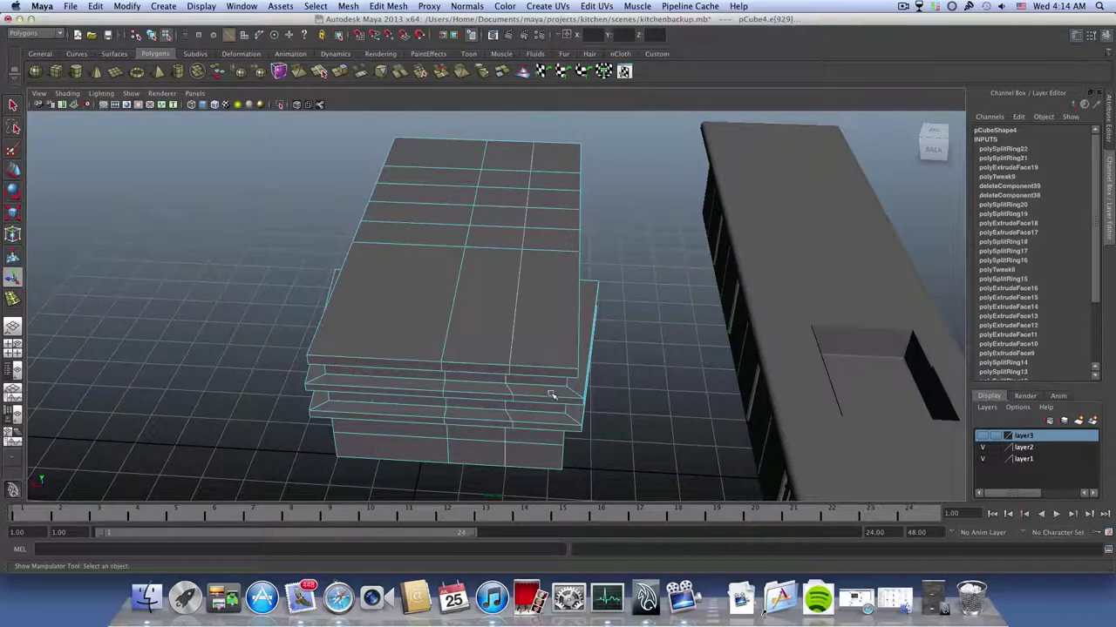
left_click_drag(551, 390, 529, 369, "alt")
left_click(12, 212)
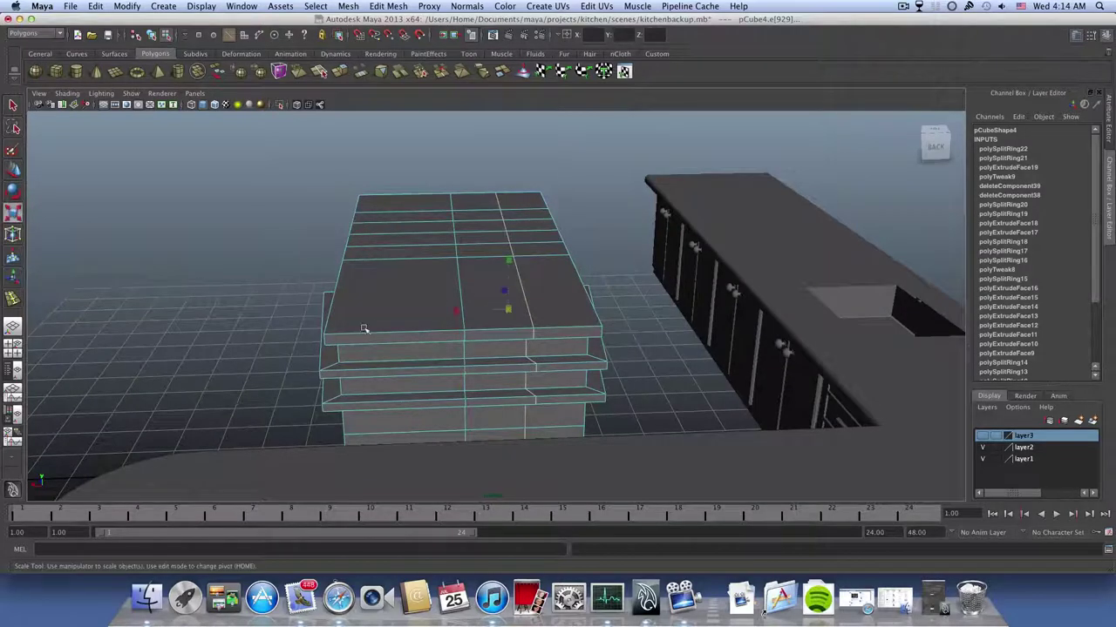
left_click_drag(456, 311, 504, 312)
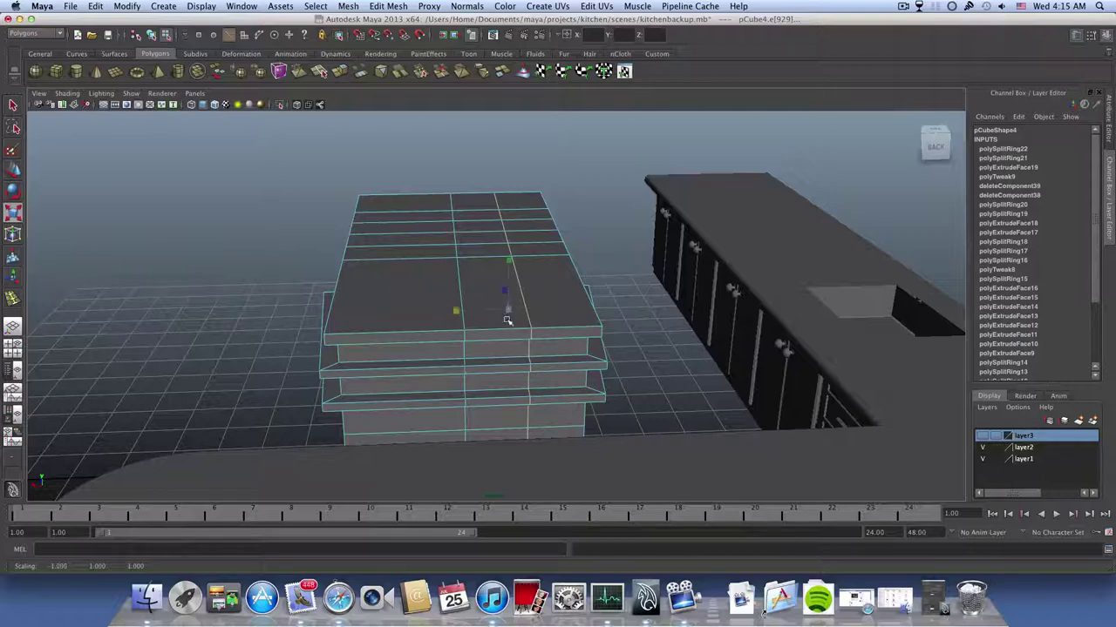
left_click_drag(507, 320, 473, 332, "alt")
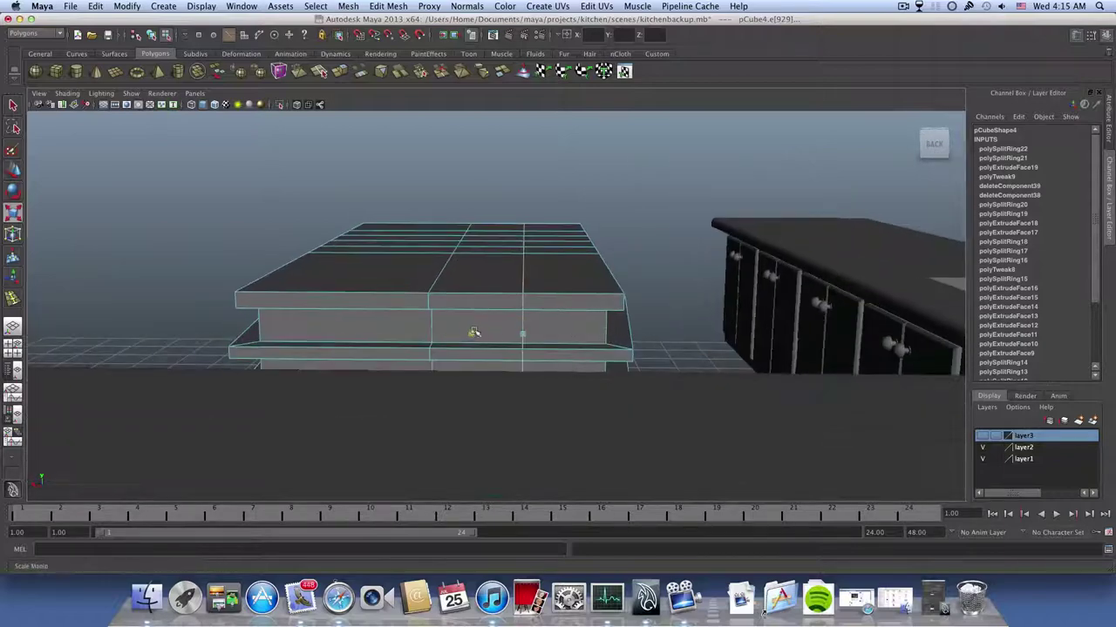
- Insert a crosswise edge loop through the shelf section and scale it flat along the island's length so it runs straight
left_click_drag(554, 338, 436, 338, "alt")
left_click(438, 330)
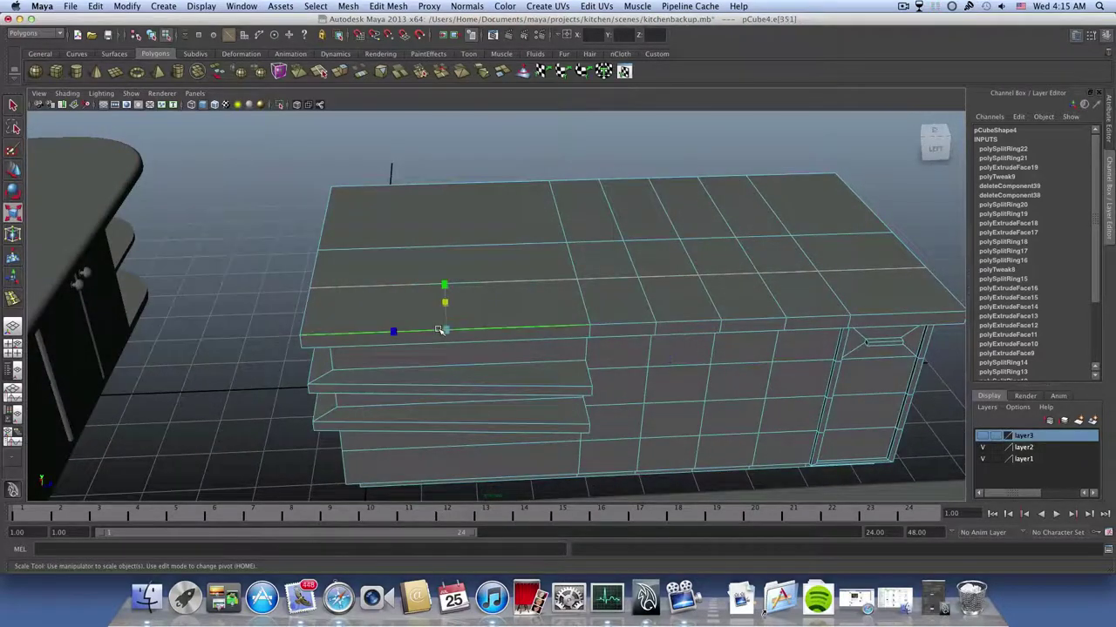
right_click_drag(441, 330, 438, 362, "shift")
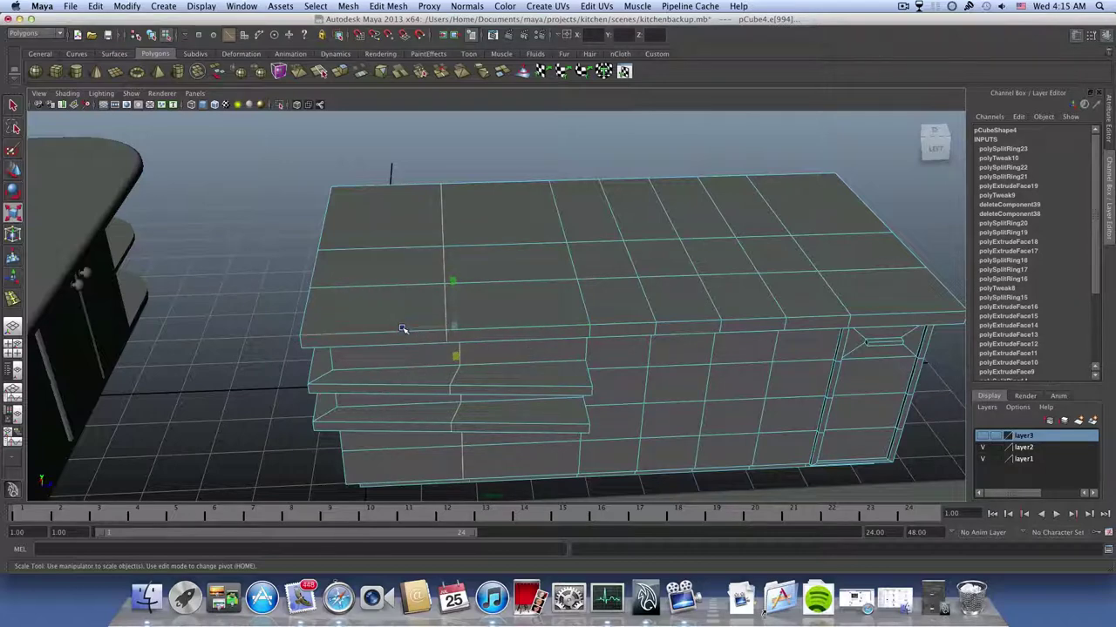
left_click_drag(401, 328, 509, 326)
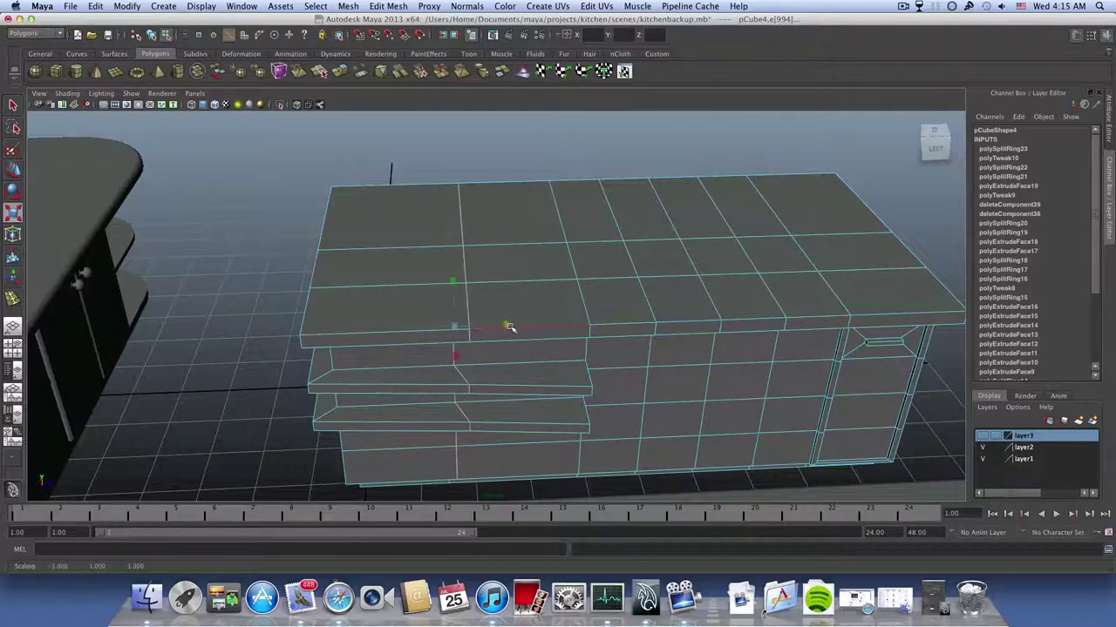
middle_click_drag(510, 327, 458, 329)
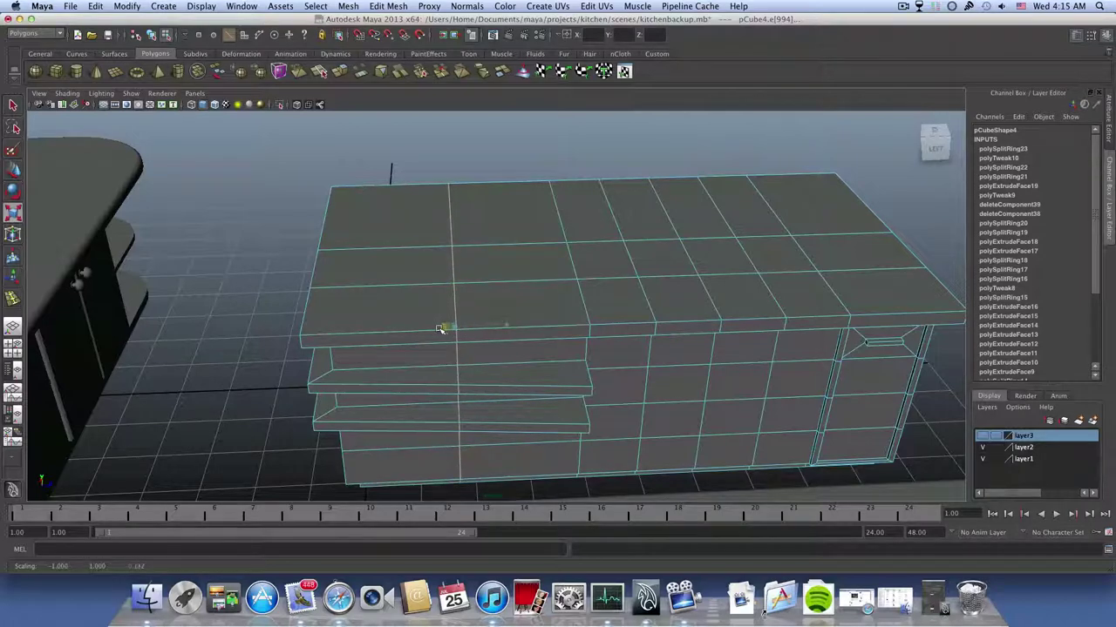
mouse_move(428, 334)
left_mouse_down("alt")
mouse_move(433, 316)
mouse_move(458, 351)
mouse_move(513, 351)
mouse_move(427, 339)
left_mouse_up("alt")
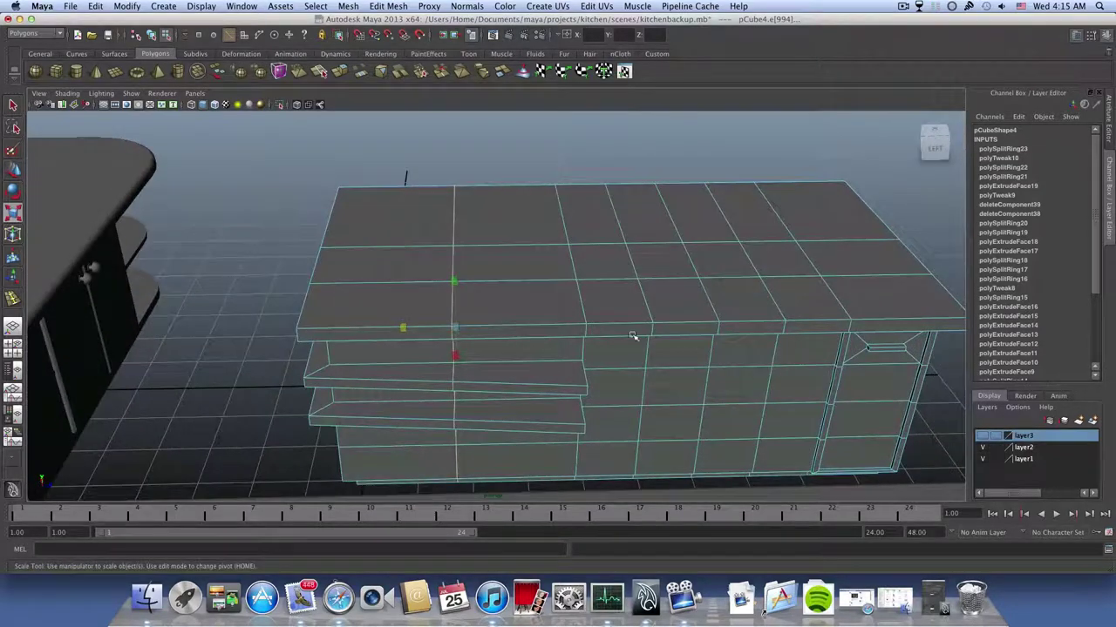
middle_click_drag(633, 335, 493, 349, "alt")
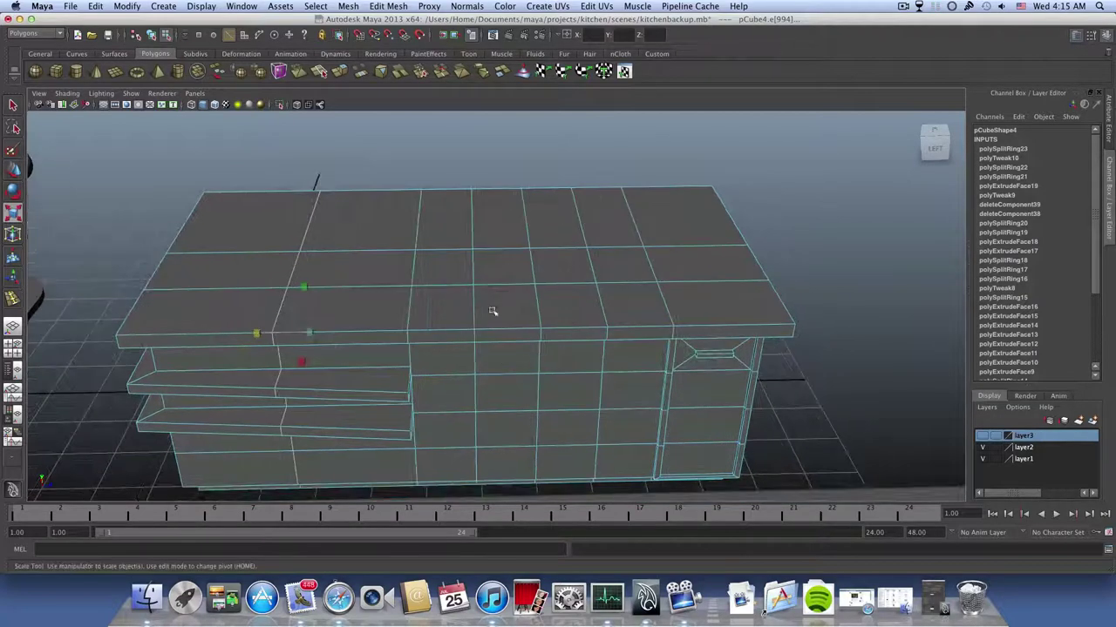
left_click_drag(470, 364, 316, 318, "alt")
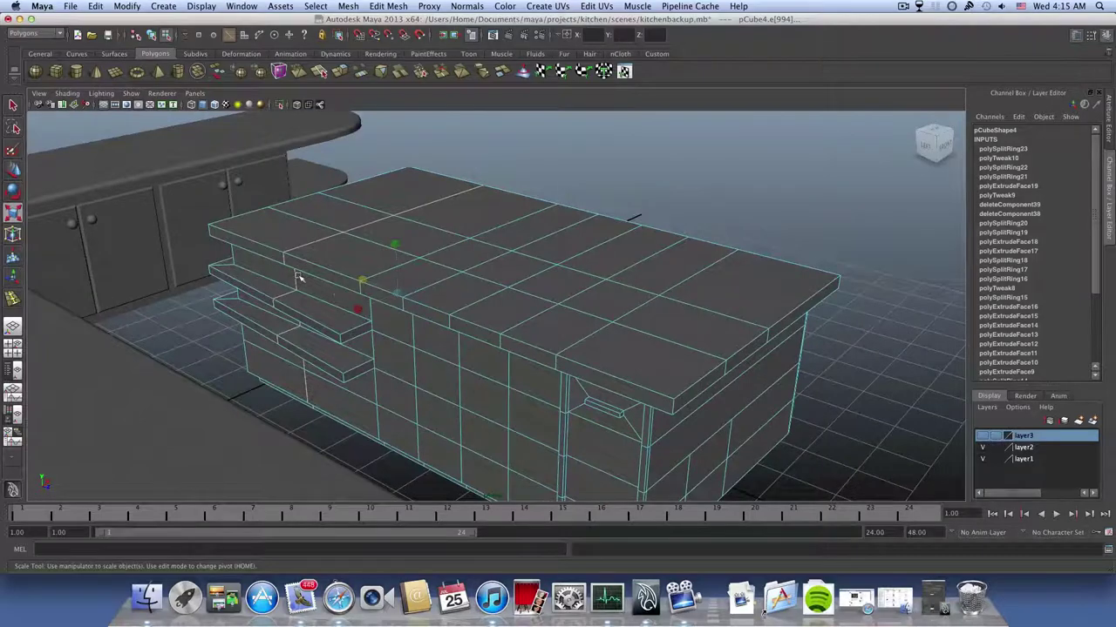
left_click_drag(447, 373, 346, 316, "alt")
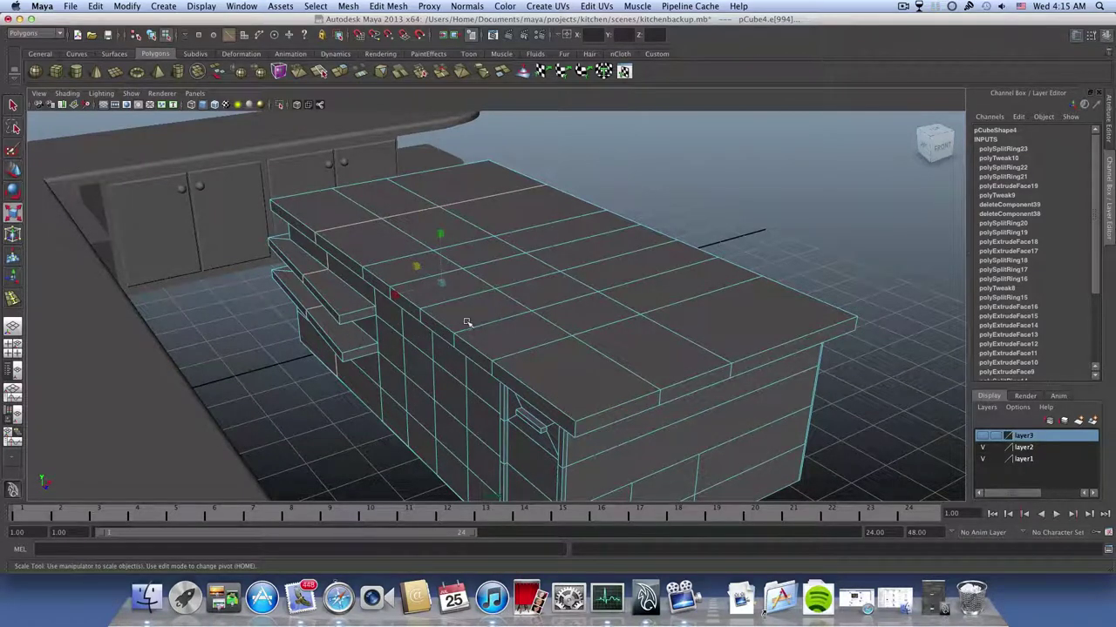
left_click_drag(457, 367, 407, 308, "alt")
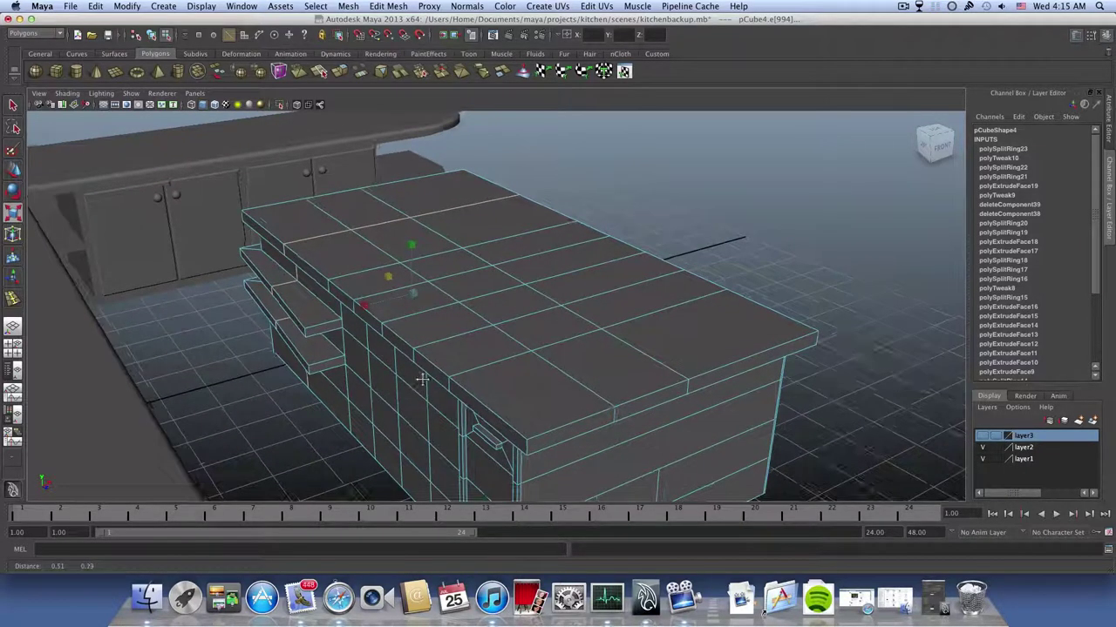
right_click(436, 327)
left_click(436, 352)
left_click(435, 327)
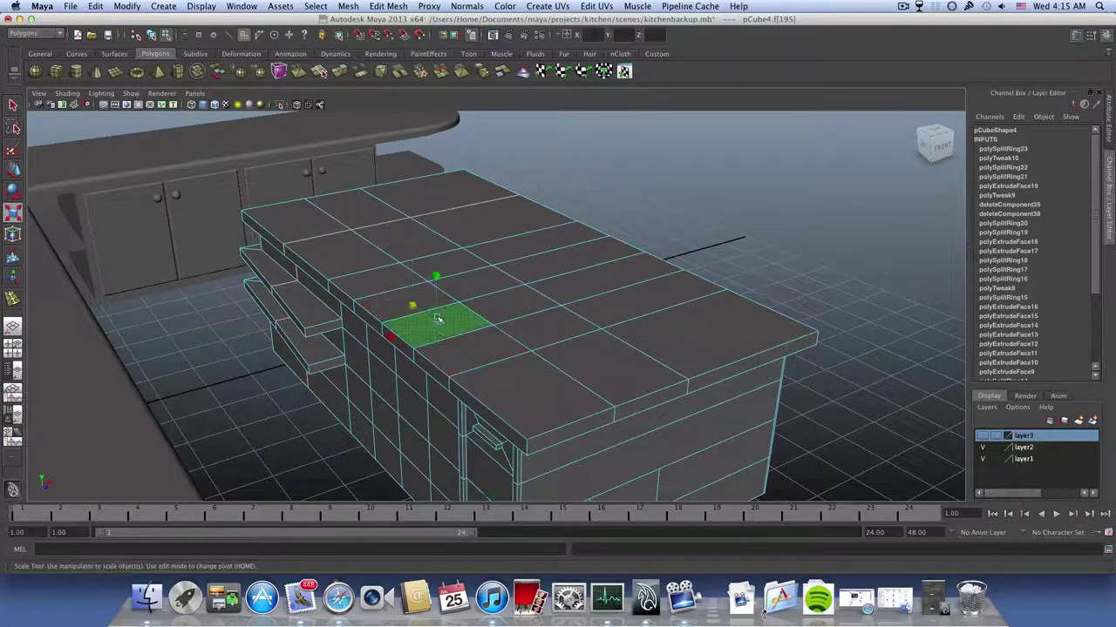
left_click_drag(436, 327, 412, 324, "alt")
left_click(398, 280, "shift")
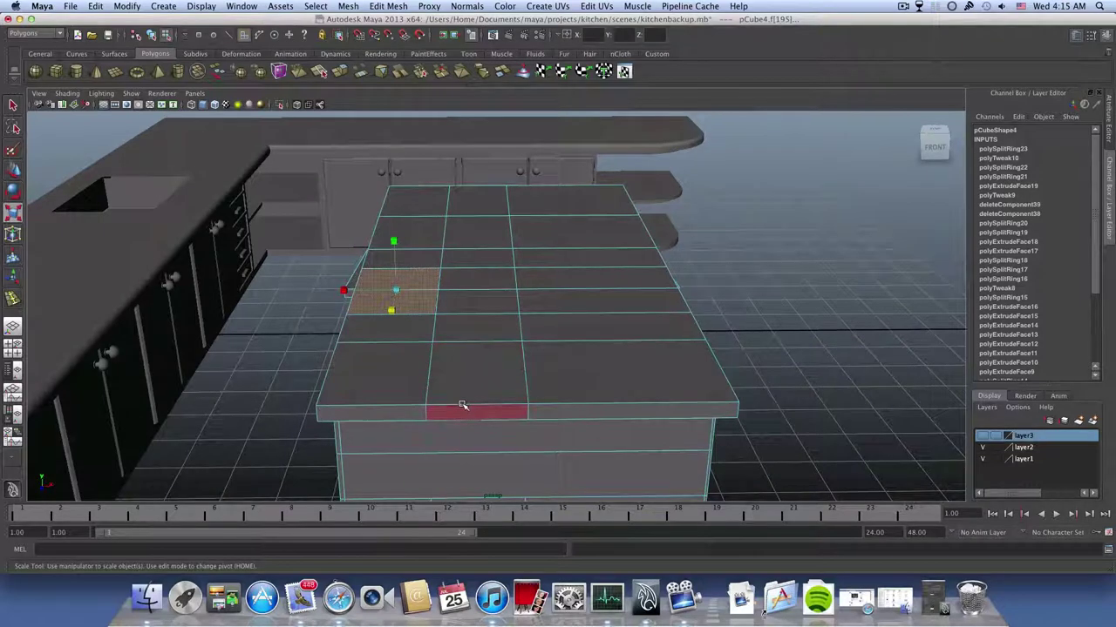
left_click_drag(394, 295, 509, 300, "alt")
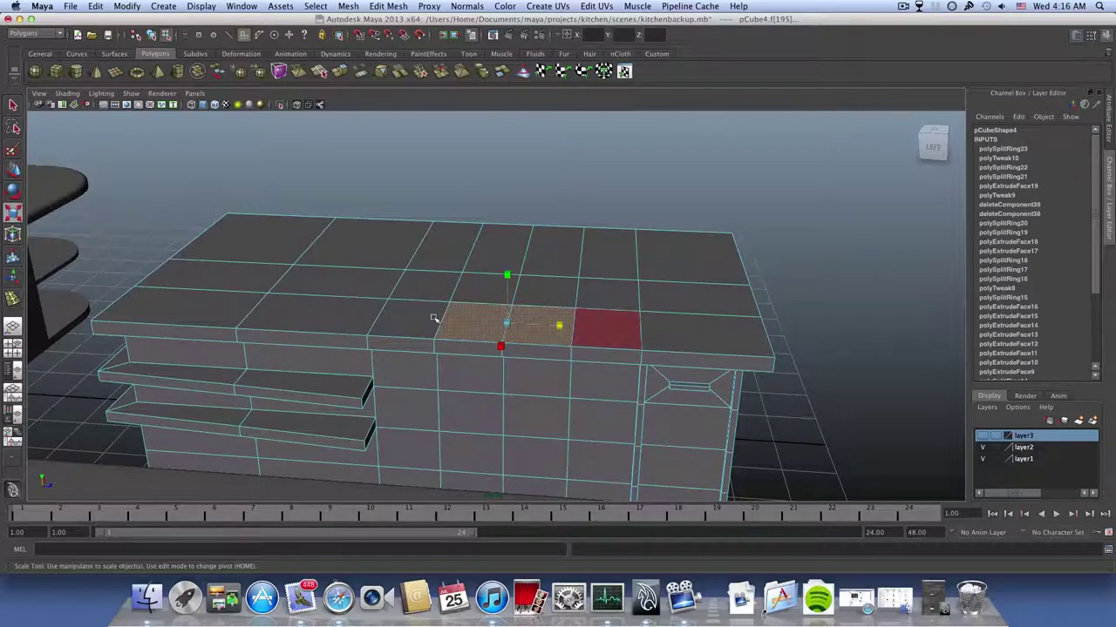
left_click_drag(434, 319, 415, 303, "alt")
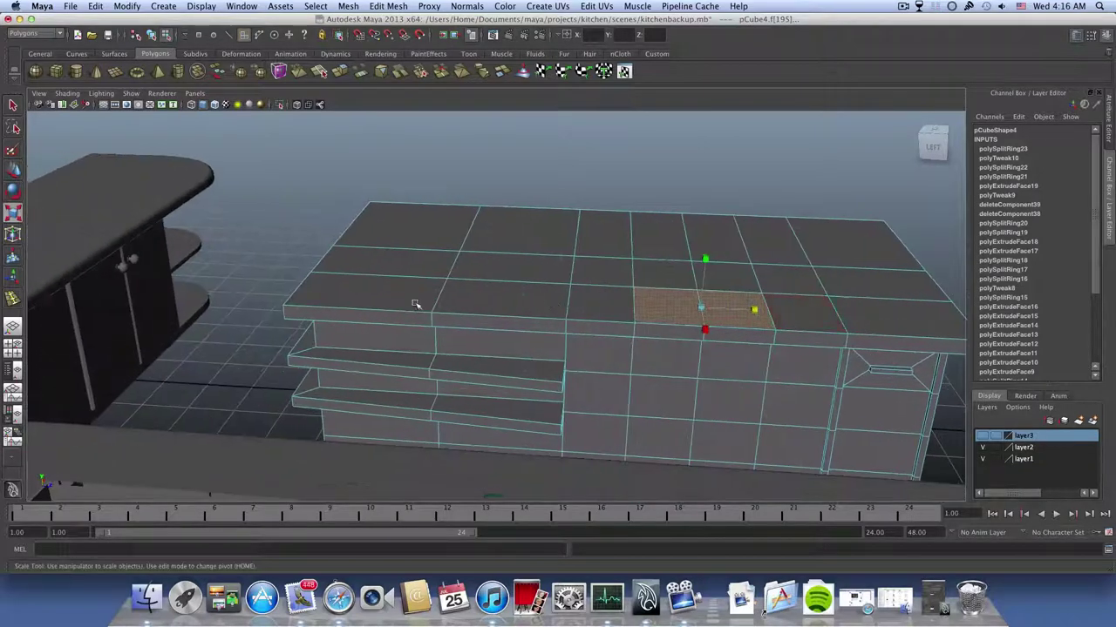
- Extrude the countertop's corner face above the shelves and scale it inward to a local scale of about 0.645 by 0.578
left_click(399, 300)
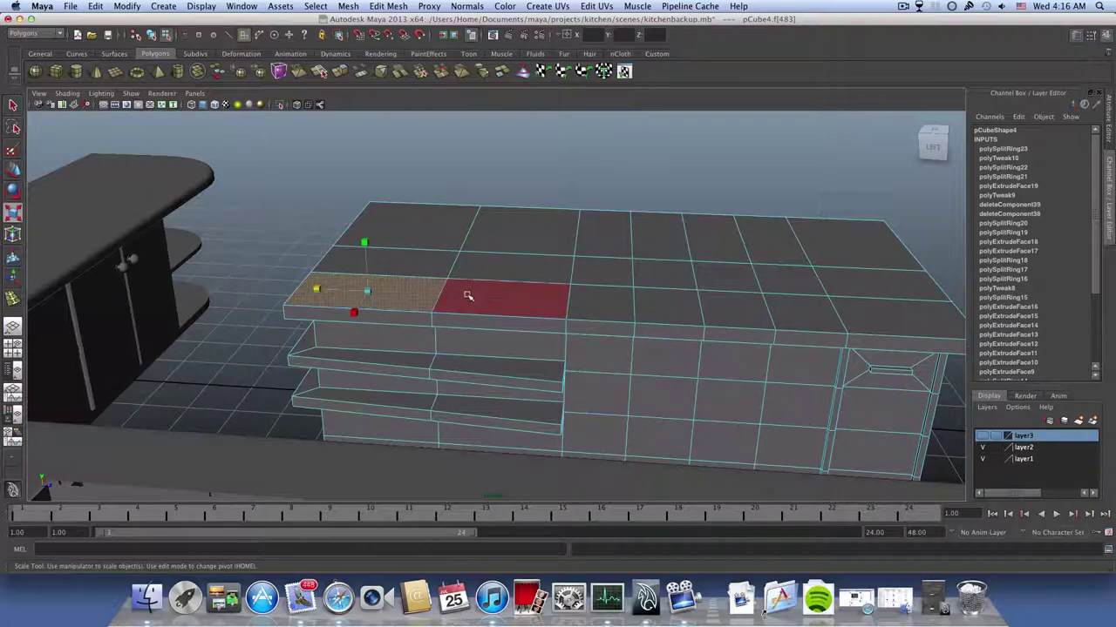
left_click_drag(455, 296, 418, 200, "alt")
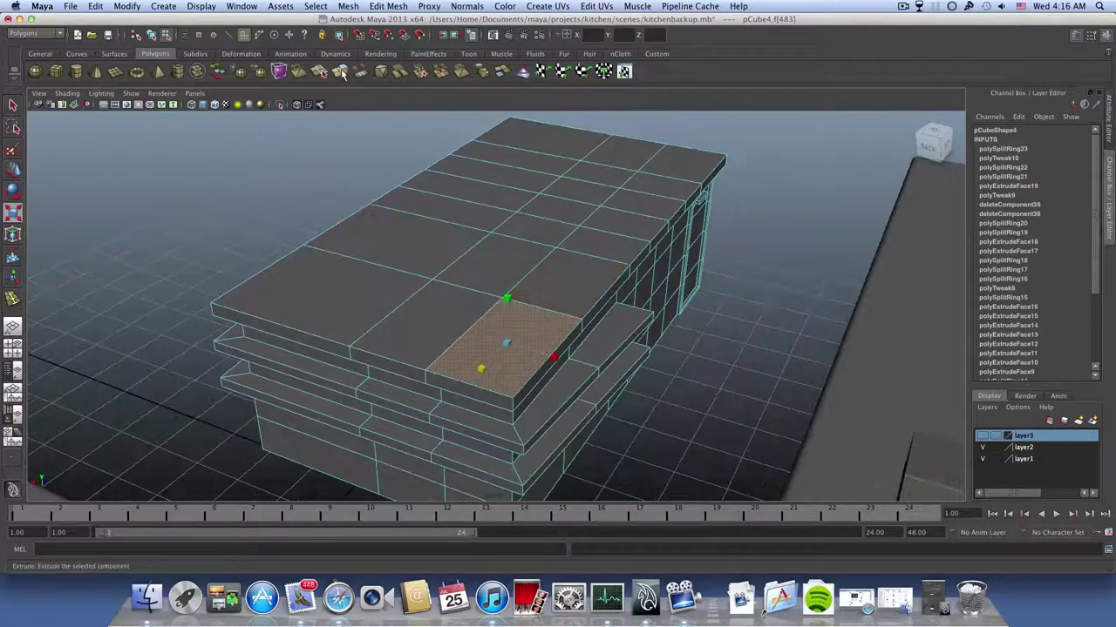
key("ctrl+e")
left_click_drag(462, 332, 535, 424)
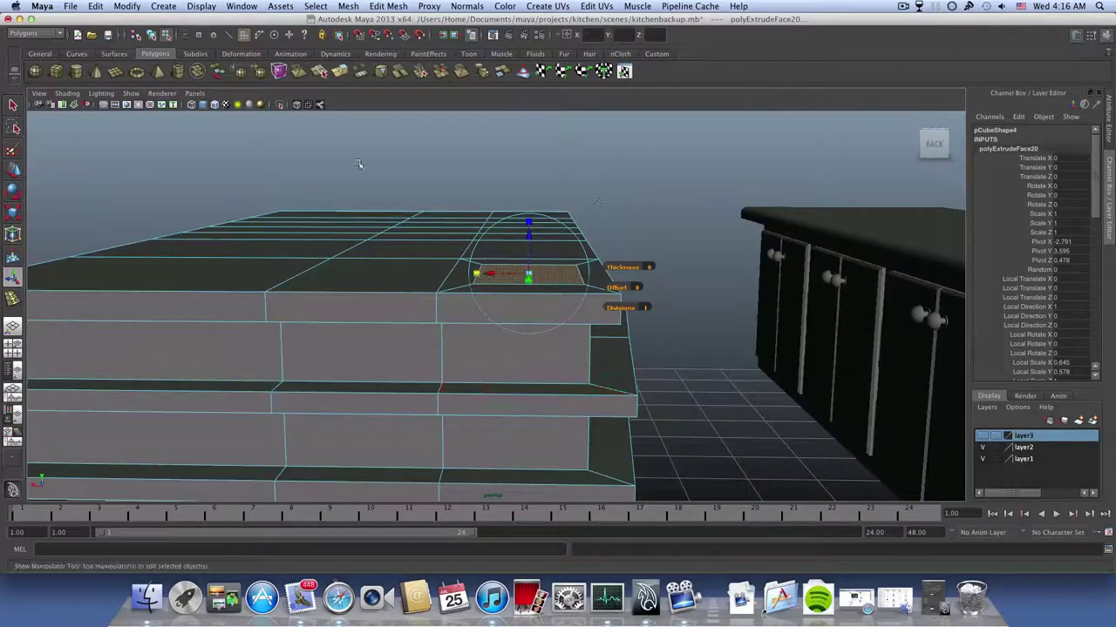
- Extrude the inset corner face downward as a shallow recess with a local Z translation of about -0.043
key("g")
left_click_drag(527, 237, 549, 318)
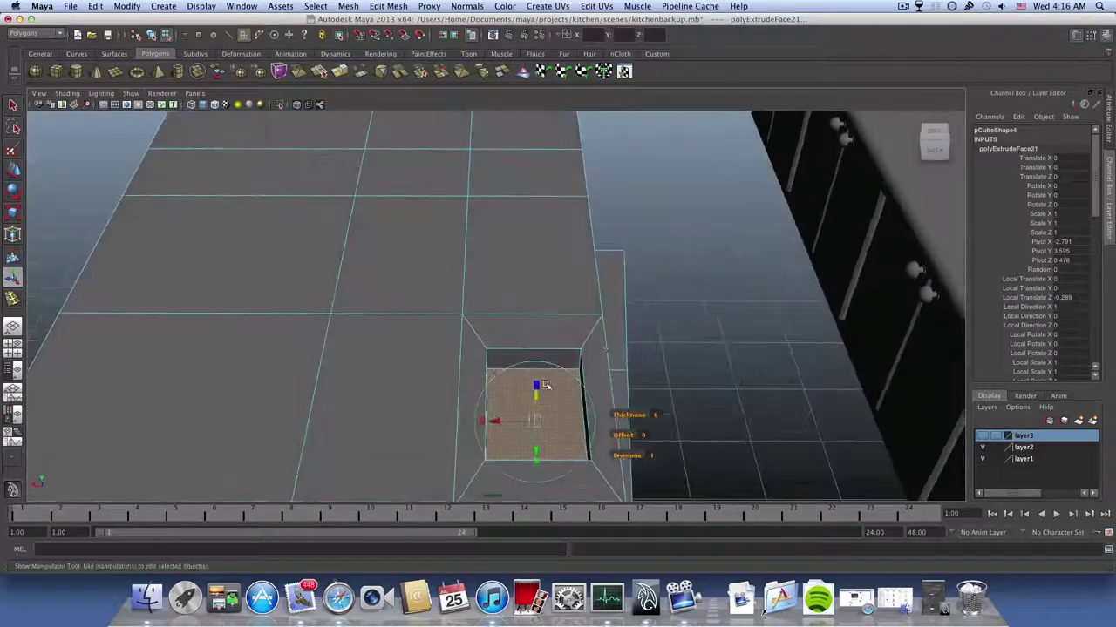
middle_click_drag(544, 386, 484, 358, "alt")
left_click_drag(475, 385, 493, 350, "alt")
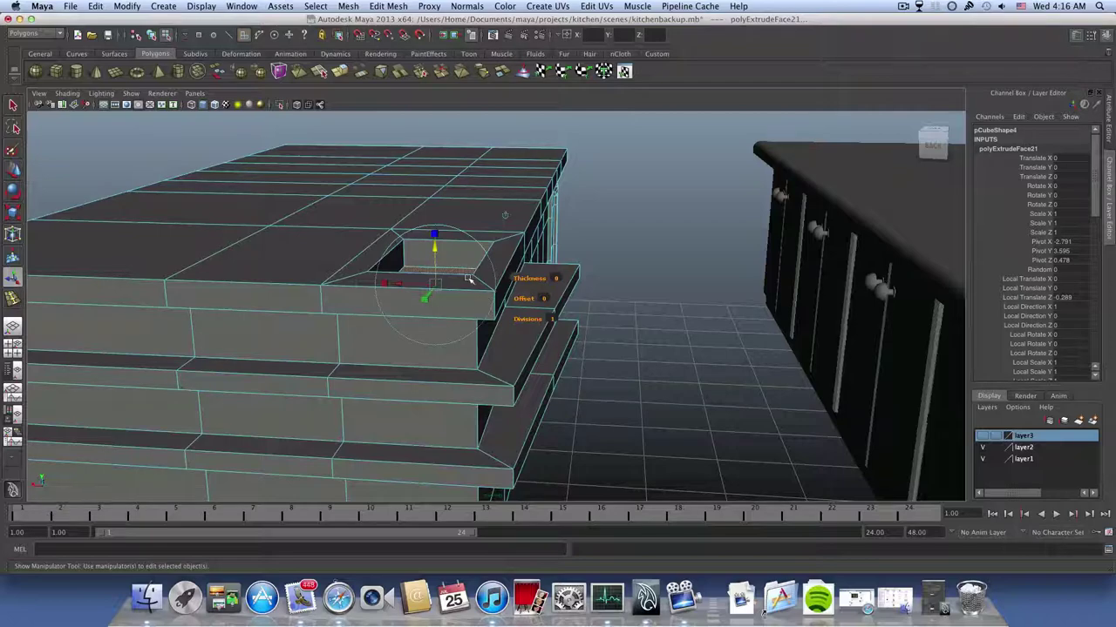
left_click_drag(468, 278, 499, 285, "alt")
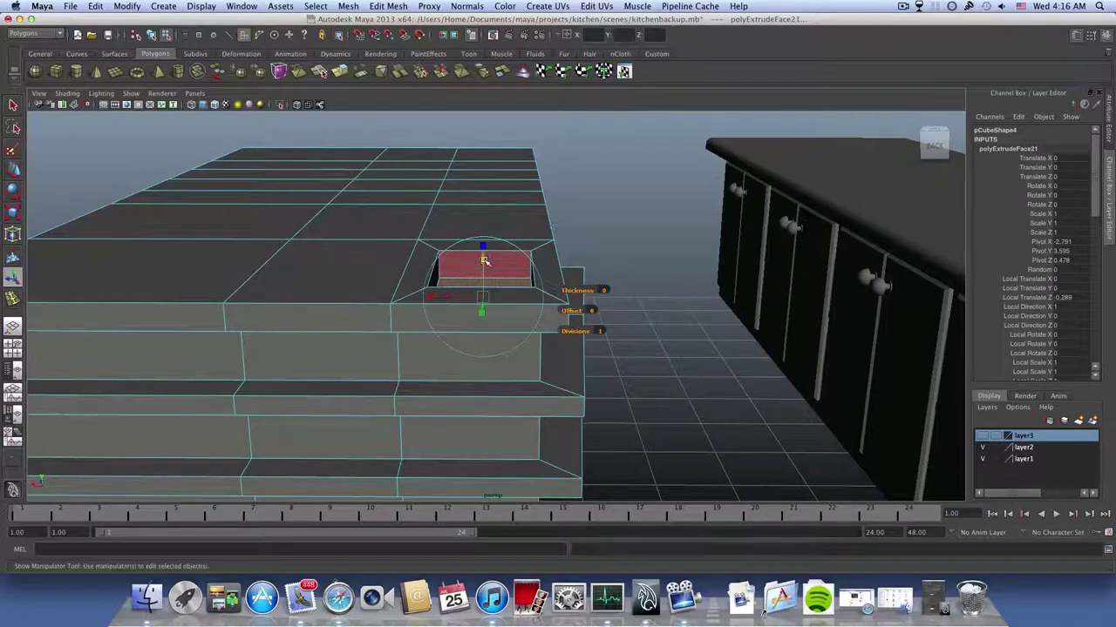
left_click_drag(484, 259, 480, 233)
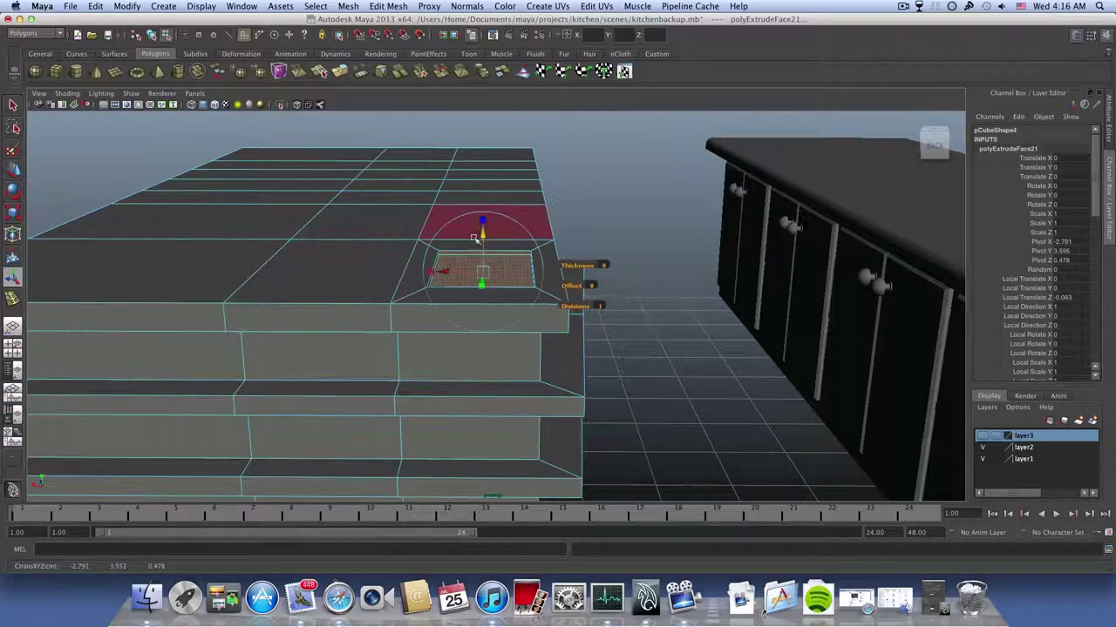
- Extrude the recess floor deeper, and extrude it once more by a local Z translation of about -0.041
scroll(427, 326, "up", 4)
left_click_drag(428, 331, 410, 356, "alt")
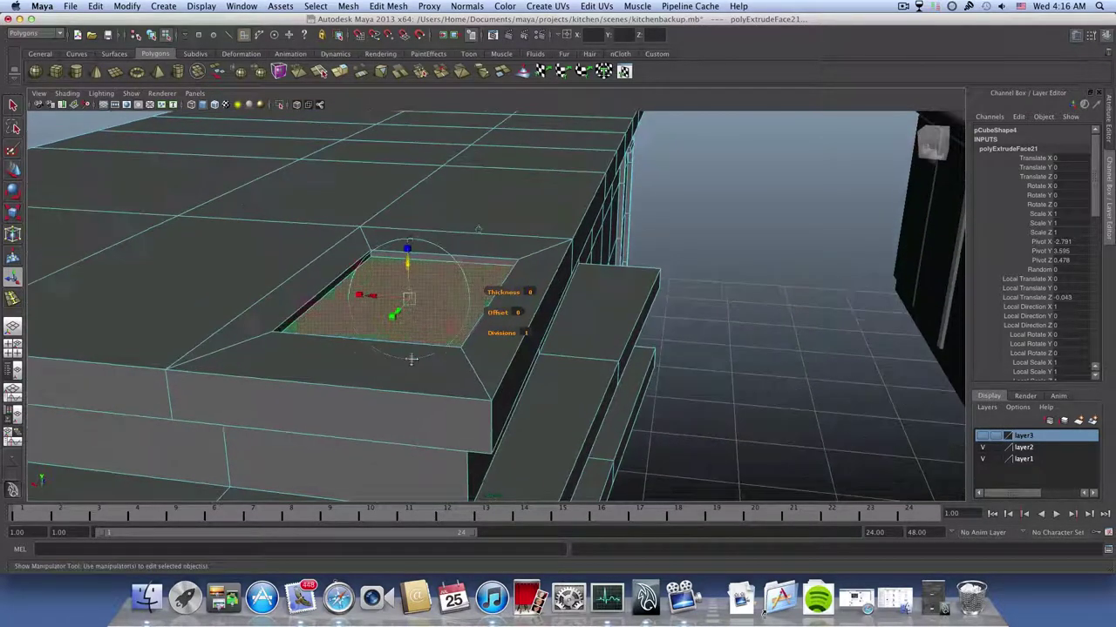
left_click(343, 72)
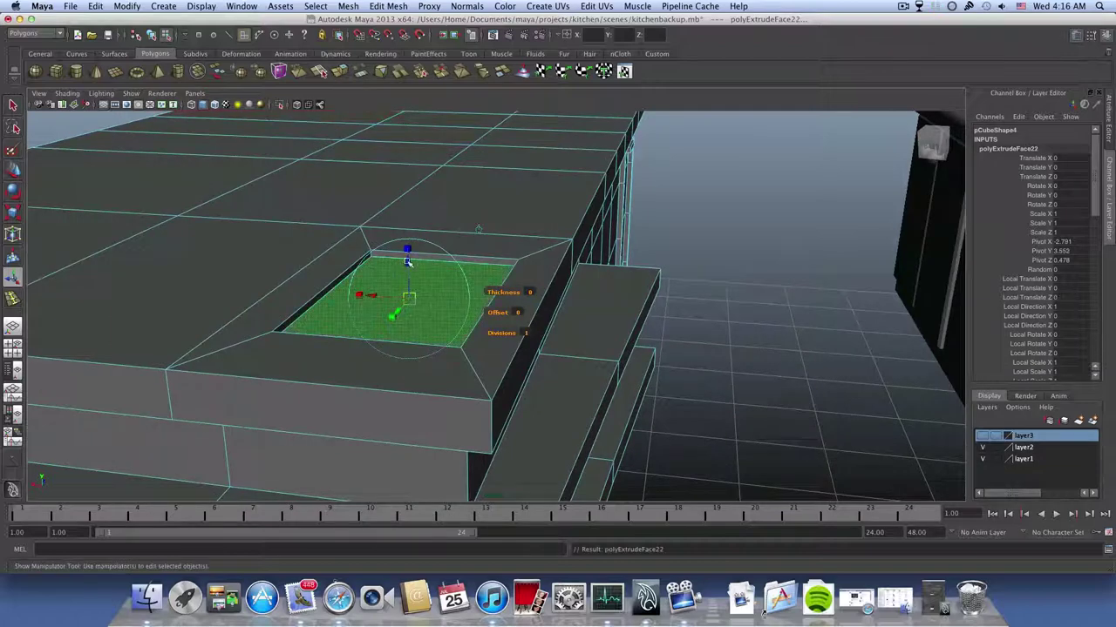
left_click_drag(407, 260, 446, 312)
left_click(342, 73)
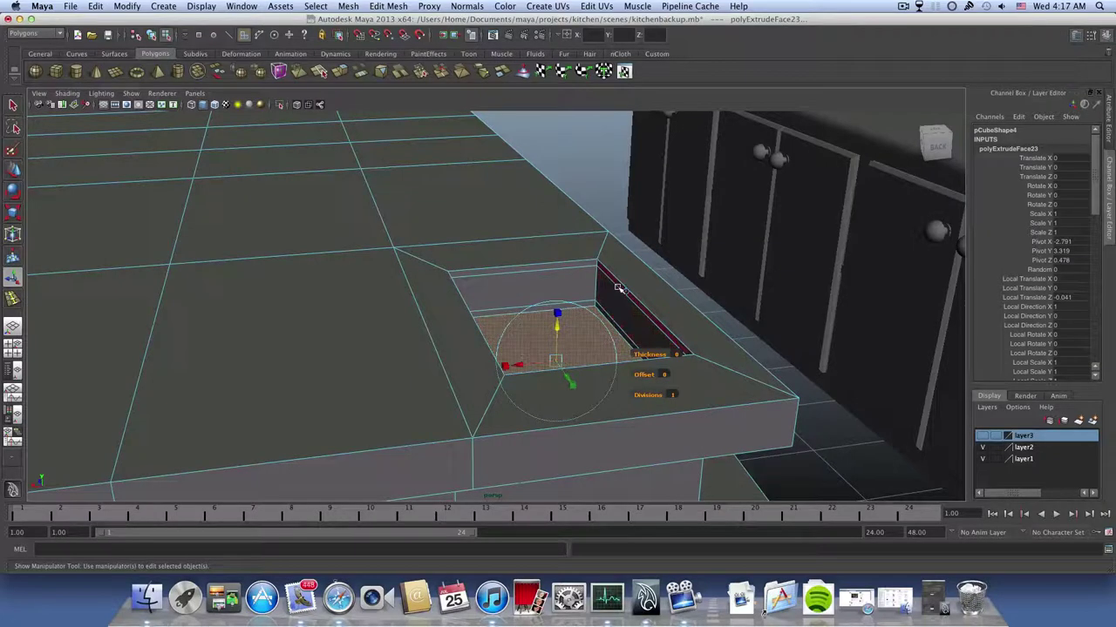
- Select the upper rim edges around the countertop recess and bevel them
right_click_drag(509, 307, 509, 300)
left_click(510, 308)
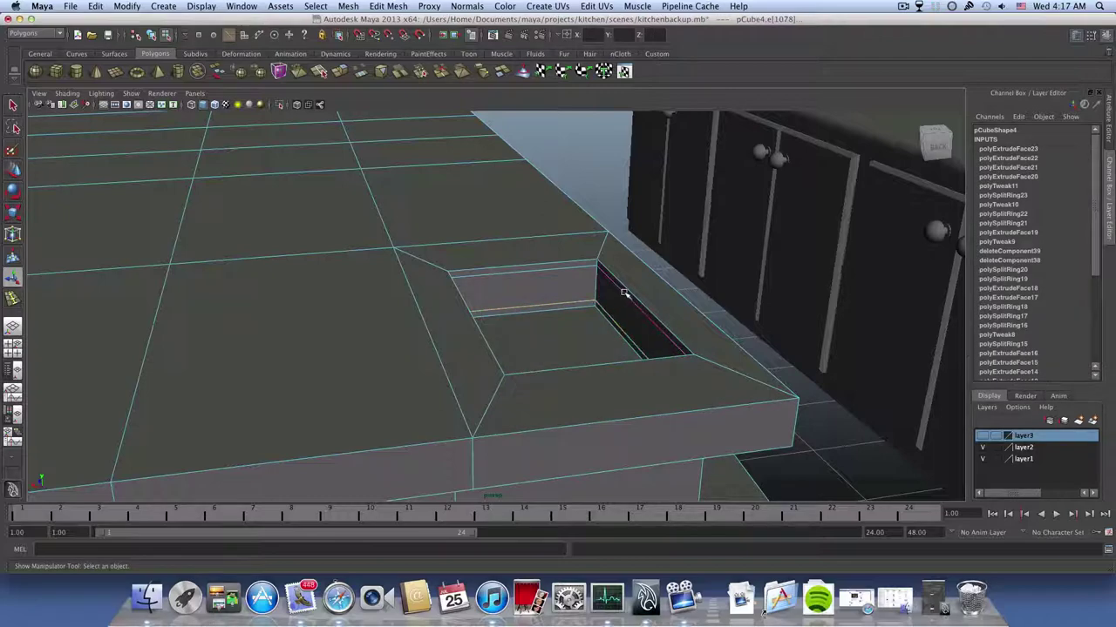
left_click_drag(590, 300, 447, 316, "alt")
left_click(357, 269)
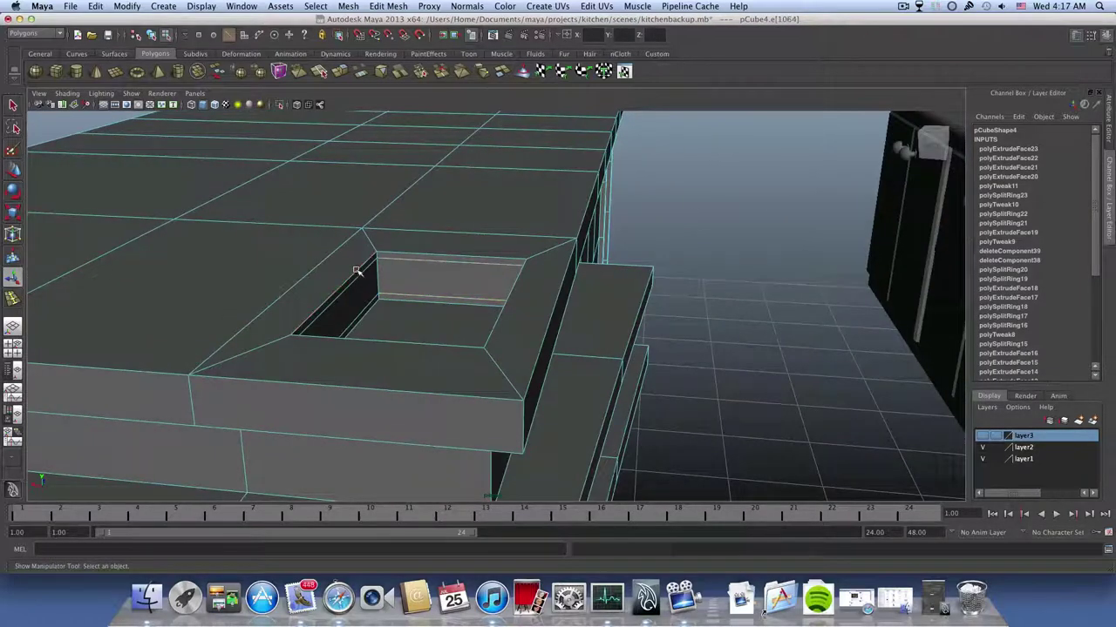
left_click(399, 255, "shift")
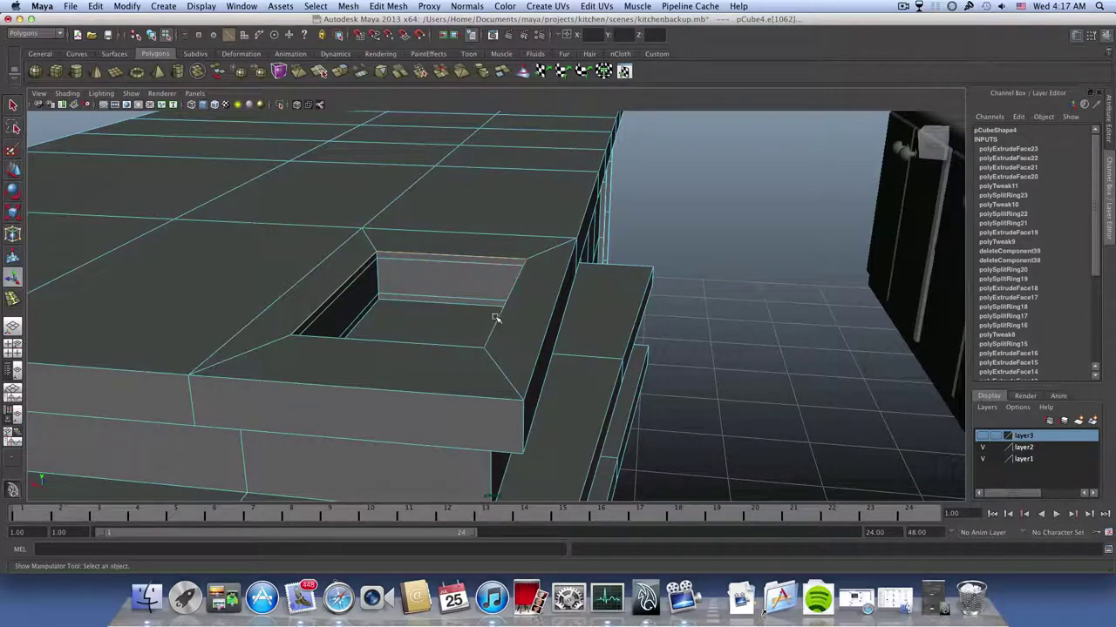
key("z")
key("z")
key("z")
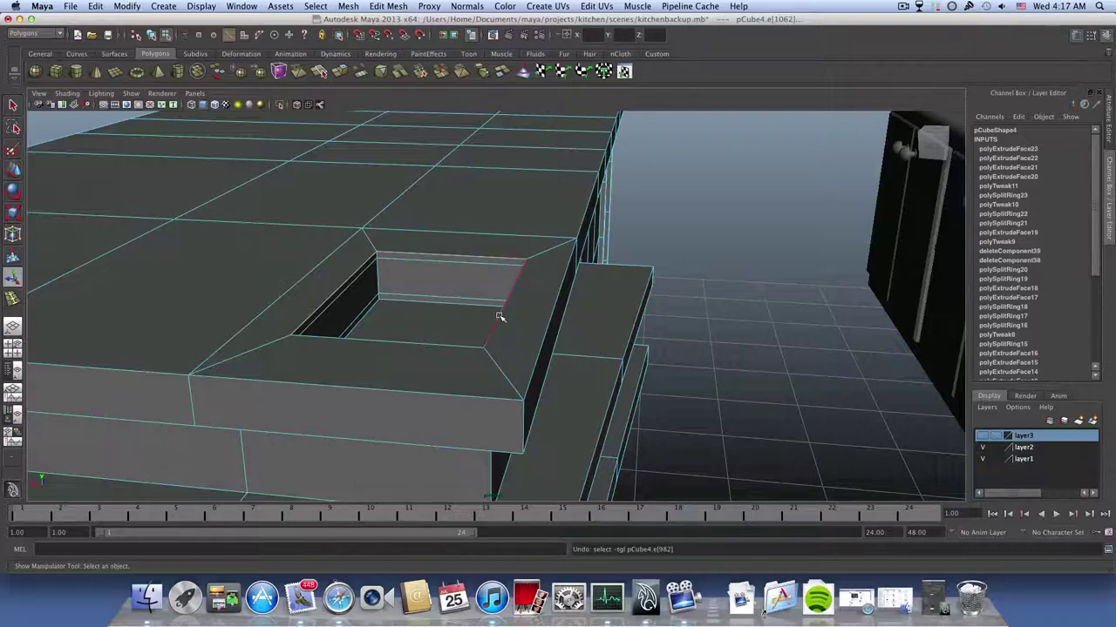
left_click_drag(451, 347, 372, 357, "alt")
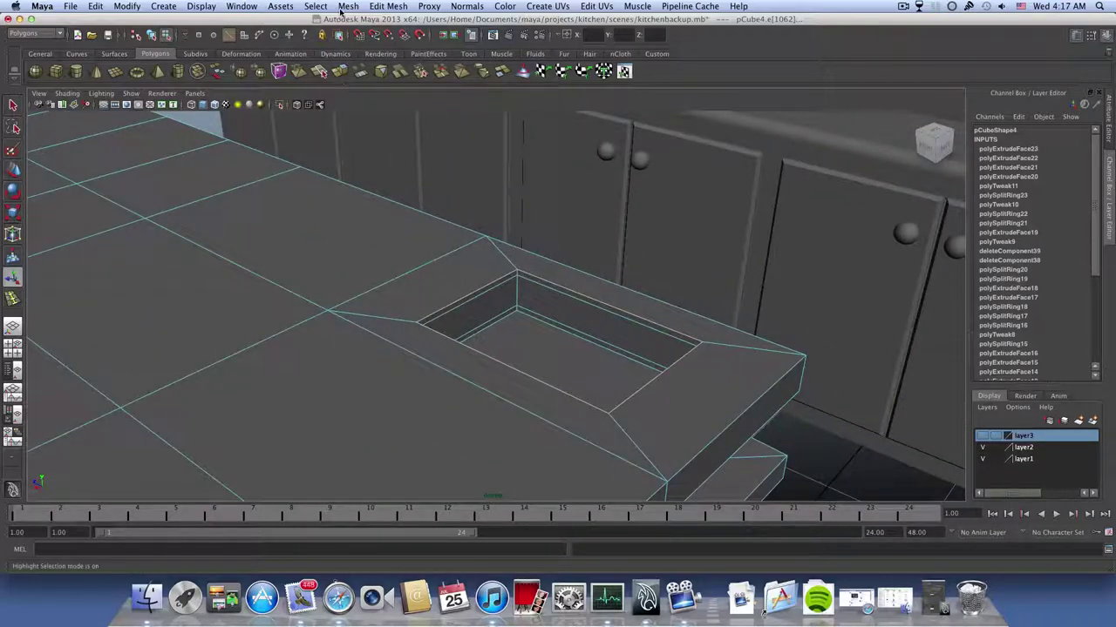
left_click(389, 6)
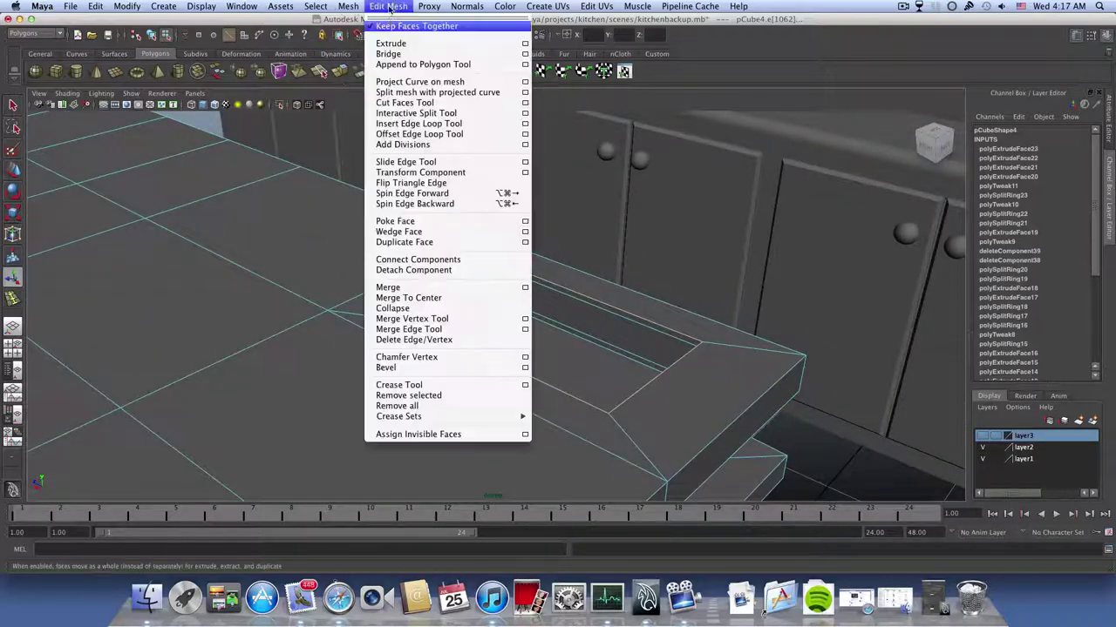
left_click(409, 367)
left_click_drag(552, 345, 475, 349, "alt")
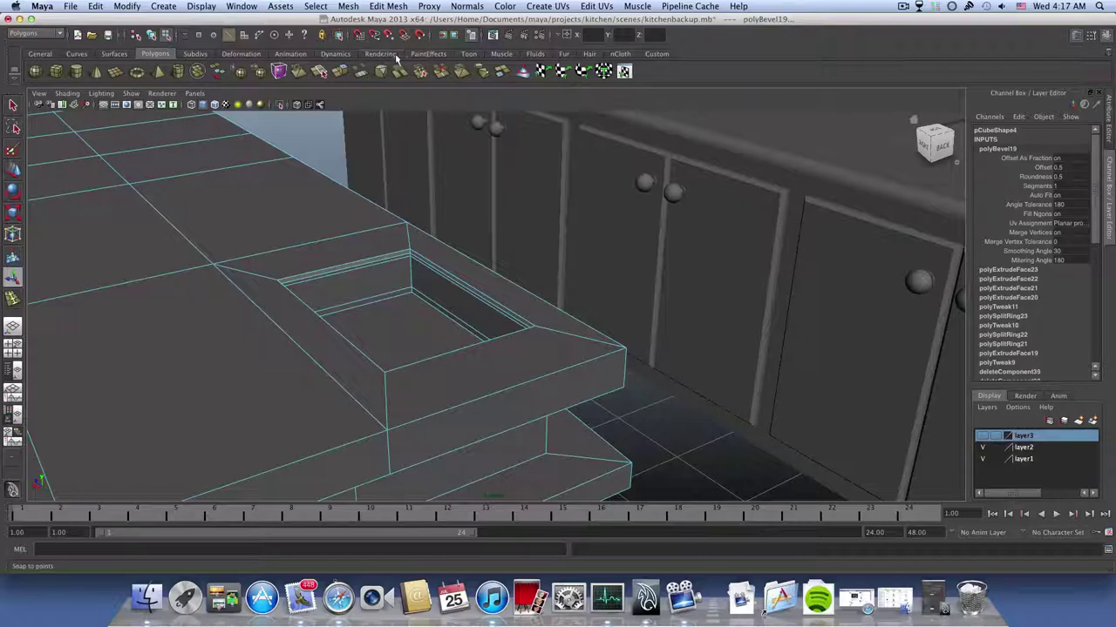
- Set the basin rim bevel to 5 segments
left_click(1077, 35)
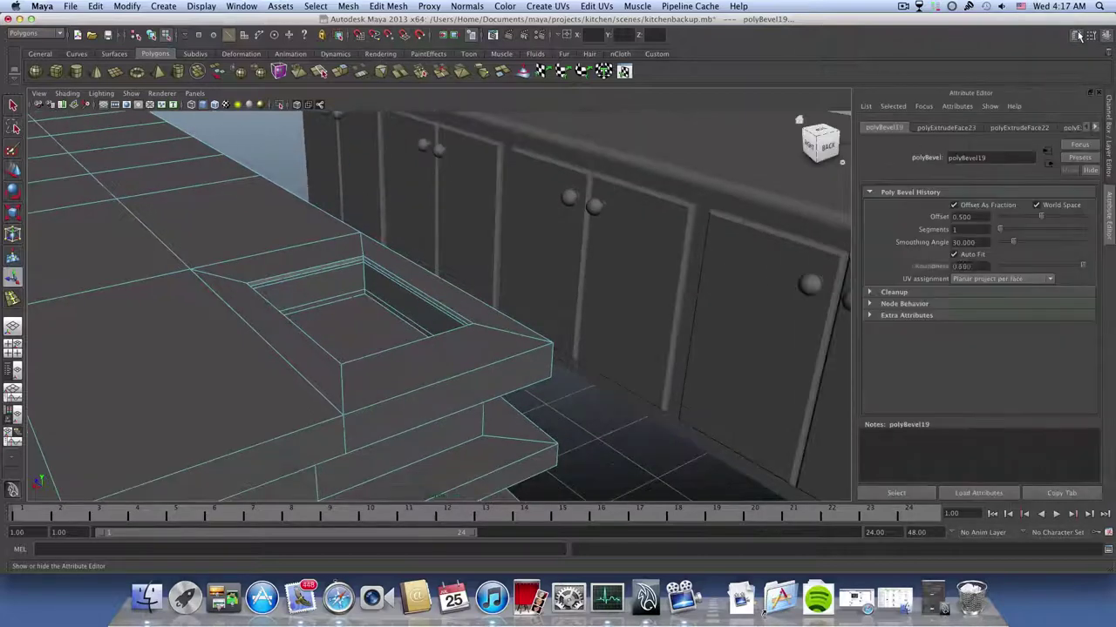
right_click(977, 218)
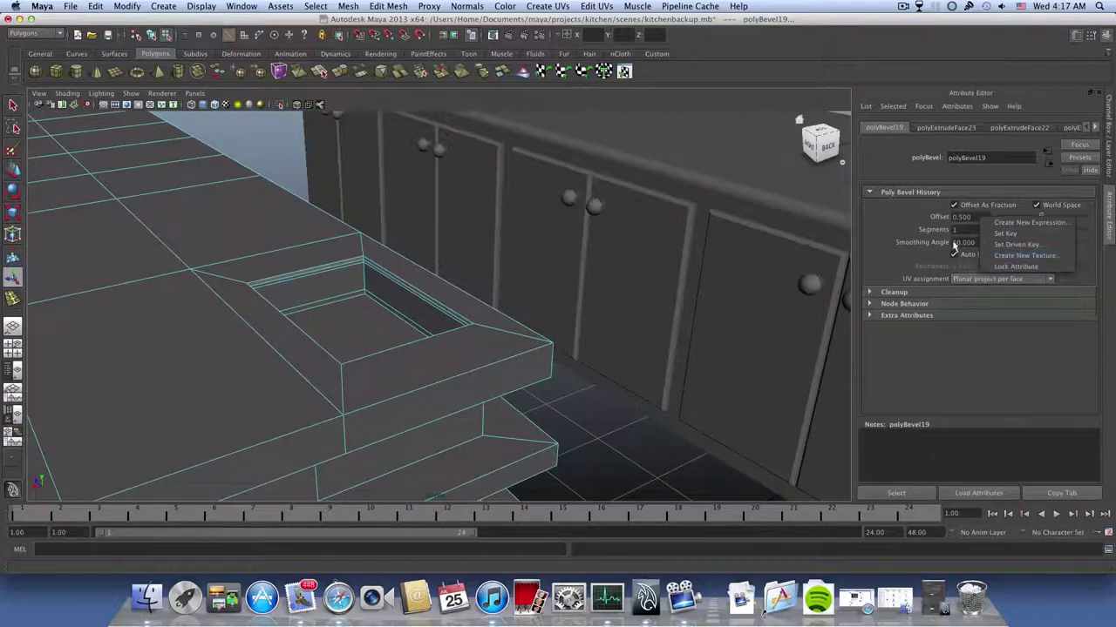
left_click(880, 217)
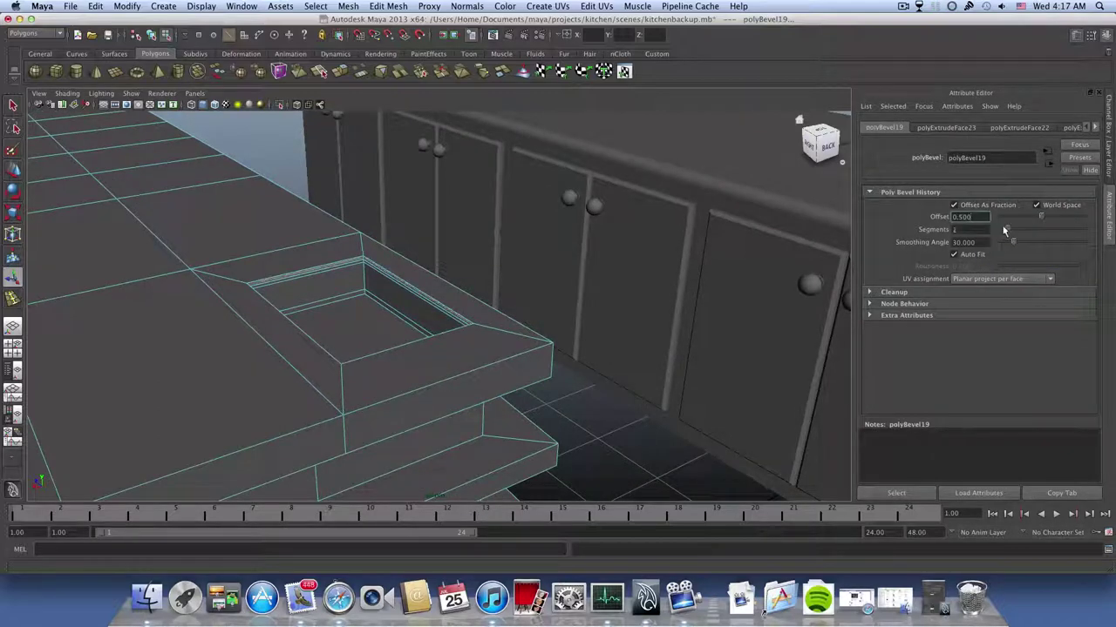
left_click_drag(1015, 230, 1031, 230)
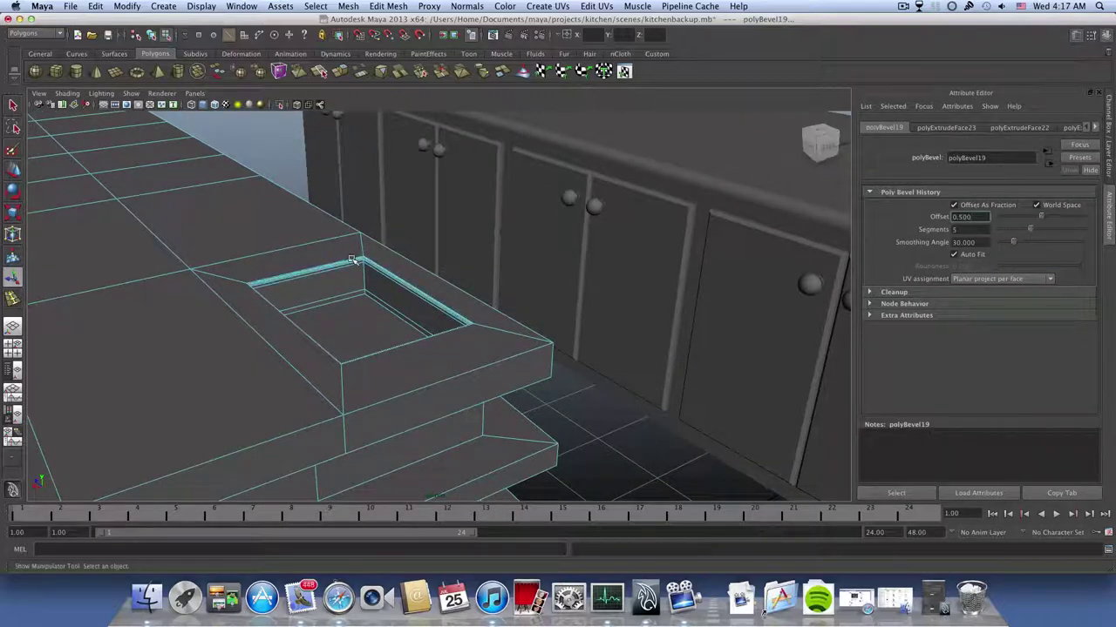
- Select the edges around the bottom of the basin recess and bevel them with 5 segments
scroll(355, 263, "up", 3)
middle_click_drag(354, 264, 423, 229, "alt")
left_click_drag(423, 229, 488, 266, "alt")
left_click(471, 285)
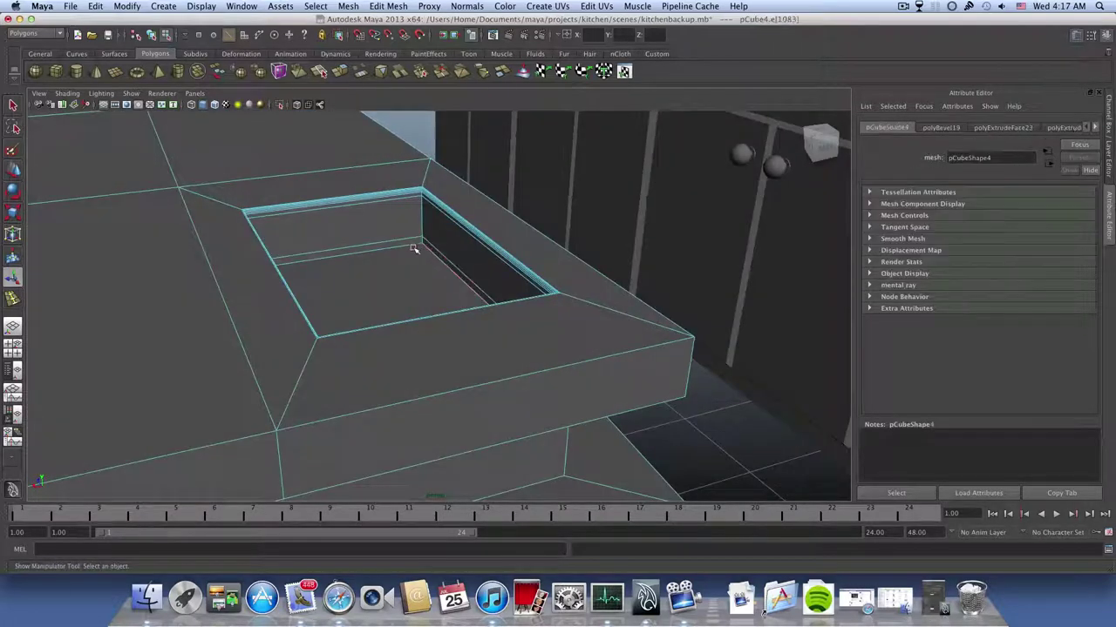
left_click(412, 245, "shift")
left_click_drag(410, 245, 547, 245, "alt")
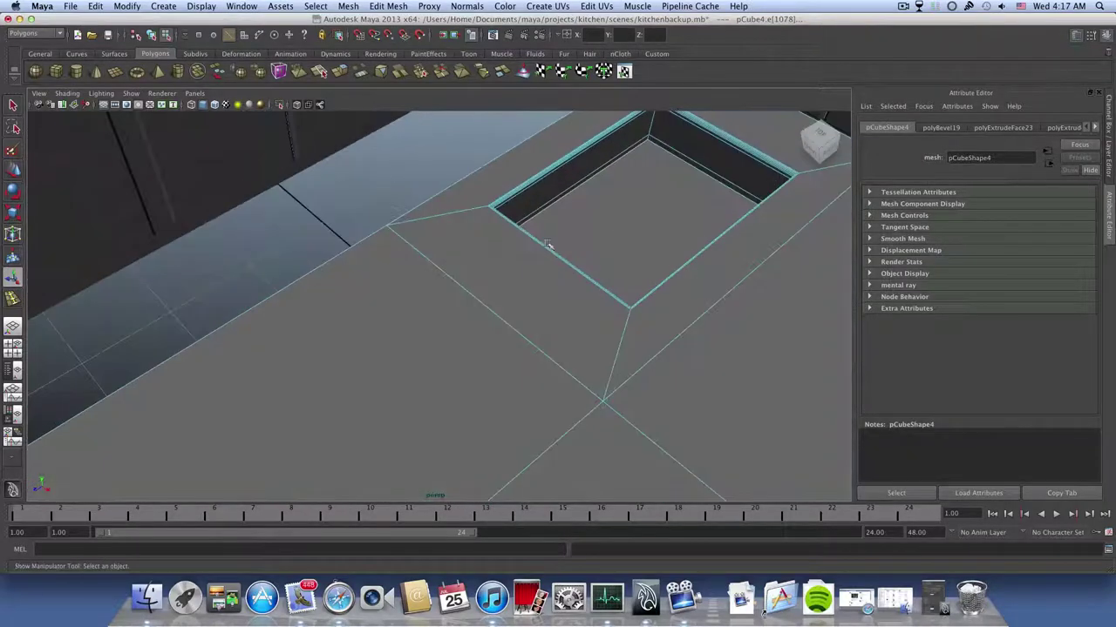
left_click_drag(719, 181, 552, 252, "alt")
left_click(388, 6)
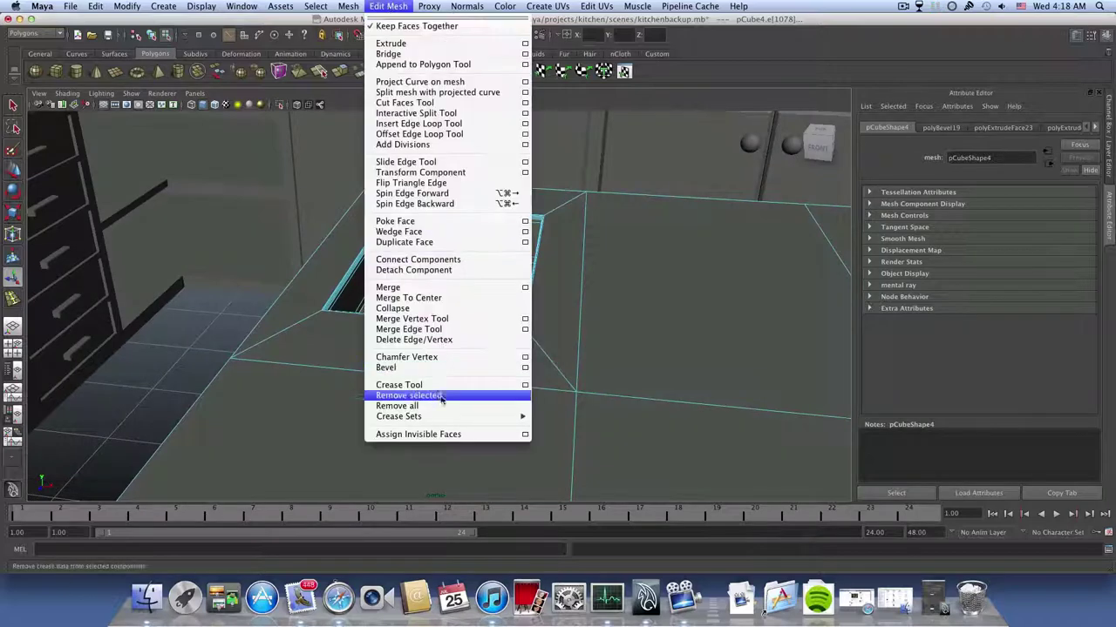
left_click(440, 367)
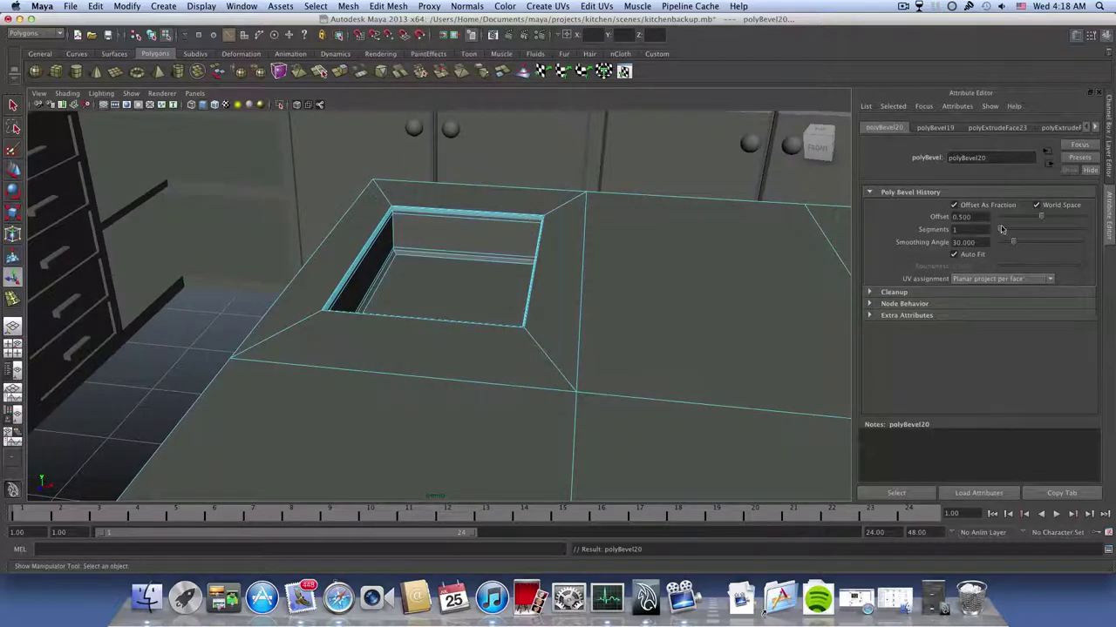
left_click_drag(481, 298, 530, 279, "alt")
right_click_drag(530, 279, 425, 276, "alt")
left_click_drag(425, 277, 324, 258, "alt")
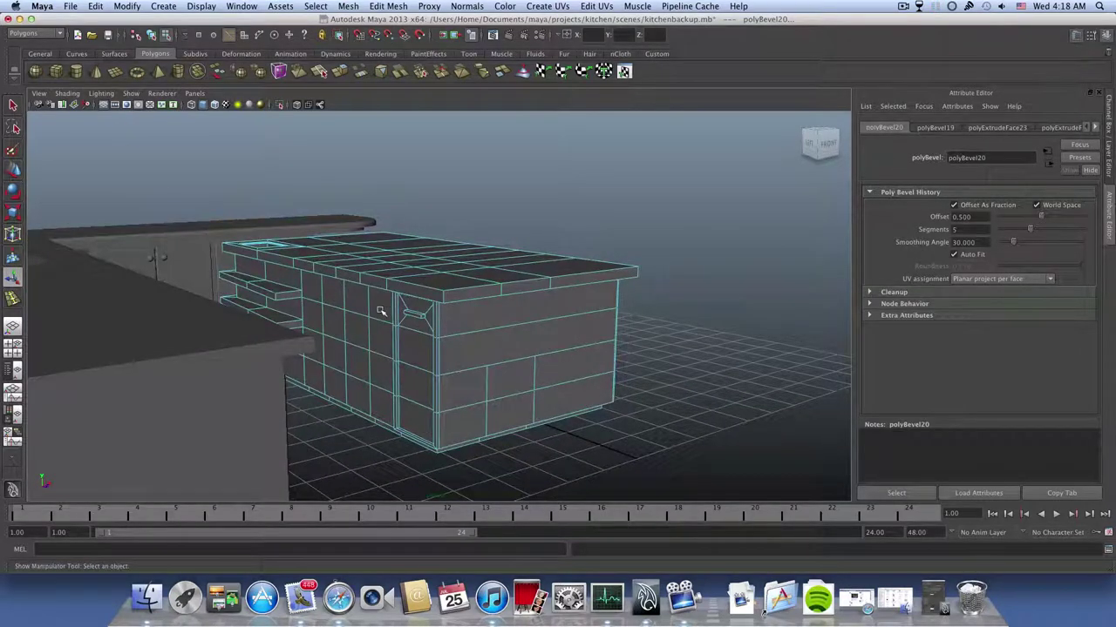
left_click(387, 6)
left_click(387, 368)
left_click_drag(368, 342, 446, 347, "alt")
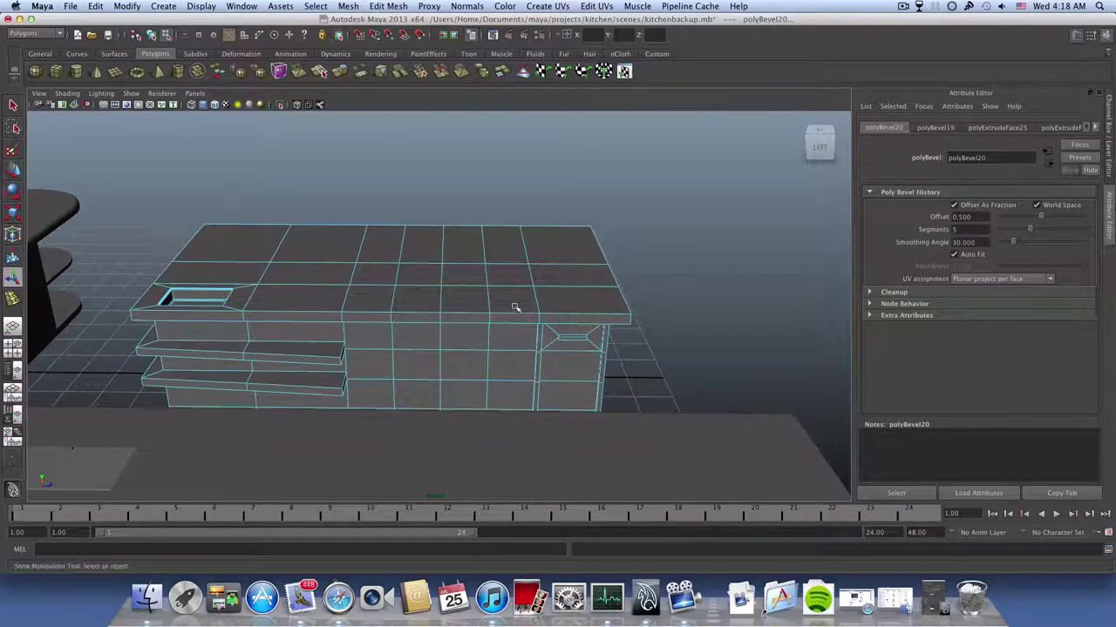
left_click_drag(518, 326, 529, 334, "alt")
left_click_drag(437, 331, 462, 333, "alt")
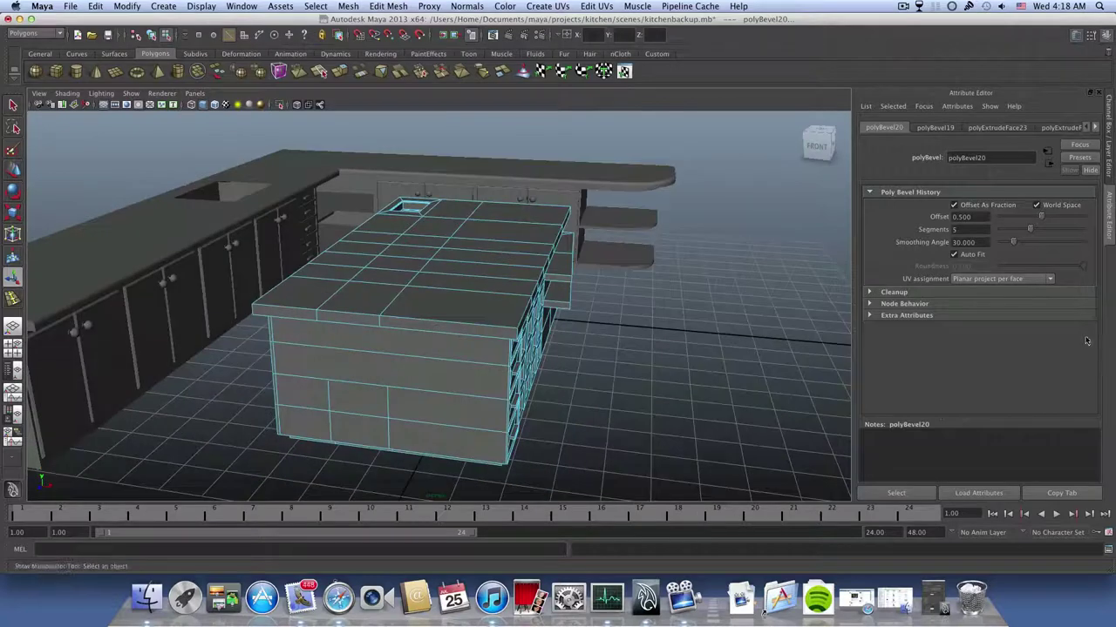
- Hide layer2 and layer1 to isolate the kitchen island from the surrounding cabinets and doors
left_click(1105, 36)
left_click(1104, 36)
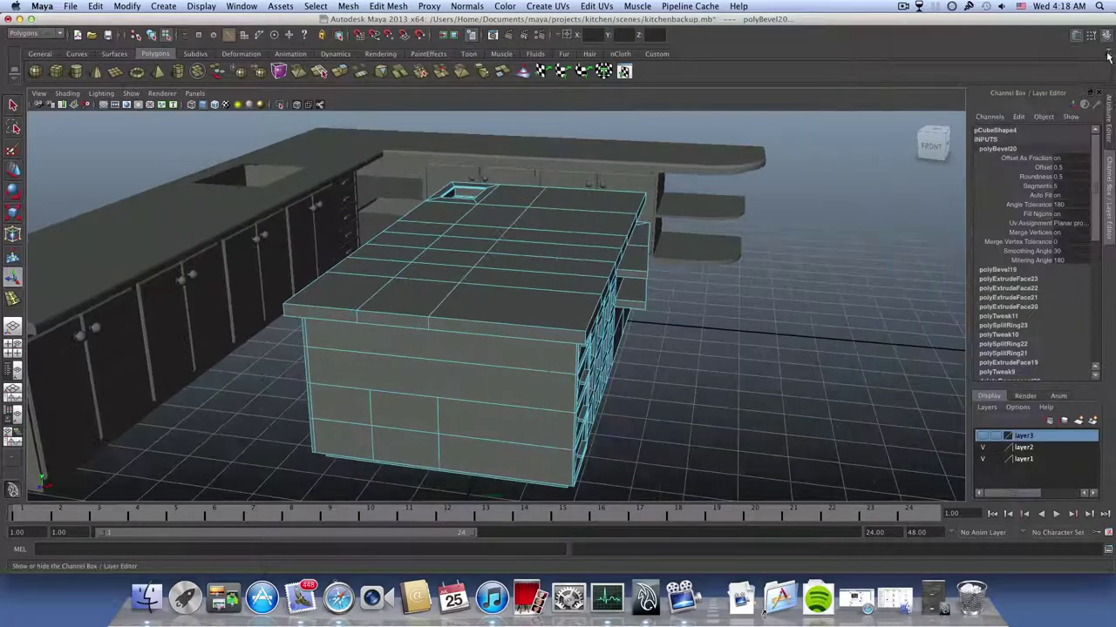
left_click(984, 448)
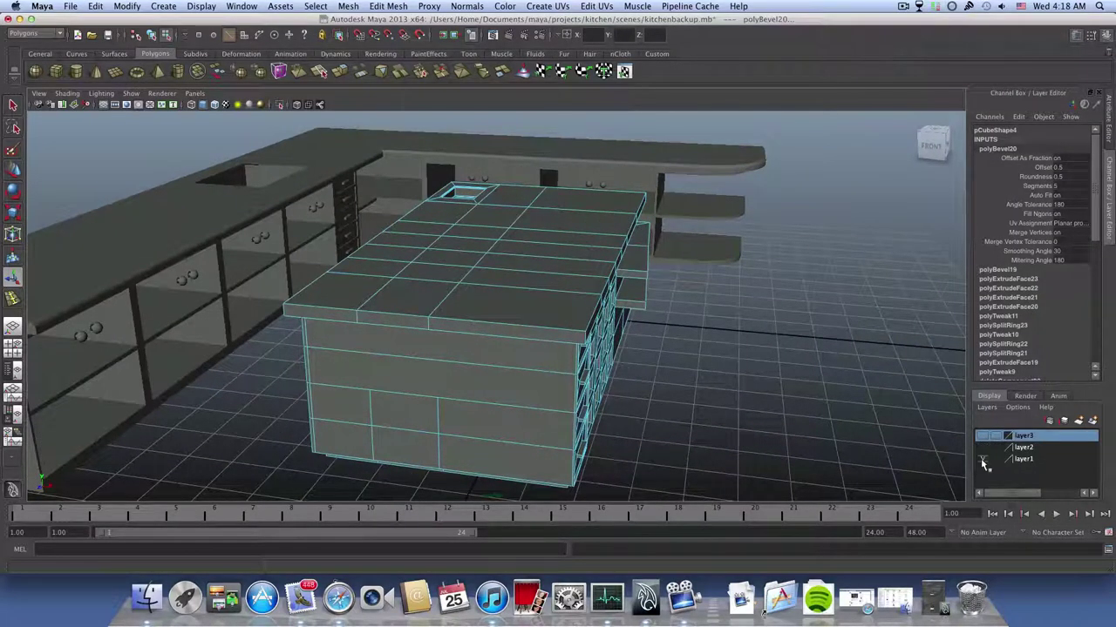
left_click(982, 460)
left_click_drag(472, 407, 329, 370, "alt")
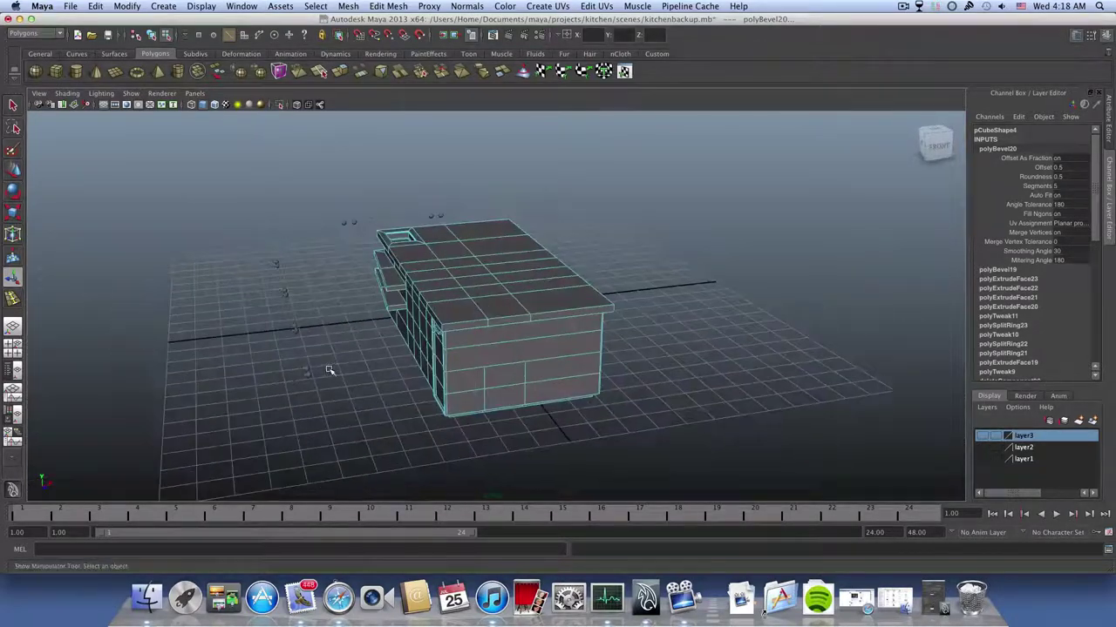
left_click(981, 448)
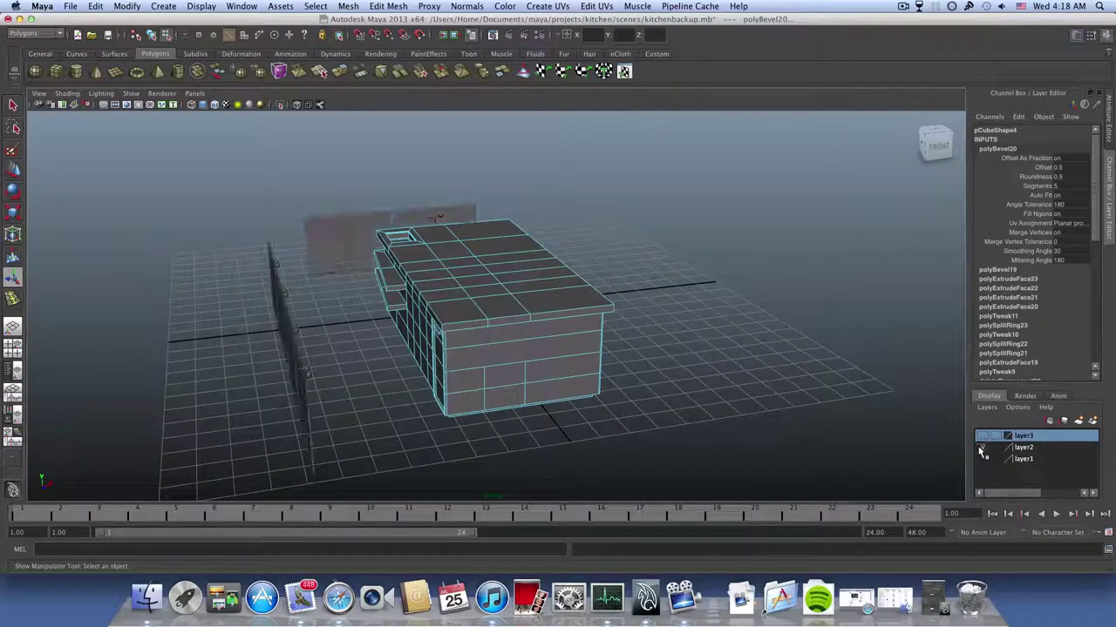
left_click(981, 448)
- Select all the leftover cabinet door knobs and add them to the hidden layer2
left_click_drag(226, 225, 87, 341)
left_click_drag(528, 435, 436, 431, "alt")
key("F8")
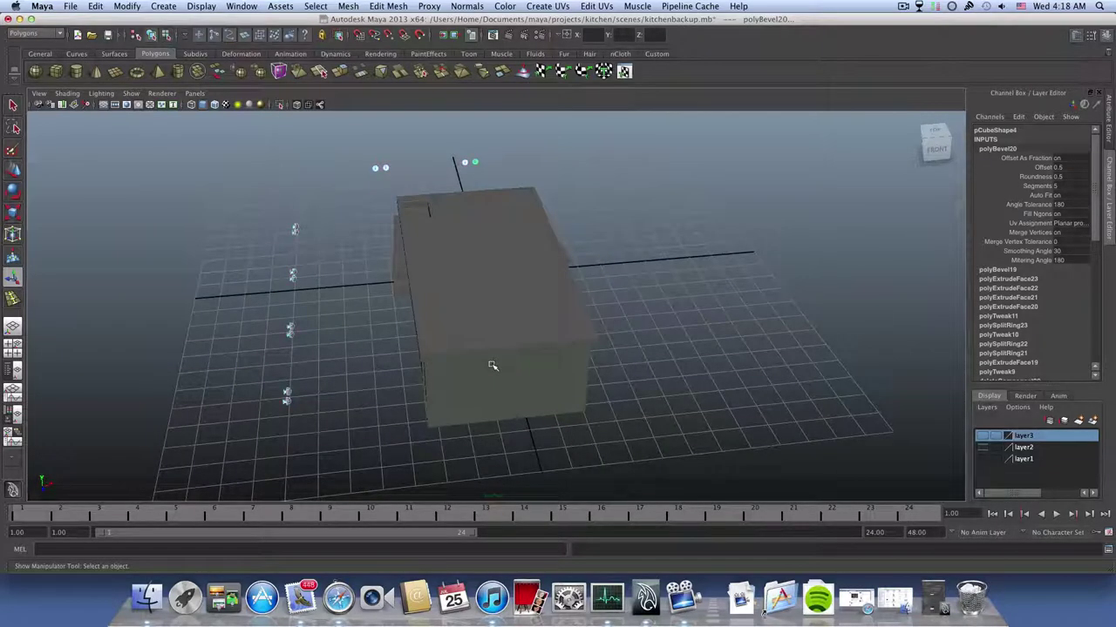
right_click(1022, 449)
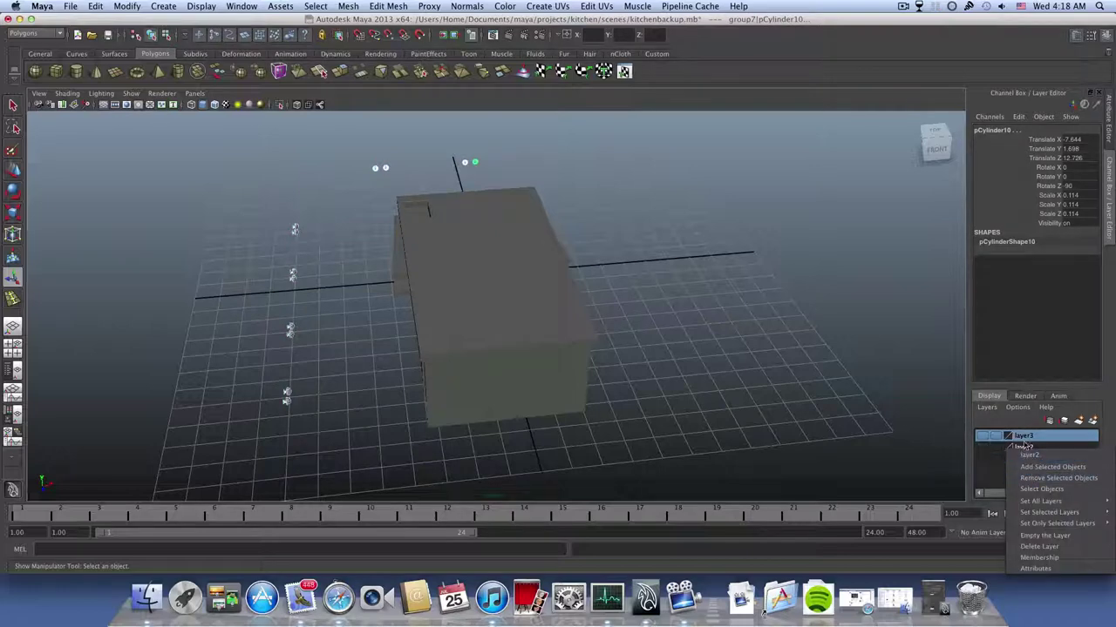
left_click(944, 412)
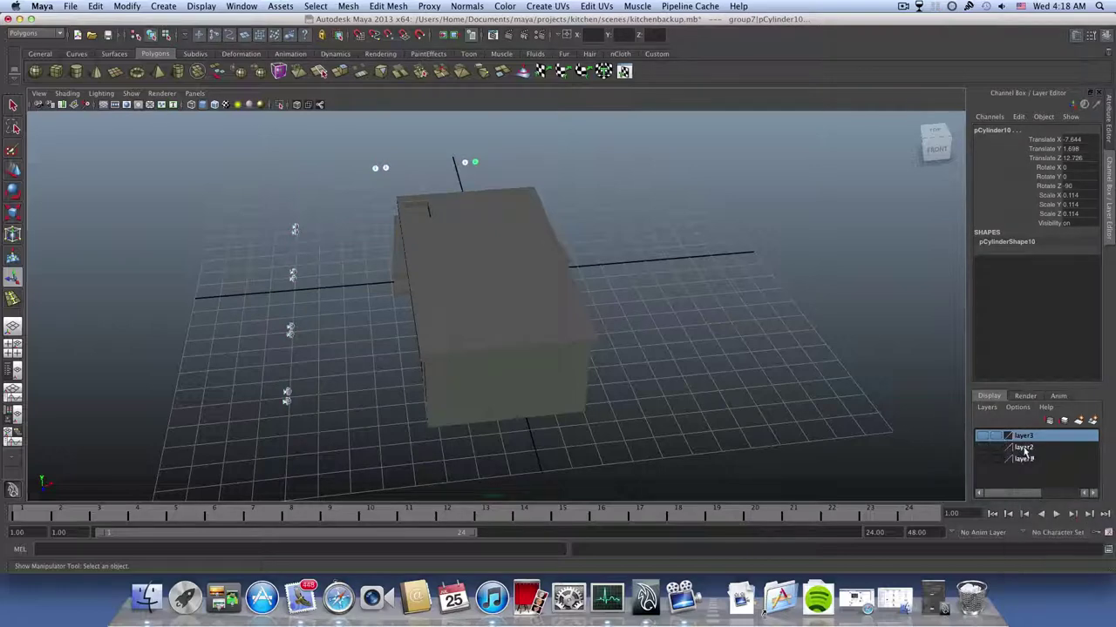
left_click(1026, 449)
right_click(1026, 448)
mouse_move(1029, 501)
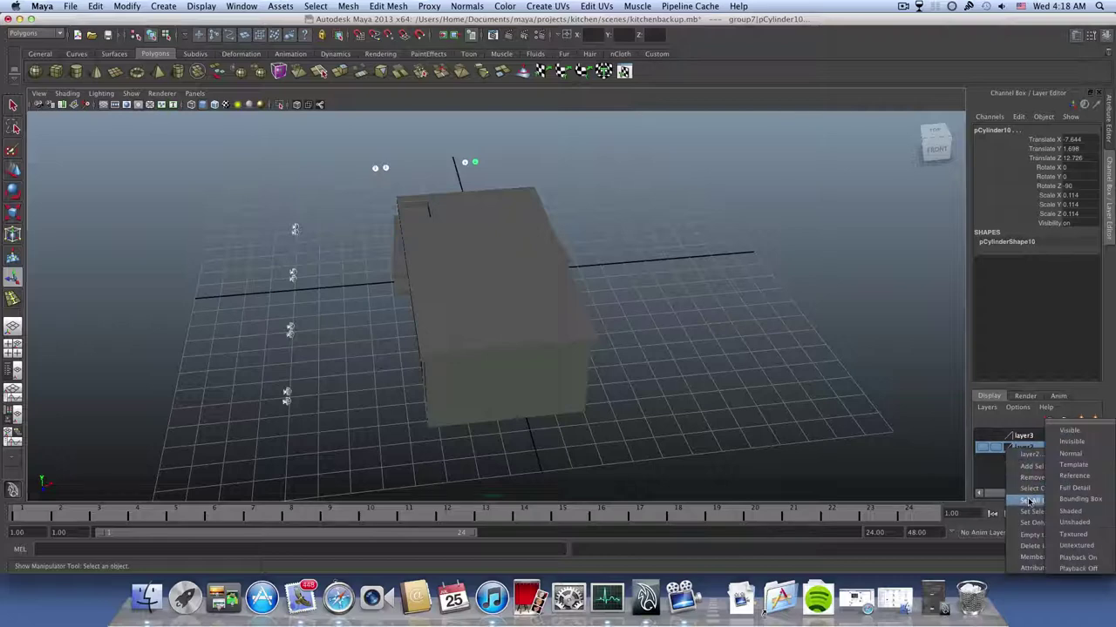
left_click(1028, 467)
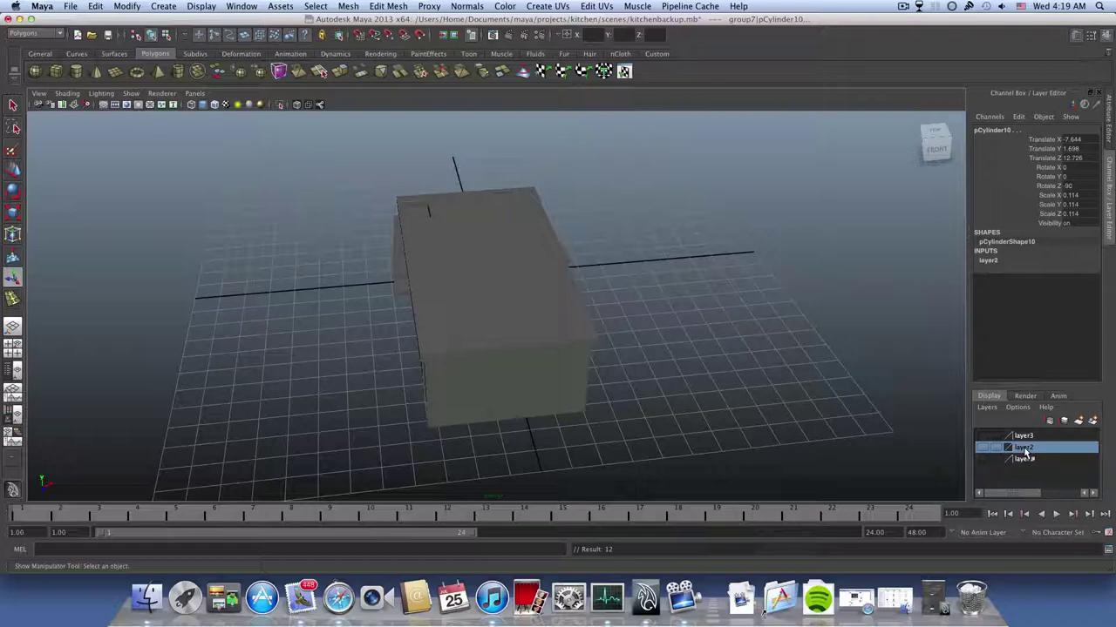
left_click_drag(404, 359, 517, 337, "alt")
left_click(505, 337)
right_click_drag(473, 347, 580, 347, "alt")
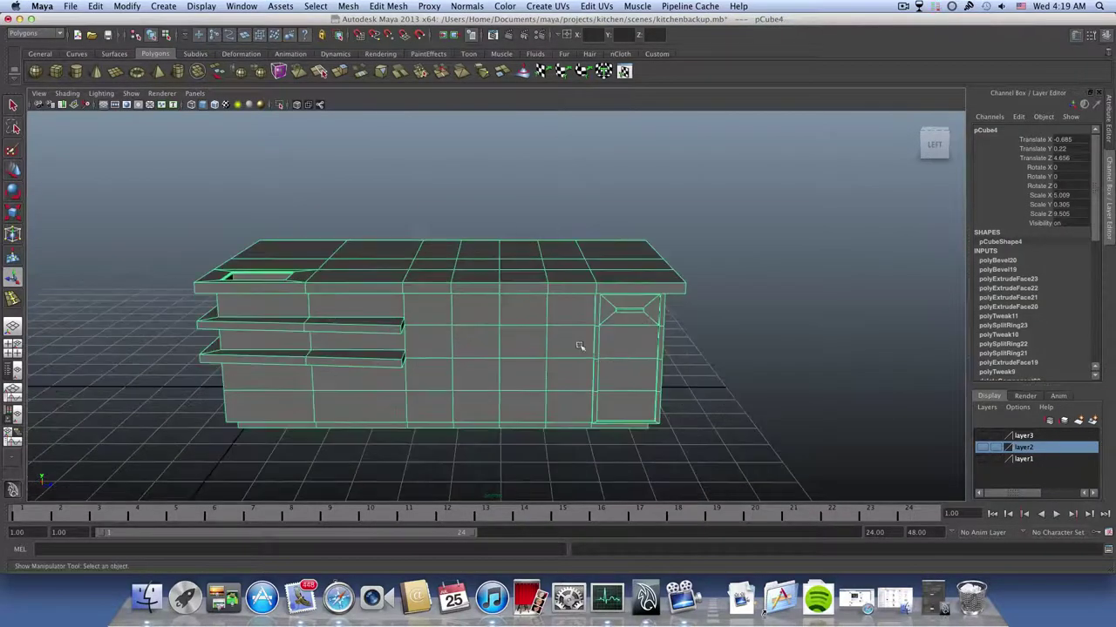
right_click_drag(521, 314, 523, 341)
left_click(541, 311)
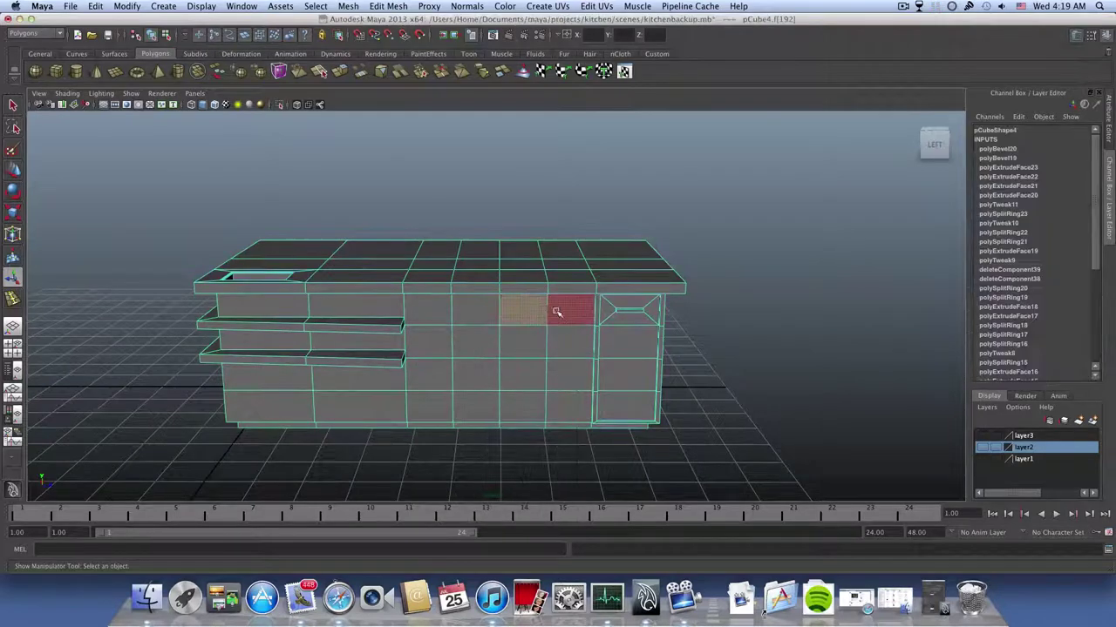
left_click(388, 7)
left_click(550, 296)
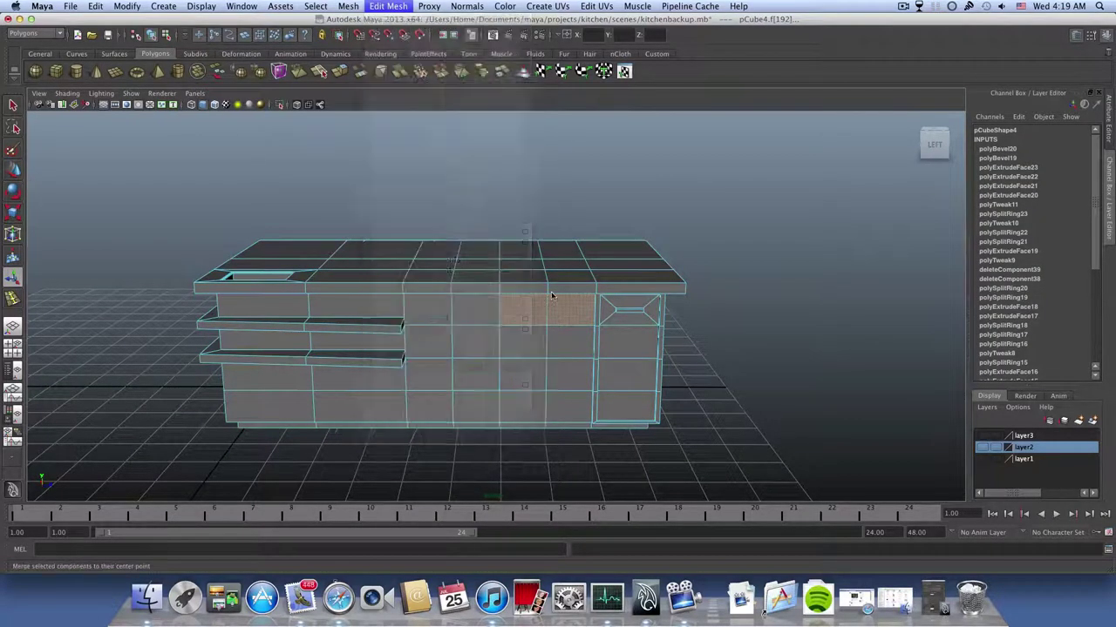
double_click(547, 287)
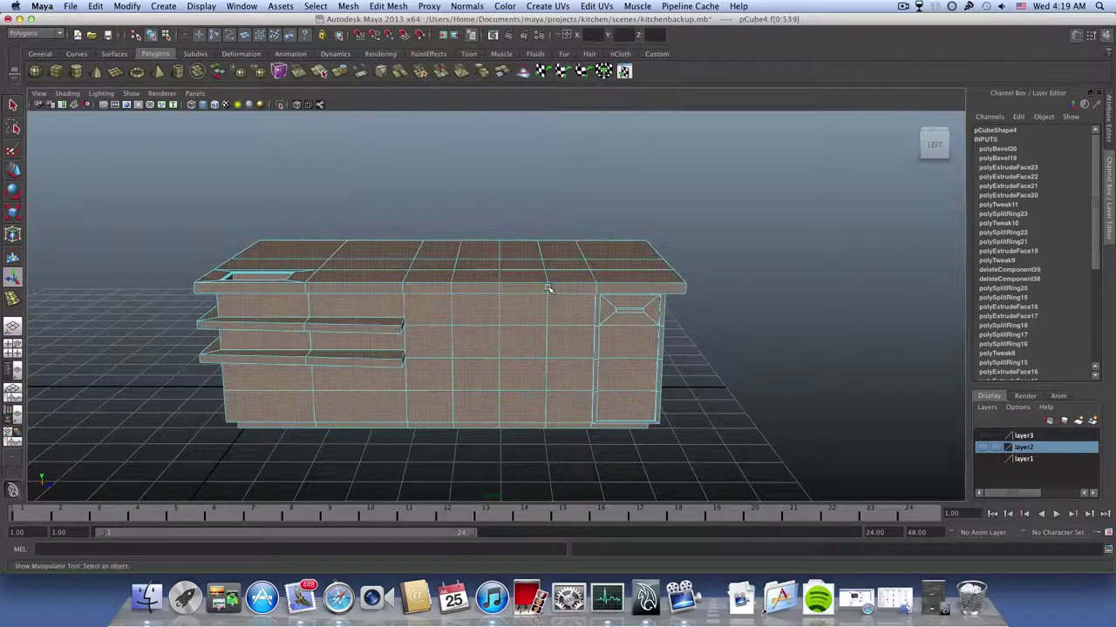
left_click(753, 339)
- Try to offset an edge loop around the crosswise edge at the middle of the island's countertop
right_click_drag(561, 285, 560, 254)
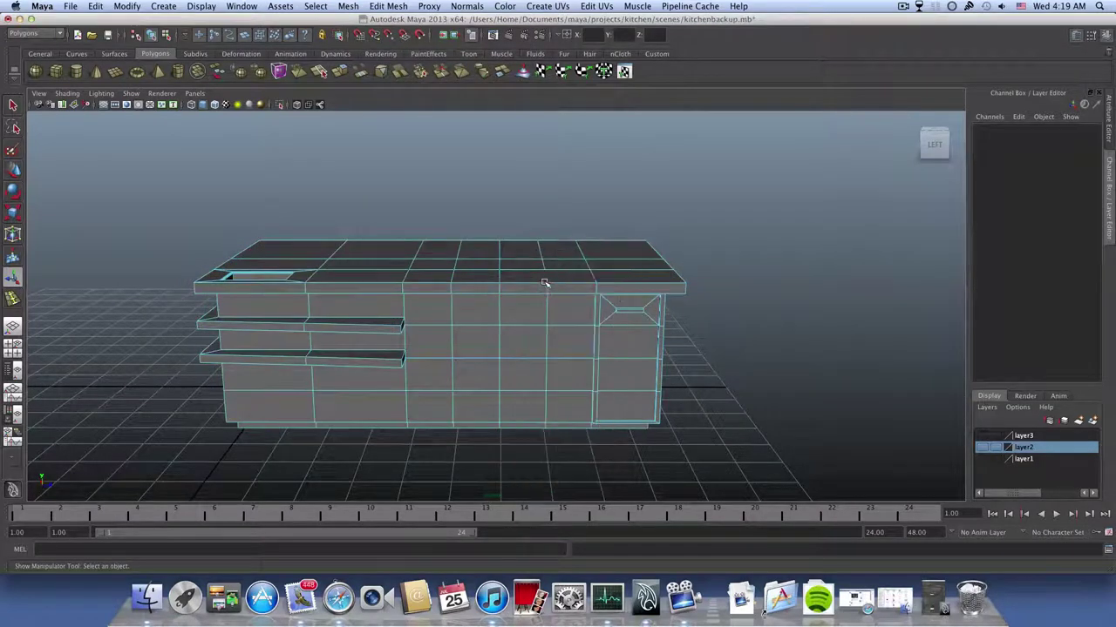
left_click(498, 281)
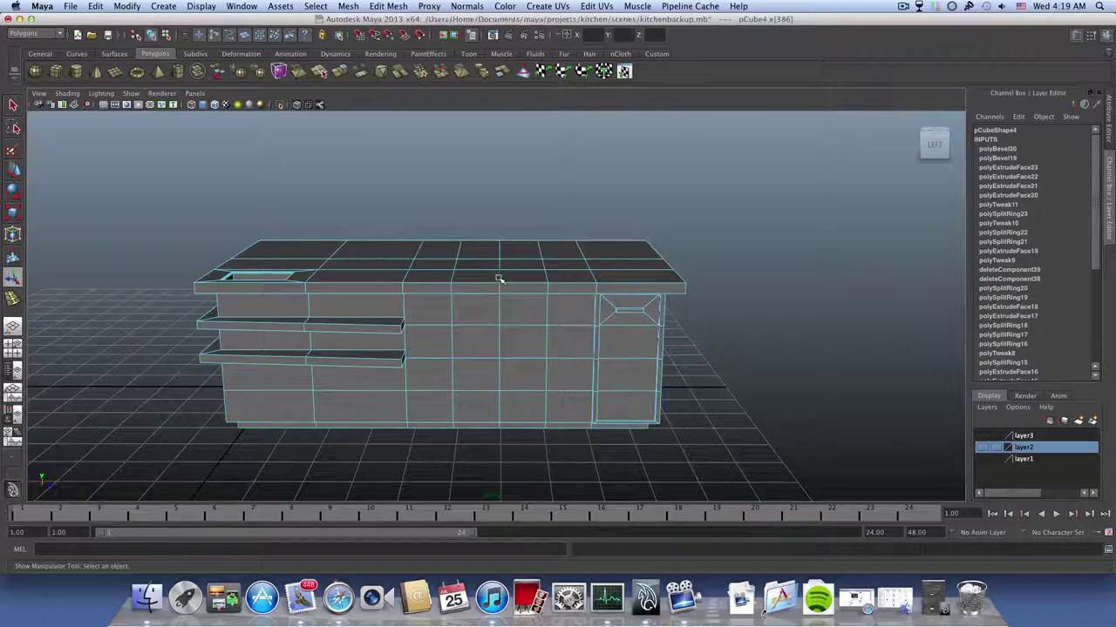
left_click(765, 306)
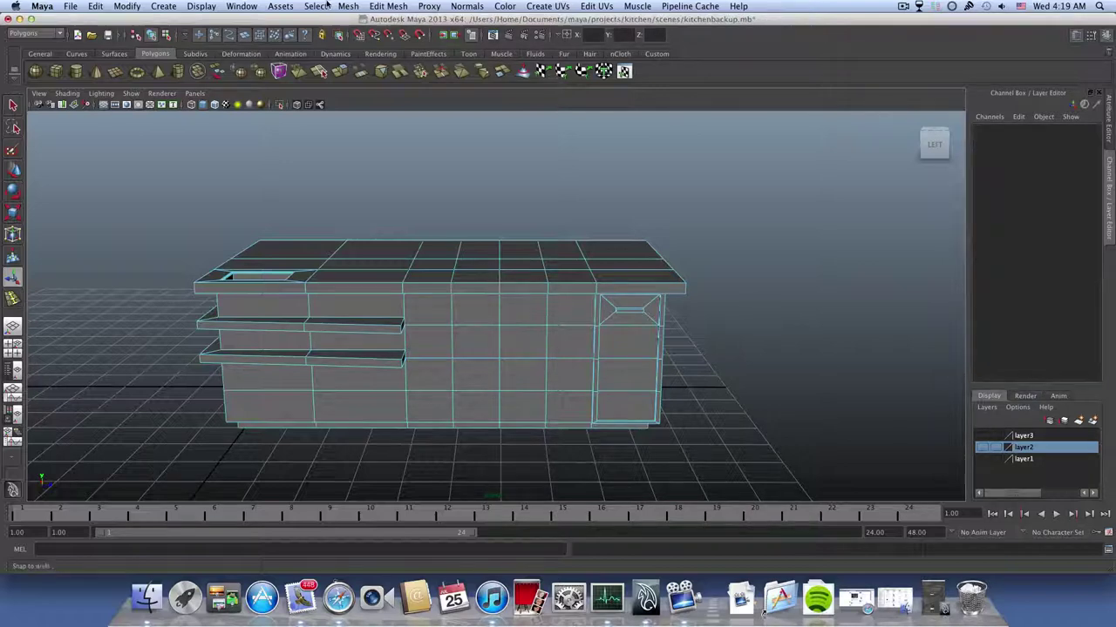
left_click(389, 6)
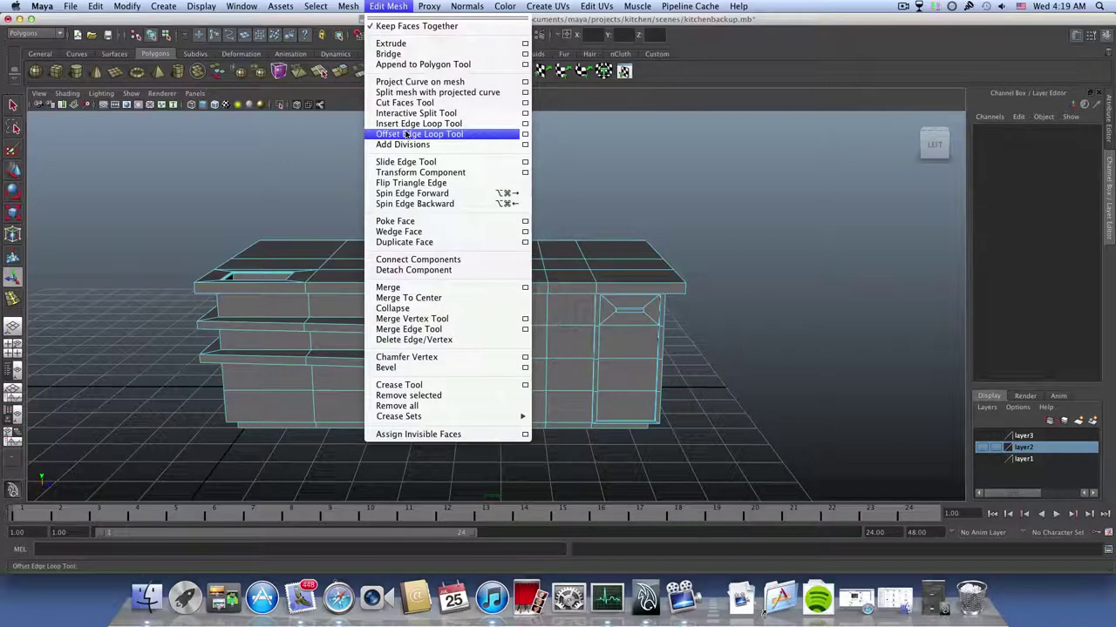
left_click(408, 135)
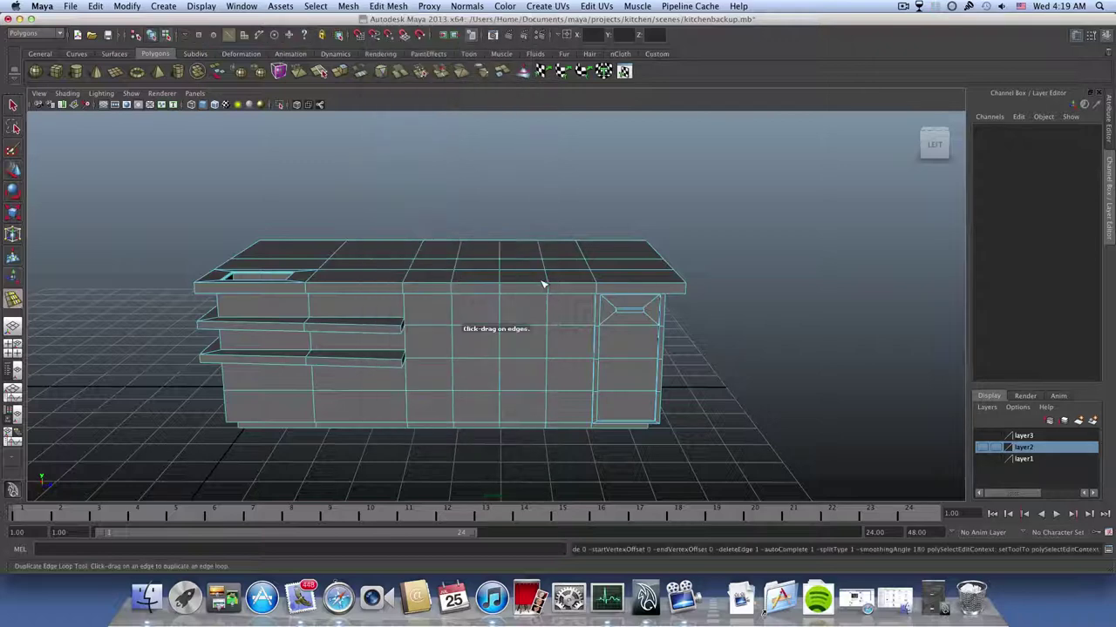
mouse_move(501, 282)
left_mouse_down()
mouse_move(514, 288)
mouse_move(466, 283)
mouse_move(491, 285)
left_mouse_up()
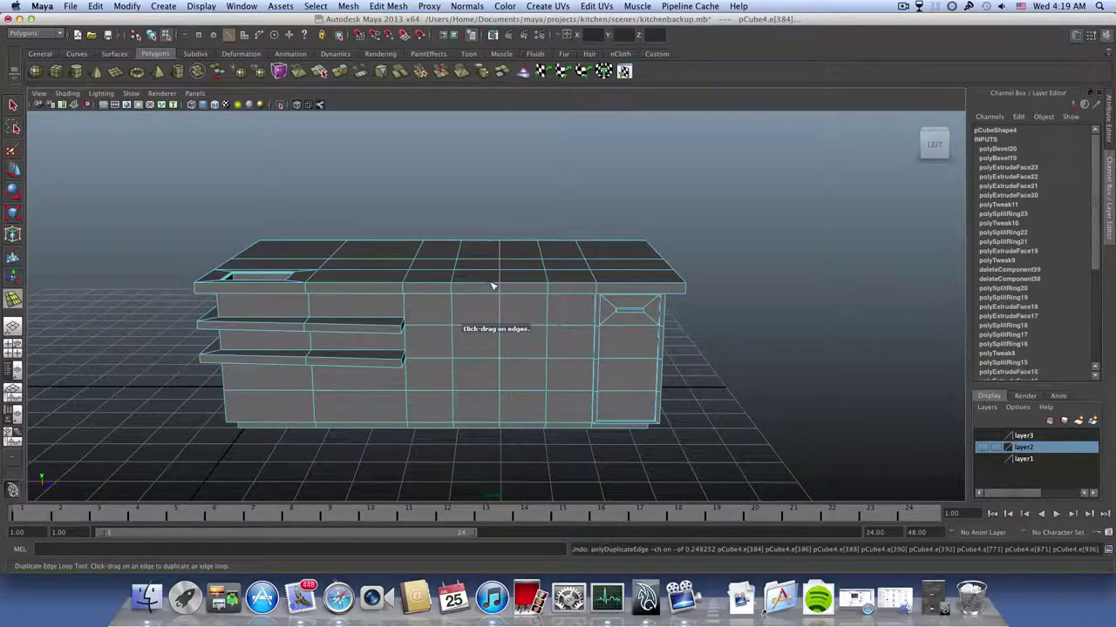
left_click(746, 282)
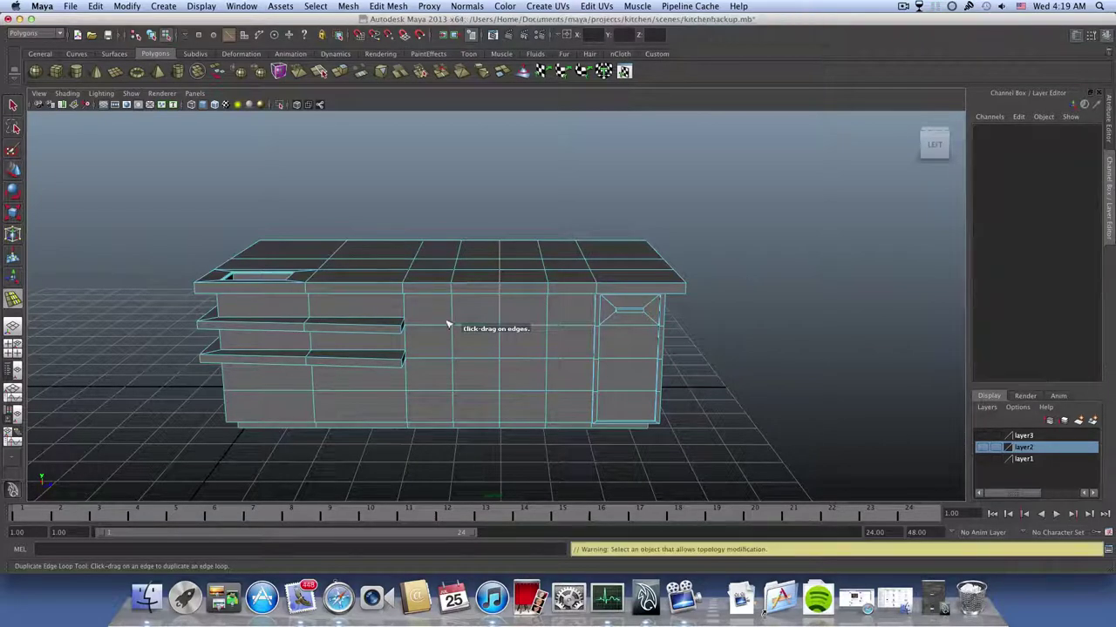
- Select the kitchen island and switch it to face selection, facing its plain long side with the handled door
left_click_drag(447, 325, 243, 331, "alt")
left_click_drag(494, 307, 453, 306, "alt")
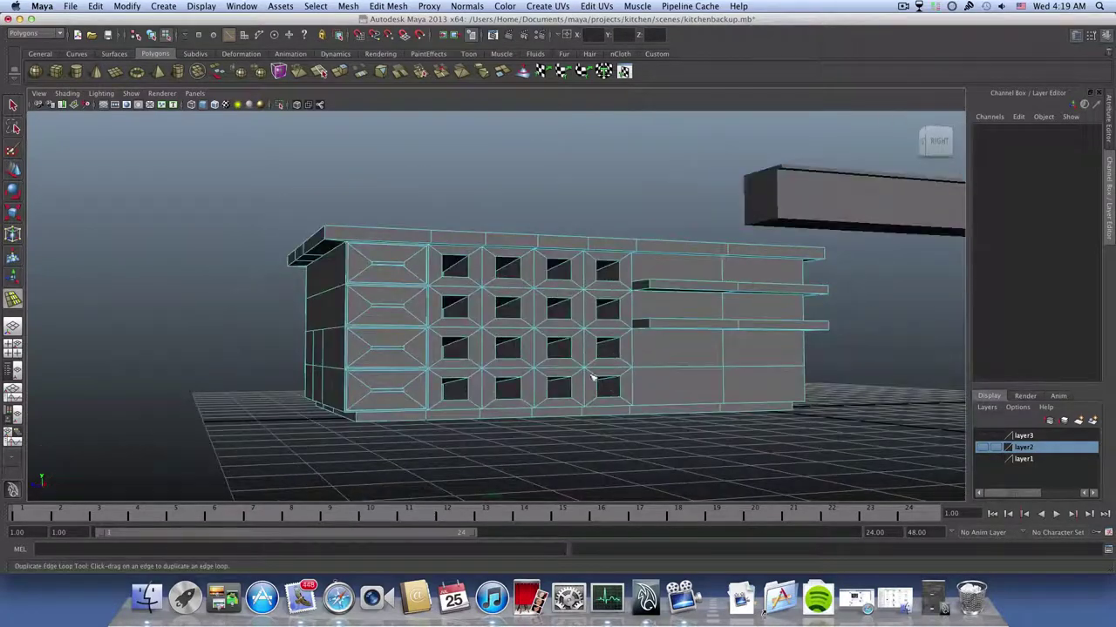
left_click_drag(526, 308, 429, 289, "alt")
mouse_move(573, 275)
left_mouse_down("alt")
mouse_move(553, 291)
mouse_move(630, 291)
mouse_move(682, 319)
mouse_move(687, 311)
mouse_move(685, 293)
mouse_move(556, 274)
left_mouse_up("alt")
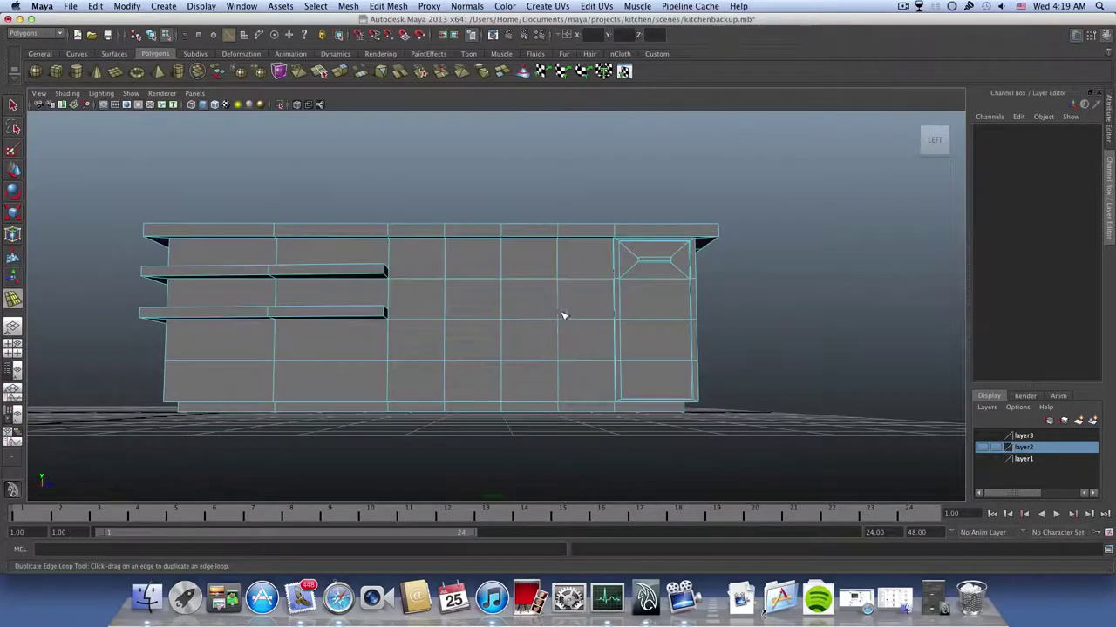
mouse_move(562, 315)
left_mouse_down("alt")
mouse_move(366, 323)
mouse_move(473, 346)
mouse_move(562, 327)
left_mouse_up("alt")
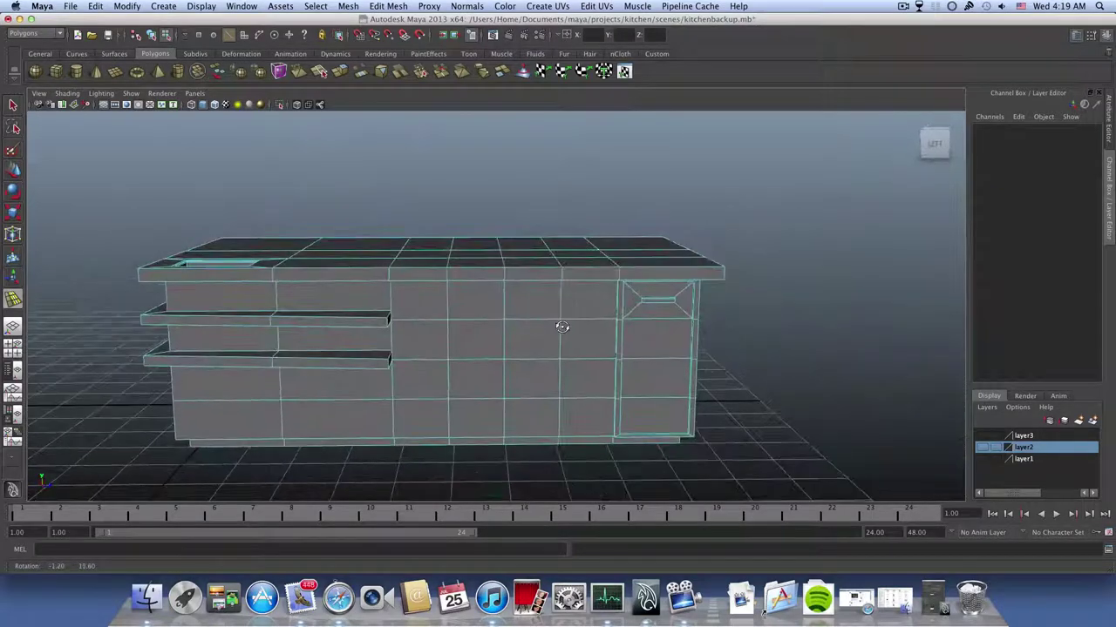
right_click_drag(522, 297, 516, 310)
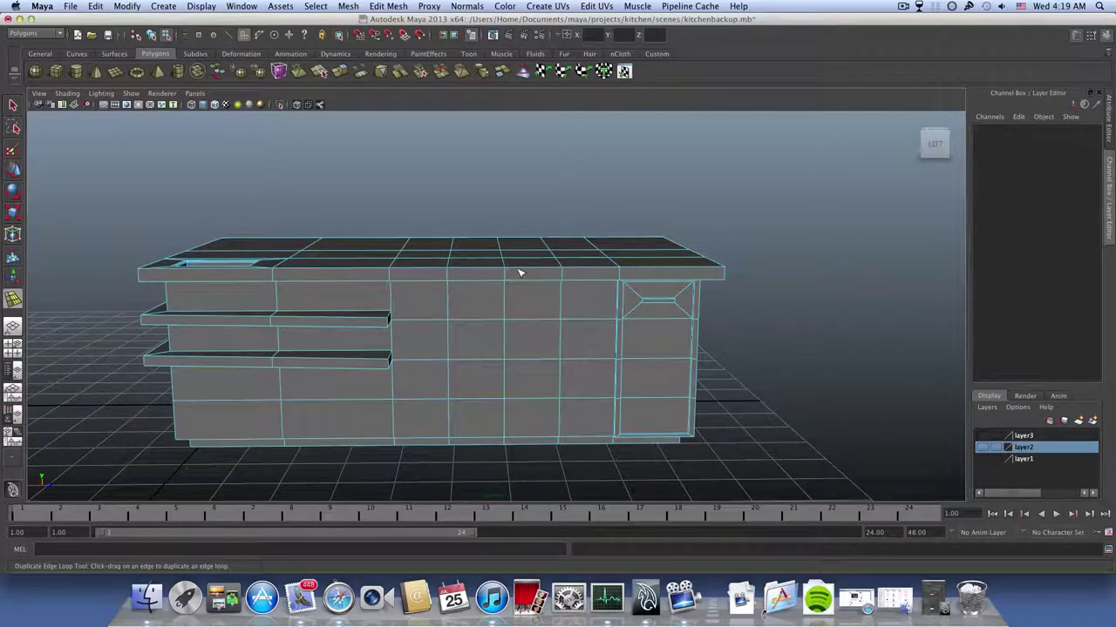
key("F8")
key("F8")
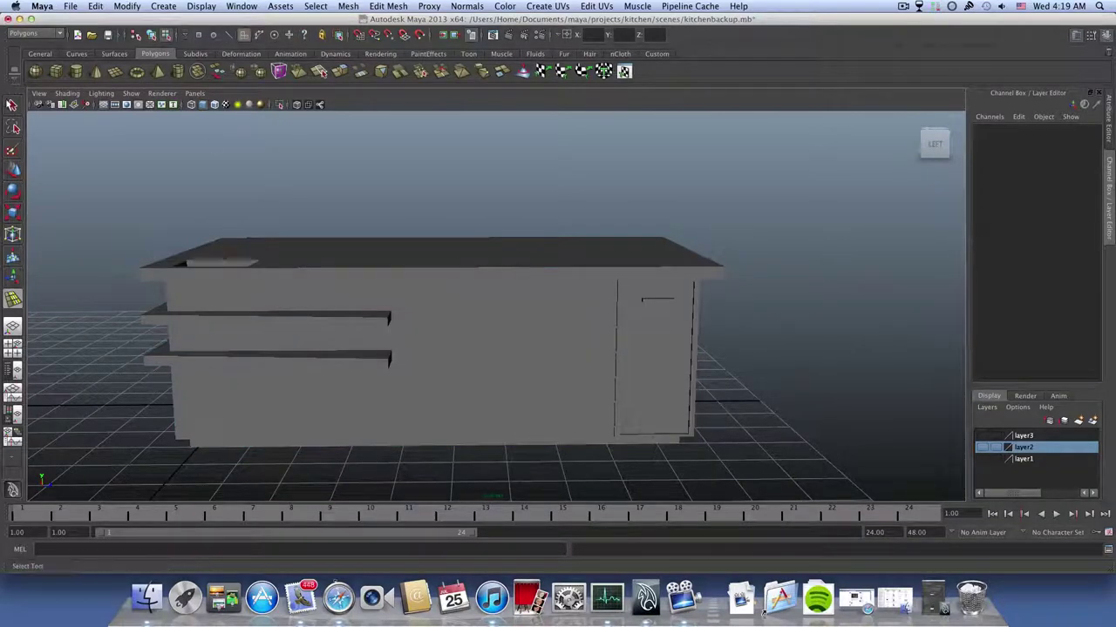
left_click(12, 105)
left_click(450, 275)
right_click_drag(528, 308, 523, 335)
left_click(523, 307)
left_click(499, 306, "shift")
left_click(501, 348, "shift")
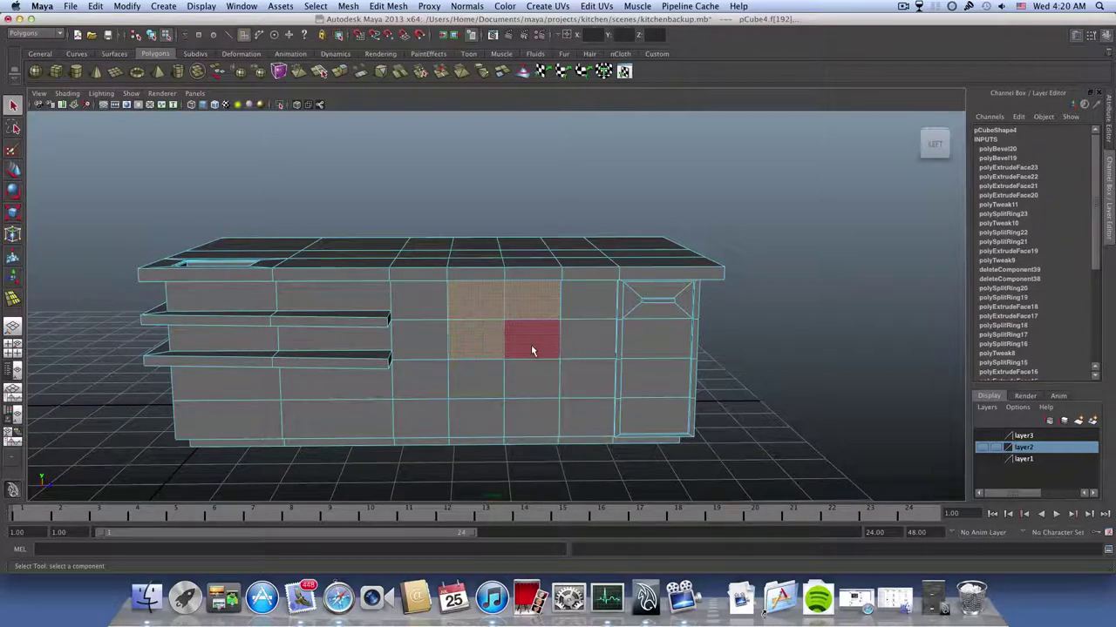
left_click(530, 344, "shift")
left_click(532, 376, "shift")
left_click(493, 384, "shift")
left_click(513, 403, "shift")
left_click(492, 422, "shift")
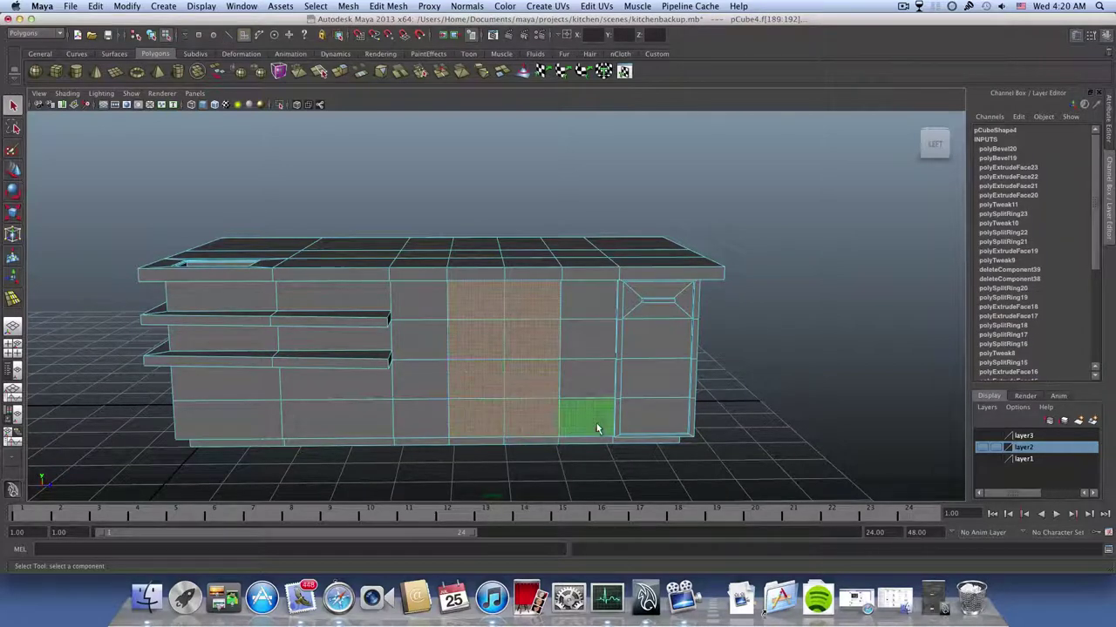
left_click(584, 340, "shift")
left_click(580, 310, "shift")
- Extrude the eight faces in the two columns beside the handled door, scaling them to about 0.904 horizontally and 0.874 vertically
left_click(533, 308)
left_click(539, 347, "shift")
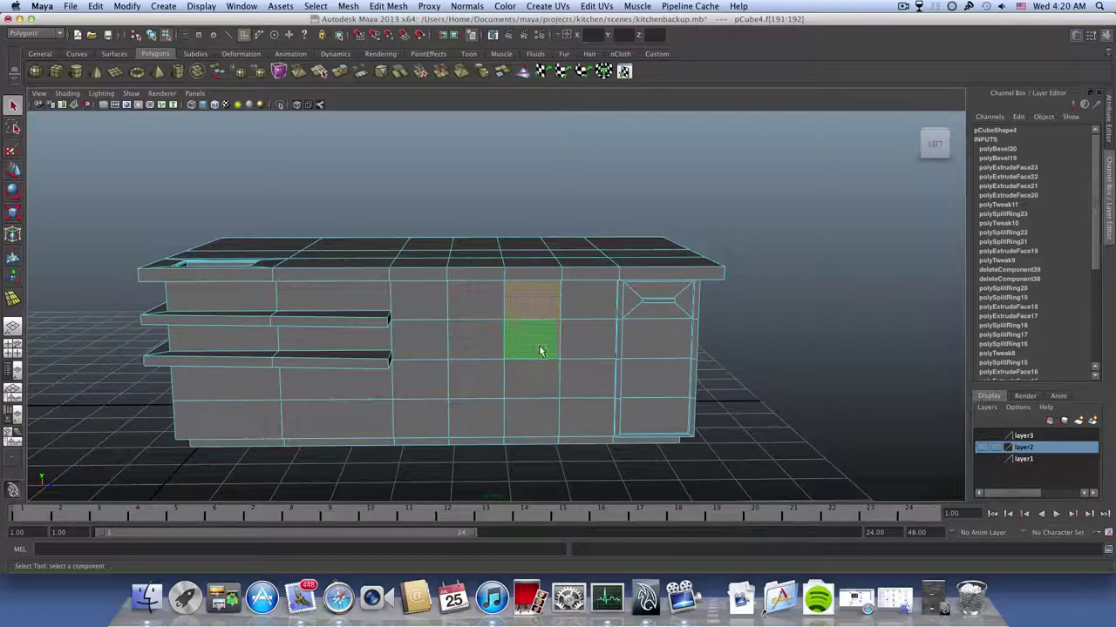
left_click(542, 383, "shift")
left_click(545, 422, "shift")
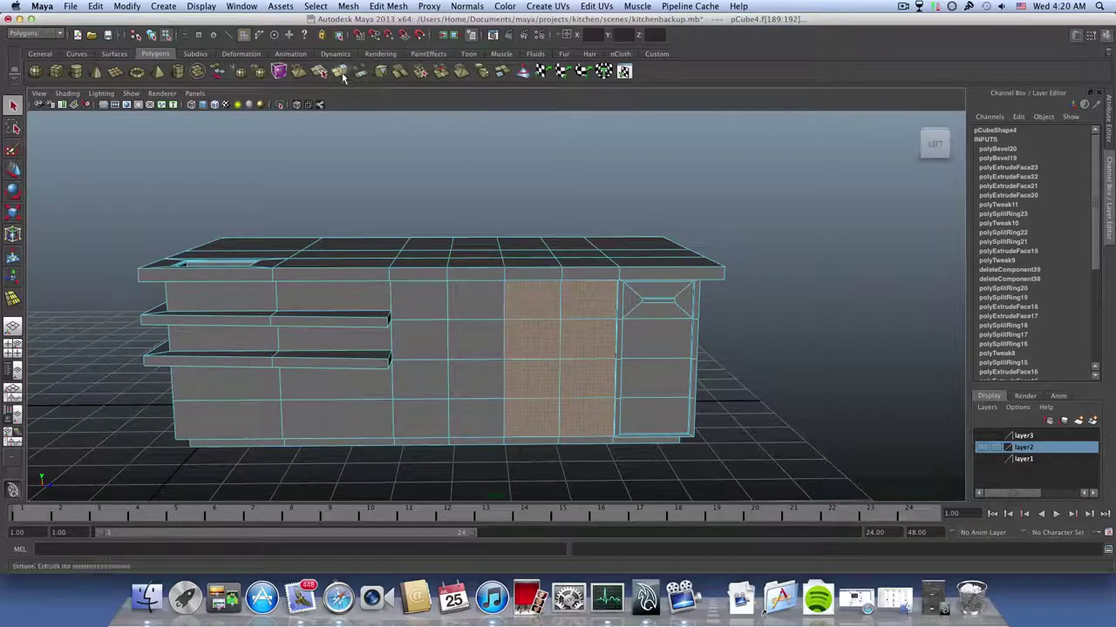
key("ctrl+e")
left_click_drag(565, 357, 526, 338, "alt")
left_click_drag(578, 382, 572, 383)
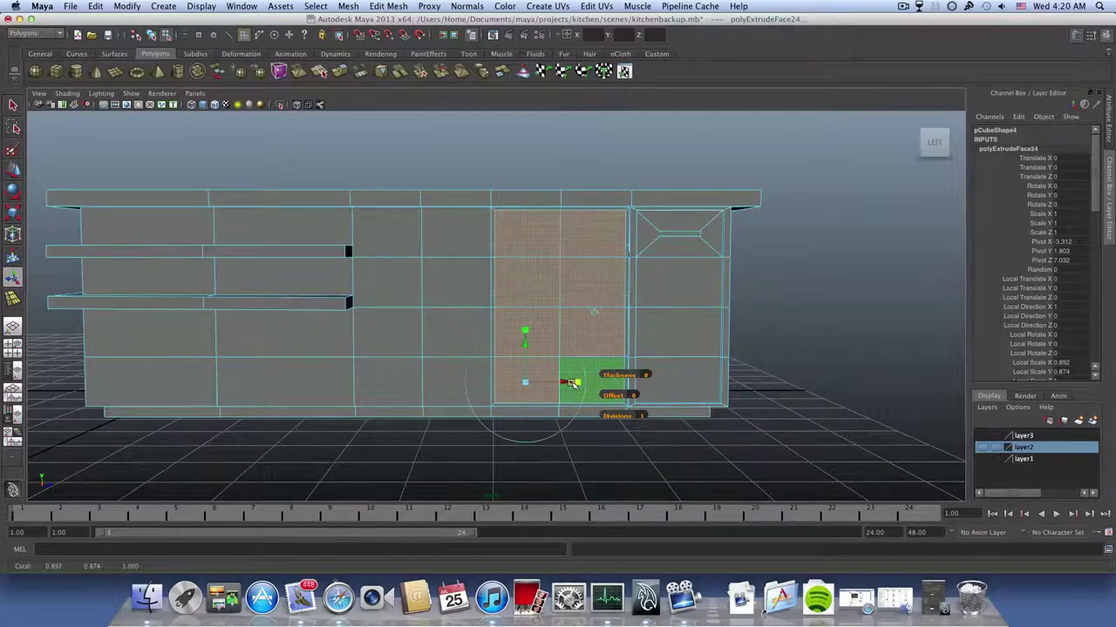
middle_click_drag(573, 384, 578, 384)
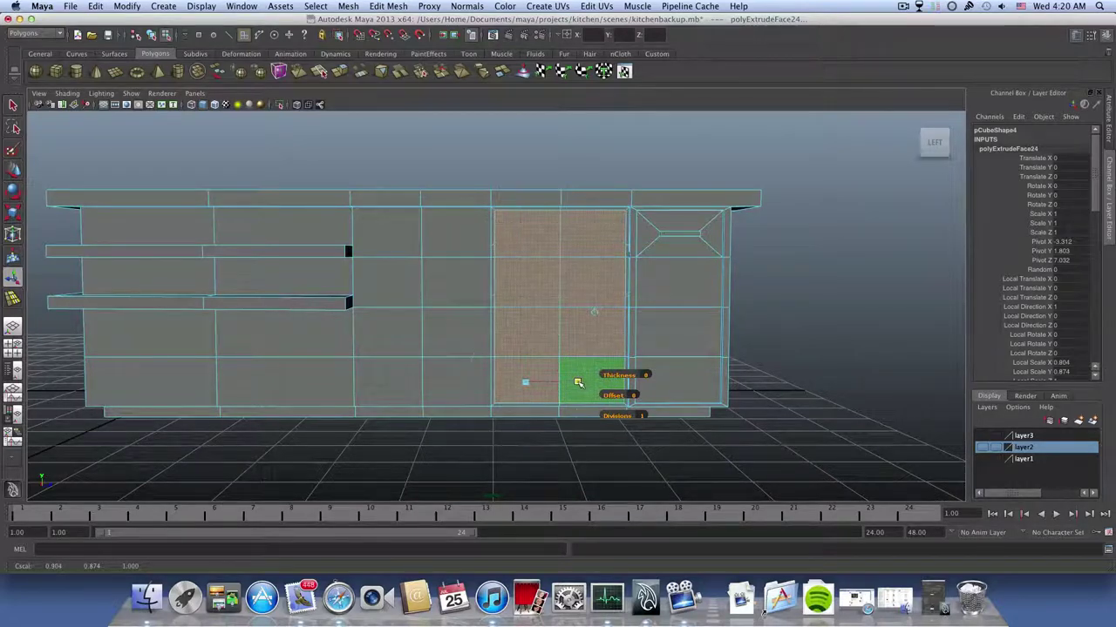
scroll(575, 380, "up", 3)
scroll(571, 380, "down", 1)
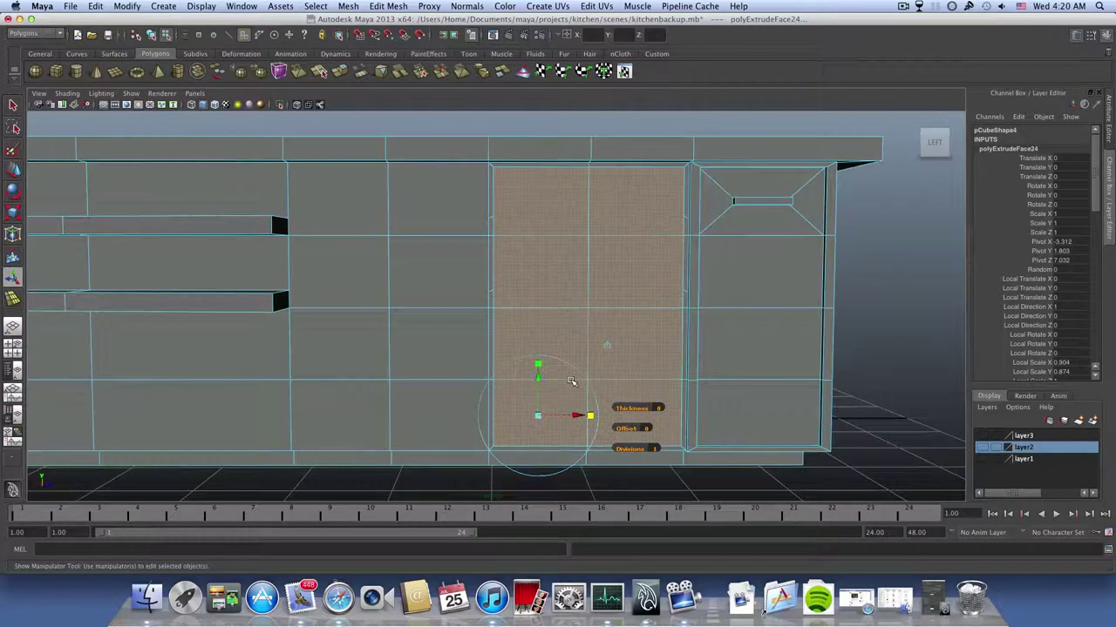
- Extrude the eight faces in the two columns next to the shelves, scaling them to 0.904 horizontally and 0.874 vertically
left_click(459, 198)
left_click(461, 262, "shift")
left_click(453, 349, "shift")
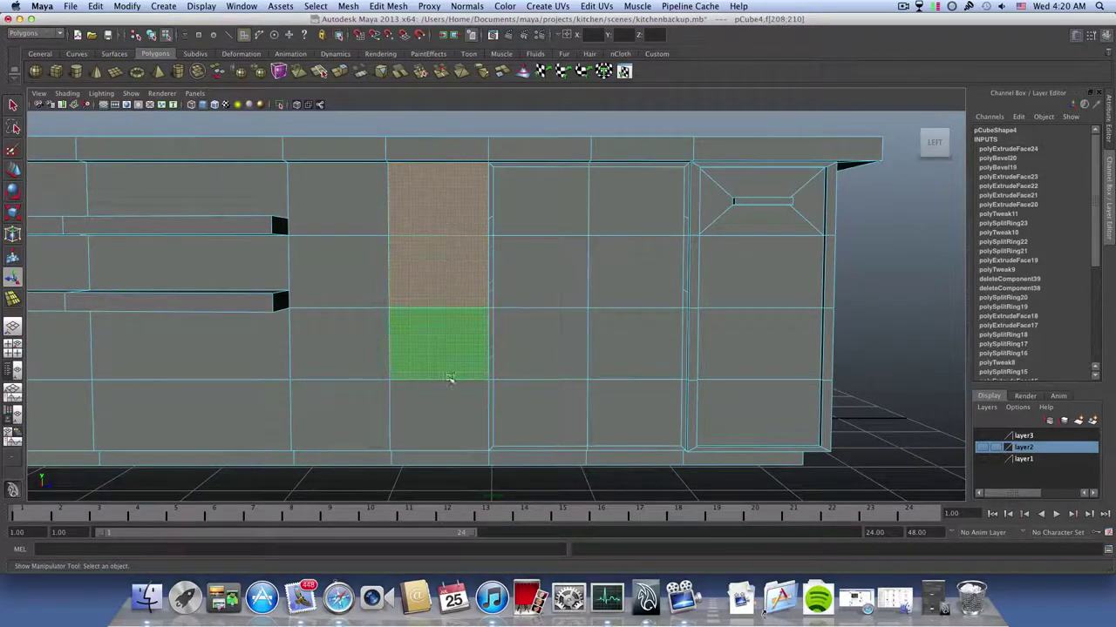
left_click(440, 406, "shift")
left_click(371, 396, "shift")
left_click(371, 331, "shift")
left_click(361, 274, "shift")
left_click_drag(346, 217, 355, 226, "shift")
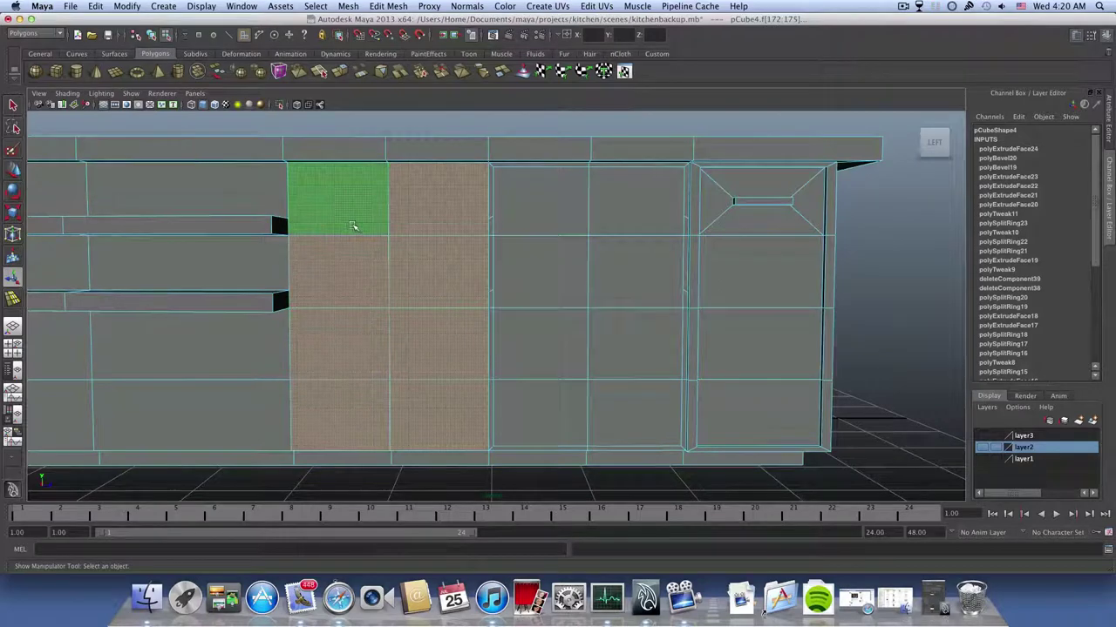
left_click(343, 72)
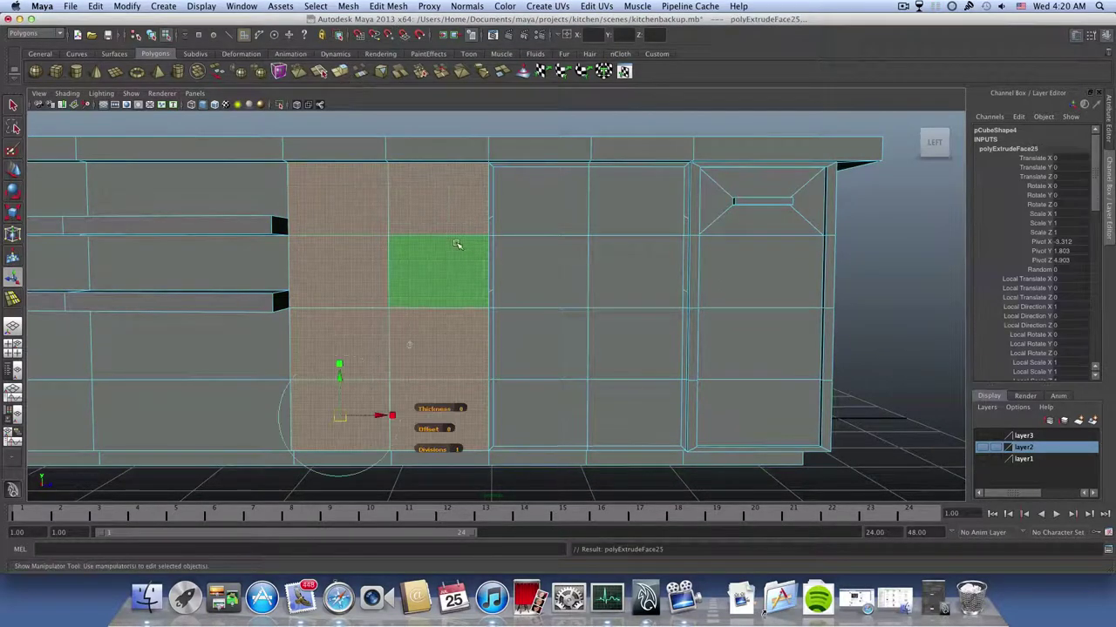
left_click_drag(340, 365, 341, 375)
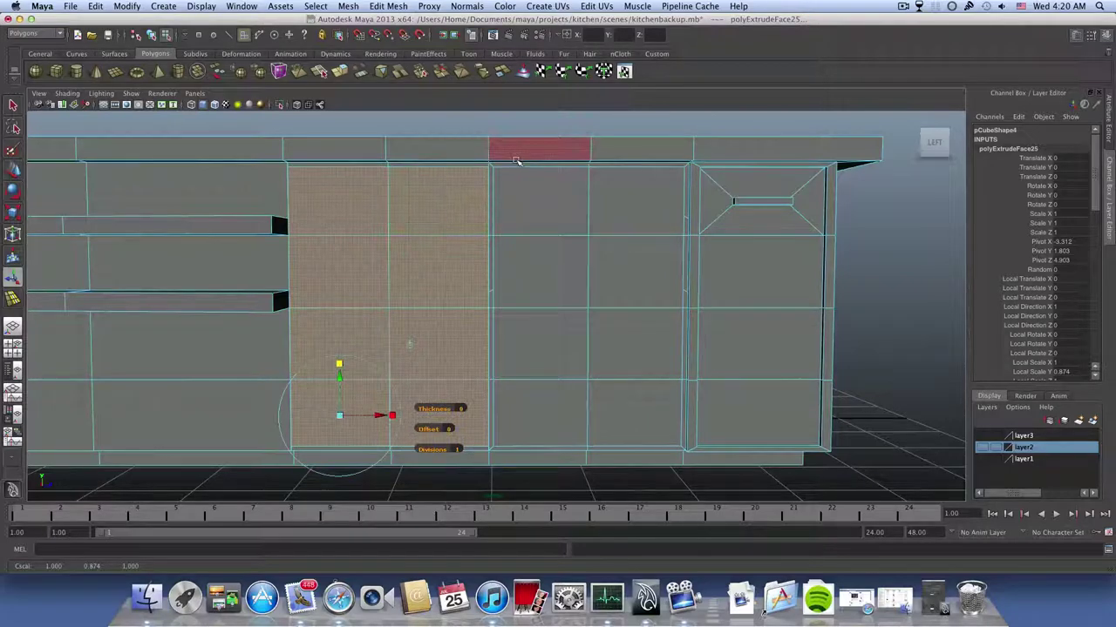
left_click_drag(618, 341, 491, 351, "alt")
middle_click_drag(491, 351, 601, 283, "alt")
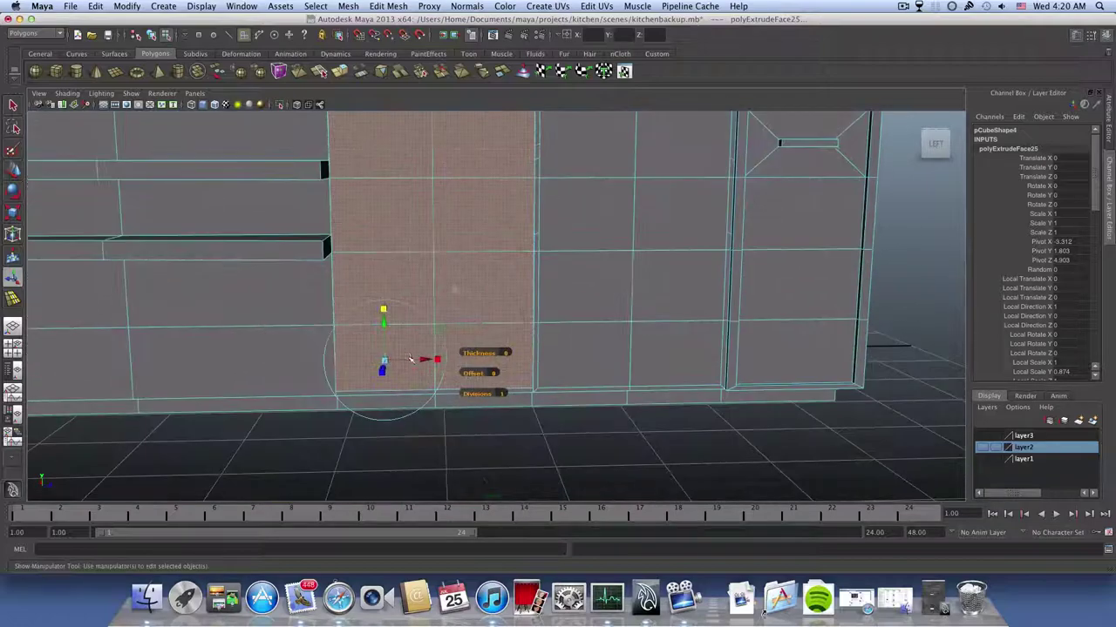
left_click_drag(444, 357, 521, 386)
key("w")
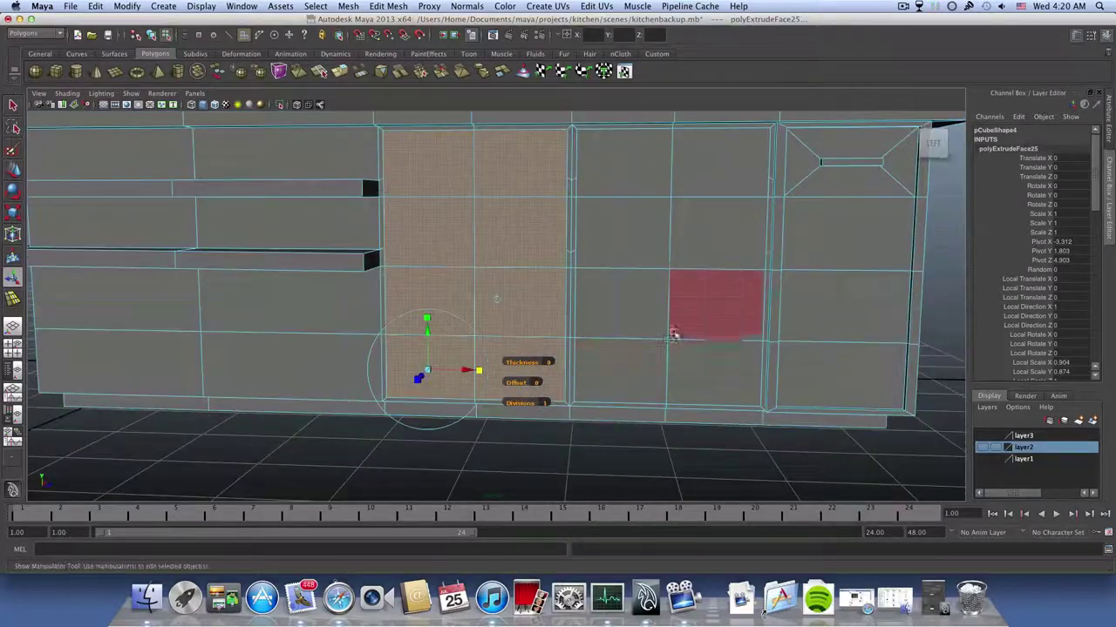
- Select the narrow border faces around the inset door panel next to the shelves
left_click(573, 311)
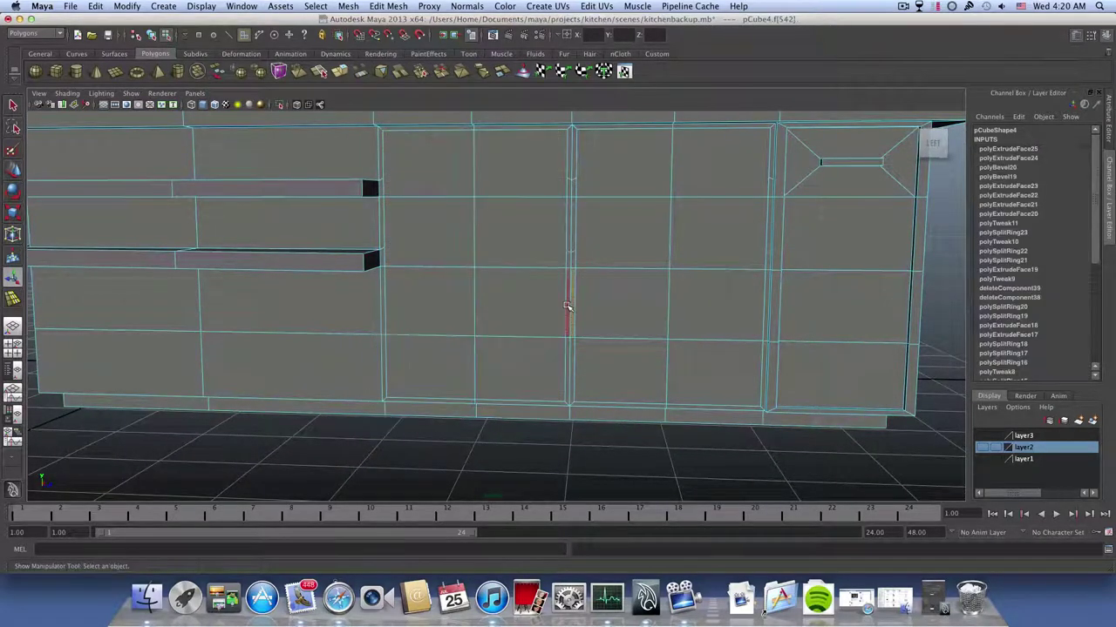
double_click(573, 247, "shift")
key("super+z")
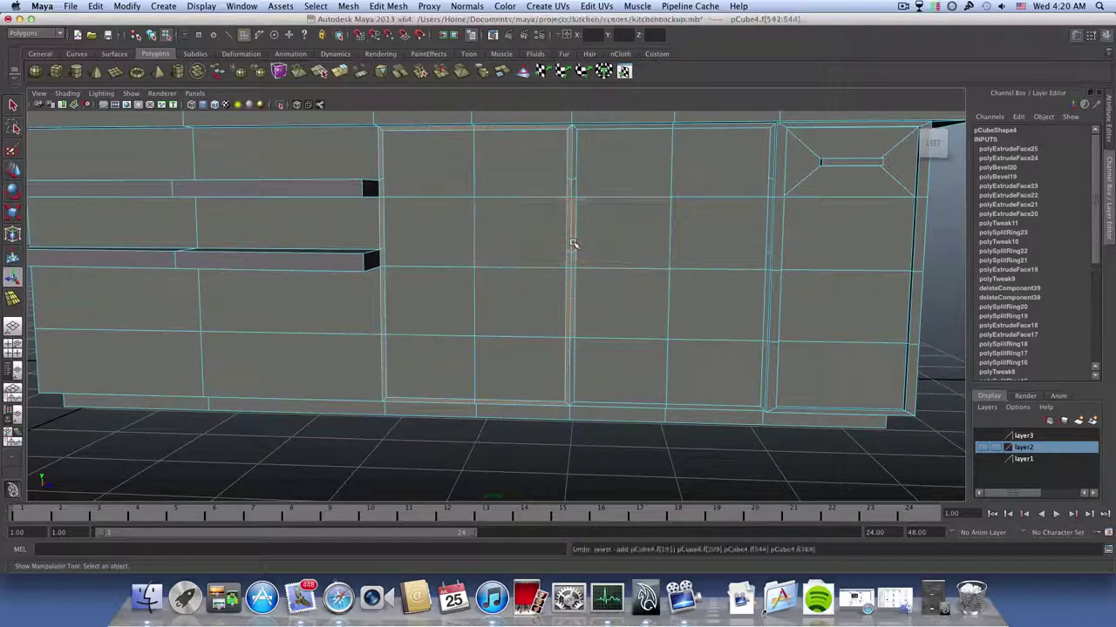
left_click(571, 185, "shift")
key("z")
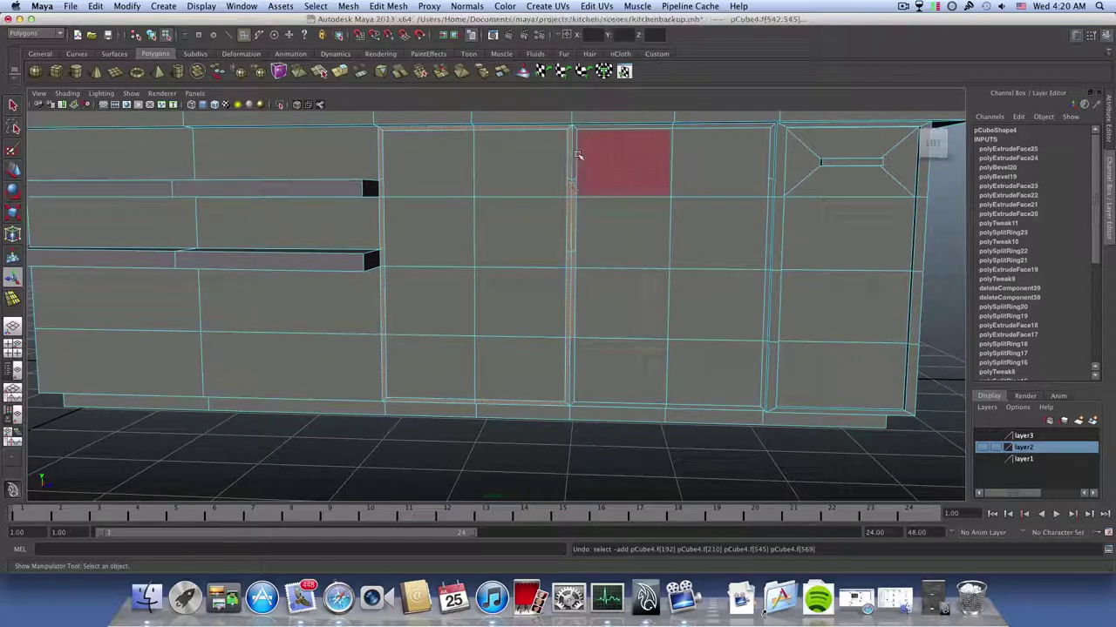
- Add the narrow border faces around the door panel beside the handled door to the selection
left_click(581, 127, "shift")
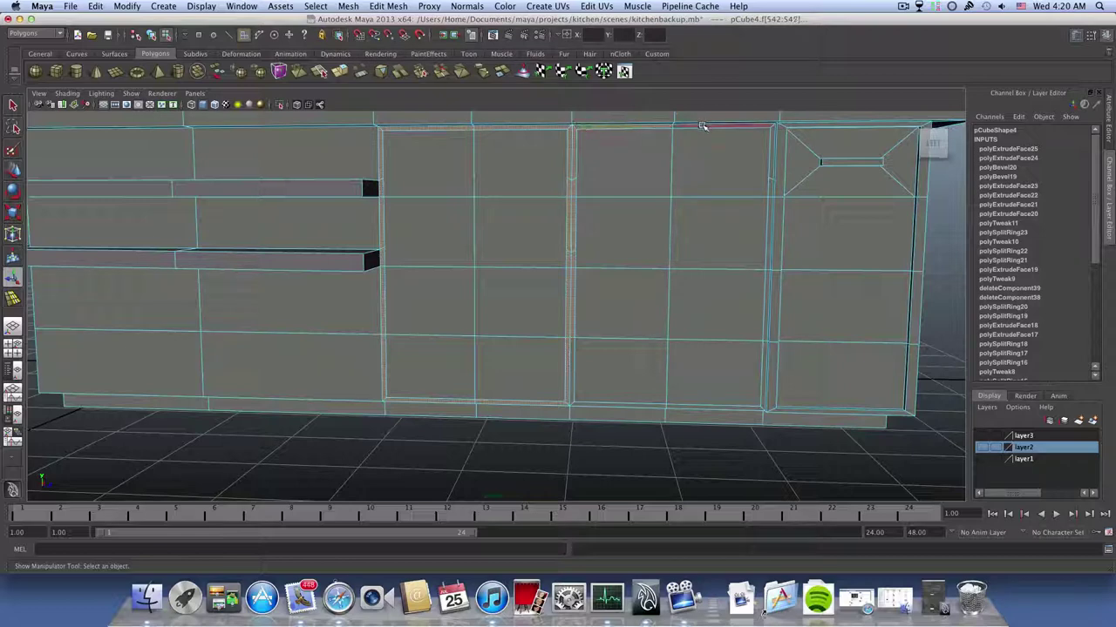
left_click(705, 127, "shift")
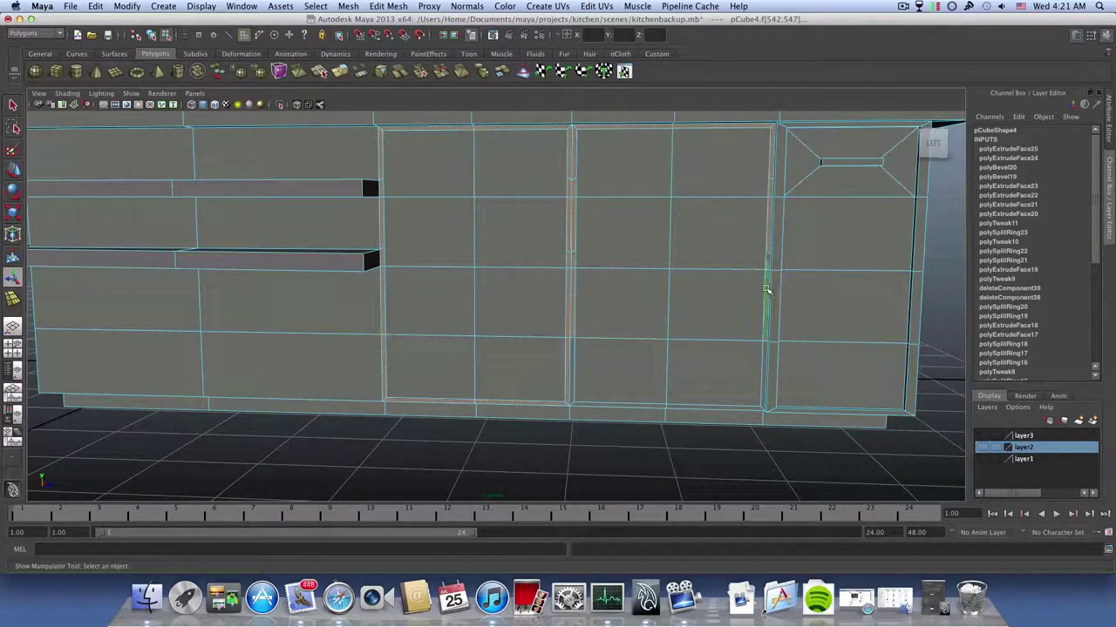
double_click(728, 412, "shift")
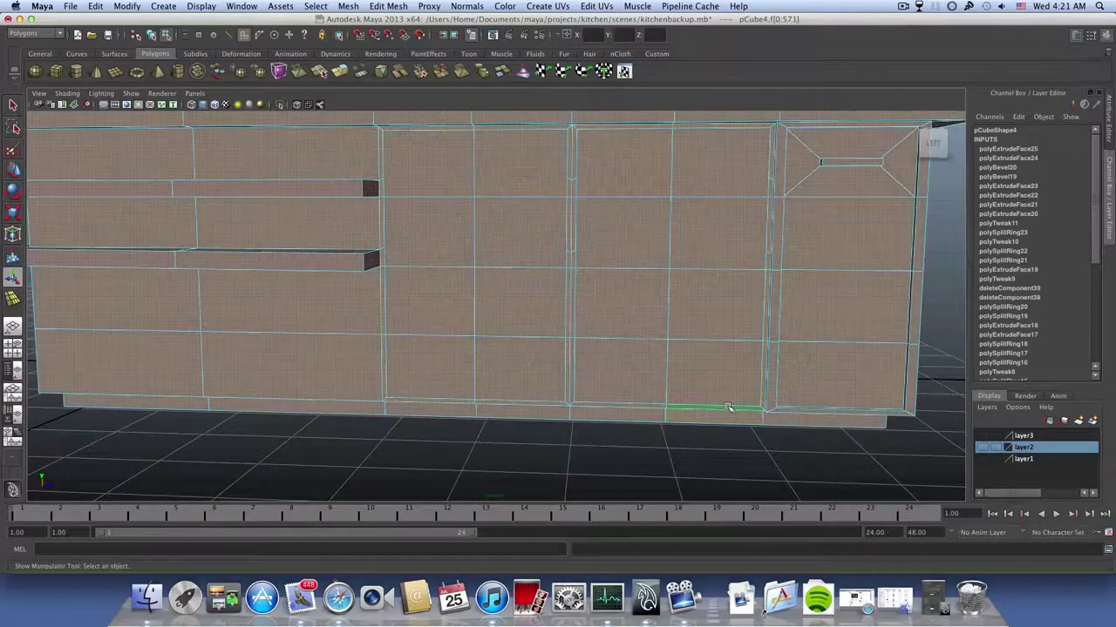
key("z")
key("z")
left_click(729, 408, "shift")
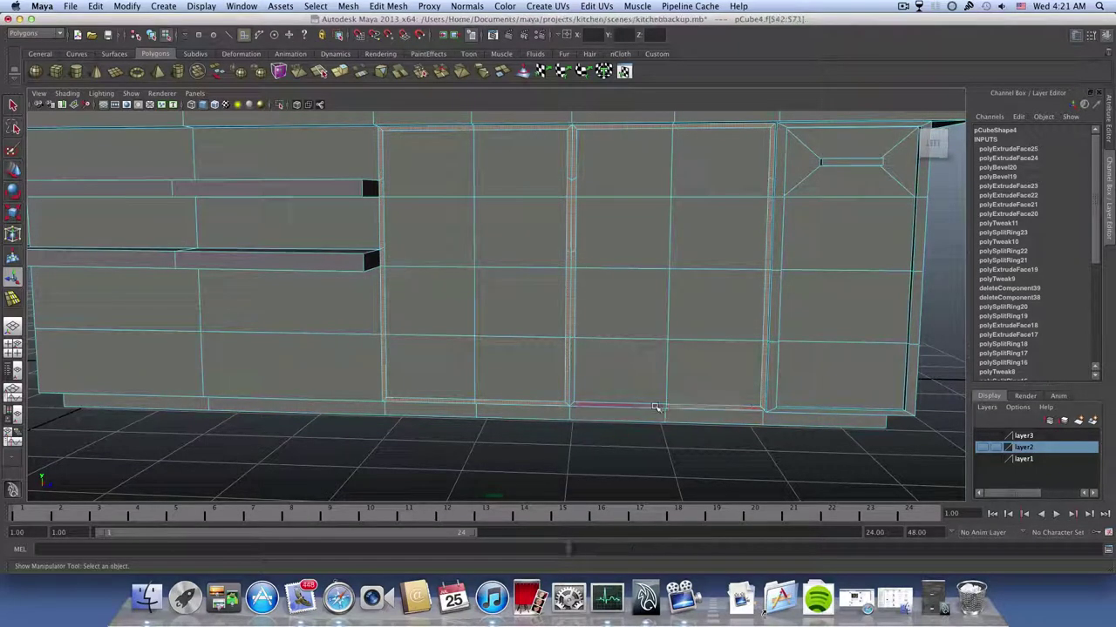
left_click(655, 407, "shift")
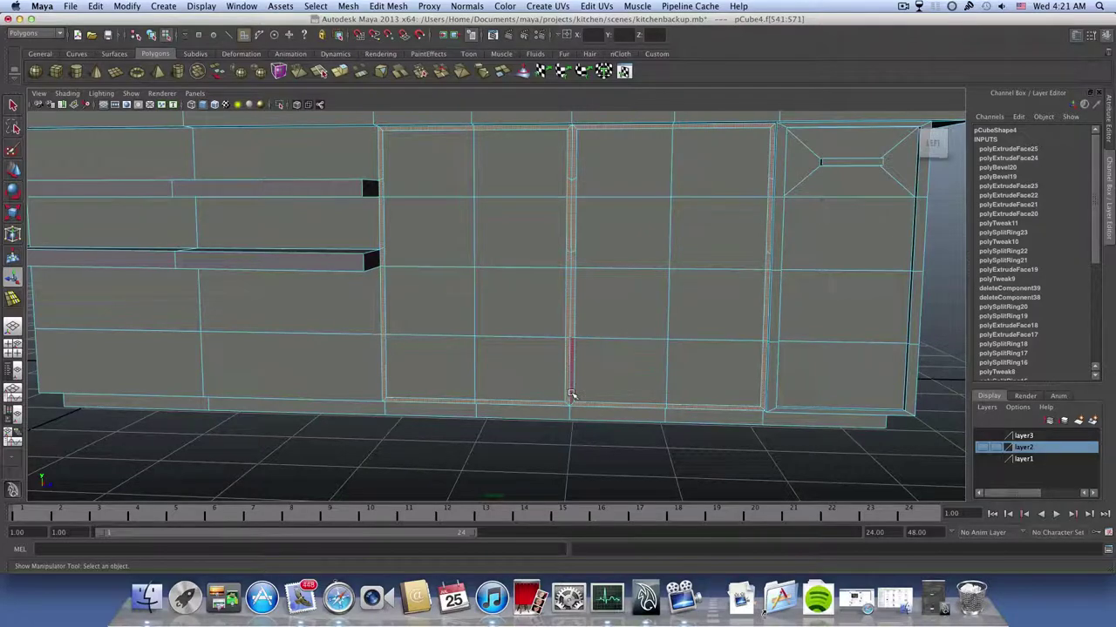
left_click(572, 393, "shift")
- Extrude the selected border faces of both door panels with a local Z translation of 0.062, and return to object mode
left_click_drag(633, 393, 610, 401, "alt")
left_click(375, 6)
left_click(375, 4)
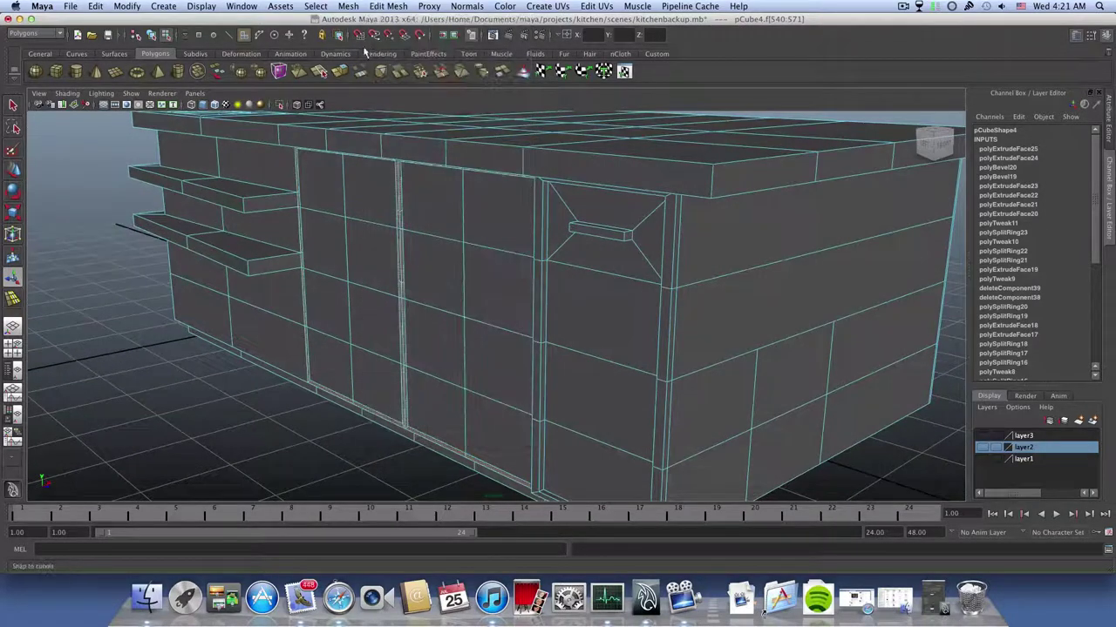
left_click(340, 71)
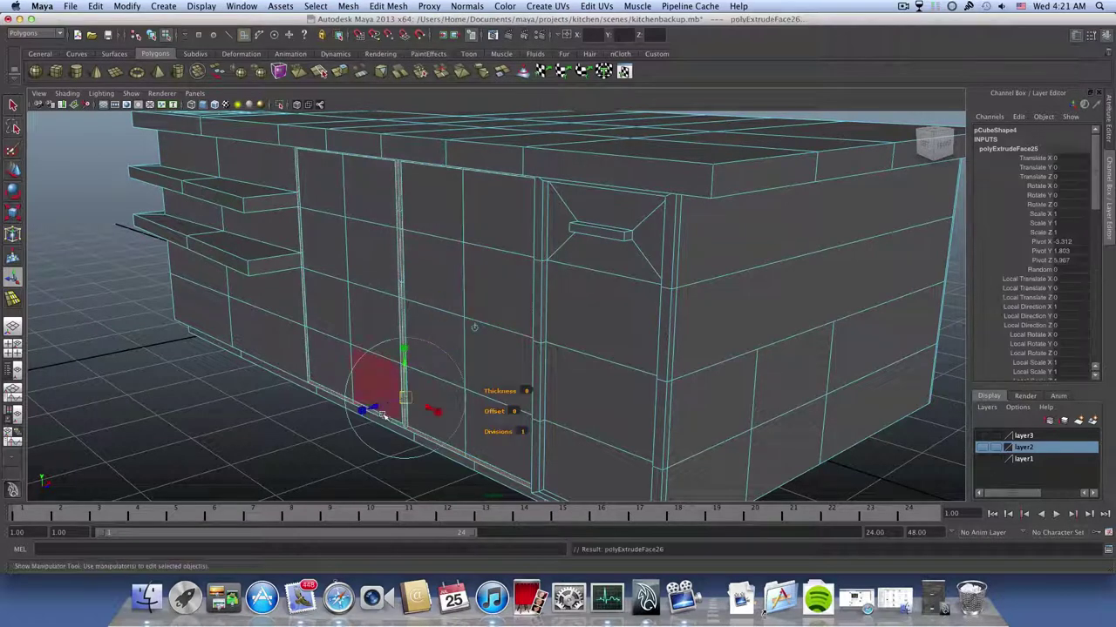
left_click_drag(370, 410, 430, 379)
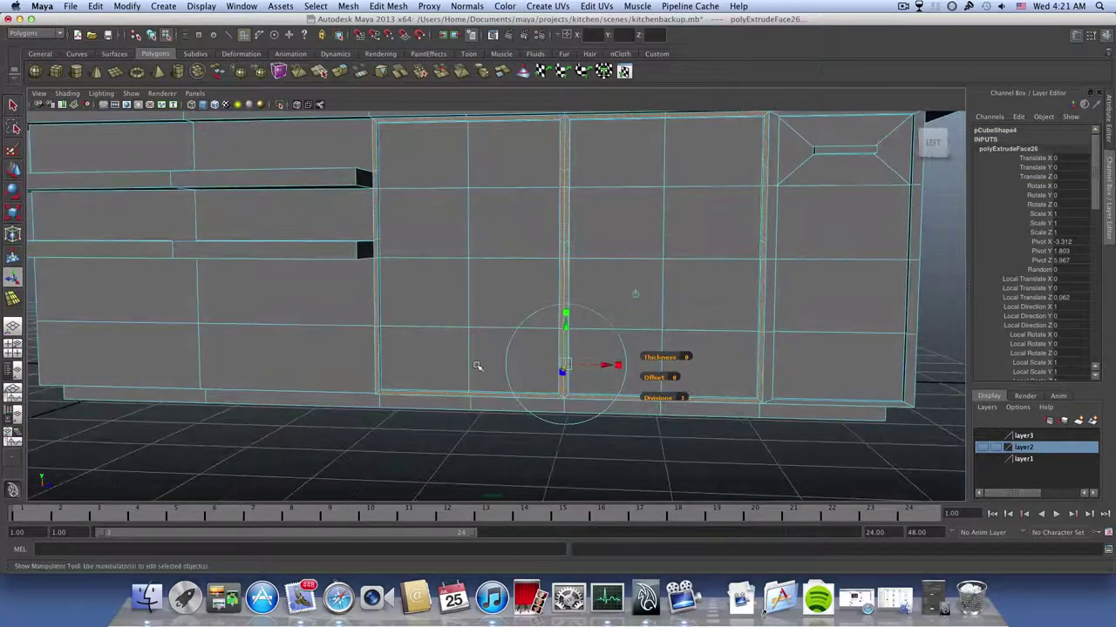
key("F8")
- Make layer2, layer1 and layer3 visible again to bring back the surrounding cabinets, doors and knobs
left_click_drag(582, 347, 467, 331, "alt")
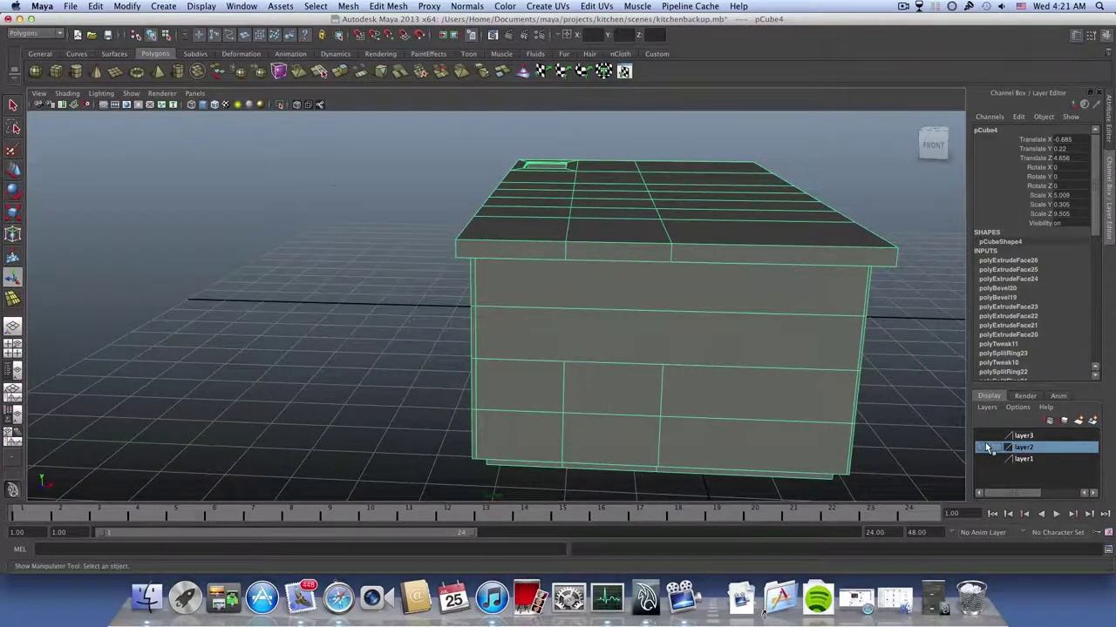
left_click(983, 447)
left_click(983, 459)
left_click(983, 436)
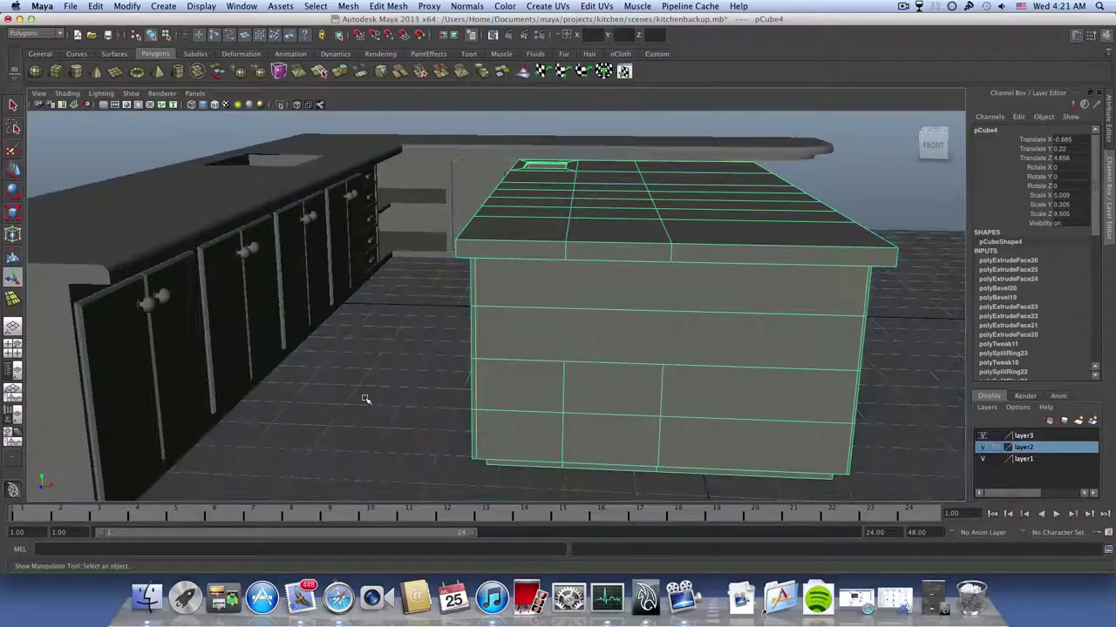
- Duplicate the pair of knobs on the nearest doors of the opposite cabinet row and move the copies along X toward the island
left_click_drag(366, 398, 279, 318, "alt")
left_click(278, 270)
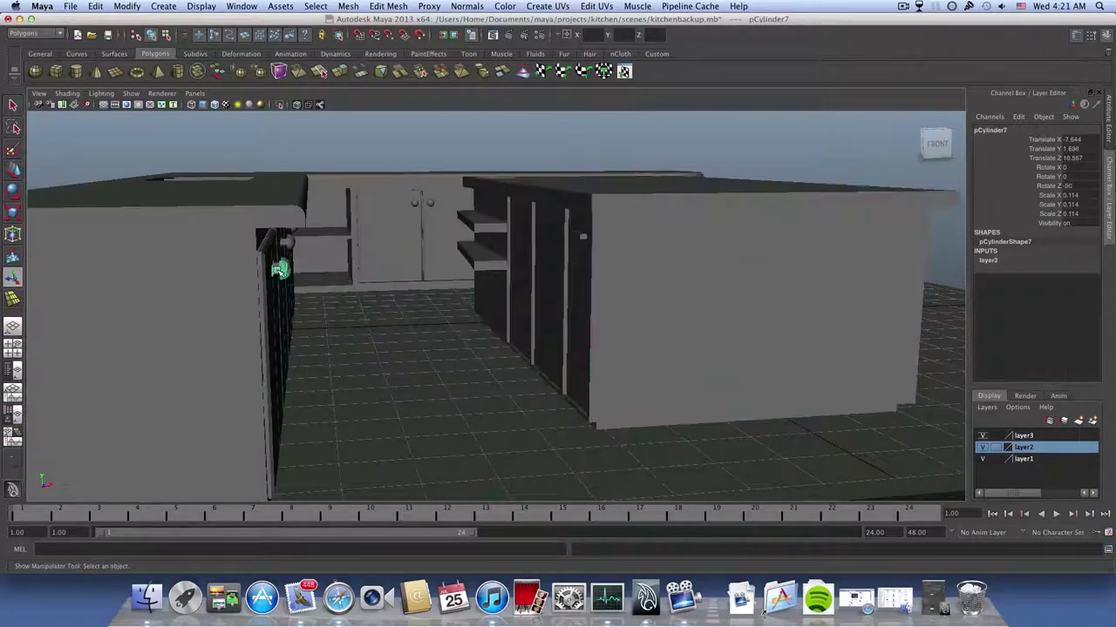
left_click_drag(301, 278, 295, 282, "alt")
left_click(243, 309, "shift")
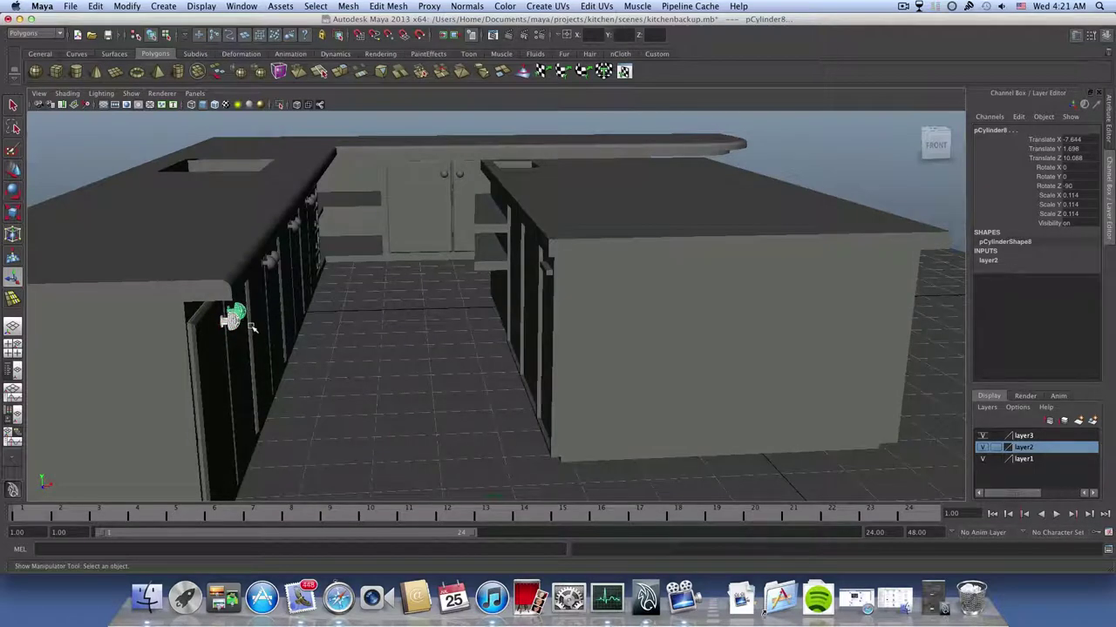
key("super+d")
left_click(13, 170)
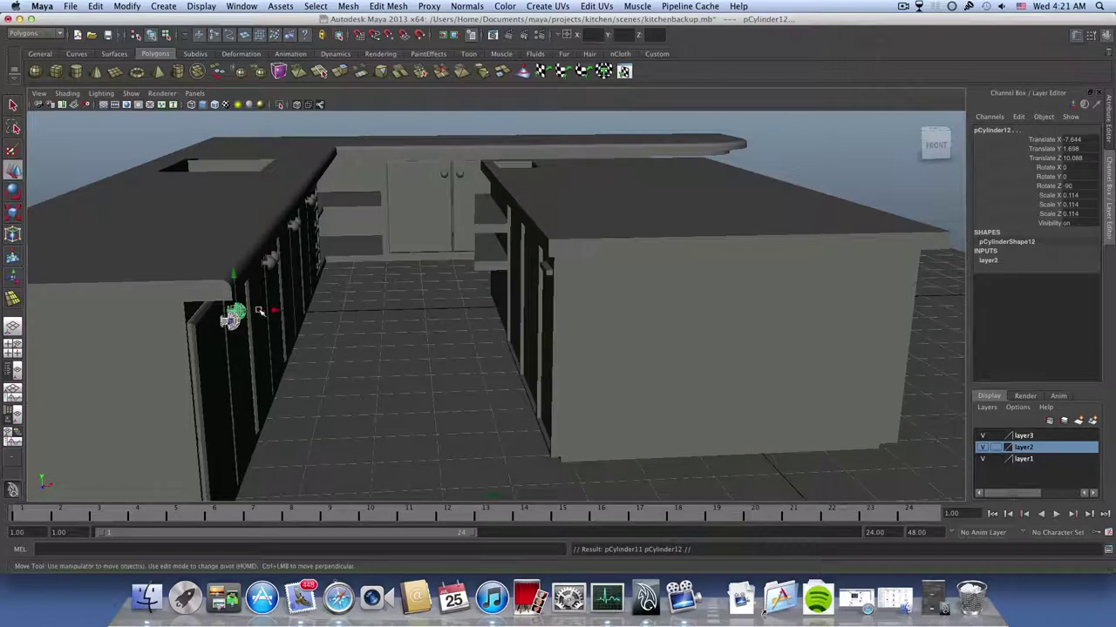
left_click_drag(275, 312, 396, 327)
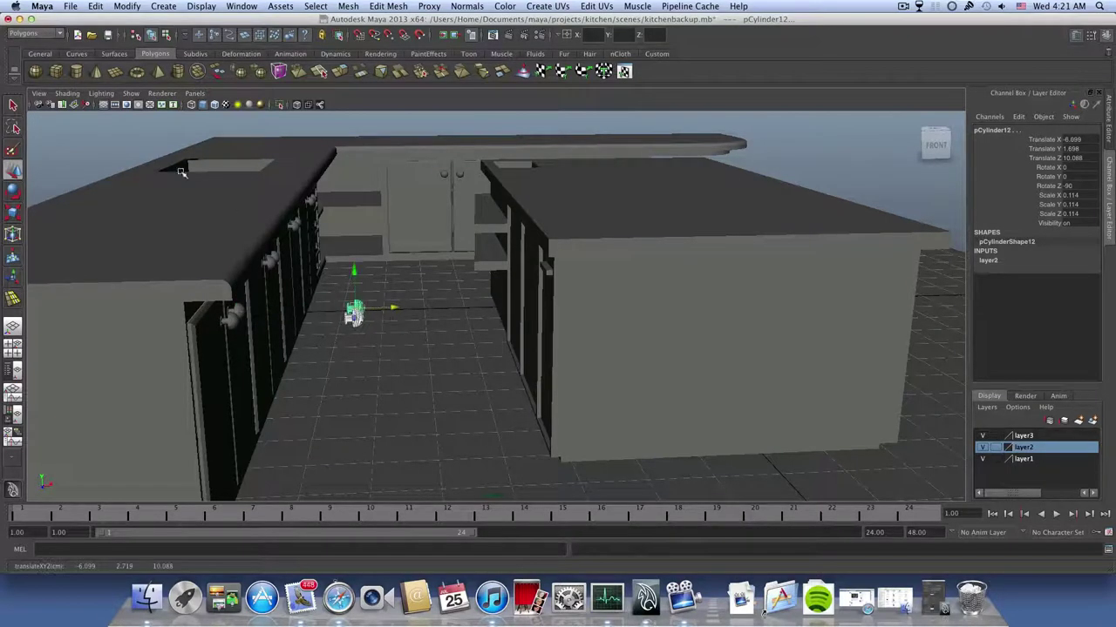
- Group the two copied knobs and center the group's pivot
left_click(39, 54)
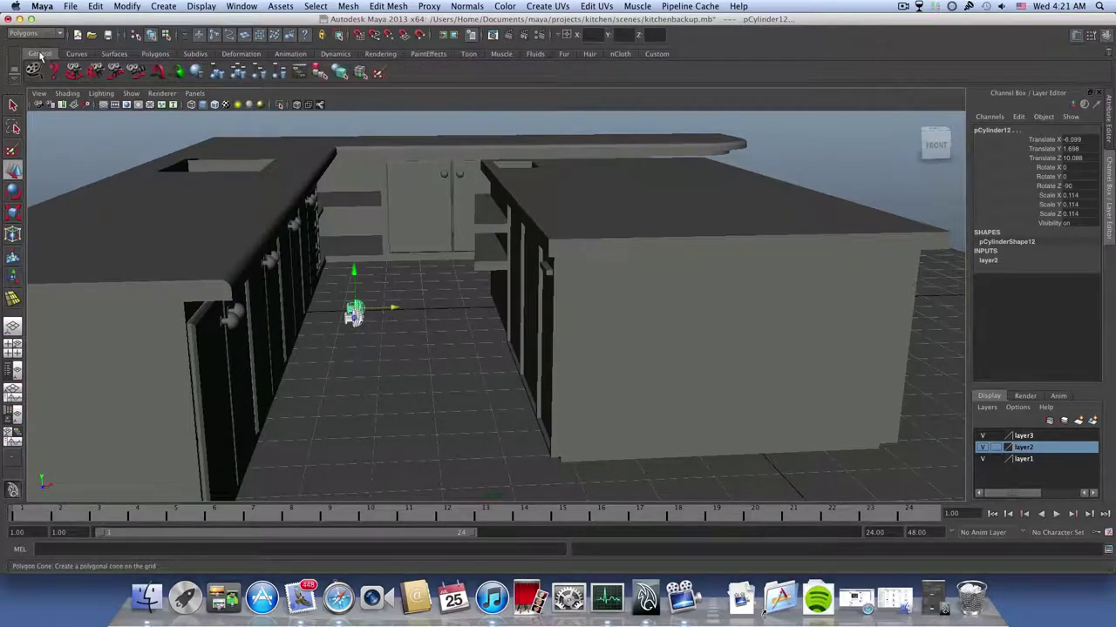
key("ctrl+g")
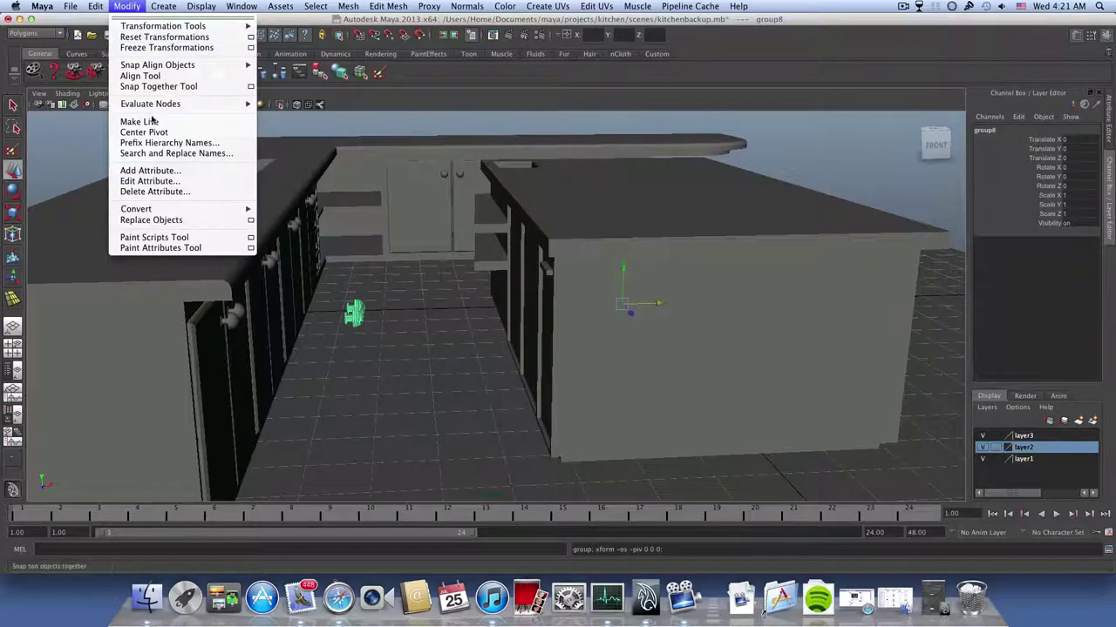
left_click(148, 132)
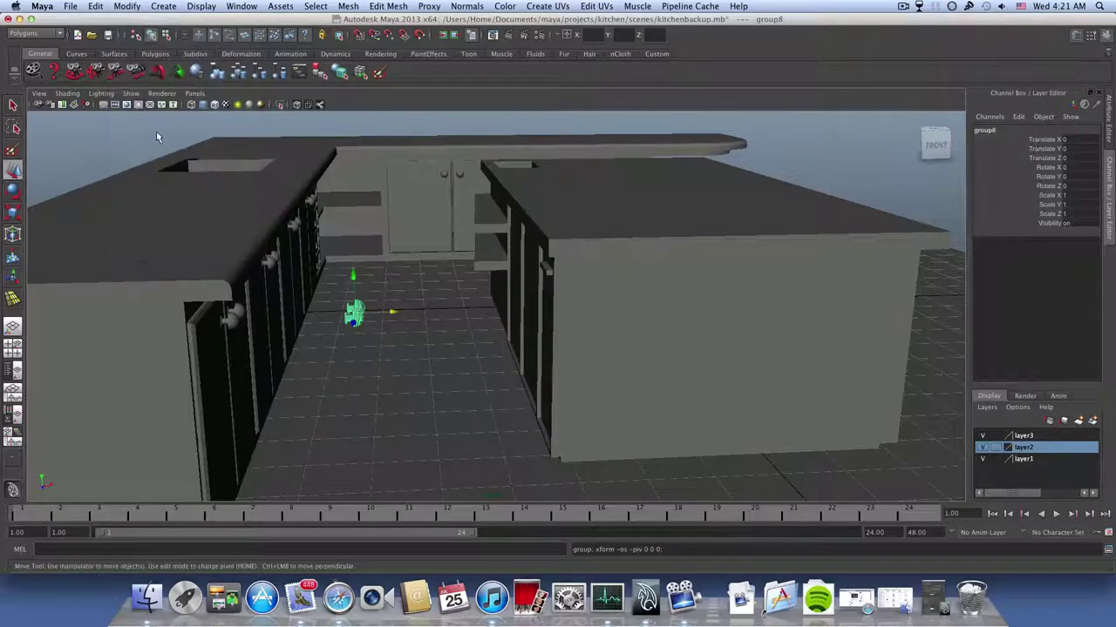
- Turn the knob group around by setting its Y rotation to -180
left_click(13, 191)
left_click_drag(381, 329, 310, 324)
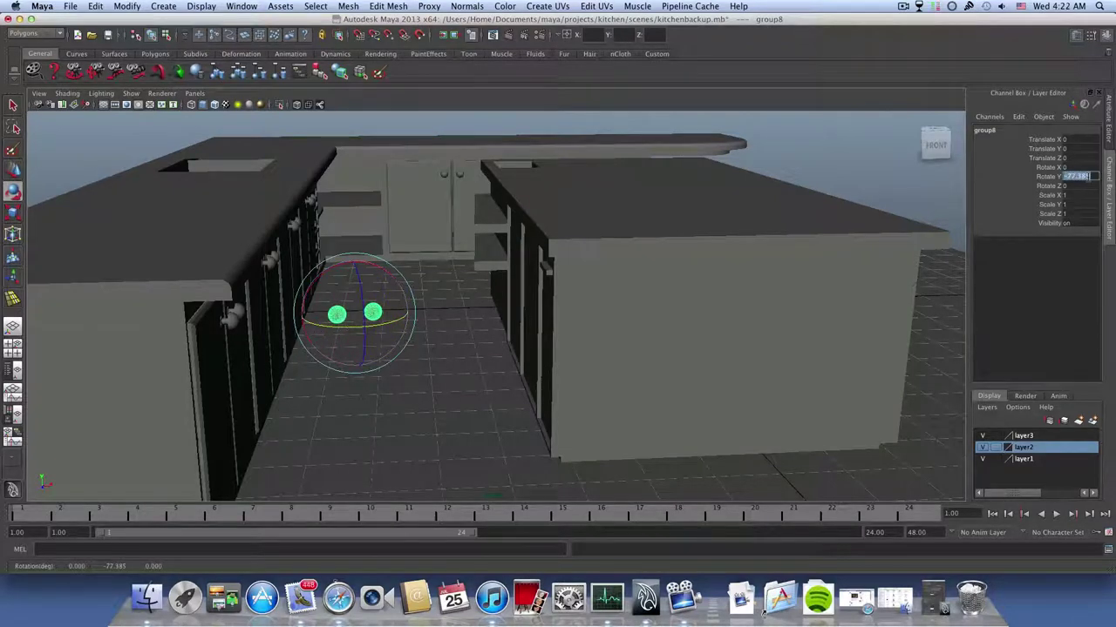
key("Return")
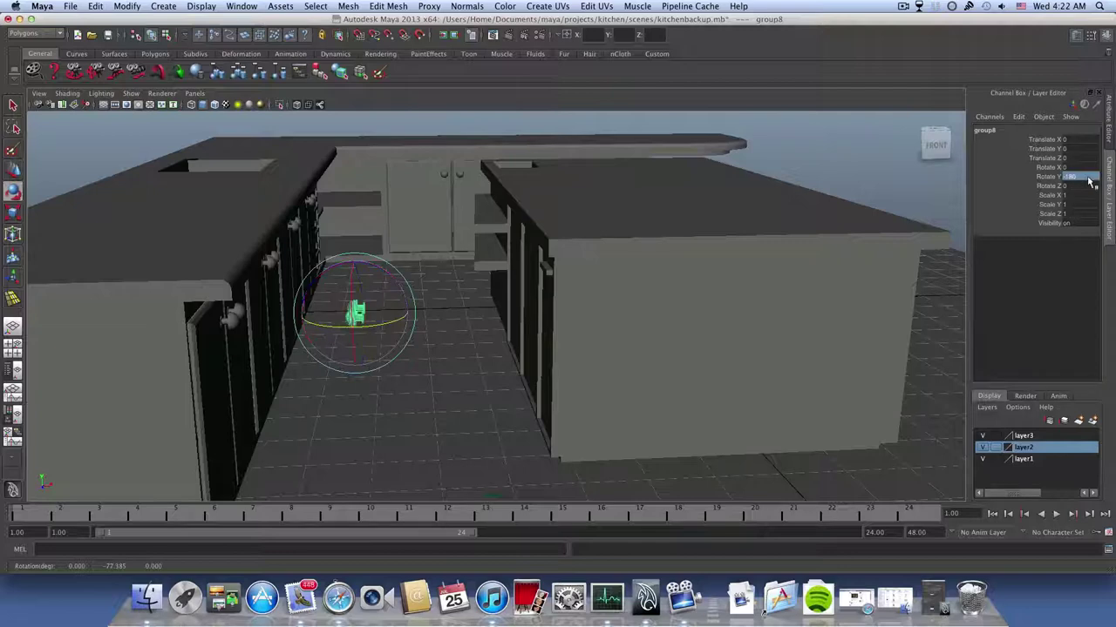
- Move the knob group onto the island's double doors, to about 2.68 in X and -4.38 in Z translation
left_click(15, 166)
left_click_drag(323, 272, 629, 301, "alt")
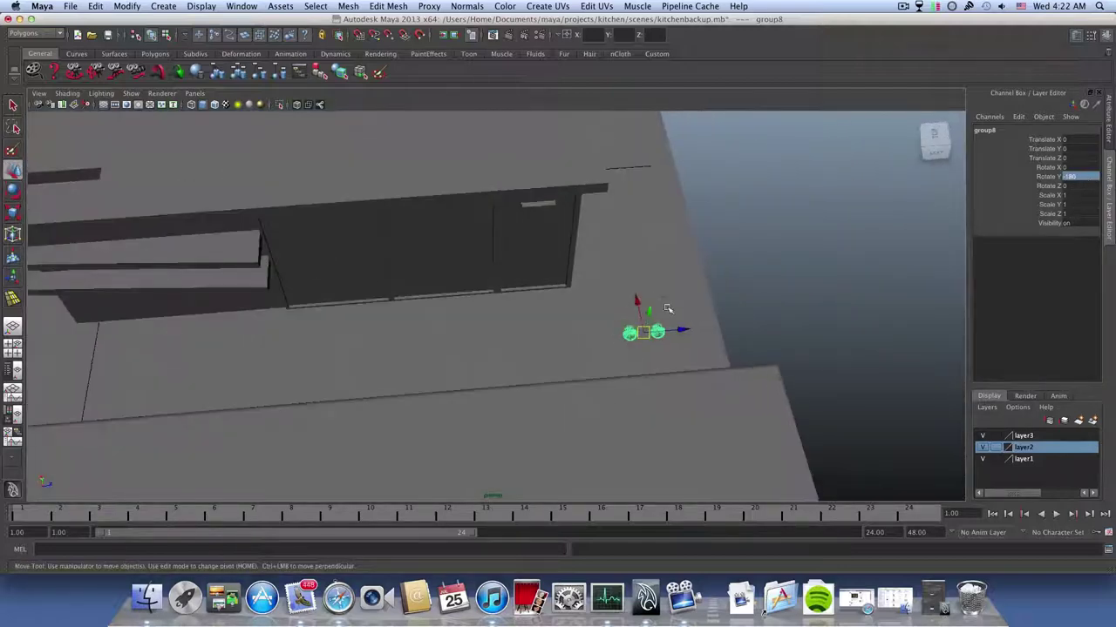
left_click_drag(677, 328, 373, 202)
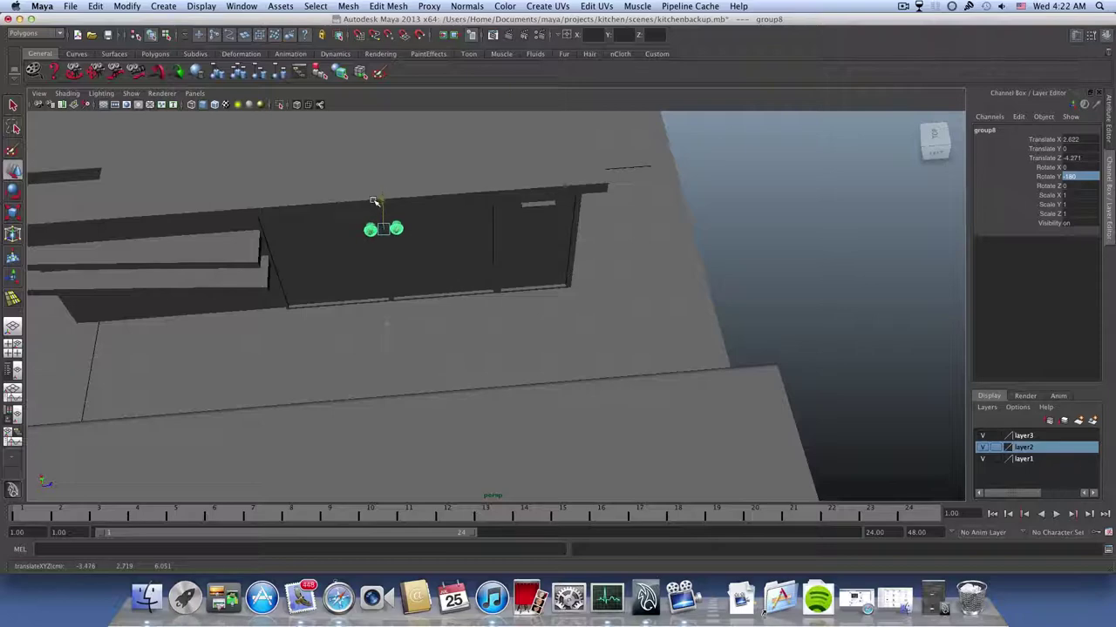
left_click_drag(424, 271, 332, 235, "alt")
middle_click_drag(331, 234, 306, 304, "alt")
right_click_drag(306, 304, 570, 314, "alt")
middle_click_drag(570, 314, 615, 446, "alt")
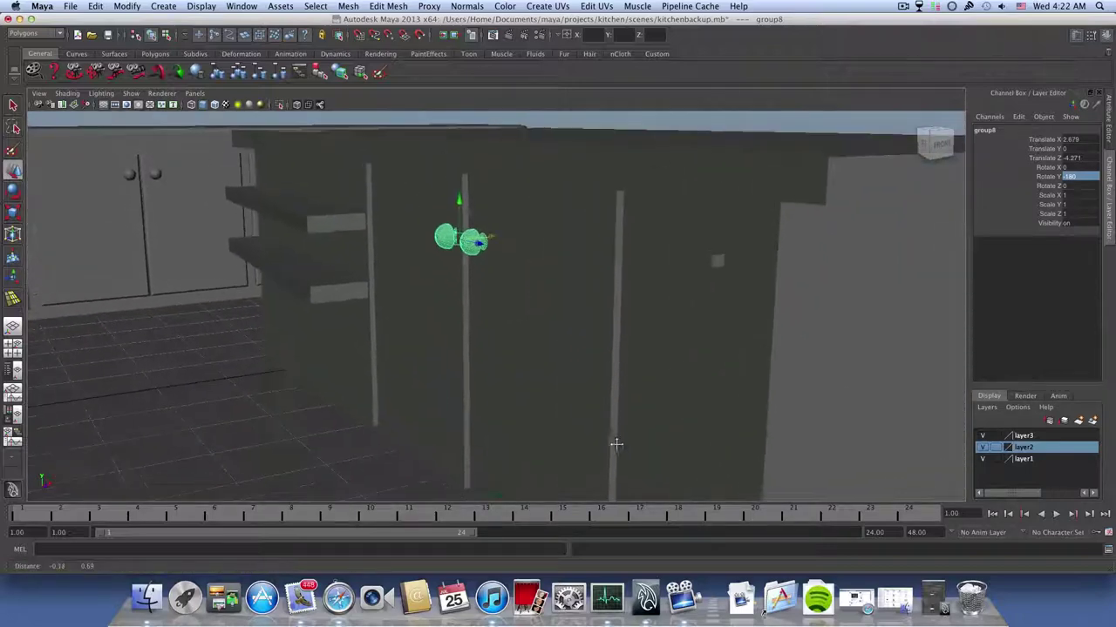
middle_click_drag(548, 261, 553, 339, "alt")
left_click_drag(488, 310, 566, 340)
middle_click_drag(565, 341, 676, 330, "alt")
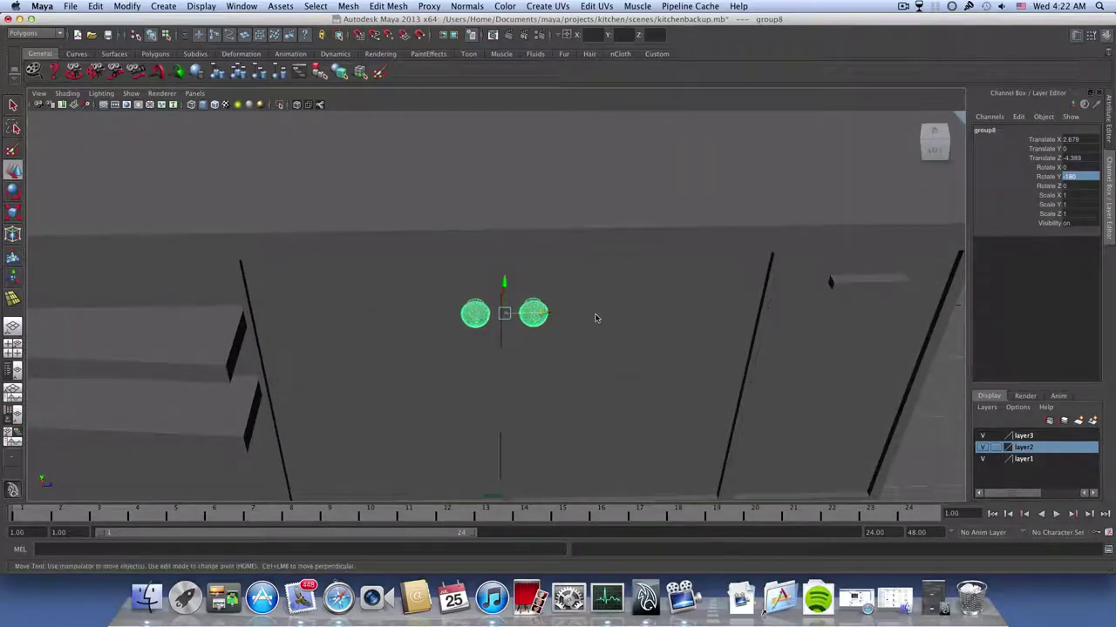
- Fine-tune the knob group's Z translation to -4.376 in the top view, centering the knobs on the door seam
key("space")
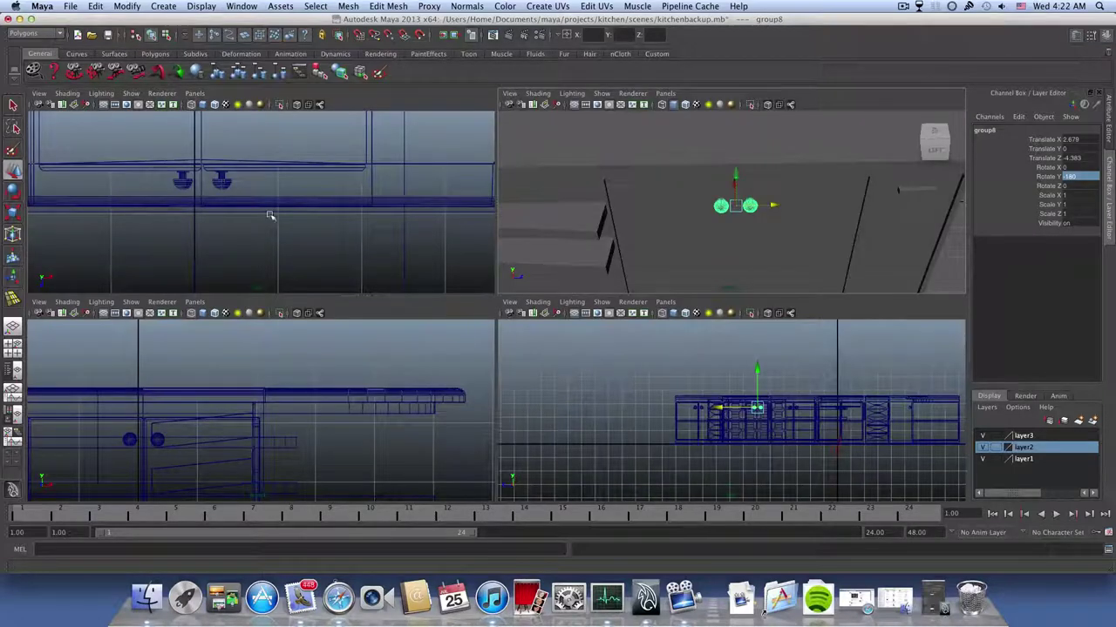
scroll(319, 243, "down", 5)
middle_click_drag(317, 242, 334, 154, "alt")
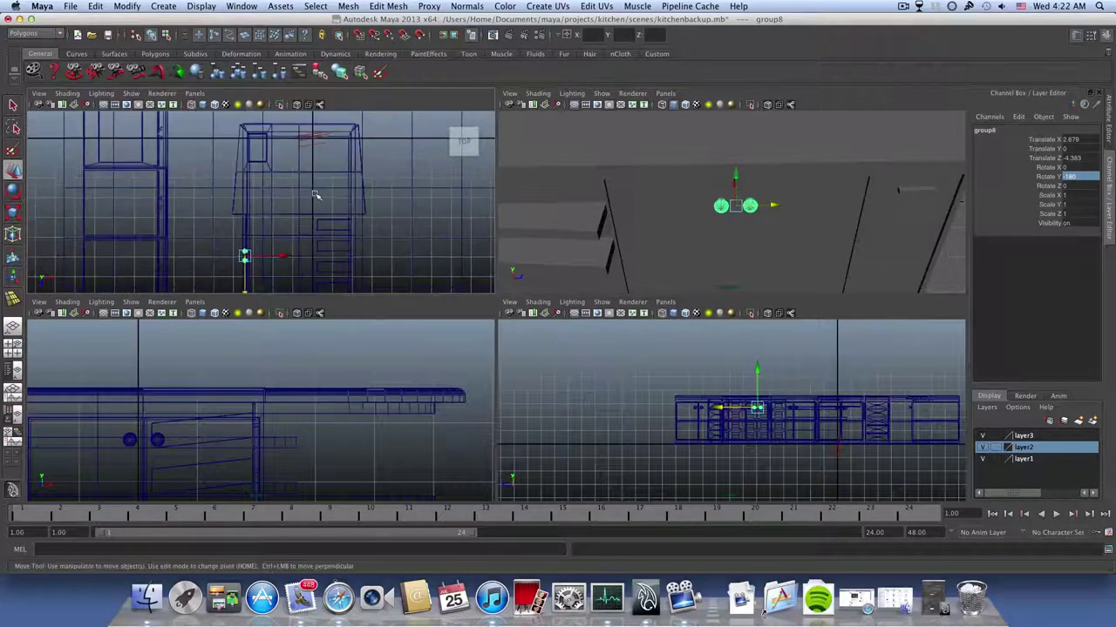
middle_click_drag(316, 194, 335, 147, "alt")
scroll(291, 231, "up", 5)
key("space")
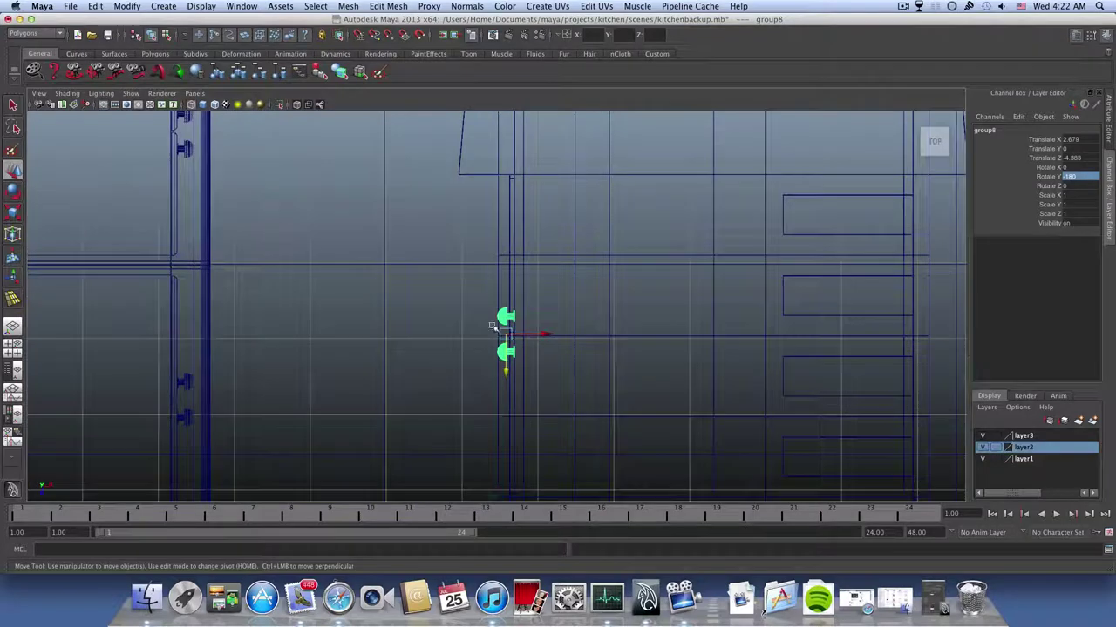
middle_click_drag(490, 323, 439, 262, "alt")
scroll(440, 261, "up", 1)
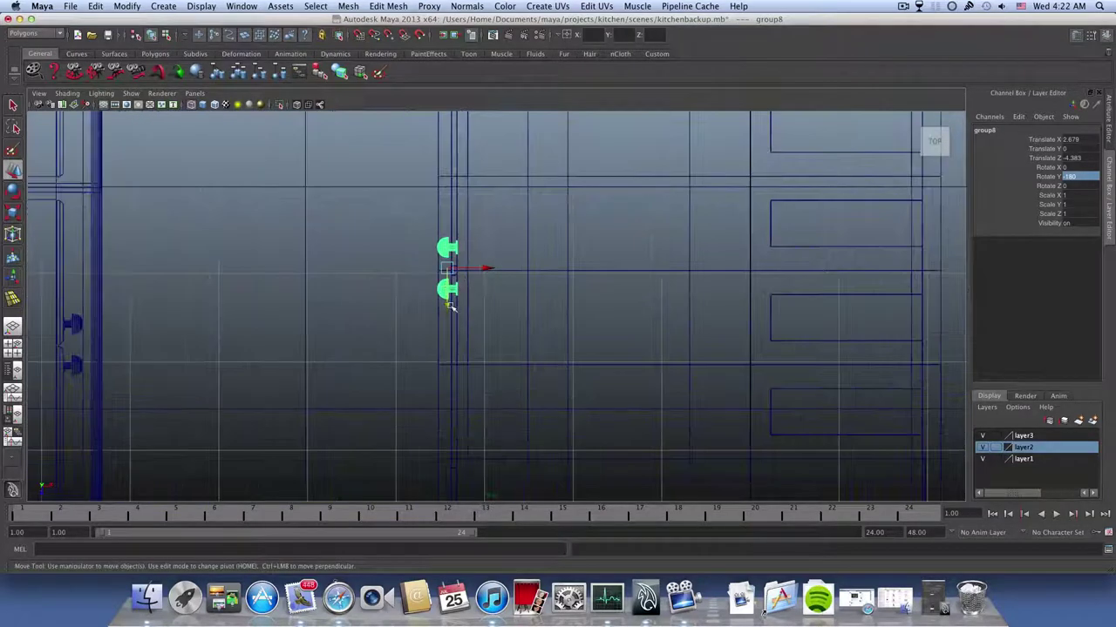
left_click_drag(451, 306, 450, 309)
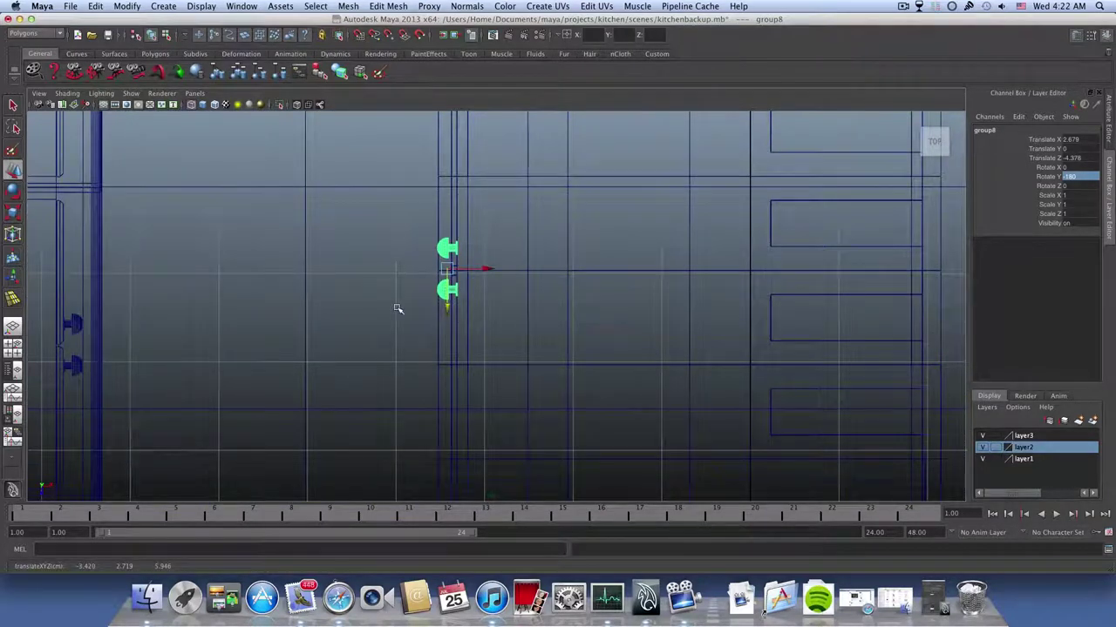
key("space")
key("space")
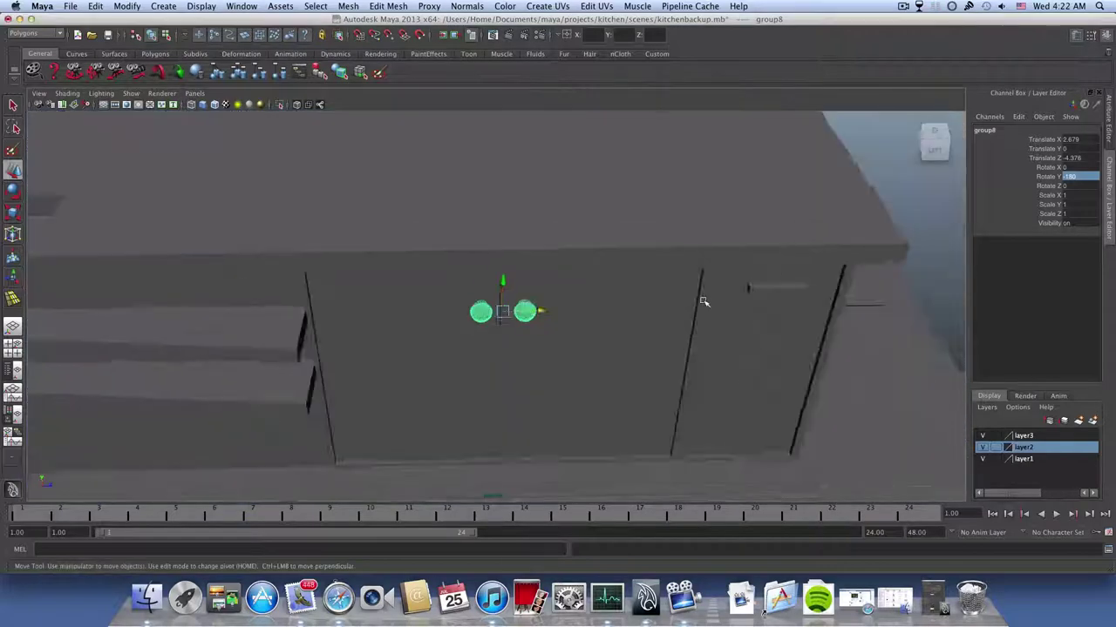
- Select the island's upper countertop edges along the front end and the long side above the drawers and compartments
left_click_drag(703, 301, 572, 259, "alt")
left_click_drag(425, 323, 616, 339, "alt")
middle_click_drag(582, 349, 501, 351, "alt")
right_click_drag(500, 350, 493, 294, "alt")
left_click_drag(493, 294, 511, 349, "alt")
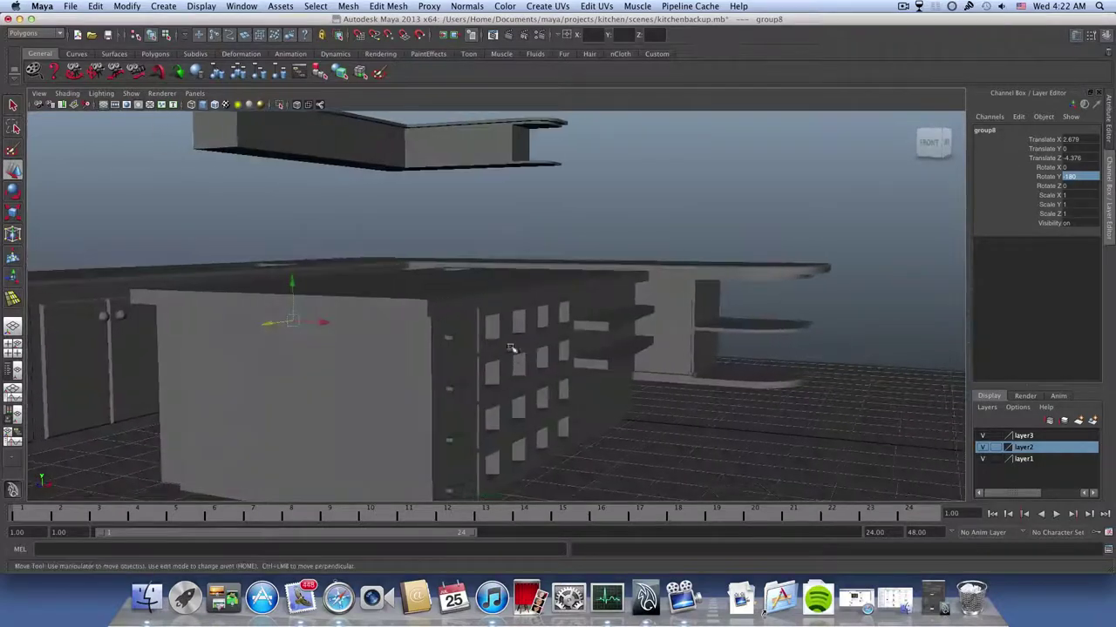
left_click(464, 303)
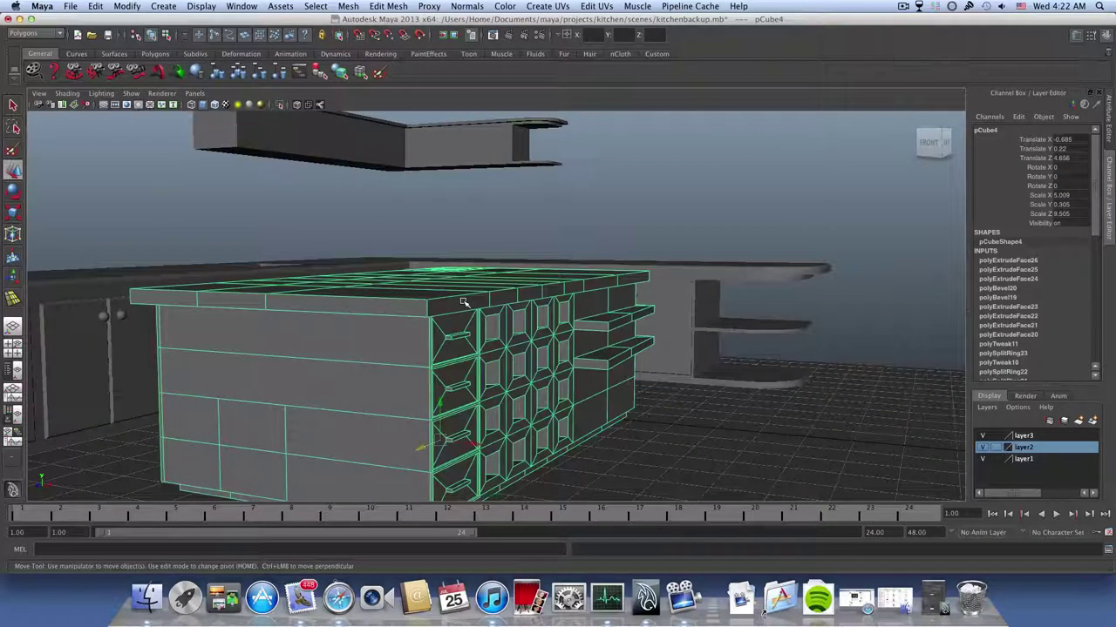
right_click_drag(463, 302, 463, 281)
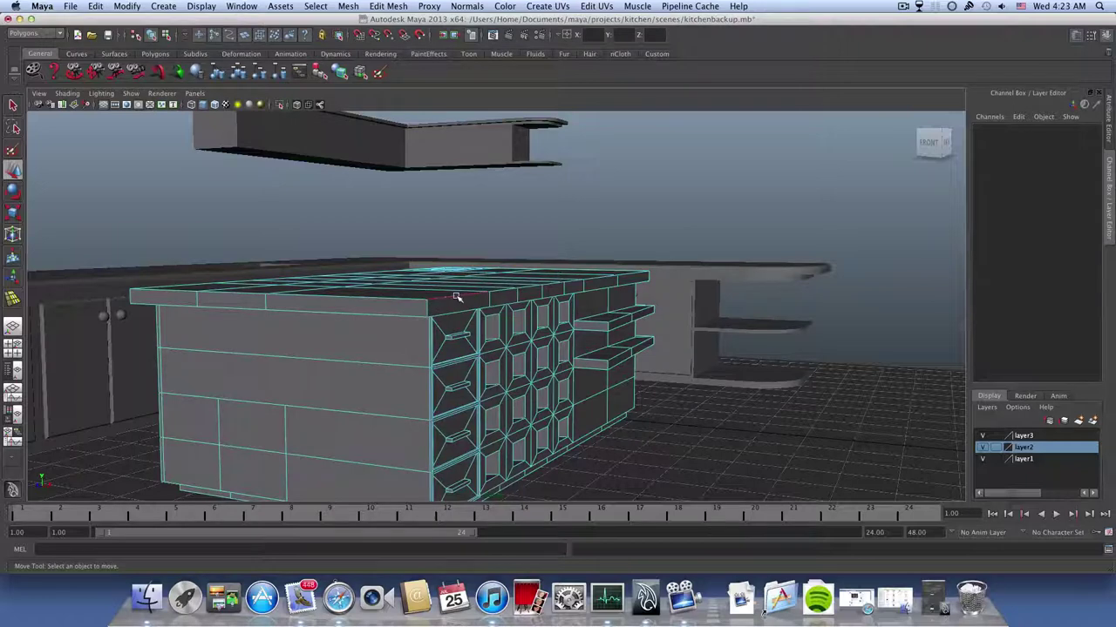
left_click(456, 297)
mouse_move(420, 300)
left_mouse_down("alt")
mouse_move(396, 305)
mouse_move(421, 320)
left_mouse_up("alt")
left_click(437, 326, "shift")
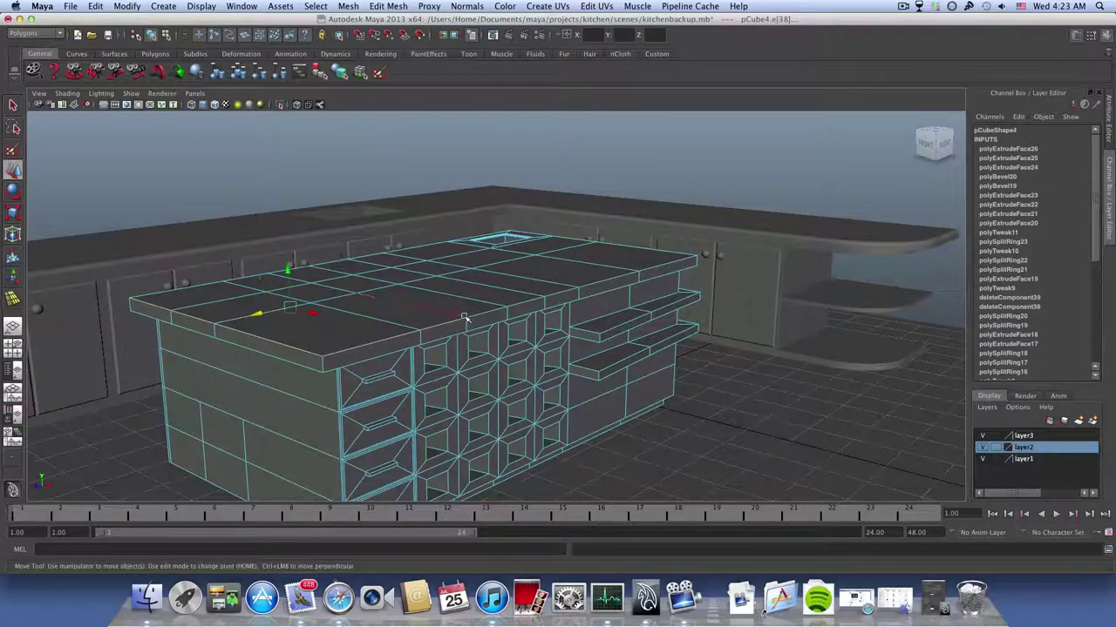
key("super+z")
left_click(478, 315, "shift")
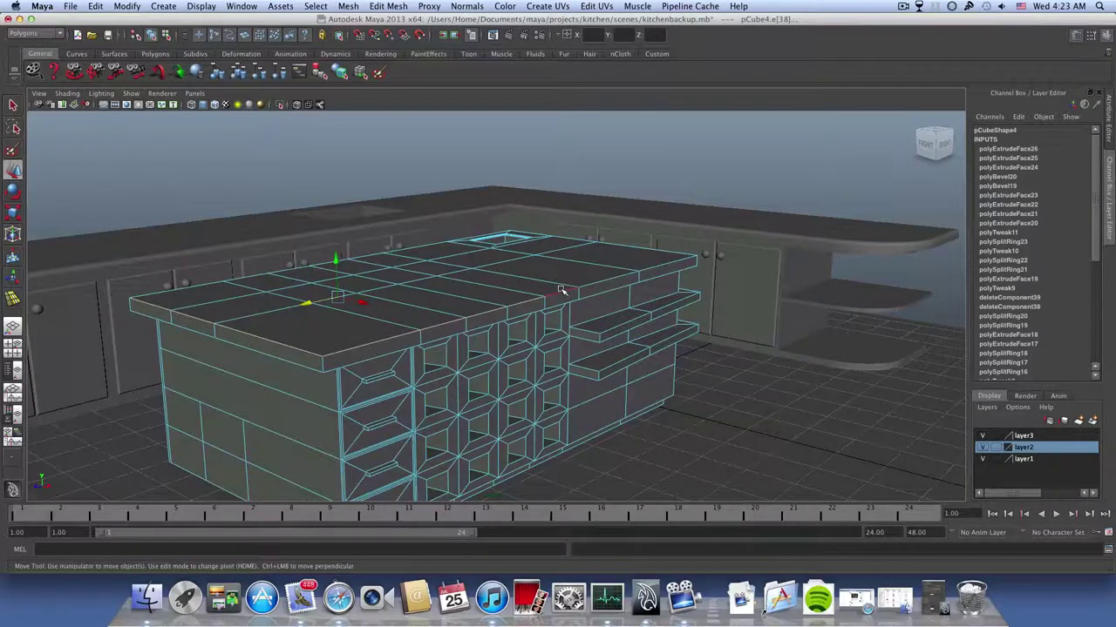
middle_click_drag(561, 290, 591, 283)
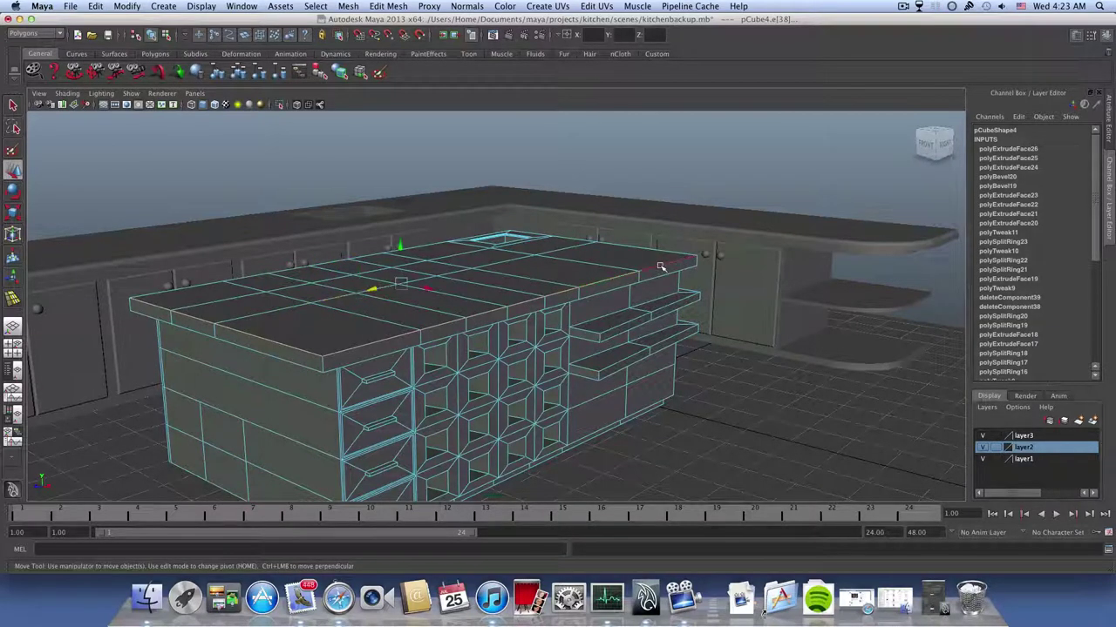
- Add the remaining upper perimeter edges of the island countertop to the selection and bevel them all
left_click_drag(659, 265, 617, 440, "alt")
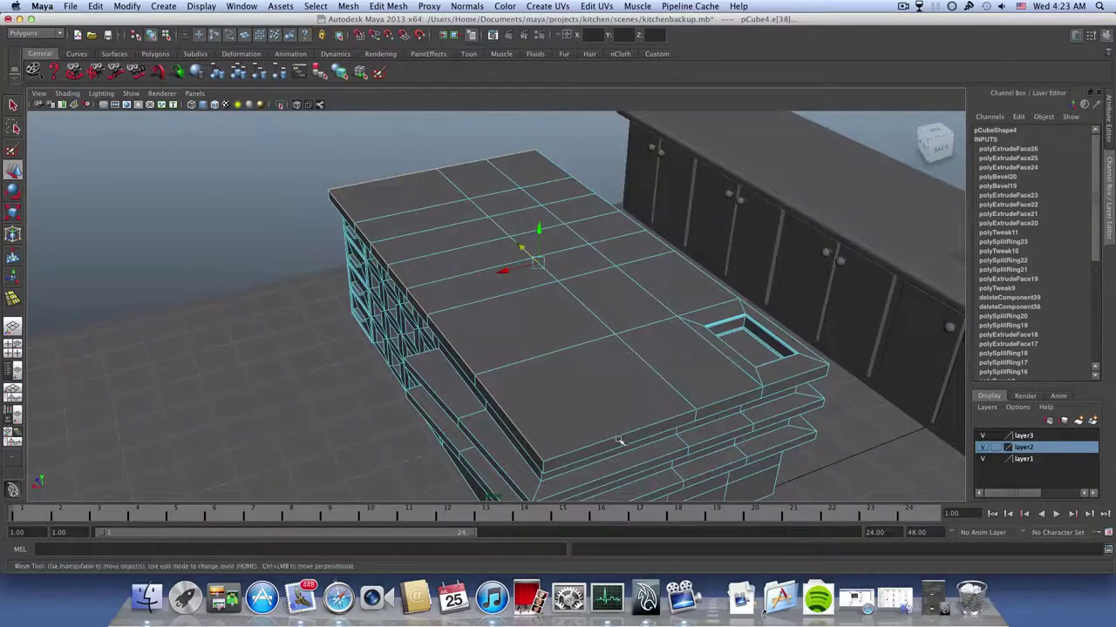
left_click_drag(730, 408, 695, 395, "alt")
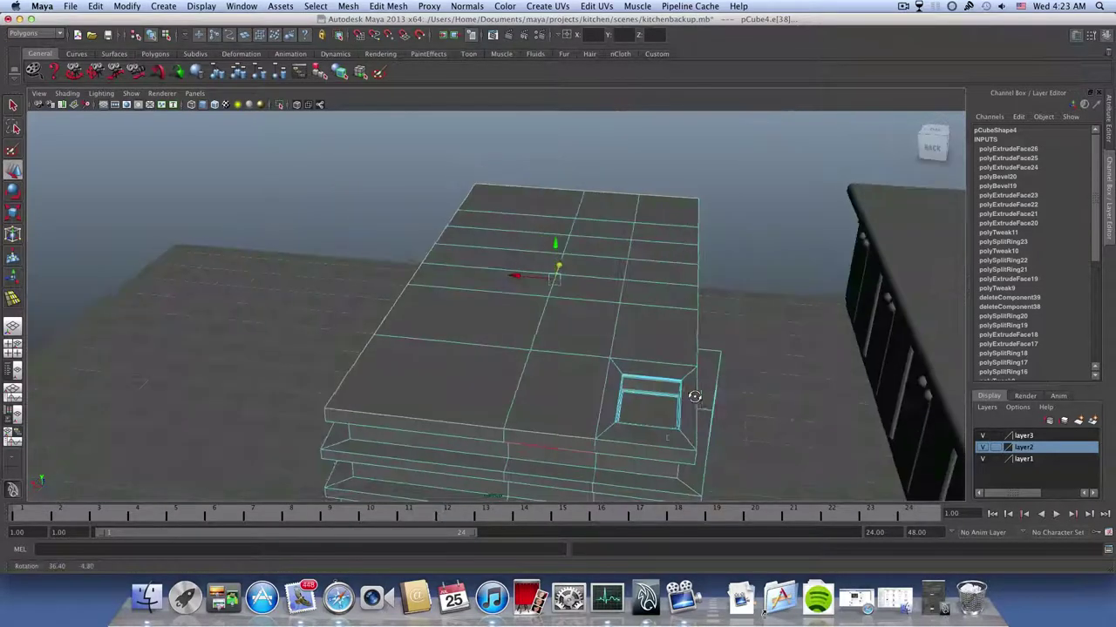
key("z")
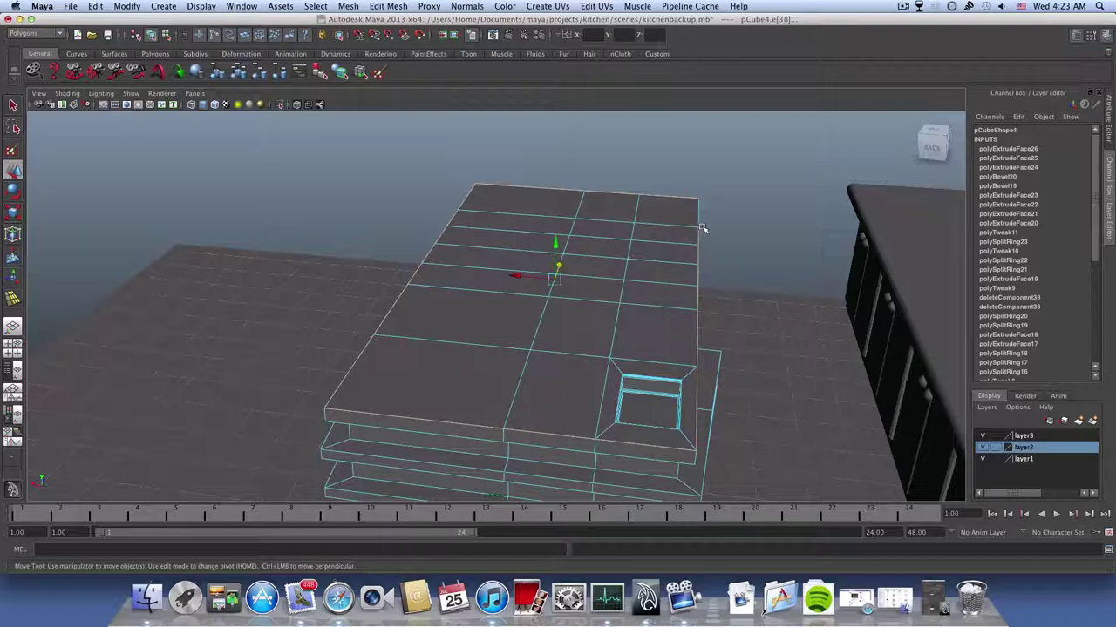
left_click_drag(475, 299, 581, 290, "alt")
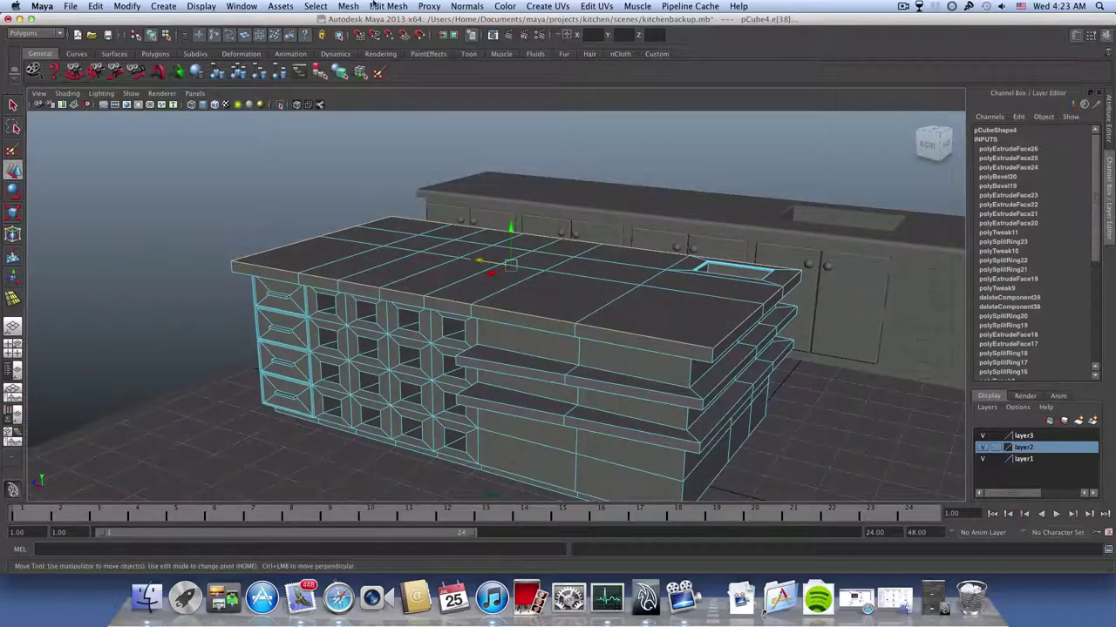
left_click(383, 6)
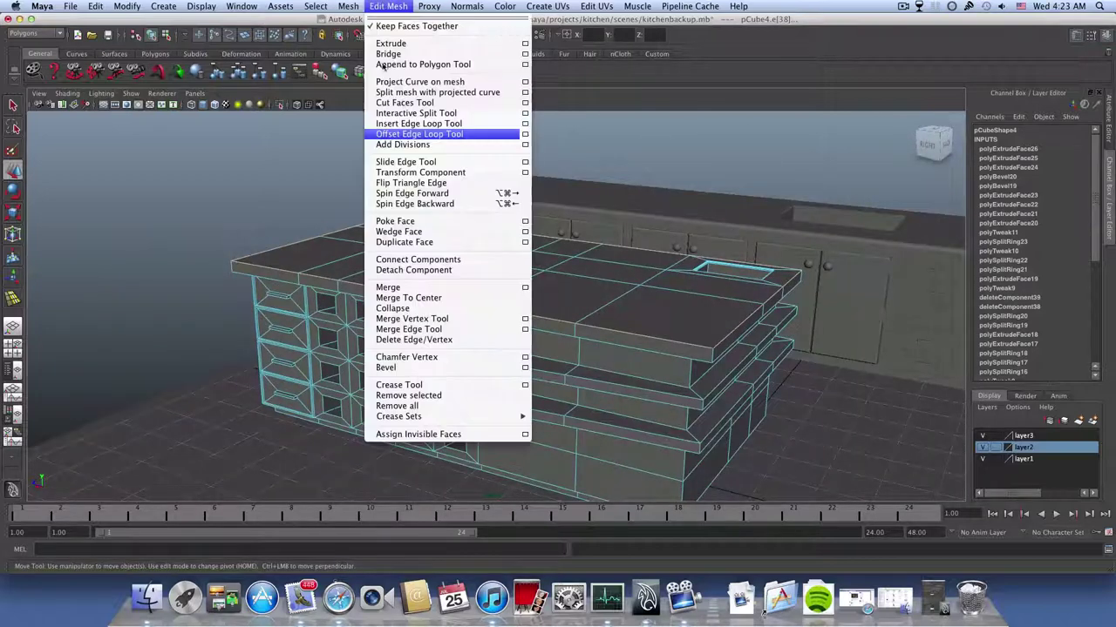
left_click(400, 370)
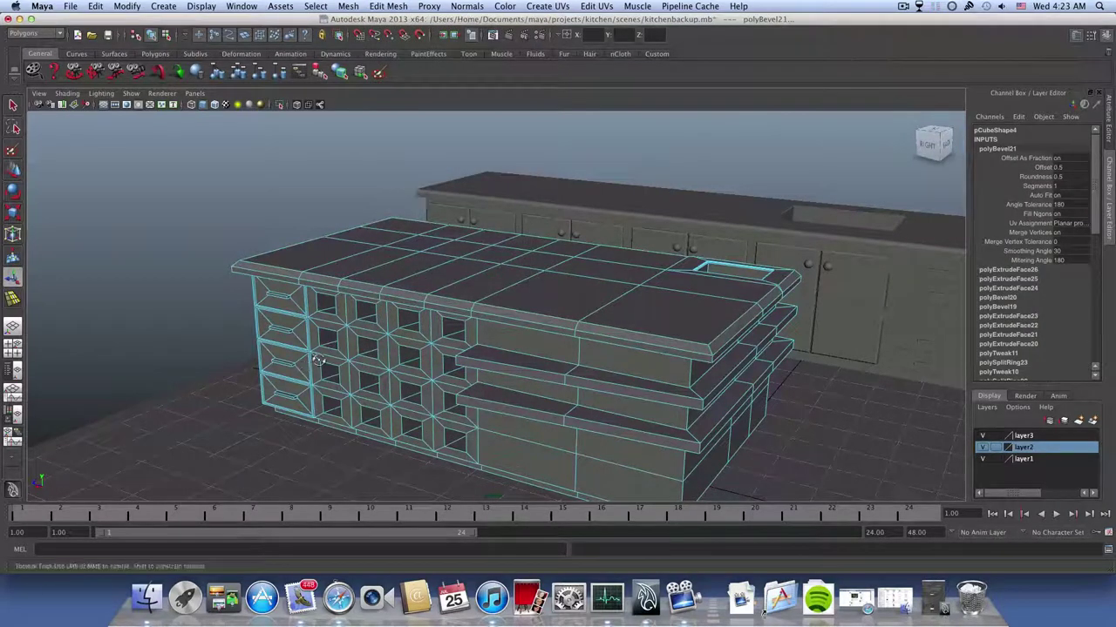
- Try raising the countertop bevel's segments to 7 in its attributes, and undo the change
left_click_drag(319, 360, 393, 361, "alt")
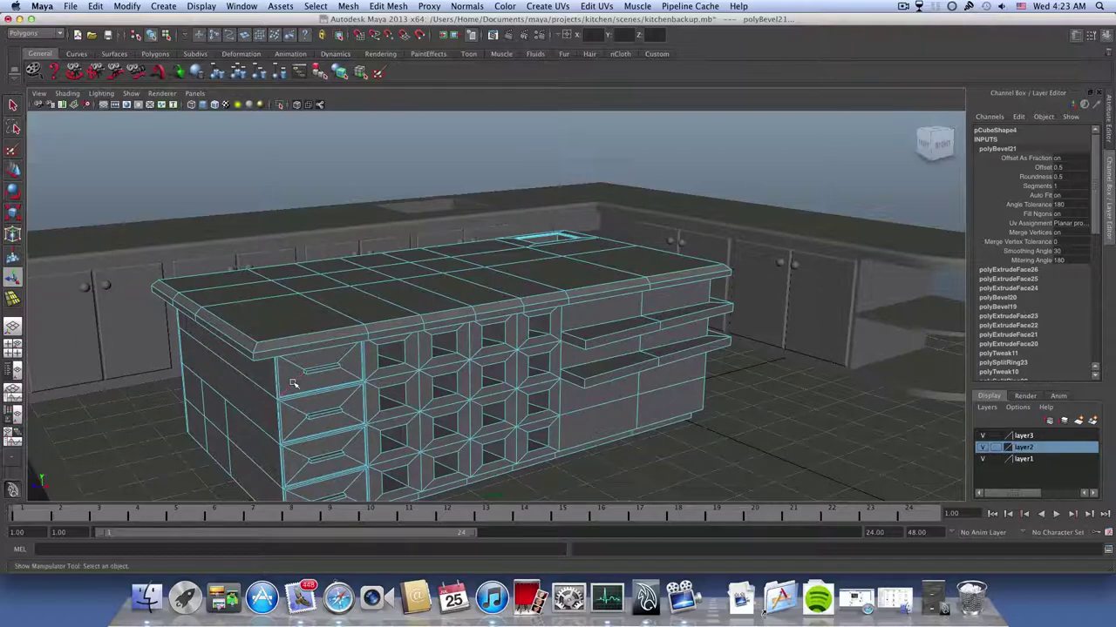
left_click_drag(290, 384, 407, 389, "alt")
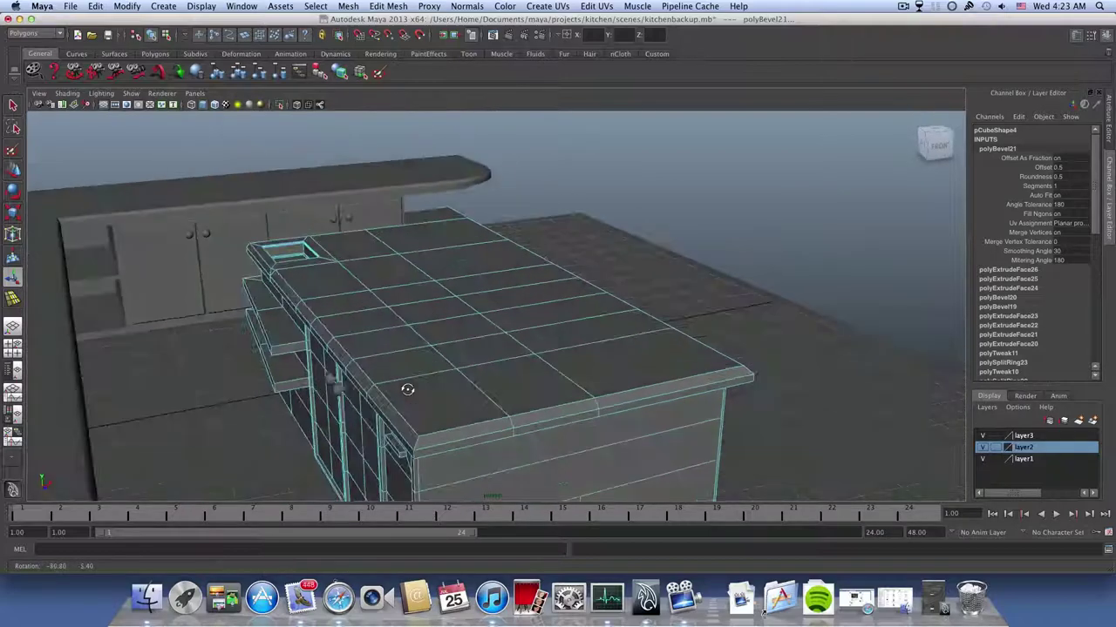
left_click_drag(465, 328, 413, 343, "alt")
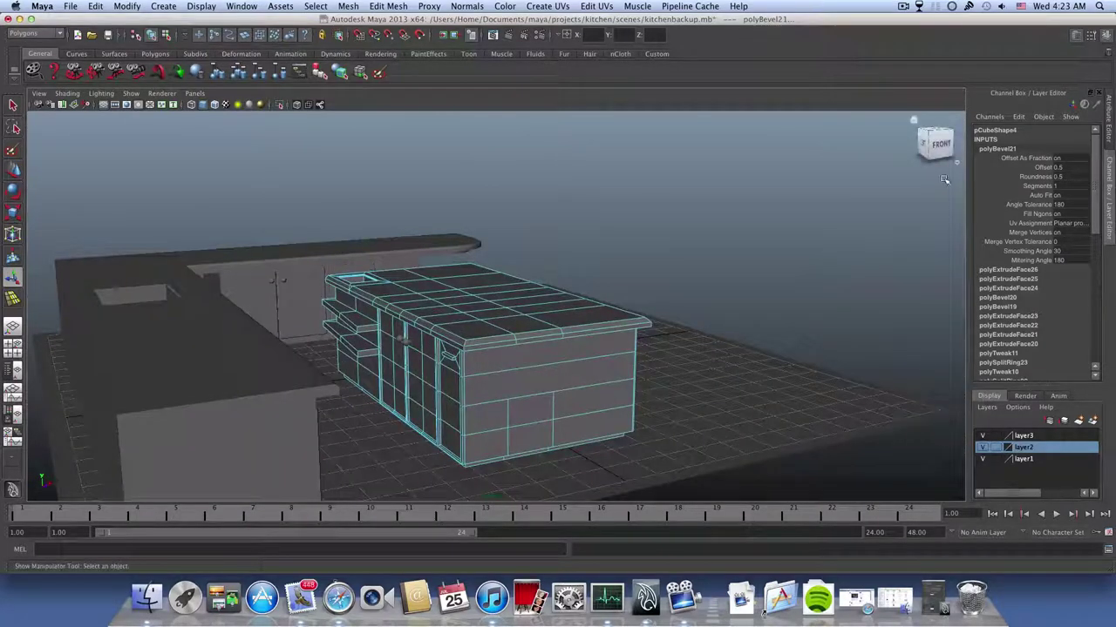
left_click(1078, 36)
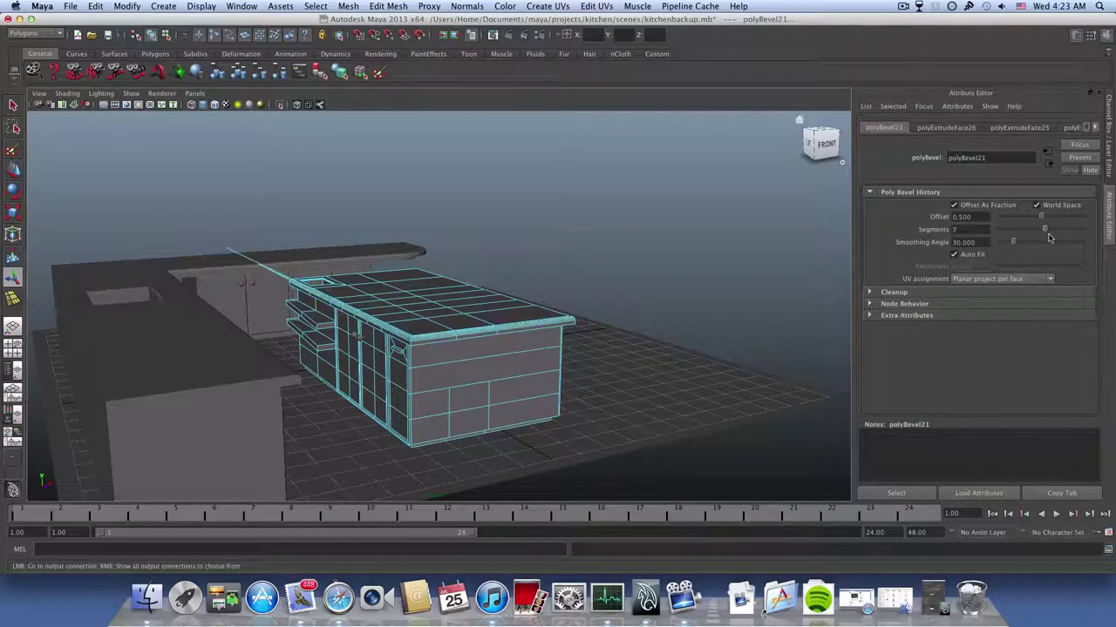
key("z")
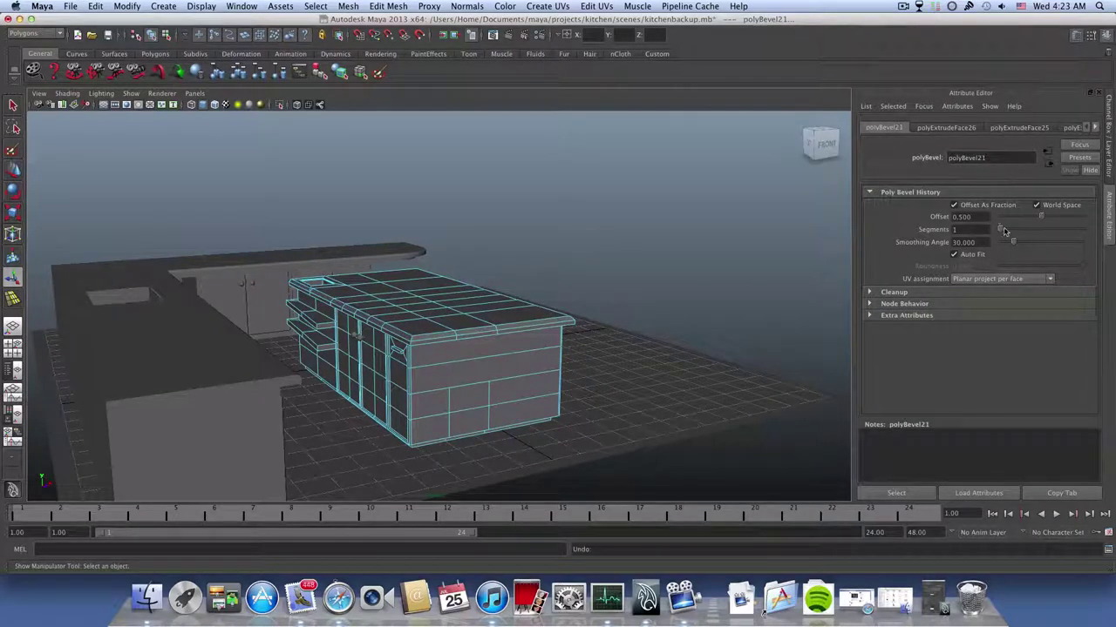
- Examine the beveled countertop edge around the basin corner, shelves and knobbed doors of the island
left_click_drag(513, 325, 602, 362, "alt")
left_click_drag(500, 368, 558, 327, "alt")
right_click_drag(366, 373, 426, 375, "alt")
middle_click_drag(261, 427, 423, 334, "alt")
right_click_drag(422, 334, 552, 333, "alt")
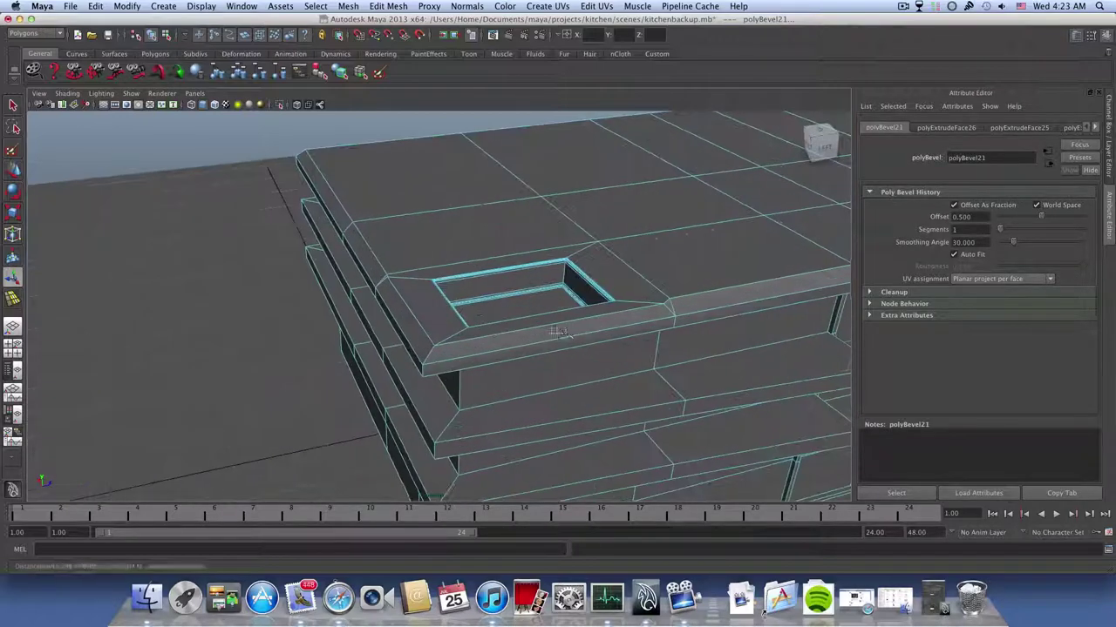
middle_click_drag(553, 333, 401, 347, "alt")
left_click_drag(401, 347, 294, 341, "alt")
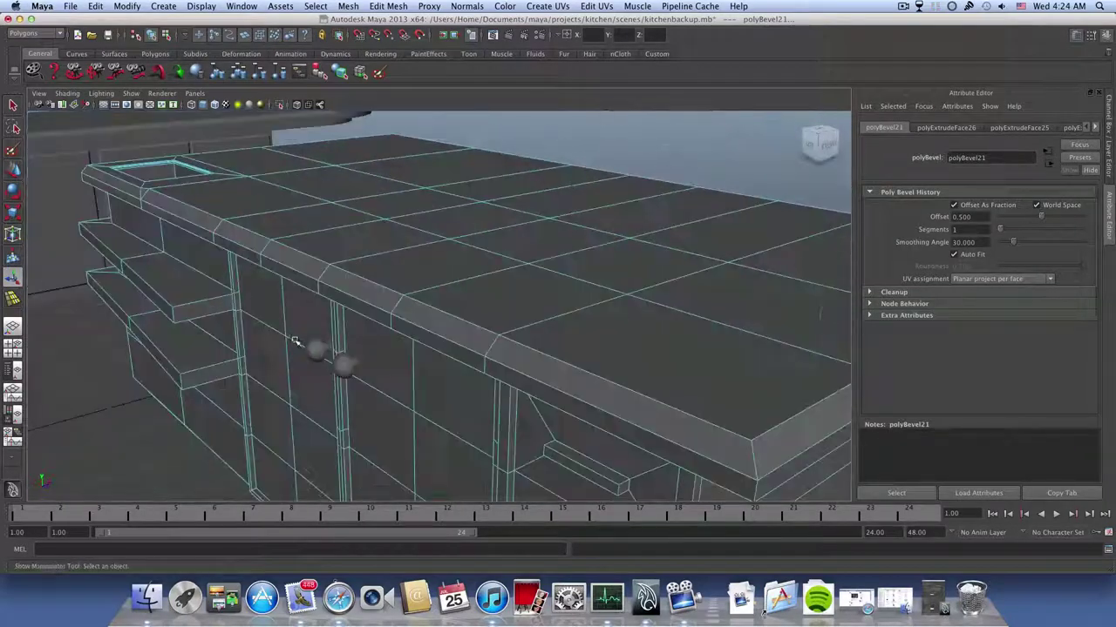
middle_click_drag(295, 340, 369, 383, "alt")
left_click_drag(370, 384, 416, 368, "alt")
right_click_drag(518, 335, 465, 319, "alt")
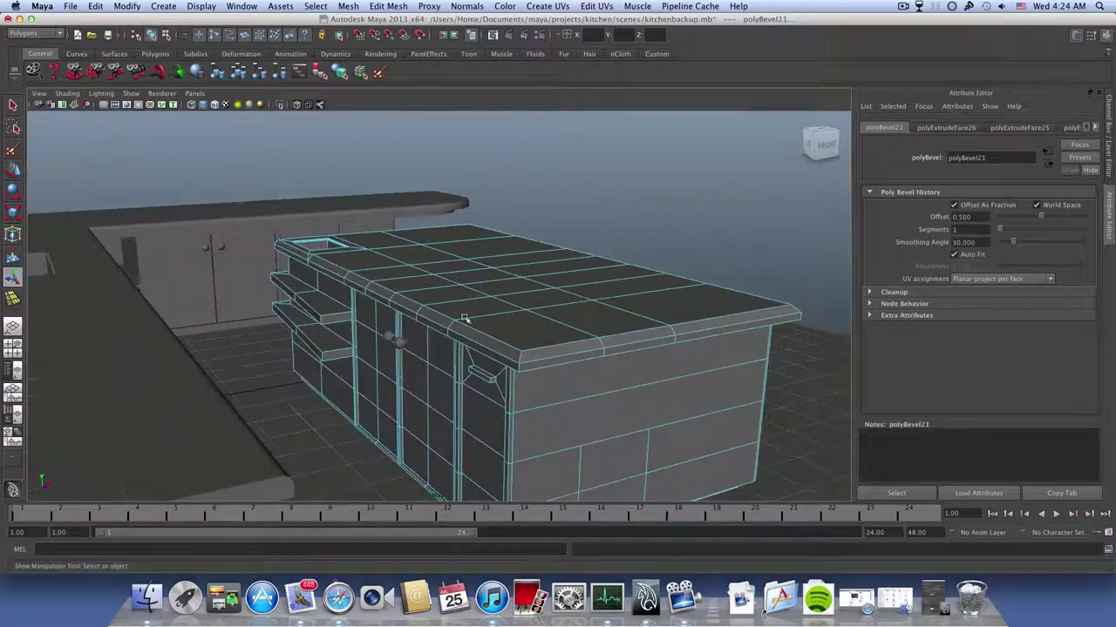
- Inspect the whole island from several sides, including the basin corner and side shelves, and view it alongside the surrounding kitchen counters
right_click_drag(433, 259, 570, 290, "alt")
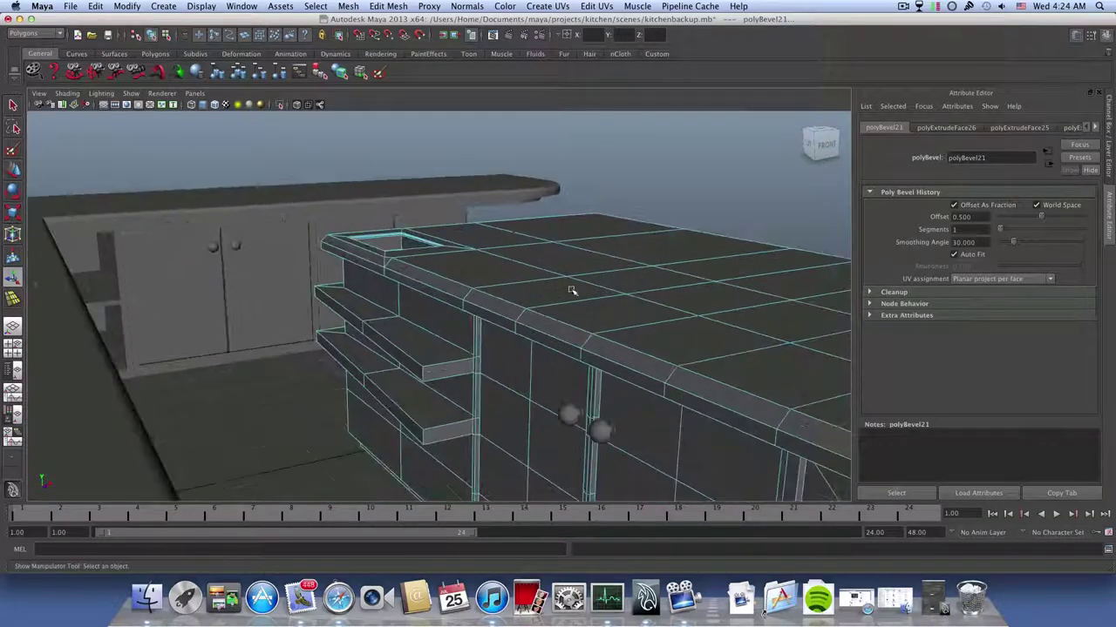
left_click_drag(390, 263, 488, 277, "alt")
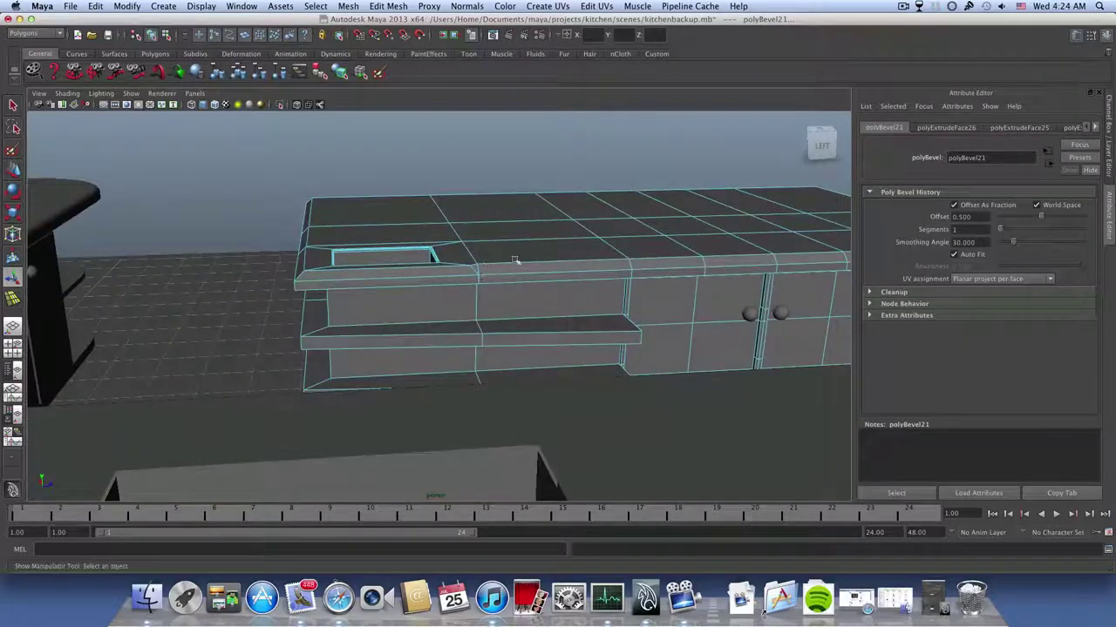
right_click_drag(541, 274, 559, 289, "alt")
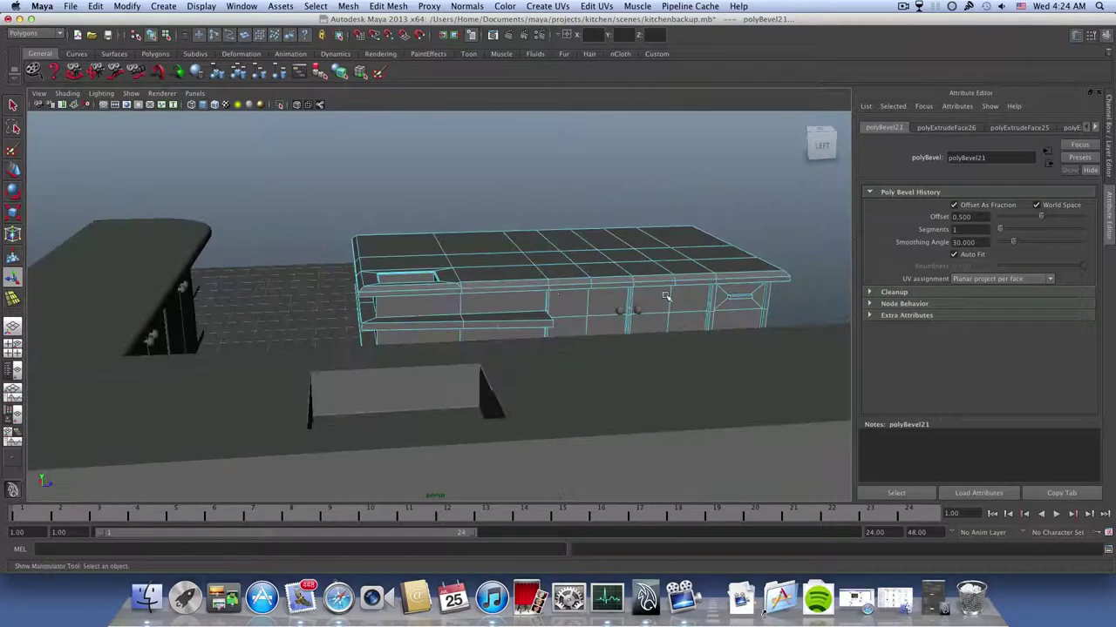
left_click_drag(665, 297, 593, 301, "alt")
right_click_drag(357, 293, 488, 297, "alt")
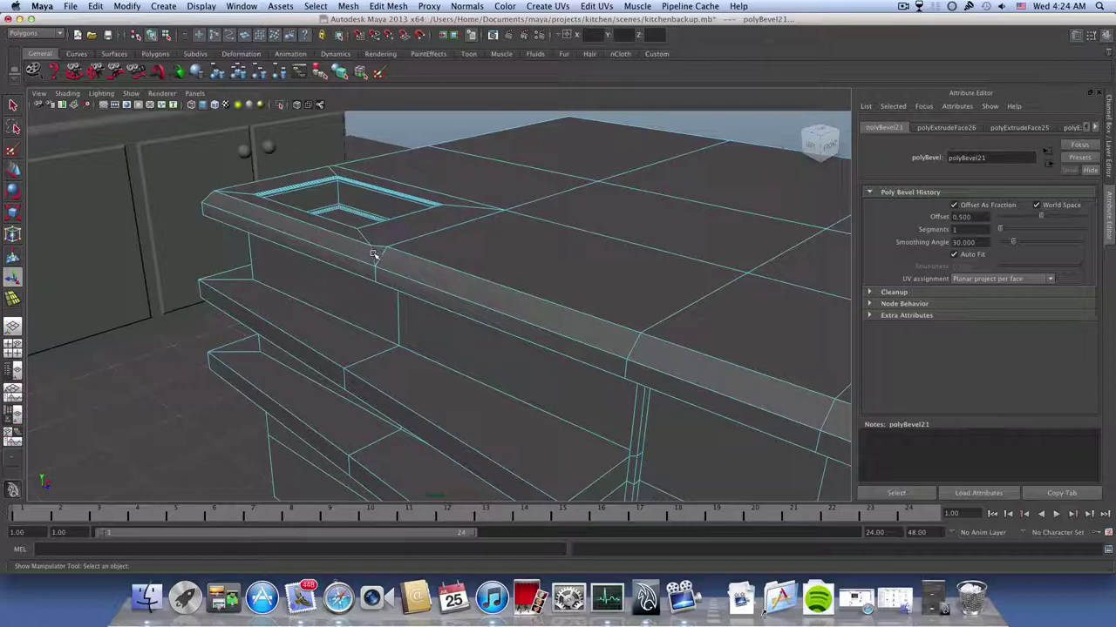
left_click_drag(373, 254, 551, 252, "alt")
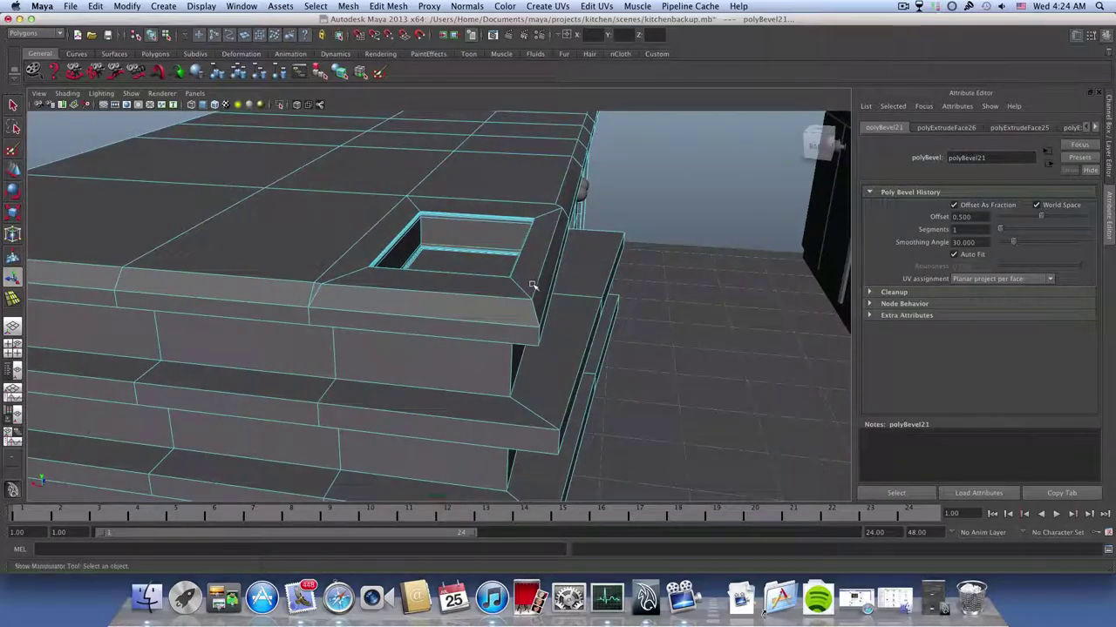
left_click_drag(526, 289, 520, 265, "alt")
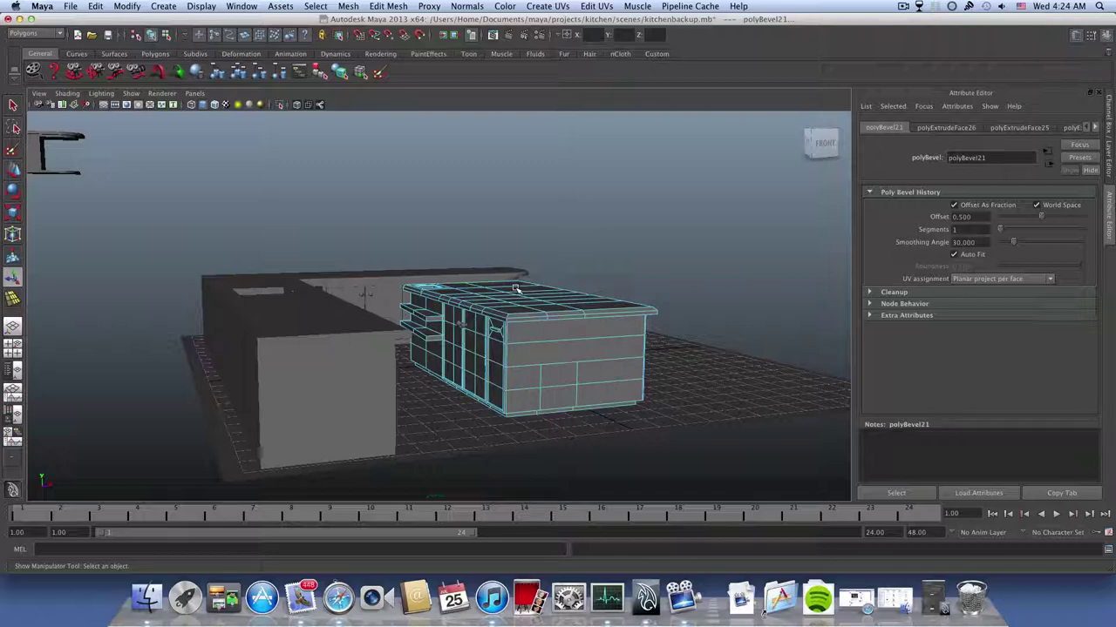
left_click_drag(516, 279, 623, 236, "alt")
left_click_drag(493, 297, 465, 315, "alt")
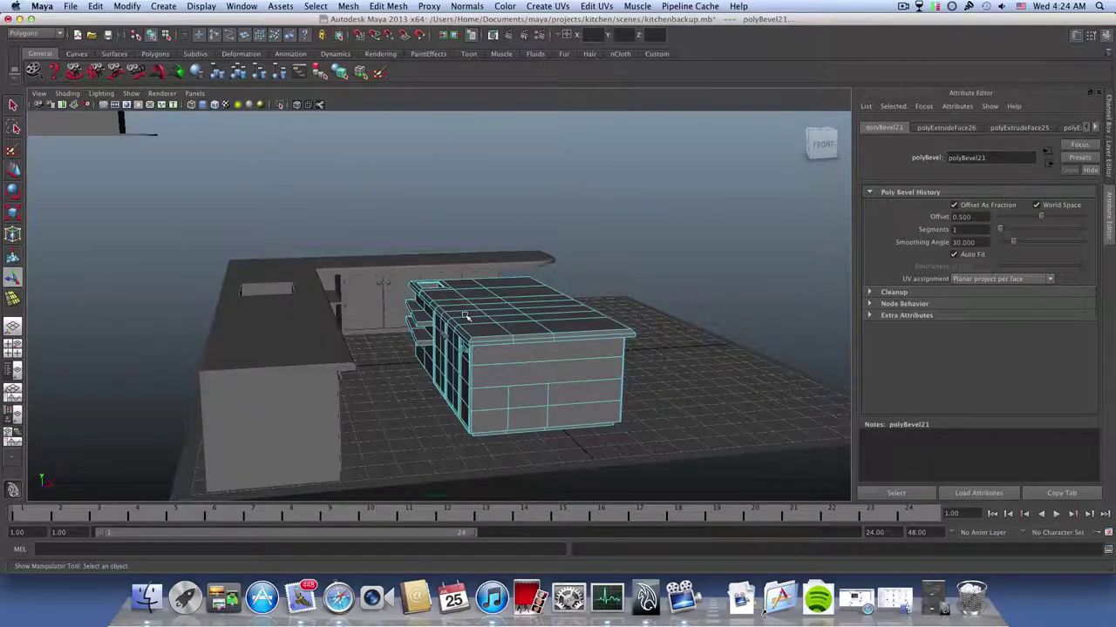